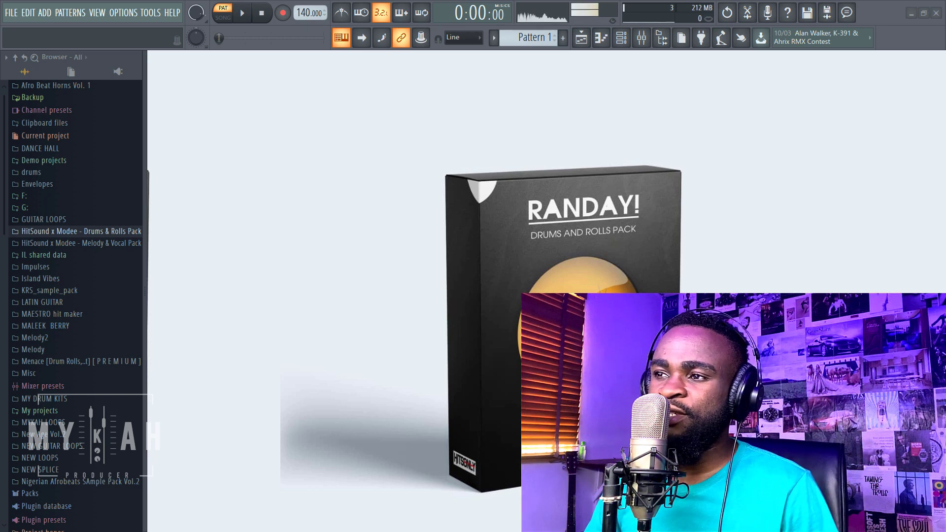
Step: Look over the mixer with its VOX BUS effect chain and switch to the empty playlist
{"action": "left_click", "coordinate": [643, 42]}
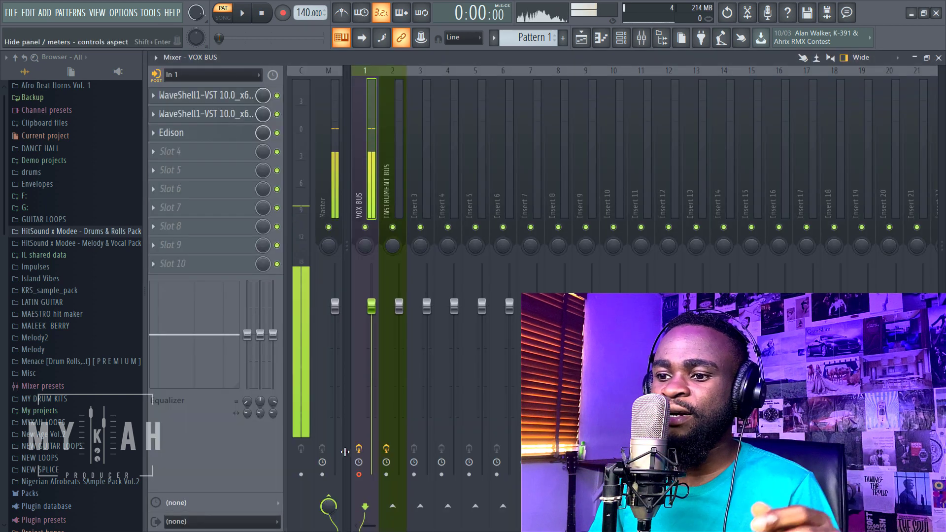
{"action": "left_click", "coordinate": [581, 37]}
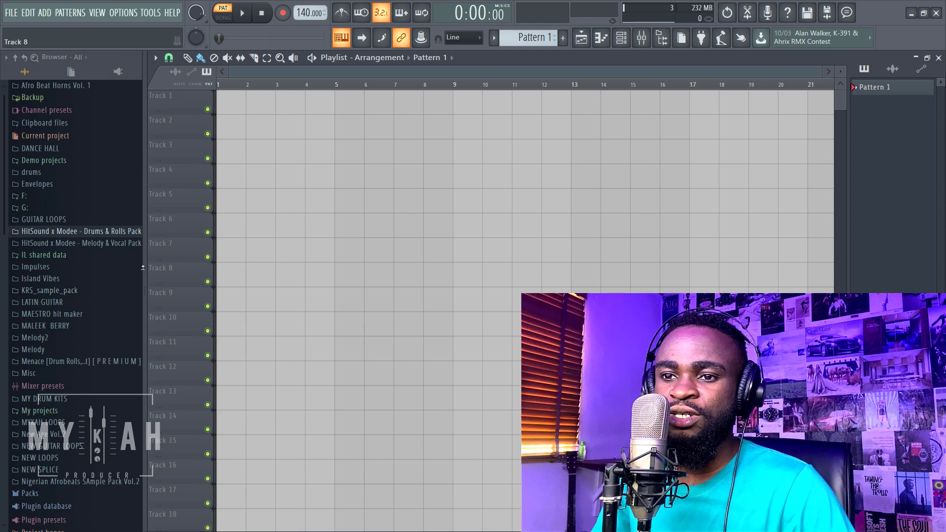
Step: Expand the HitSound x Modee Drums & Rolls Pack and Melody & Vocal Pack folders in the browser
{"action": "left_click", "coordinate": [114, 232]}
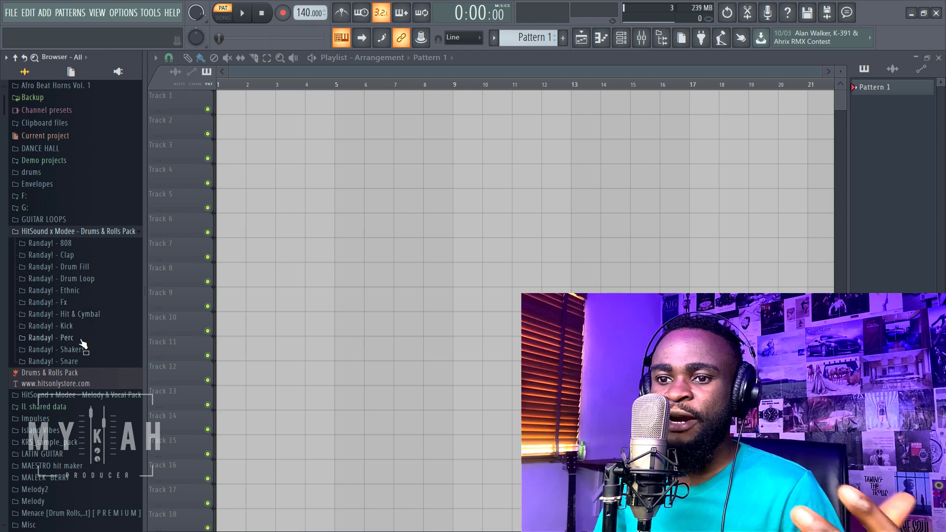
{"action": "scroll", "coordinate": [88, 364], "scroll_direction": "down", "scroll_amount": 2}
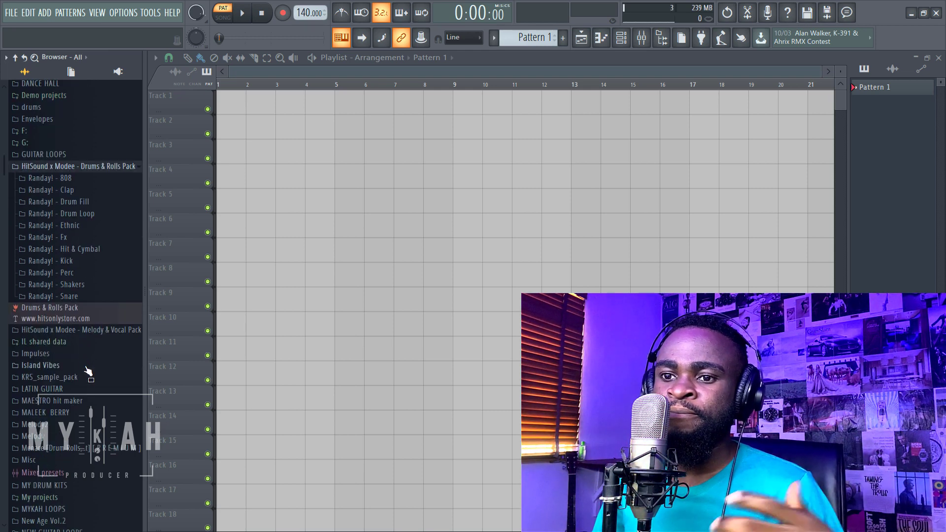
{"action": "left_click", "coordinate": [95, 331]}
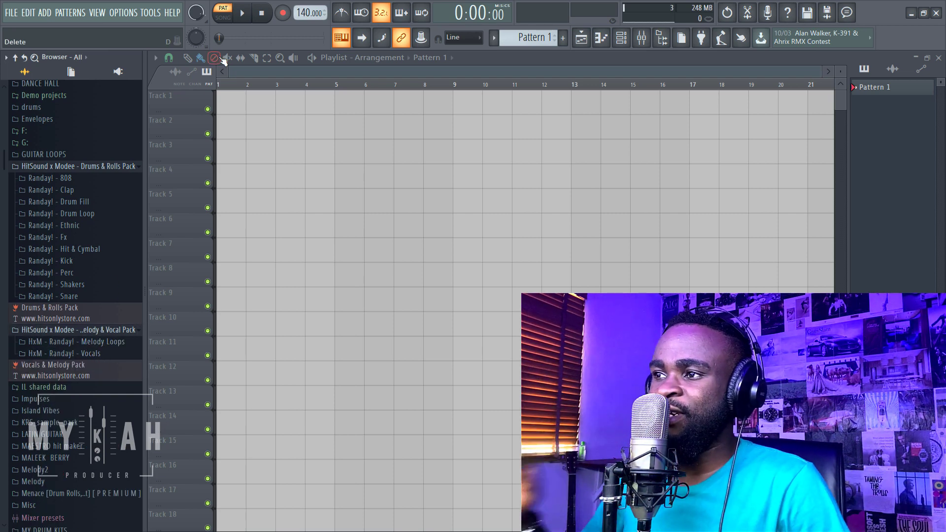
Step: Check the mixer once more, return to the playlist and zoom its timeline in to about nine bars
{"action": "left_click", "coordinate": [641, 39]}
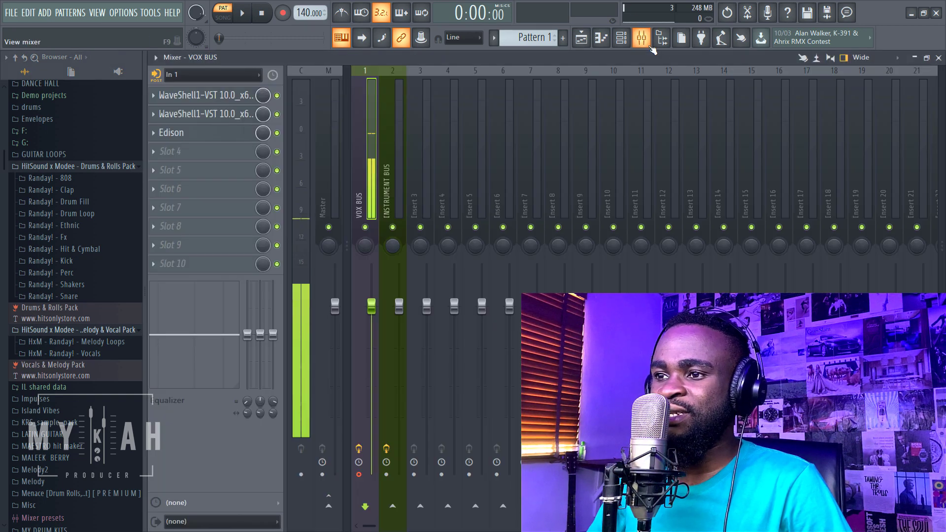
{"action": "left_click", "coordinate": [582, 38]}
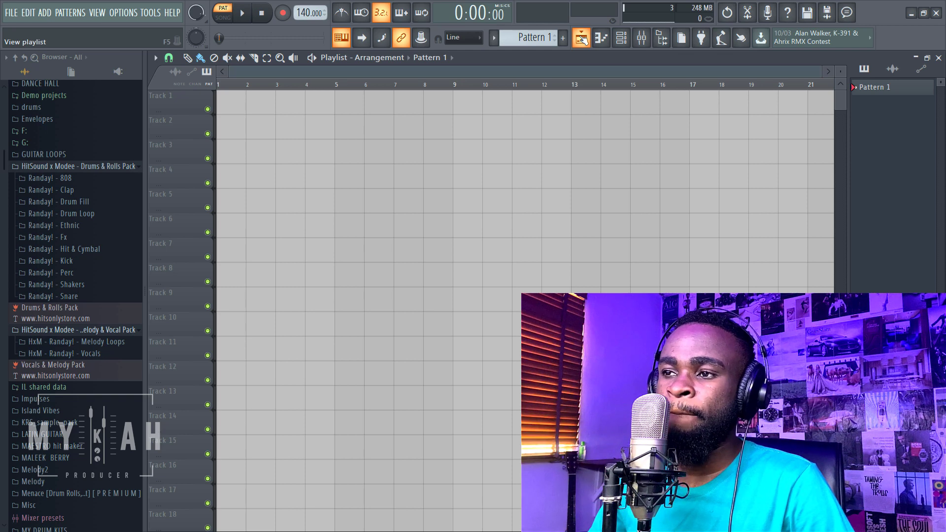
{"action": "left_click_drag", "start_coordinate": [820, 72], "coordinate": [544, 70]}
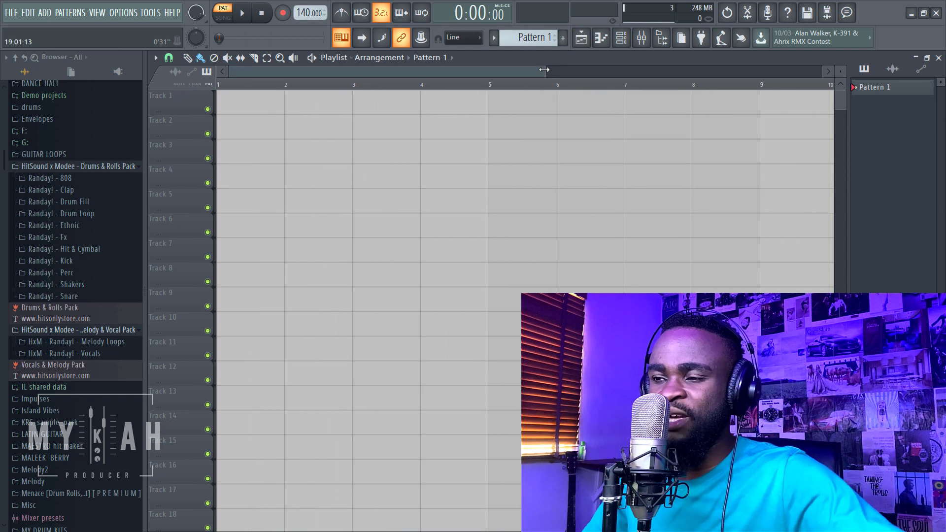
Step: Expand the Randay! - 808 folder and audition its samples, including 808 Clean 1, 2 and 3, One Shot and Lund 808
{"action": "left_click", "coordinate": [79, 179]}
{"action": "left_click", "coordinate": [81, 200]}
{"action": "left_click", "coordinate": [85, 215]}
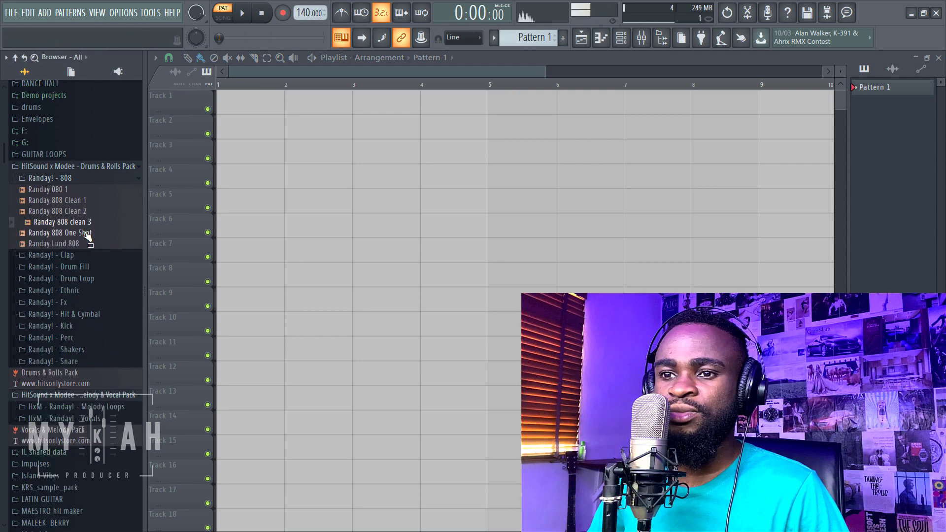
{"action": "left_click", "coordinate": [82, 200]}
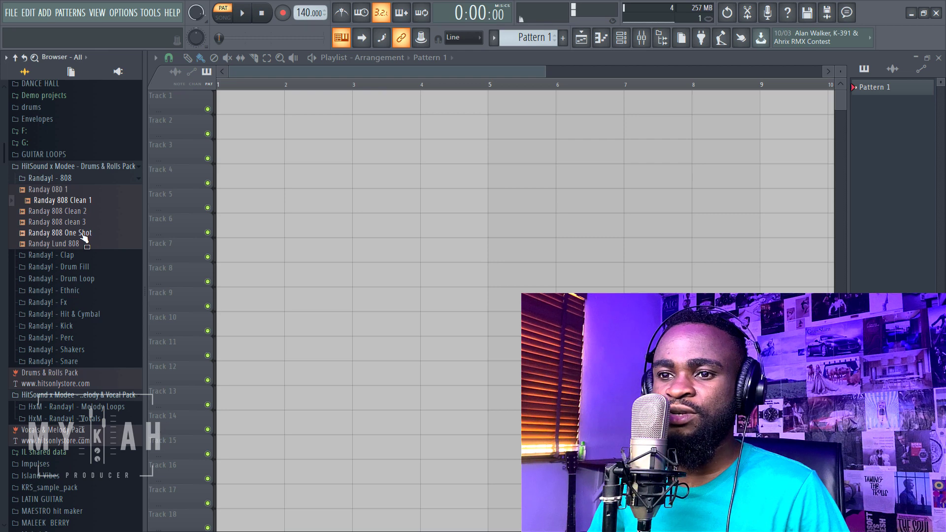
{"action": "left_click", "coordinate": [82, 244]}
{"action": "left_click", "coordinate": [80, 233]}
{"action": "left_click", "coordinate": [76, 222]}
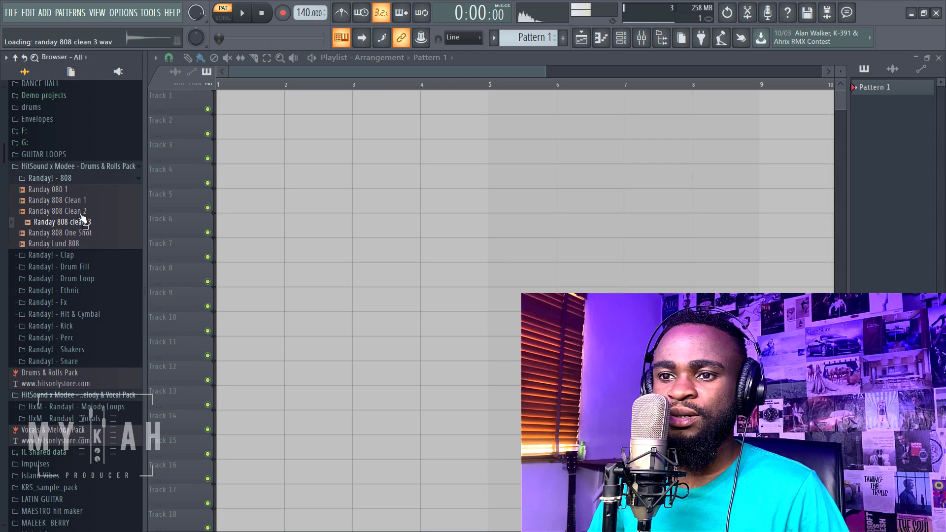
{"action": "left_click", "coordinate": [81, 210]}
{"action": "left_click", "coordinate": [82, 201]}
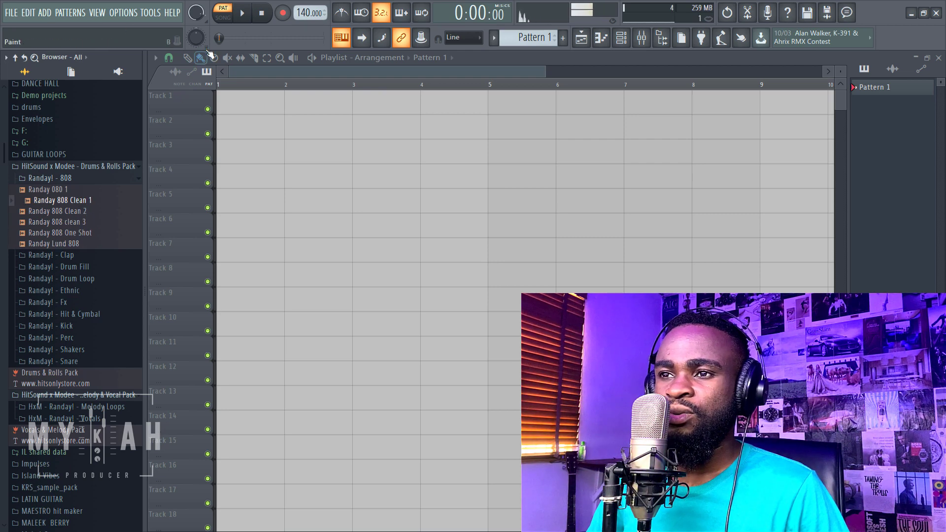
Step: Expand the Randay! - Clap and Drum Fill folders and audition Randay Drumroll 1, 7 and 11
{"action": "left_click", "coordinate": [75, 259]}
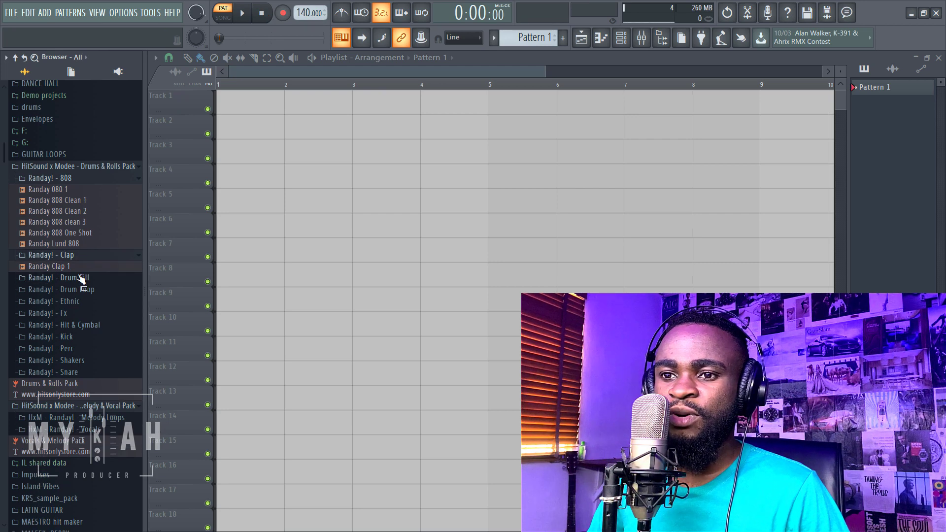
{"action": "left_click", "coordinate": [78, 277]}
{"action": "left_click", "coordinate": [85, 300]}
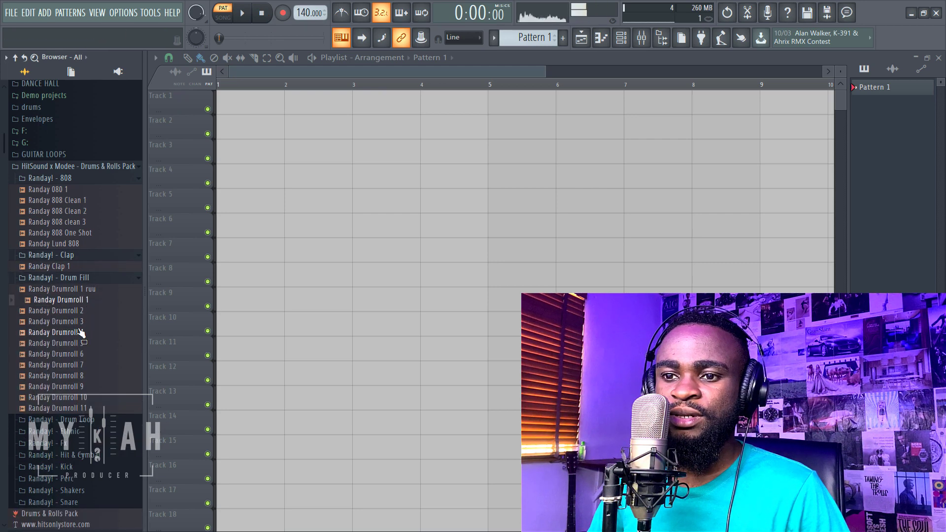
{"action": "left_click", "coordinate": [82, 365]}
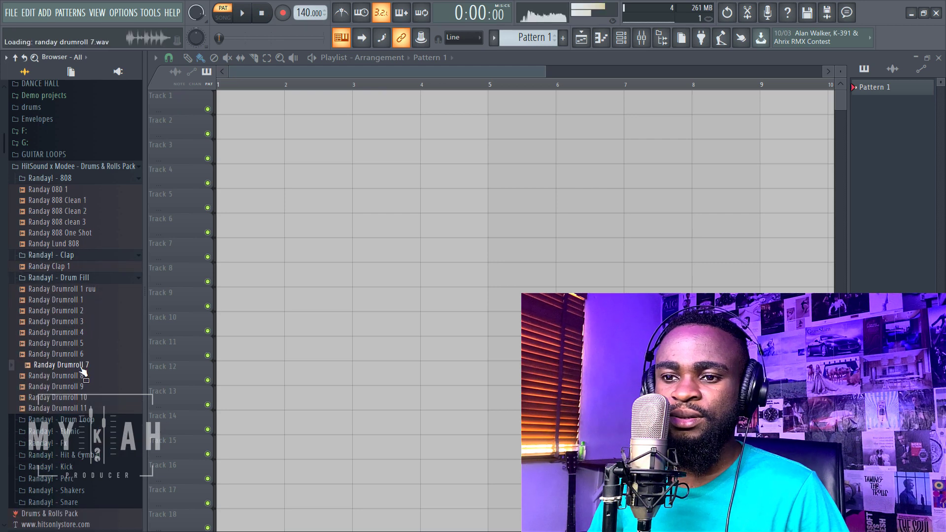
{"action": "scroll", "coordinate": [84, 375], "scroll_direction": "down", "scroll_amount": 2}
{"action": "scroll", "coordinate": [84, 374], "scroll_direction": "down", "scroll_amount": 1}
{"action": "left_click", "coordinate": [74, 348]}
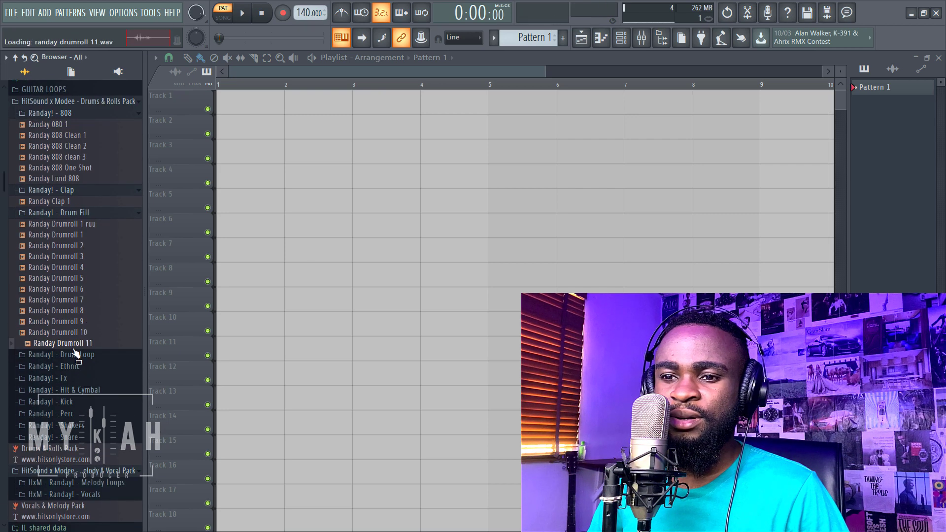
Step: Expand the Randay! - Drum Loop folder and audition Ethnic Loop 1, Ethnic Loop 2 and Morning Moon DrumLoop
{"action": "left_click", "coordinate": [75, 354]}
{"action": "scroll", "coordinate": [75, 353], "scroll_direction": "down", "scroll_amount": 4}
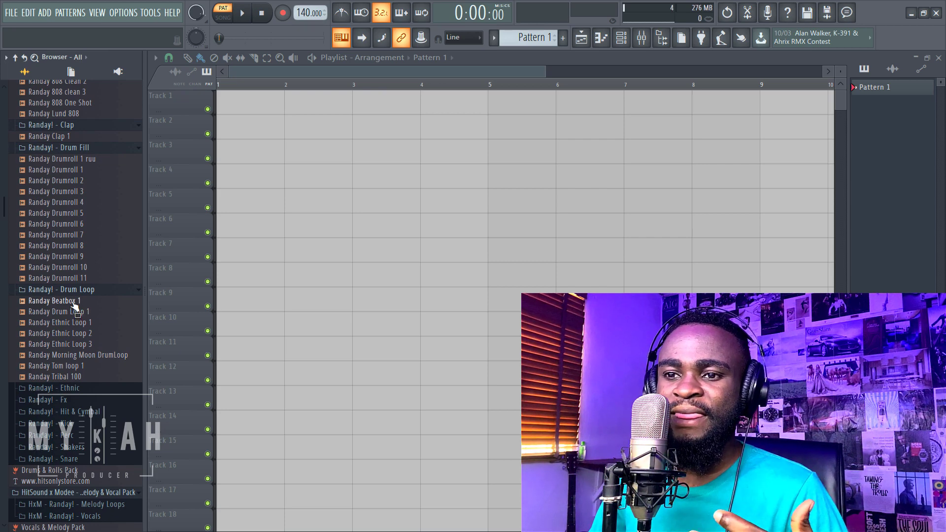
{"action": "left_click", "coordinate": [79, 322]}
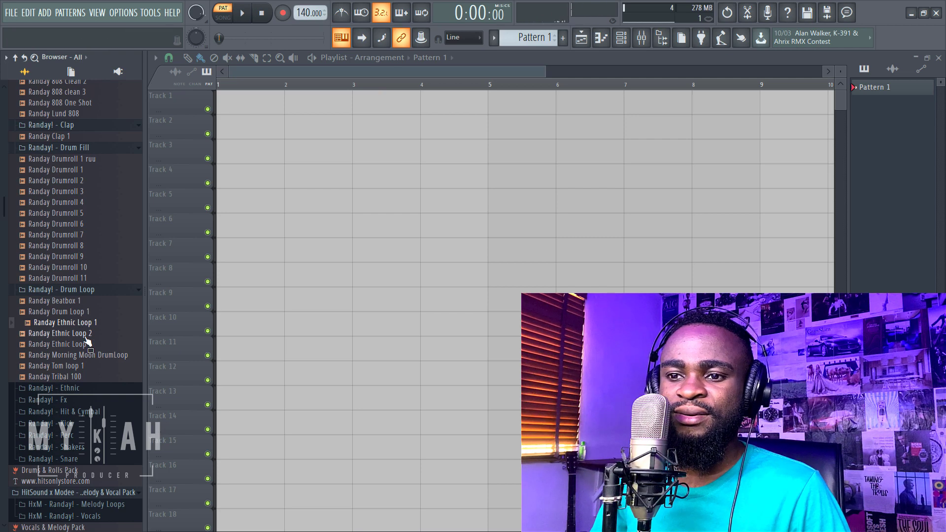
{"action": "left_click", "coordinate": [85, 334]}
{"action": "left_click", "coordinate": [87, 354]}
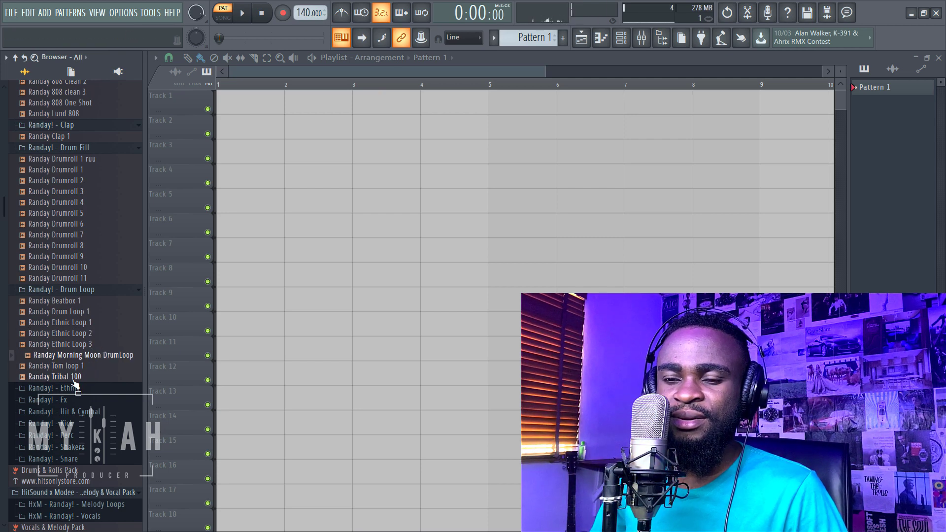
Step: Expand the Randay! - Ethnic folder and audition the African Tom, Tom, Tommy and ruu Tom samples
{"action": "scroll", "coordinate": [76, 367], "scroll_direction": "down", "scroll_amount": 4}
{"action": "left_click", "coordinate": [69, 258]}
{"action": "left_click", "coordinate": [76, 270]}
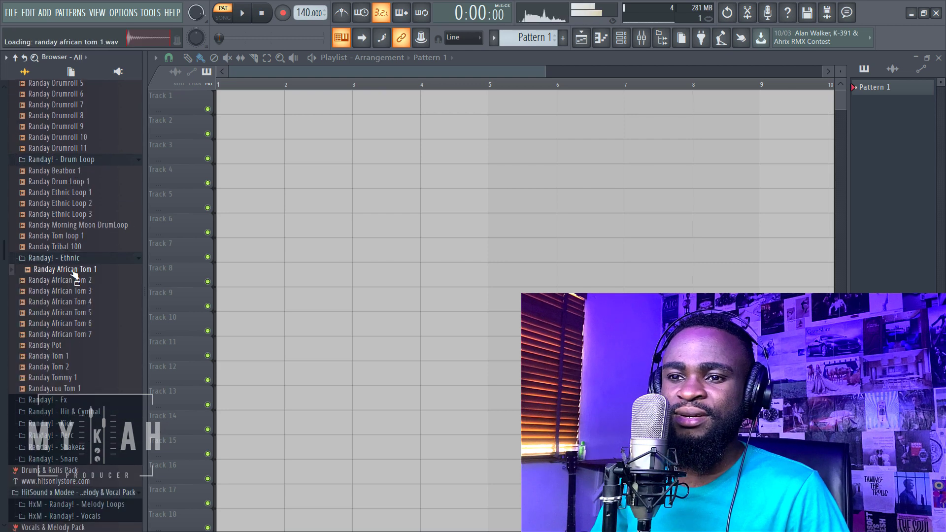
{"action": "left_click", "coordinate": [78, 292]}
{"action": "left_click", "coordinate": [80, 302]}
{"action": "left_click", "coordinate": [82, 324]}
{"action": "left_click", "coordinate": [81, 335]}
{"action": "left_click", "coordinate": [69, 355]}
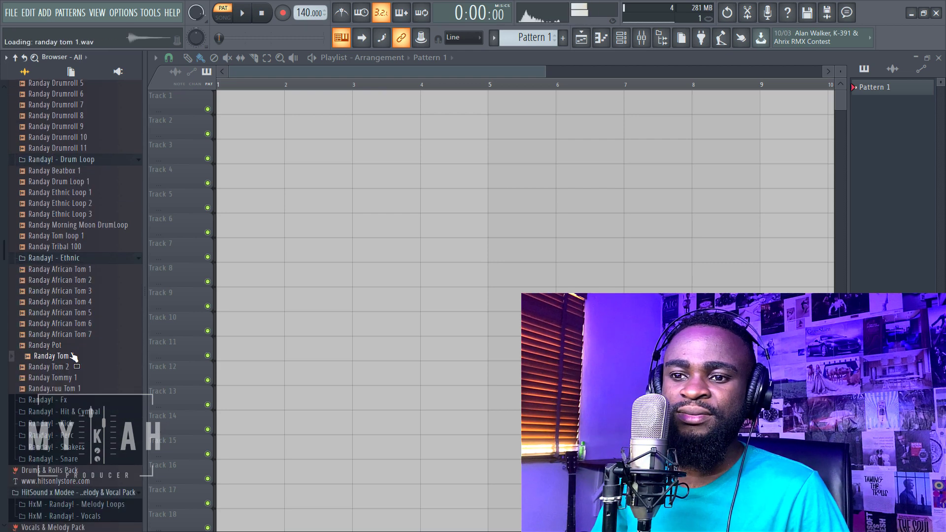
{"action": "left_click", "coordinate": [71, 369]}
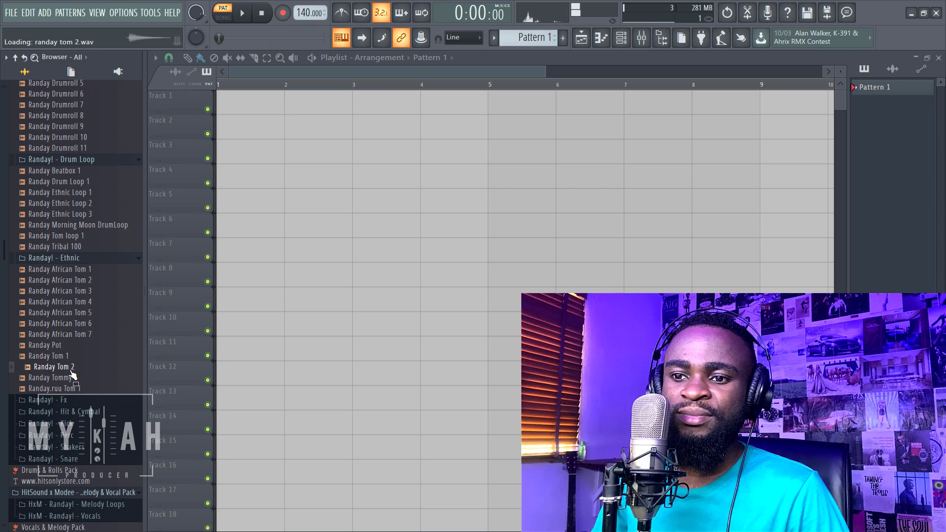
{"action": "left_click", "coordinate": [73, 377]}
{"action": "left_click", "coordinate": [74, 388]}
{"action": "left_click", "coordinate": [72, 377]}
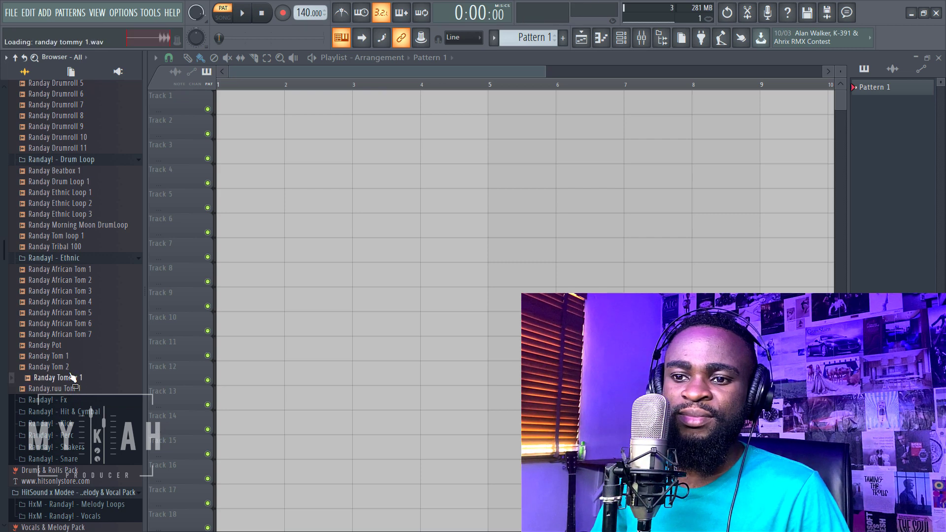
Step: Expand the Randay! - Fx folder and audition Randay Drop 120bpm and Randay Cymbal Crash
{"action": "left_click", "coordinate": [62, 401]}
{"action": "scroll", "coordinate": [76, 343], "scroll_direction": "down", "scroll_amount": 4}
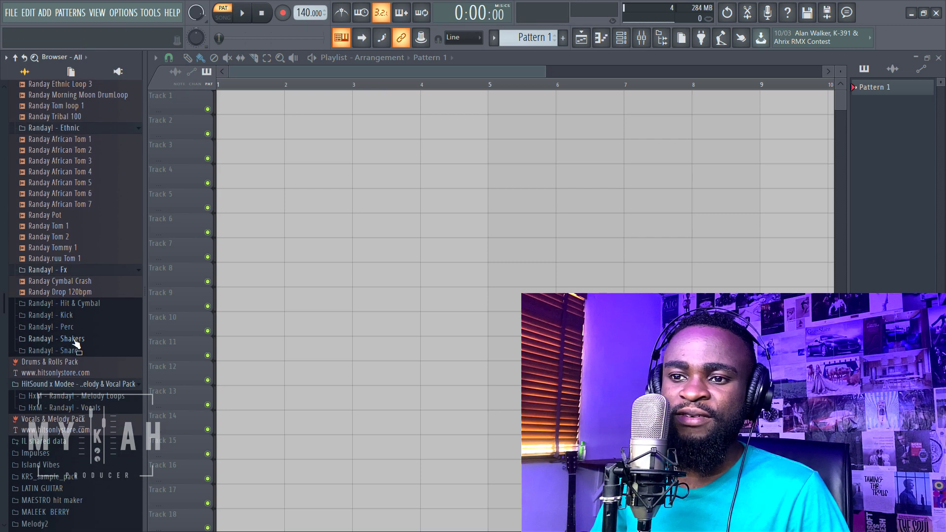
{"action": "left_click", "coordinate": [79, 292]}
{"action": "left_click", "coordinate": [83, 282]}
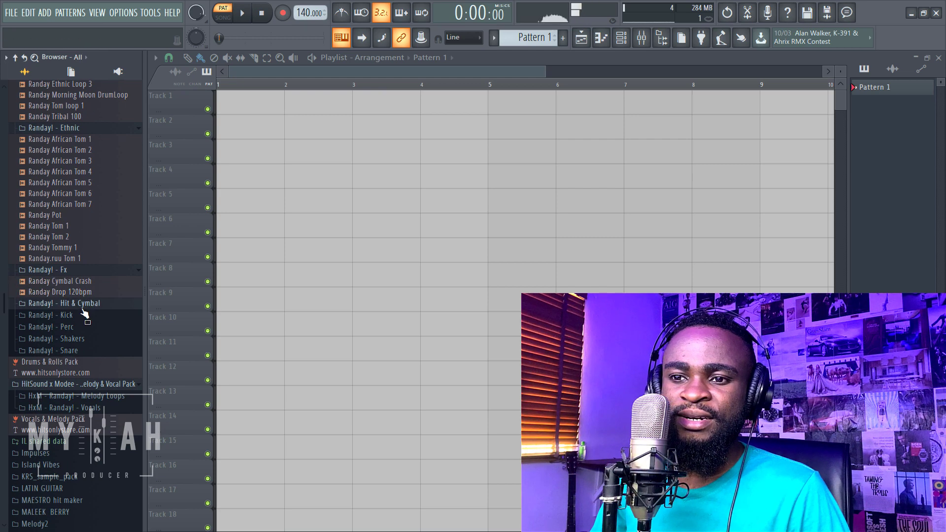
Step: Expand the Randay! - Hit & Cymbal and Kick folders and audition the kick samples
{"action": "left_click", "coordinate": [82, 304]}
{"action": "left_click", "coordinate": [69, 336]}
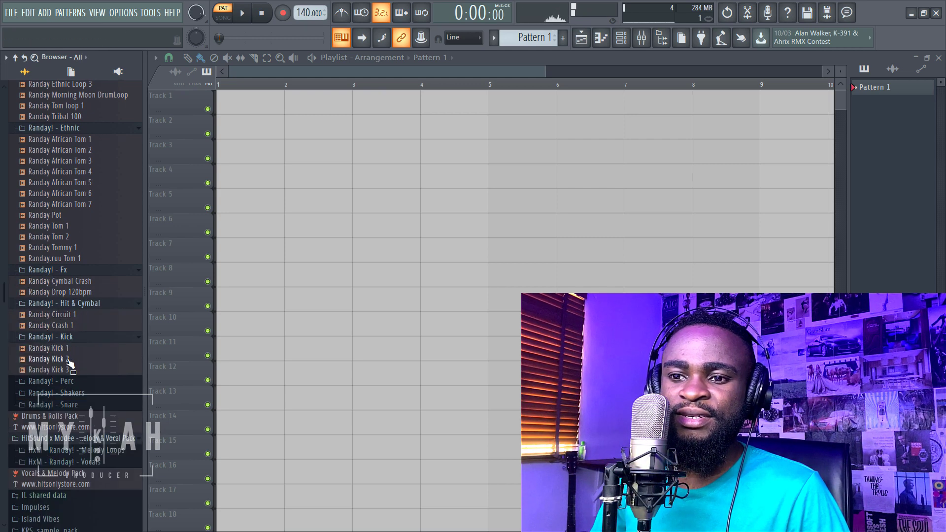
{"action": "left_click", "coordinate": [68, 370]}
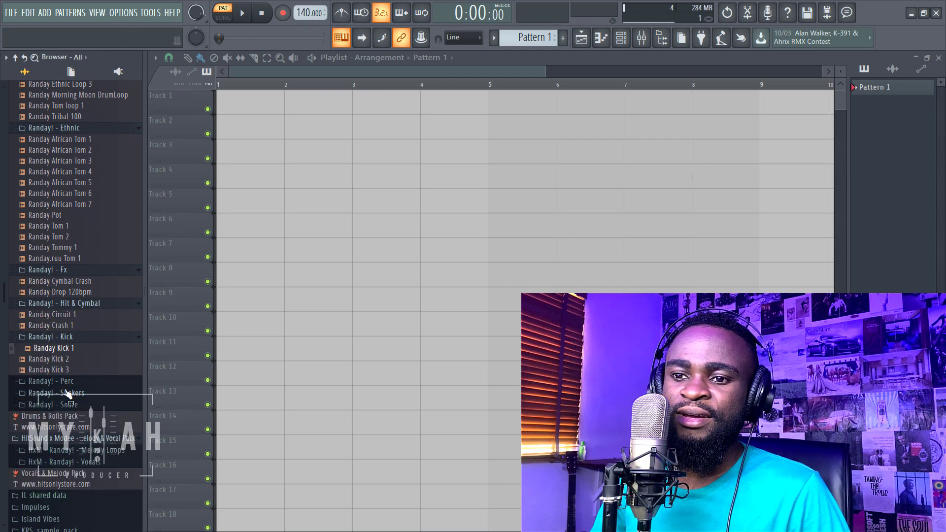
Step: Expand the Randay! - Perc folder and audition Randay Hit 1, Hit 4 and Roller 6
{"action": "left_click", "coordinate": [68, 382]}
{"action": "left_click", "coordinate": [64, 418]}
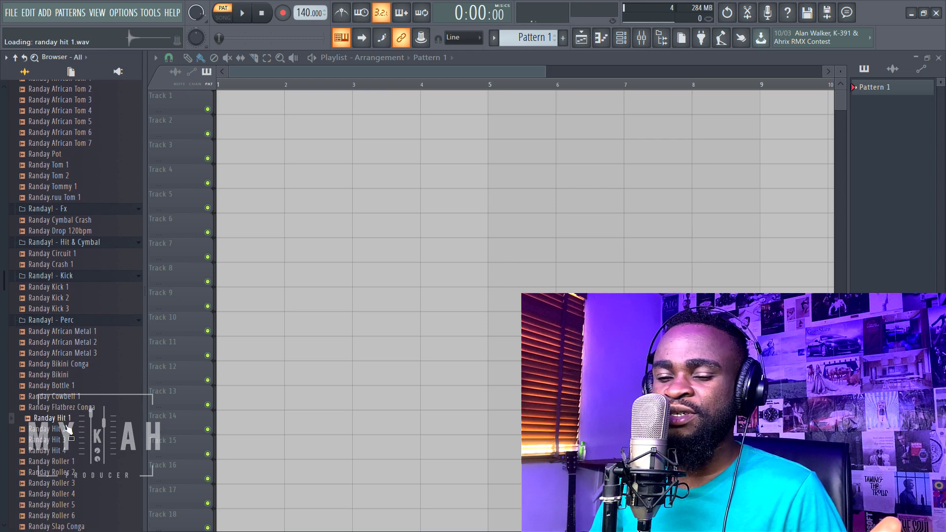
{"action": "left_click", "coordinate": [64, 451]}
{"action": "left_click", "coordinate": [64, 385]}
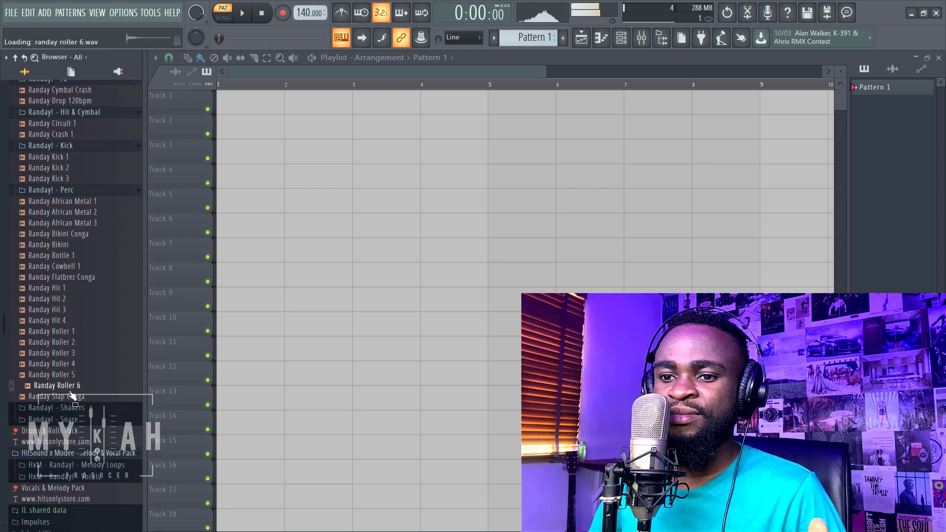
Step: Expand the Randay! - Shakers folder and audition its shaker samples from African Shaker 1 through Shaker Loop
{"action": "scroll", "coordinate": [63, 336], "scroll_direction": "down", "scroll_amount": 6}
{"action": "left_click", "coordinate": [60, 212]}
{"action": "left_click", "coordinate": [75, 235]}
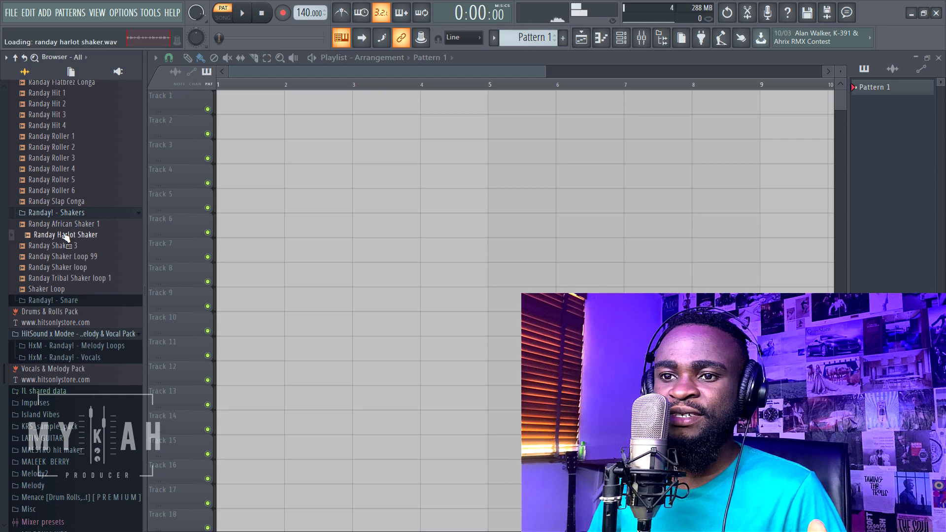
{"action": "left_click", "coordinate": [73, 226]}
{"action": "left_click", "coordinate": [74, 235]}
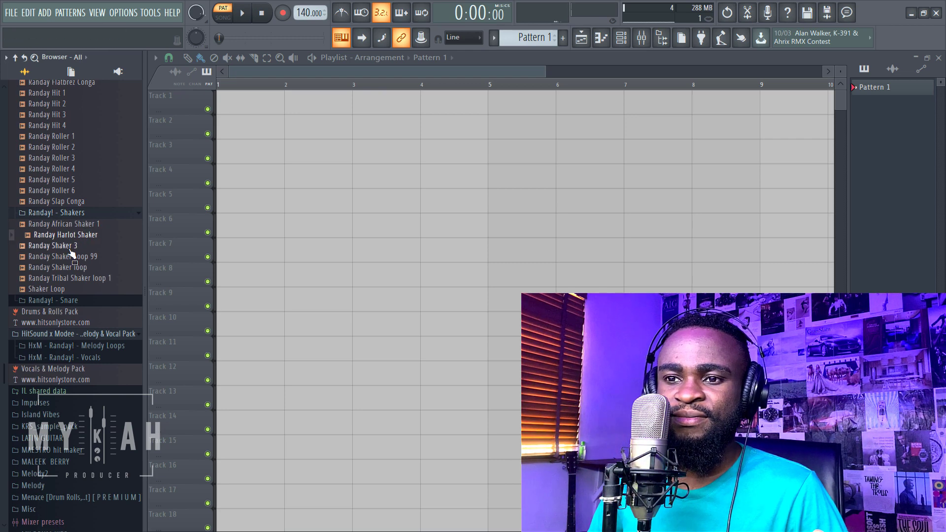
{"action": "left_click", "coordinate": [74, 246]}
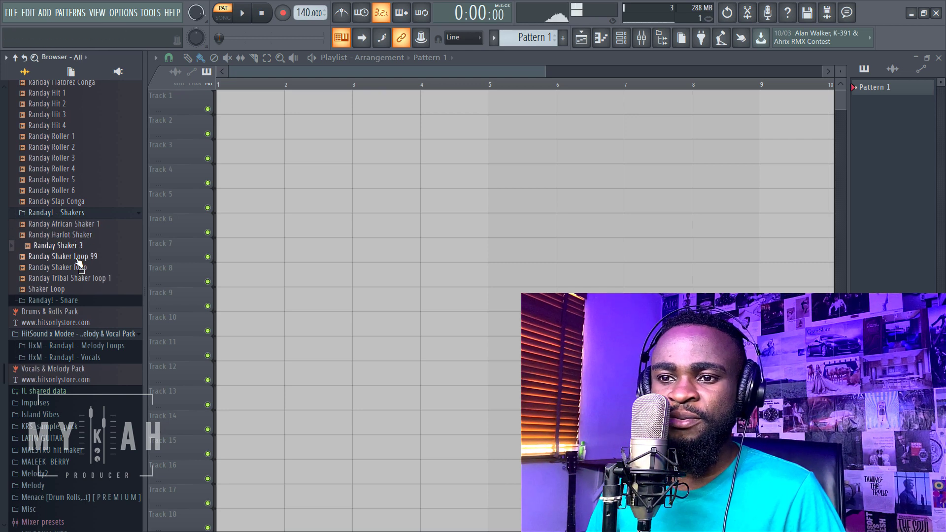
{"action": "left_click", "coordinate": [77, 257]}
{"action": "left_click", "coordinate": [79, 268]}
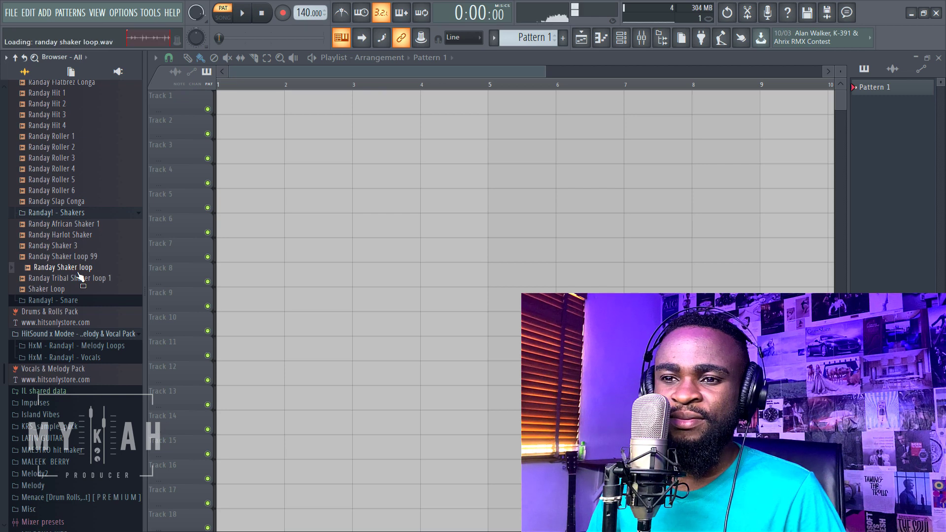
{"action": "left_click", "coordinate": [80, 279]}
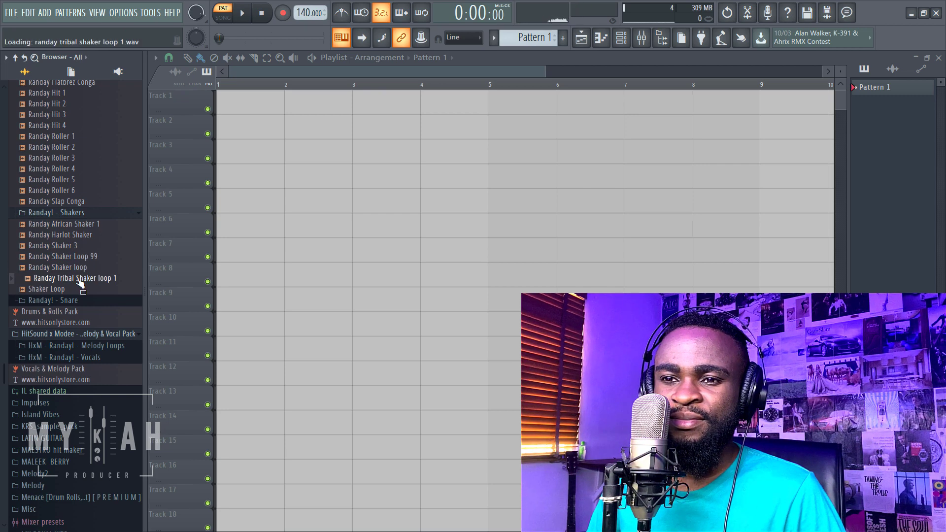
{"action": "left_click", "coordinate": [69, 290]}
{"action": "scroll", "coordinate": [69, 290], "scroll_direction": "down", "scroll_amount": 2}
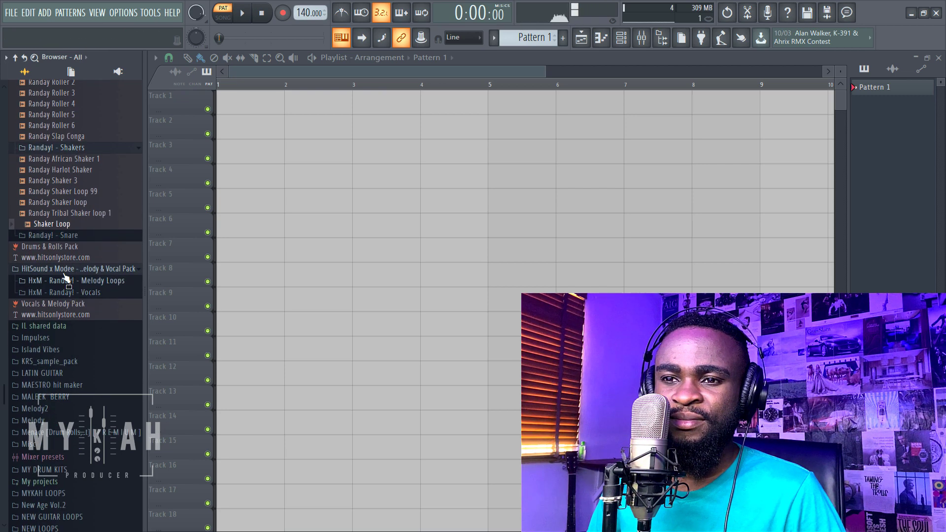
Step: Expand the Randay! - Snare folder and audition African Snare 2, 4, 6 and 8, Rim 1 and Snare 2
{"action": "left_click", "coordinate": [59, 235]}
{"action": "left_click", "coordinate": [64, 268]}
{"action": "left_click", "coordinate": [74, 290]}
{"action": "left_click", "coordinate": [74, 312]}
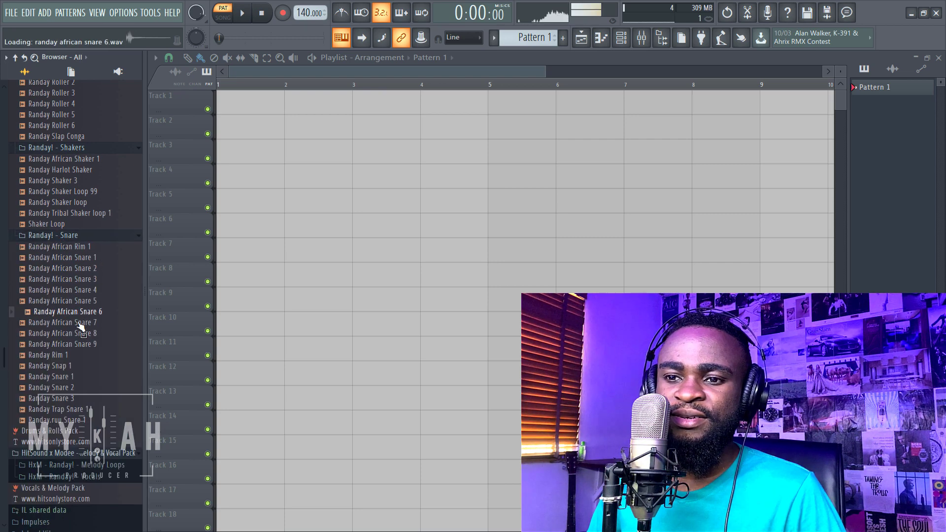
{"action": "left_click", "coordinate": [76, 333]}
{"action": "left_click", "coordinate": [74, 354]}
{"action": "scroll", "coordinate": [74, 276], "scroll_direction": "down", "scroll_amount": 6}
{"action": "left_click", "coordinate": [61, 195]}
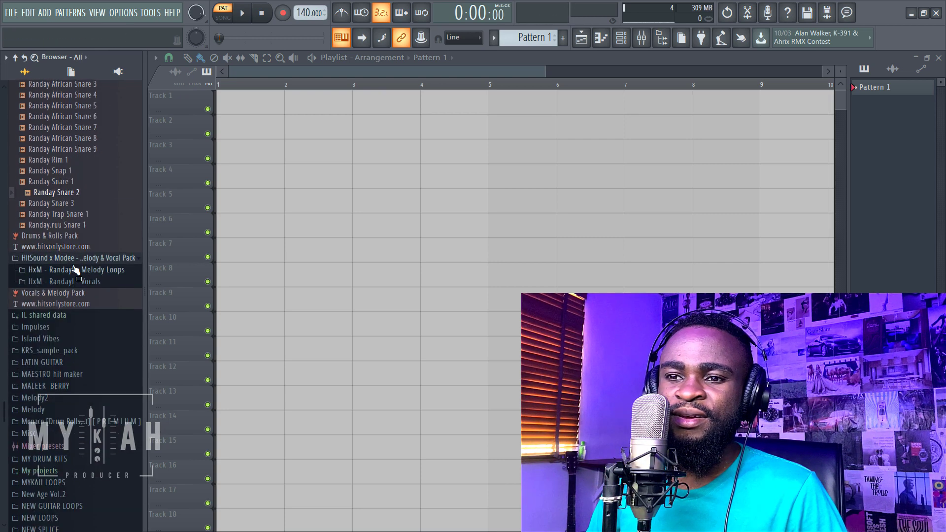
Step: Expand the HxM - Randay! - Melody Loops folder and audition loops from Randay Bamboo A through Good Memories 120bpm F
{"action": "left_click", "coordinate": [85, 270]}
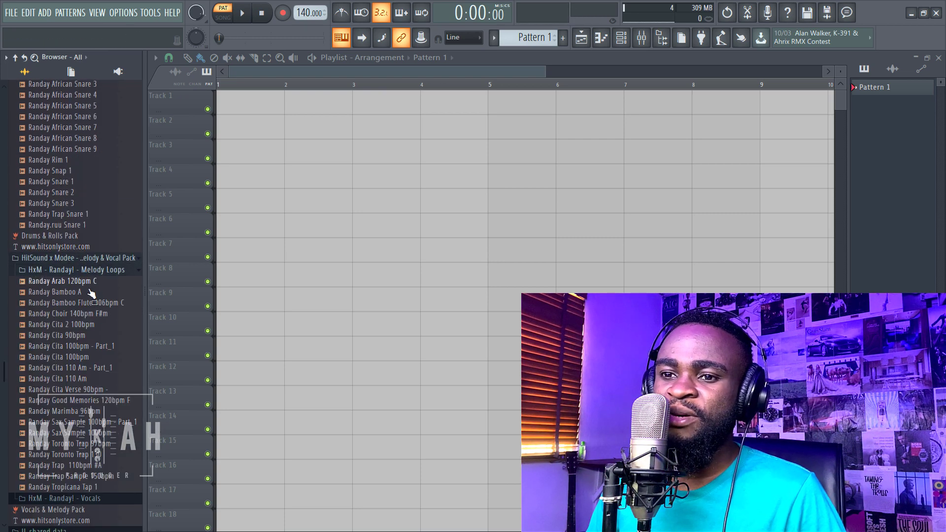
{"action": "left_click", "coordinate": [88, 293]}
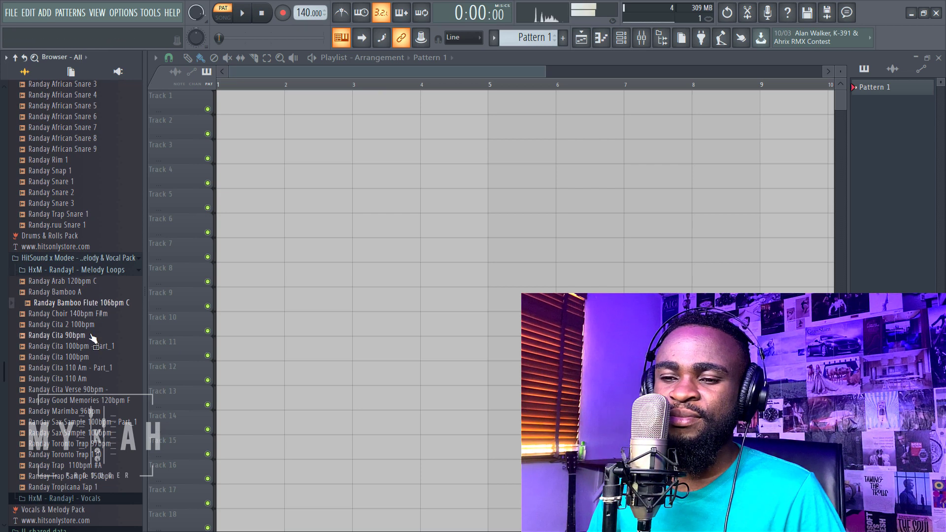
{"action": "left_click", "coordinate": [91, 335]}
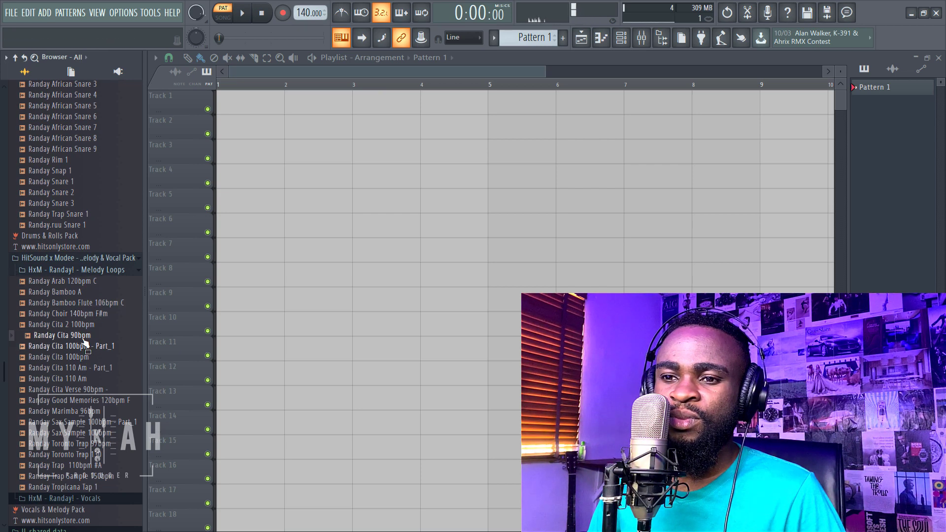
{"action": "scroll", "coordinate": [80, 340], "scroll_direction": "down", "scroll_amount": 4}
{"action": "left_click", "coordinate": [82, 218]}
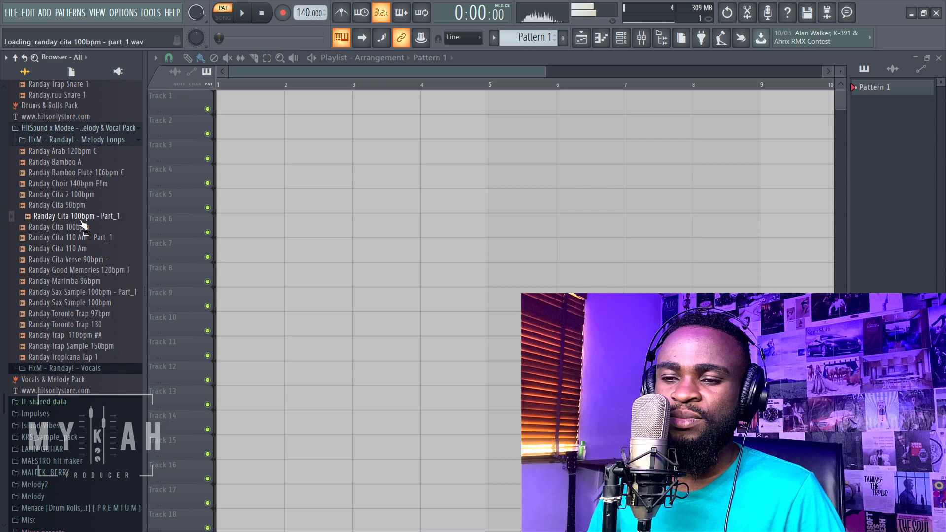
{"action": "left_click", "coordinate": [88, 250]}
{"action": "left_click", "coordinate": [86, 274]}
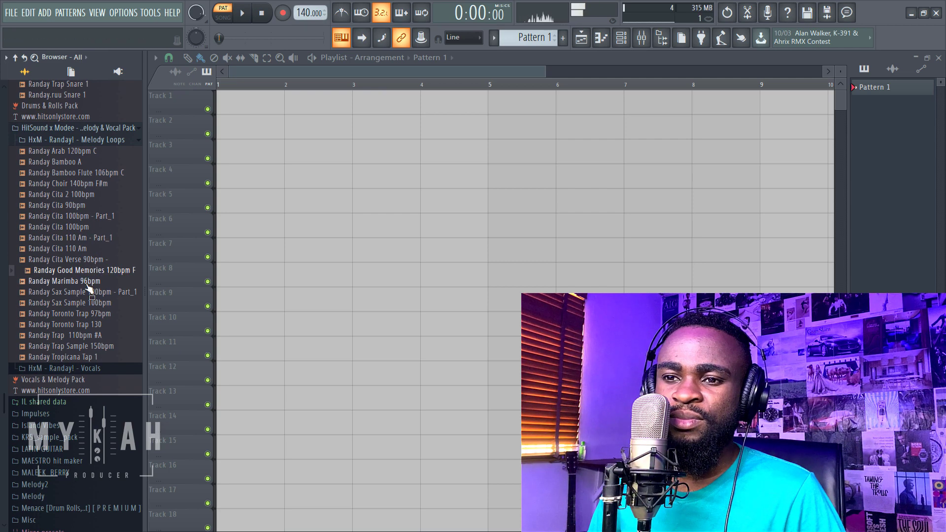
Step: Audition the remaining melody loops from Randay Marimba 96bpm through Randay Tropicana Tap 1
{"action": "left_click", "coordinate": [86, 280]}
{"action": "left_click", "coordinate": [87, 292]}
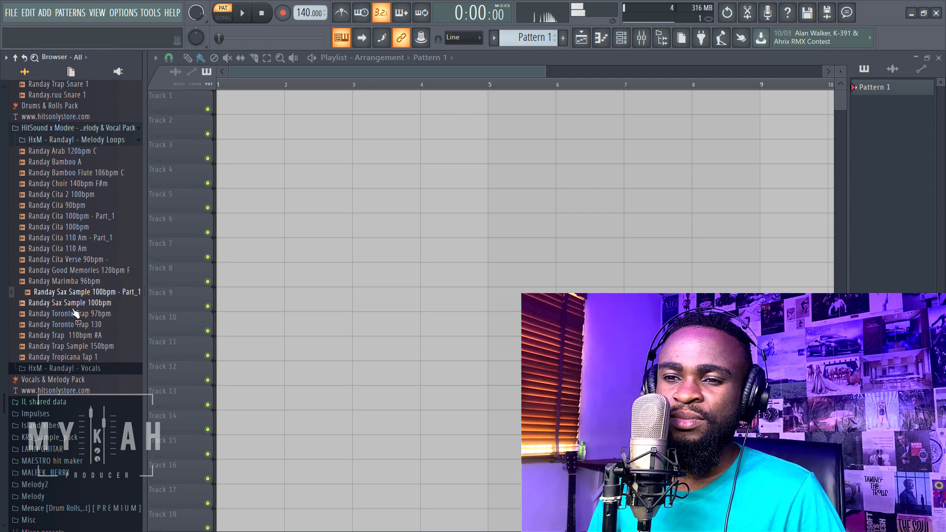
{"action": "left_click", "coordinate": [74, 305]}
{"action": "left_click", "coordinate": [76, 315]}
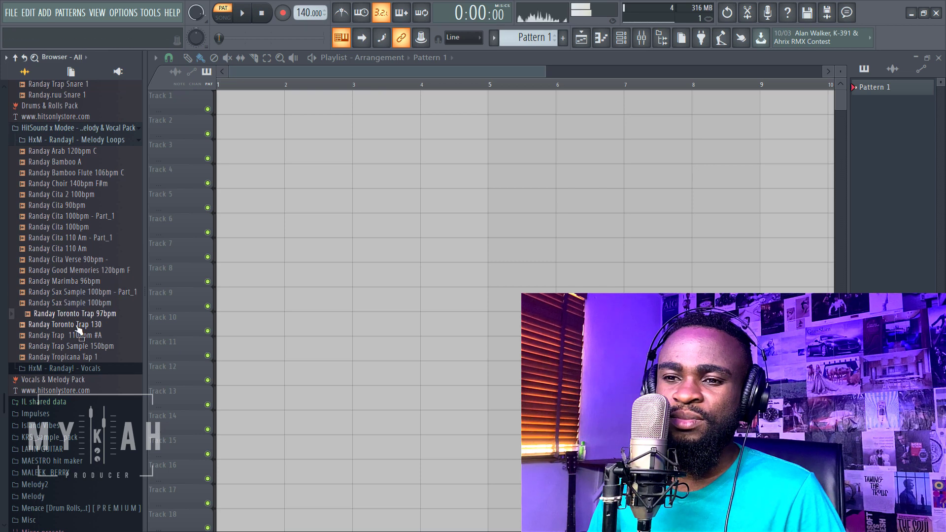
{"action": "left_click", "coordinate": [76, 325]}
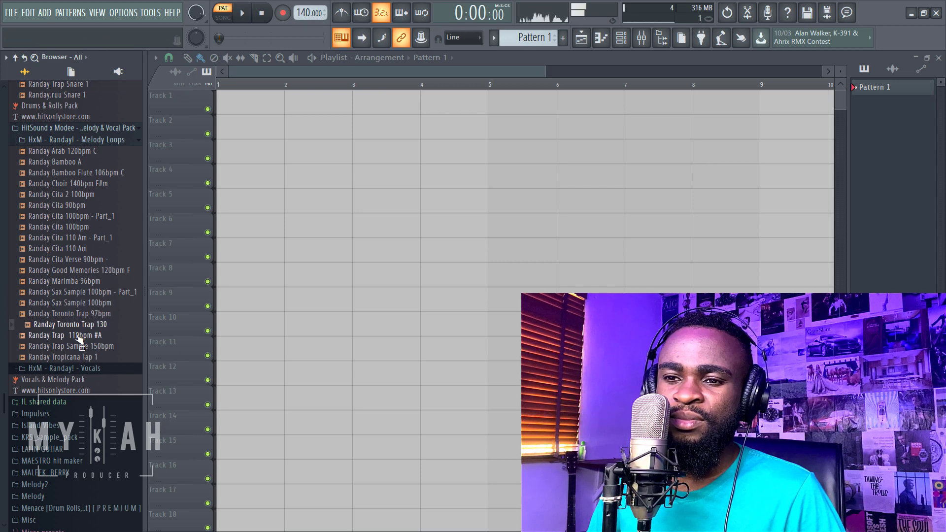
{"action": "left_click", "coordinate": [77, 336]}
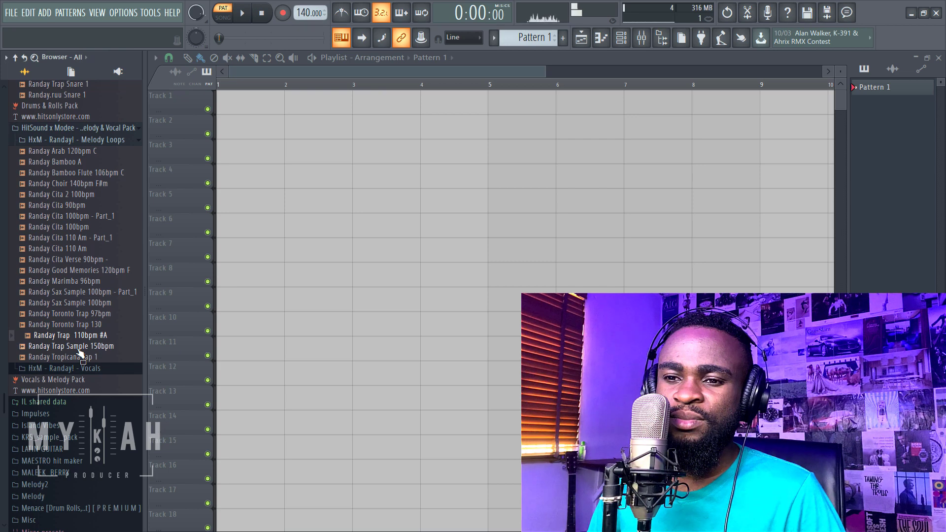
{"action": "left_click", "coordinate": [79, 347]}
{"action": "left_click", "coordinate": [79, 357]}
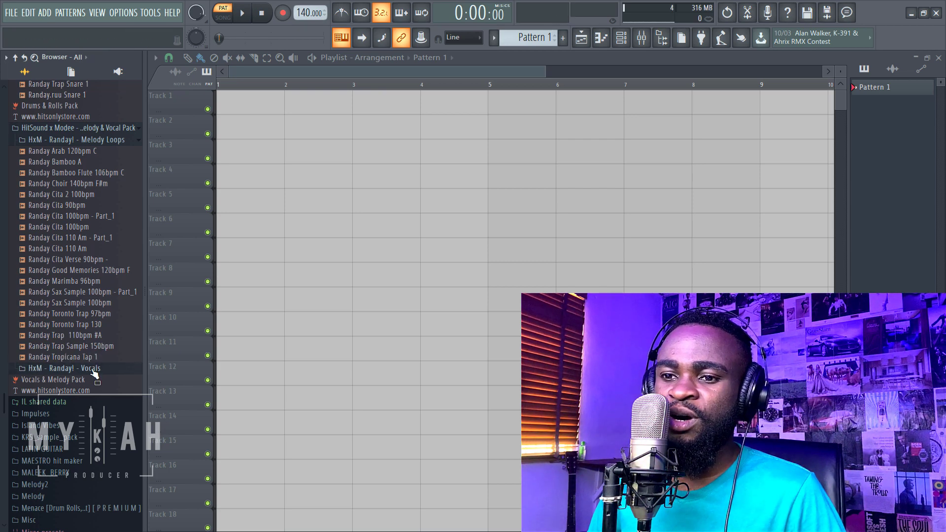
Step: Expand the HxM - Randay! - Vocals folder and audition Exhaled 1, Chops 100, Uhm and Tropicana Voc 3 to 5
{"action": "left_click", "coordinate": [93, 371]}
{"action": "left_click", "coordinate": [54, 320]}
{"action": "left_click", "coordinate": [74, 299]}
{"action": "left_click", "coordinate": [73, 364]}
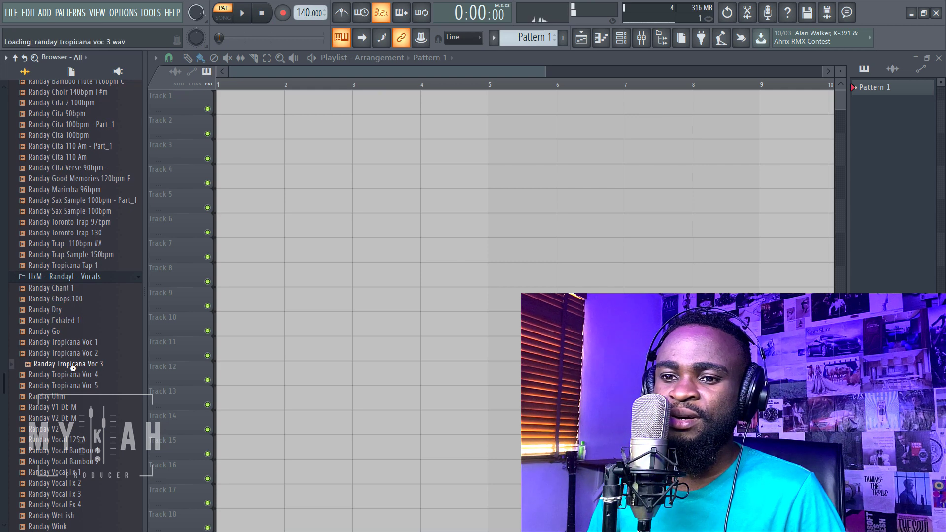
{"action": "left_click", "coordinate": [64, 396]}
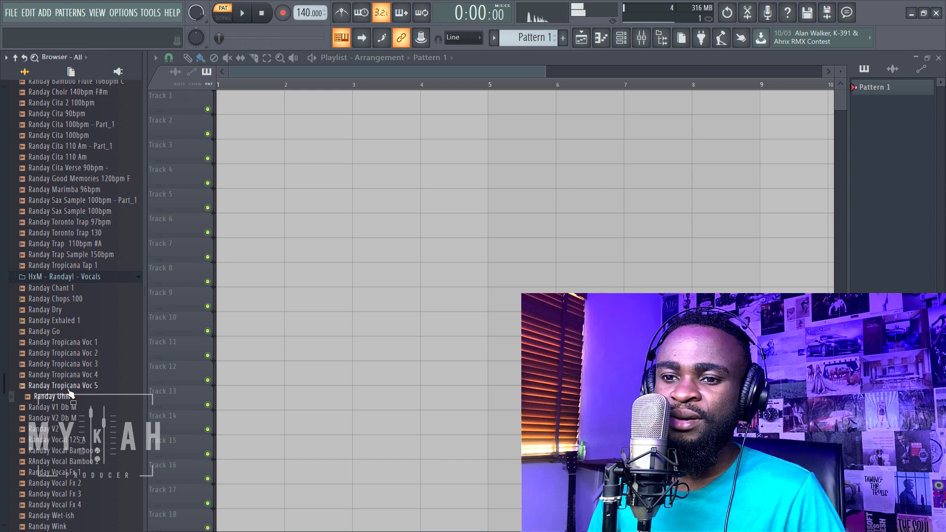
{"action": "left_click", "coordinate": [72, 385]}
{"action": "left_click", "coordinate": [73, 375]}
{"action": "left_click", "coordinate": [74, 363]}
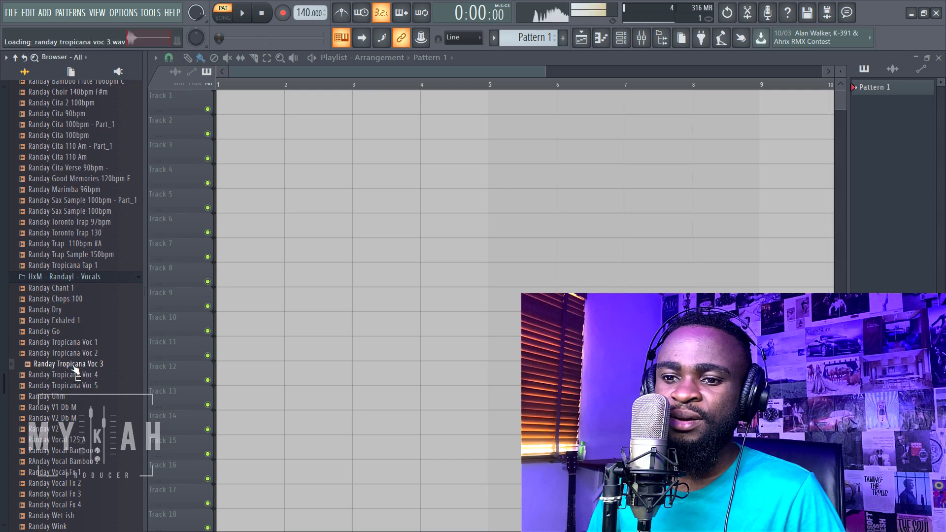
Step: Audition Randay Vocal 125 A, Vocal Bamboo 2, Vocal Fx 1 to 3, Wet-ish and Wink
{"action": "left_click", "coordinate": [76, 440]}
{"action": "left_click", "coordinate": [75, 461]}
{"action": "scroll", "coordinate": [75, 463], "scroll_direction": "down", "scroll_amount": 2}
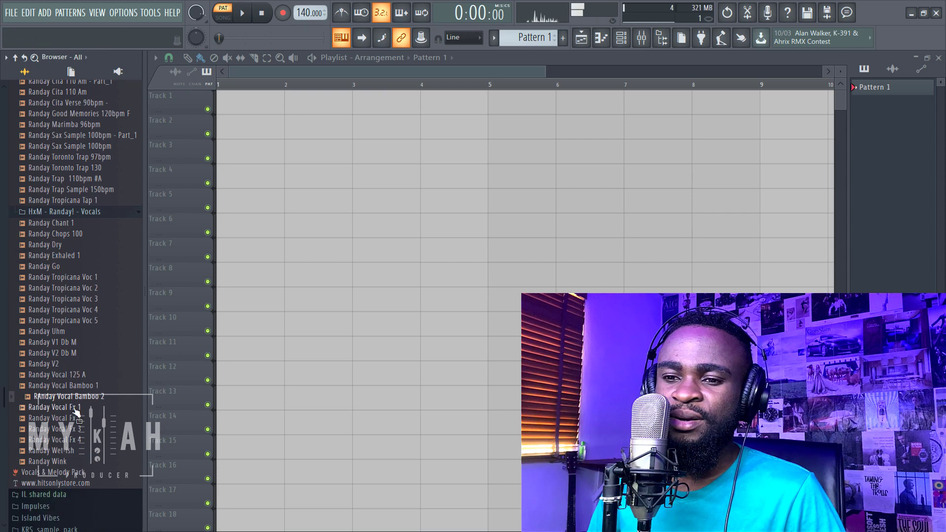
{"action": "left_click", "coordinate": [75, 410]}
{"action": "left_click", "coordinate": [76, 420]}
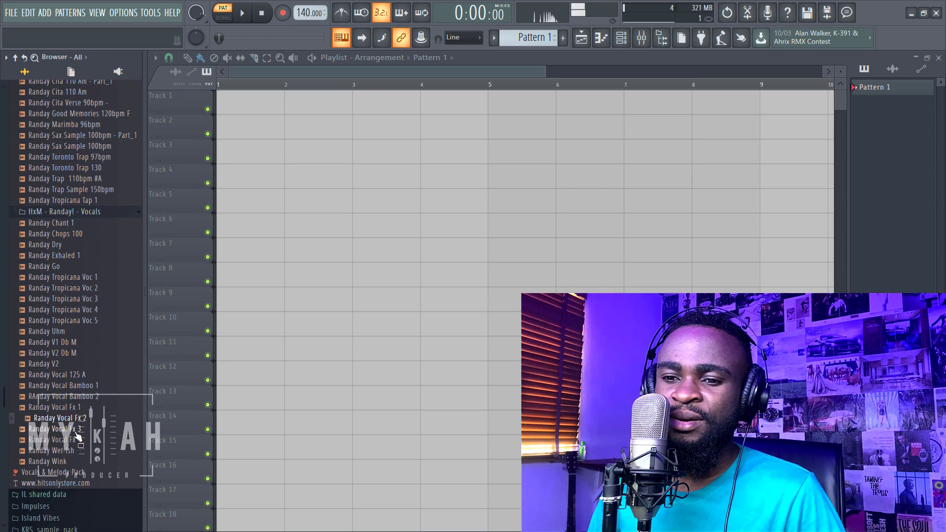
{"action": "left_click", "coordinate": [76, 432]}
{"action": "left_click", "coordinate": [77, 451]}
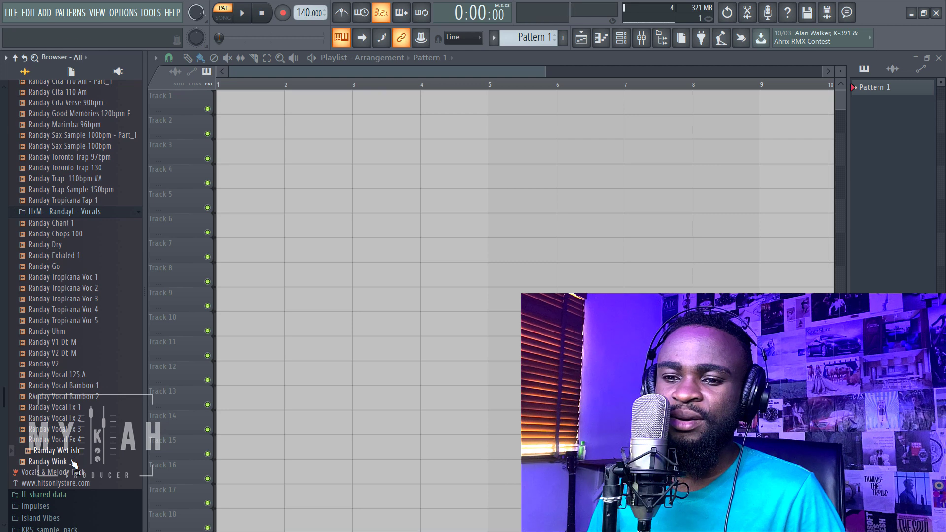
{"action": "left_click", "coordinate": [76, 462]}
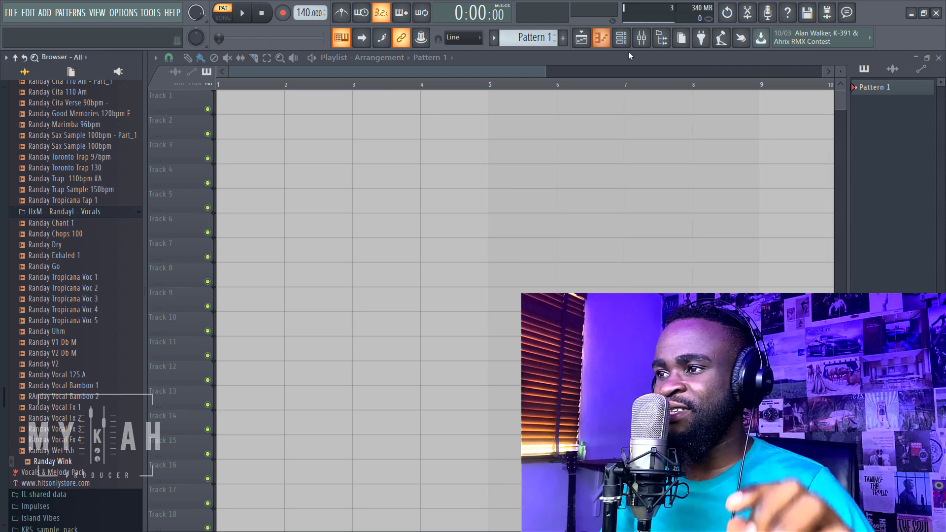
Step: View the vocal and instrument buses in the mixer and return to the playlist
{"action": "left_click", "coordinate": [642, 40]}
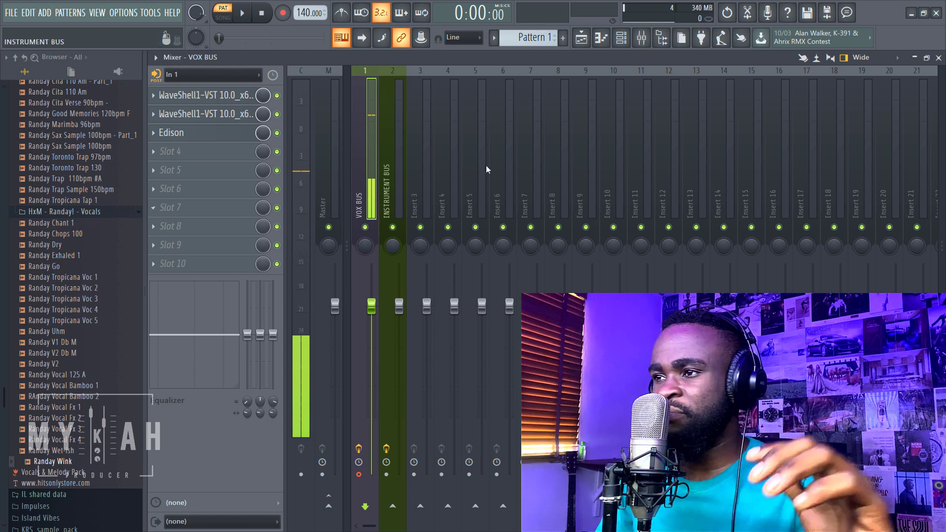
{"action": "left_click", "coordinate": [581, 38]}
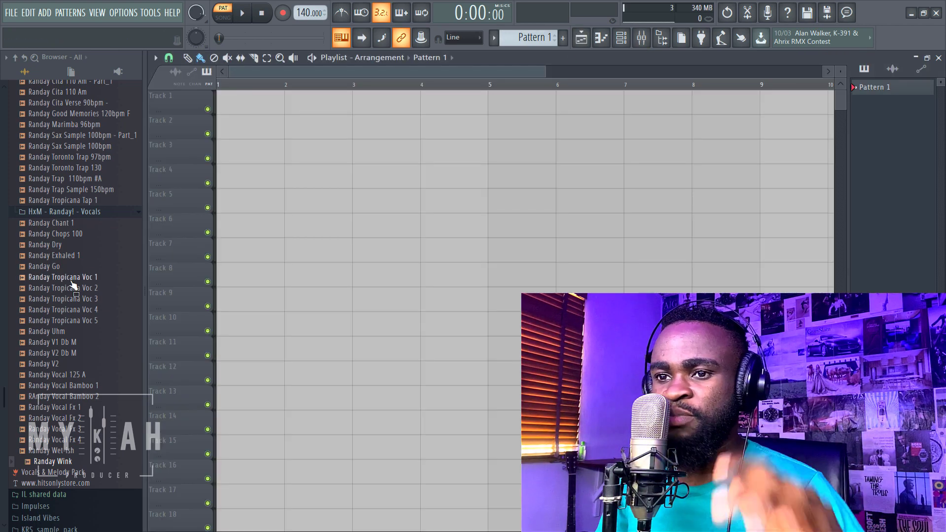
Step: Audition Good Memories 120bpm F and Marimba 96bpm, and place Randay Marimba 96bpm on Track 1 at bar 1
{"action": "scroll", "coordinate": [70, 294], "scroll_direction": "up", "scroll_amount": 6}
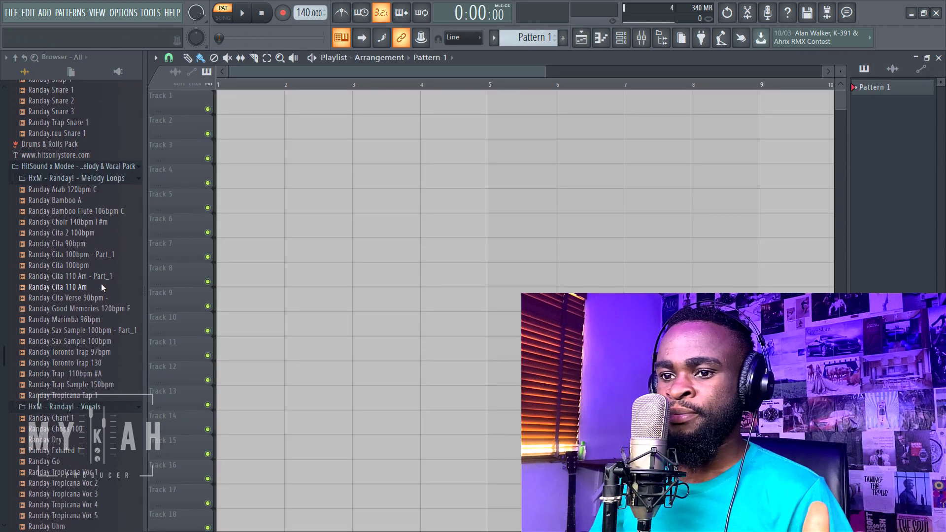
{"action": "left_click", "coordinate": [103, 308]}
{"action": "left_click", "coordinate": [102, 319]}
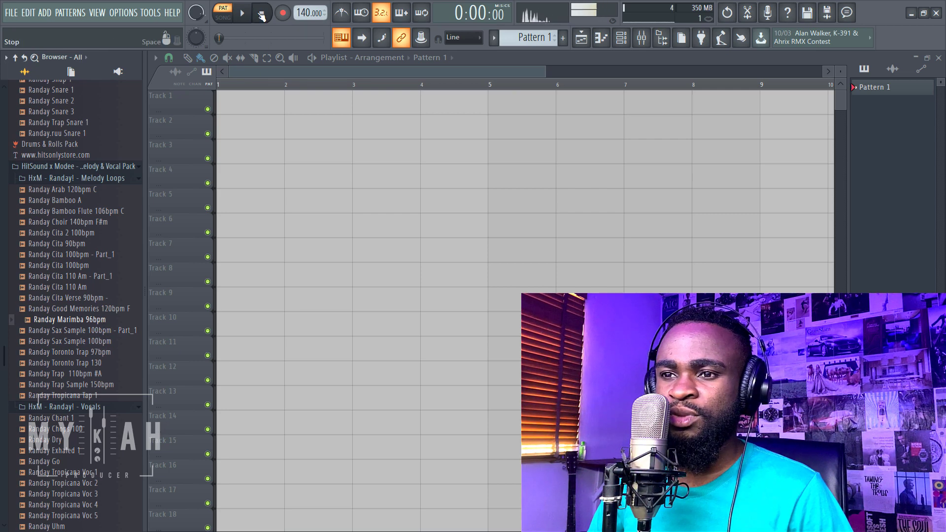
{"action": "left_click_drag", "start_coordinate": [104, 323], "coordinate": [248, 110]}
Step: Assign the Randay Marimba 96bpm clip to a free mixer track and route that track only to INSTRUMENT BUS
{"action": "double_click", "coordinate": [286, 107]}
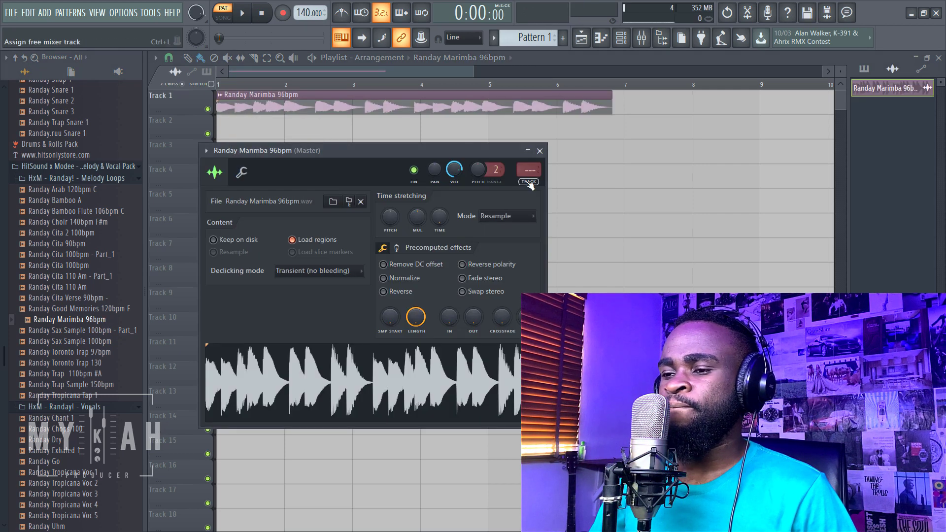
{"action": "key", "text": "ctrl+l"}
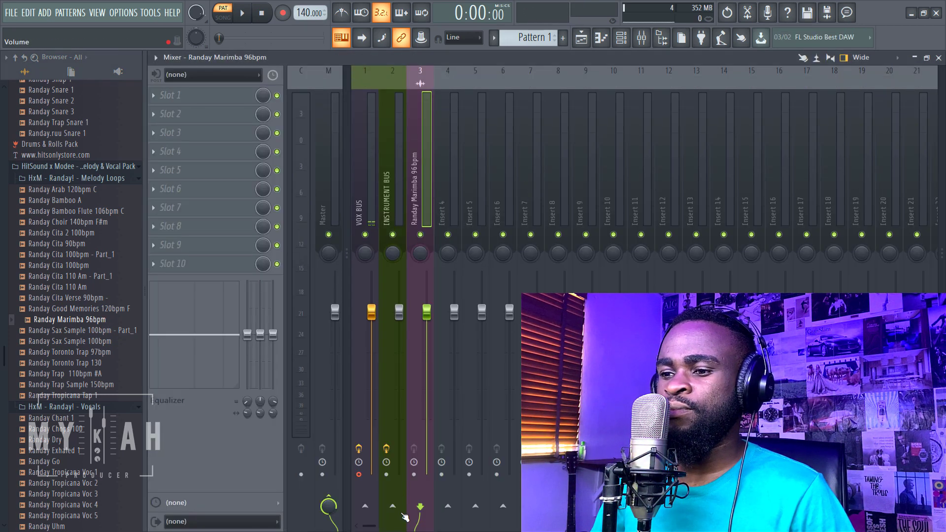
{"action": "right_click", "coordinate": [393, 506]}
{"action": "left_click", "coordinate": [436, 492]}
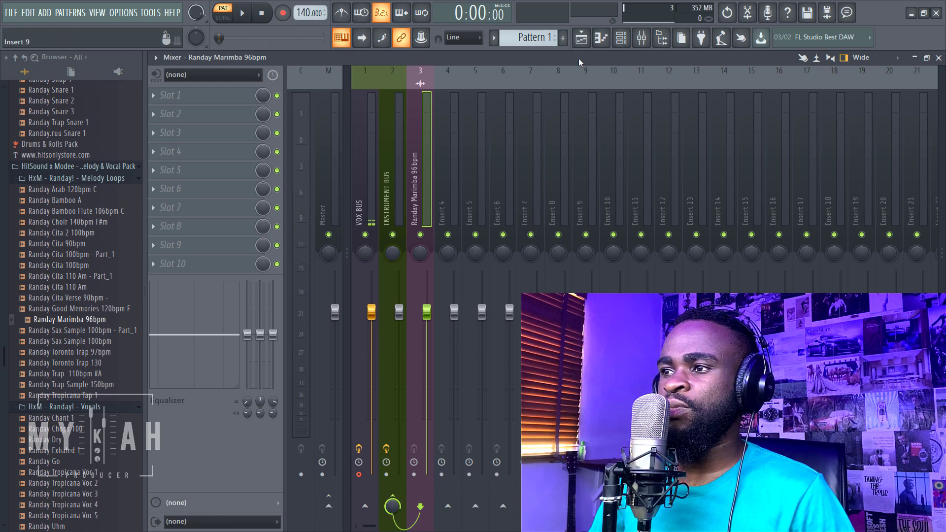
{"action": "left_click", "coordinate": [582, 37]}
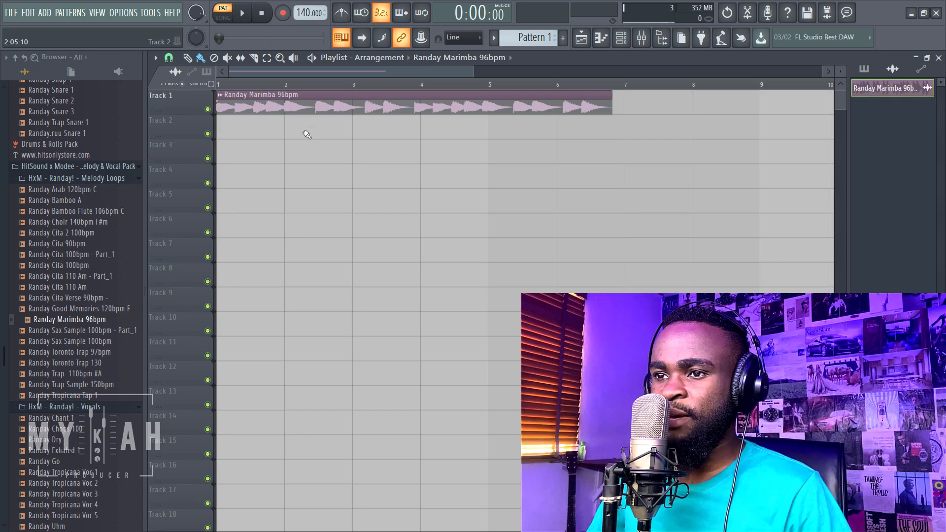
Step: Set the marimba clip's time-stretching mode to Stretch and its stretch time to 4 bars
{"action": "left_click_drag", "start_coordinate": [471, 72], "coordinate": [417, 79]}
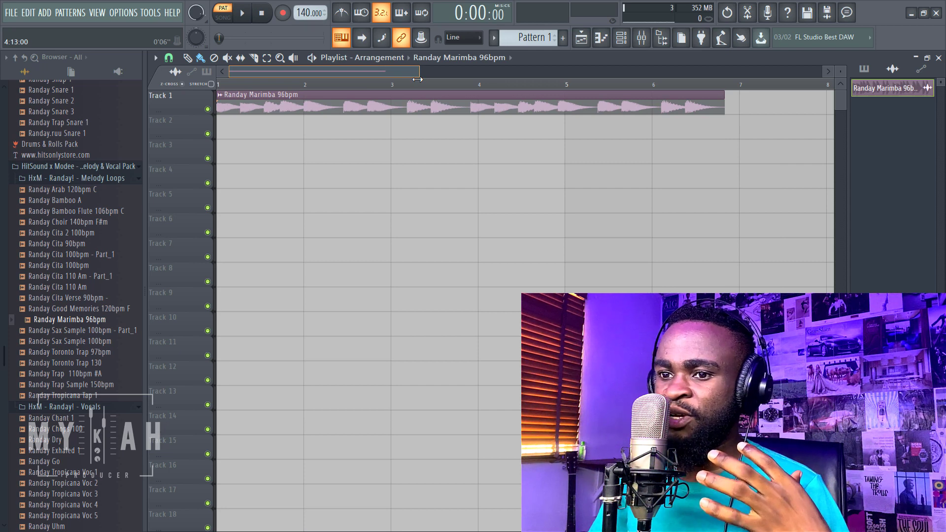
{"action": "left_click_drag", "start_coordinate": [418, 79], "coordinate": [405, 84]}
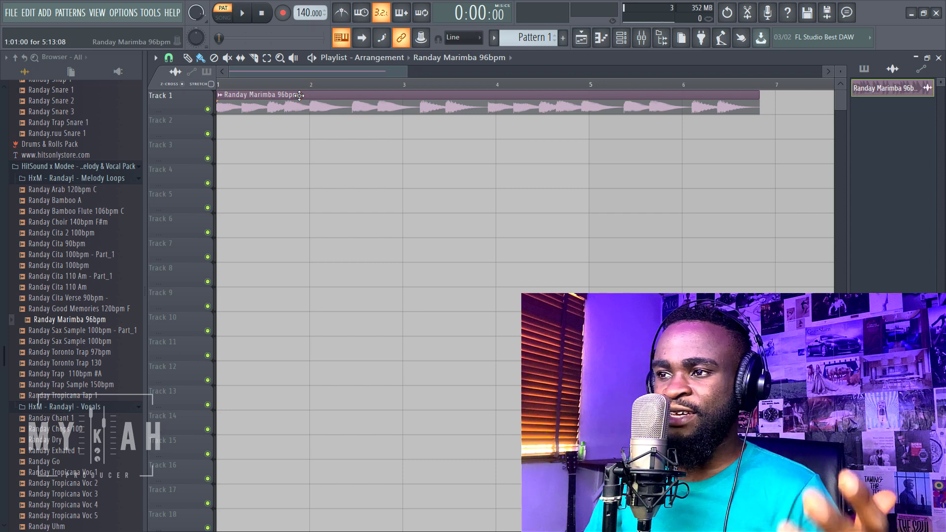
{"action": "left_click_drag", "start_coordinate": [836, 73], "coordinate": [469, 143]}
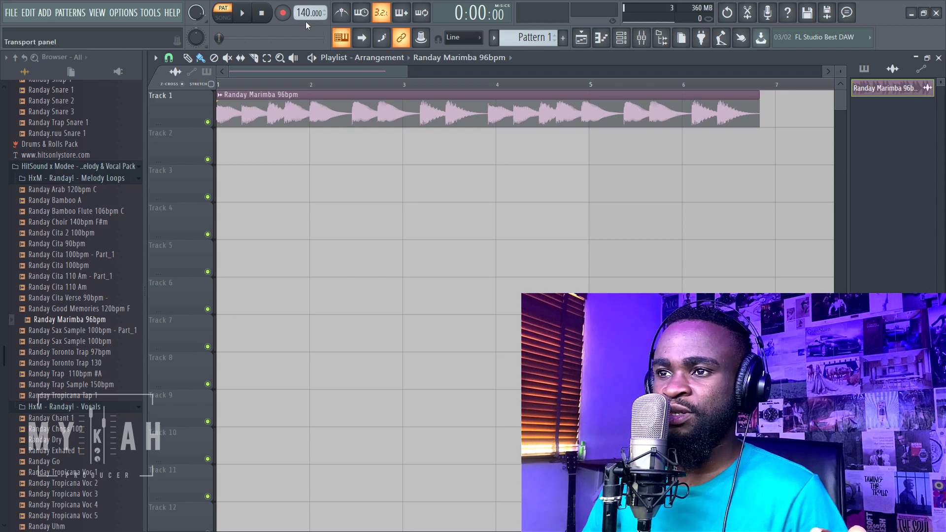
{"action": "double_click", "coordinate": [345, 104]}
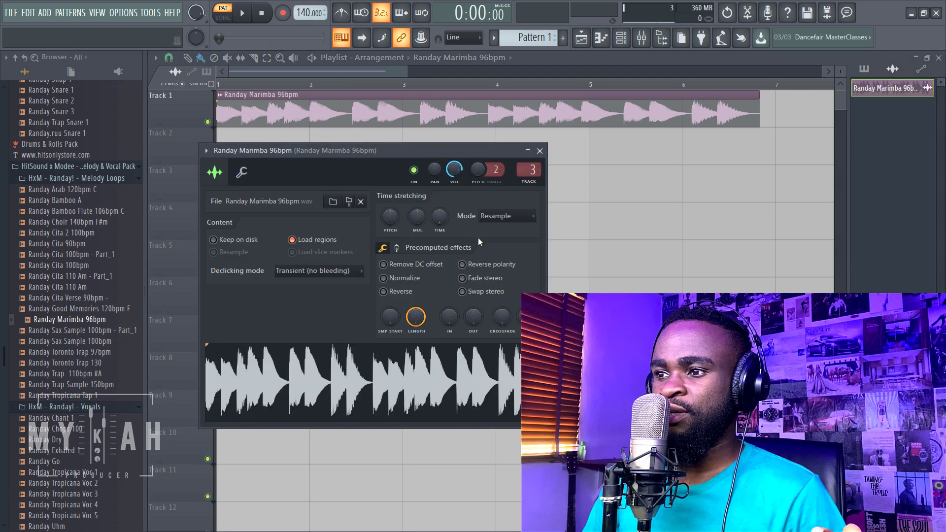
{"action": "left_click", "coordinate": [508, 219]}
{"action": "left_click", "coordinate": [505, 248]}
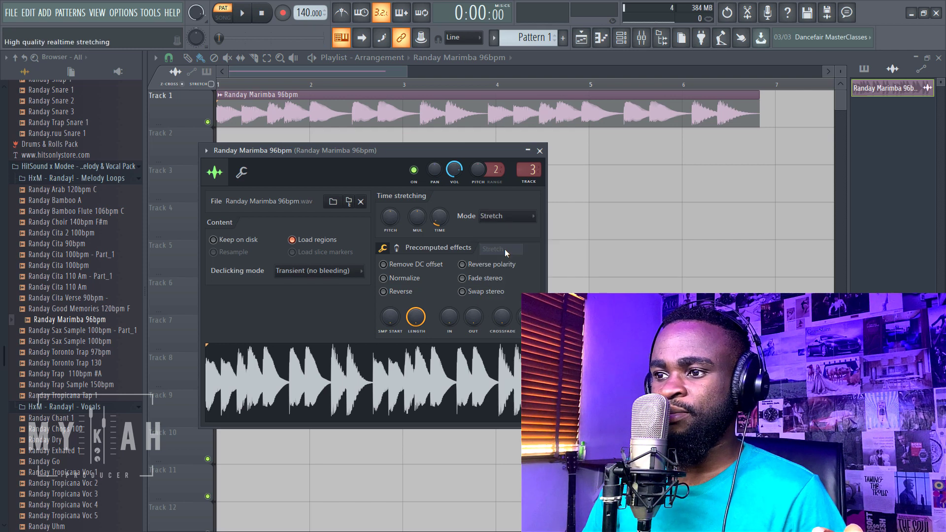
{"action": "right_click", "coordinate": [436, 221]}
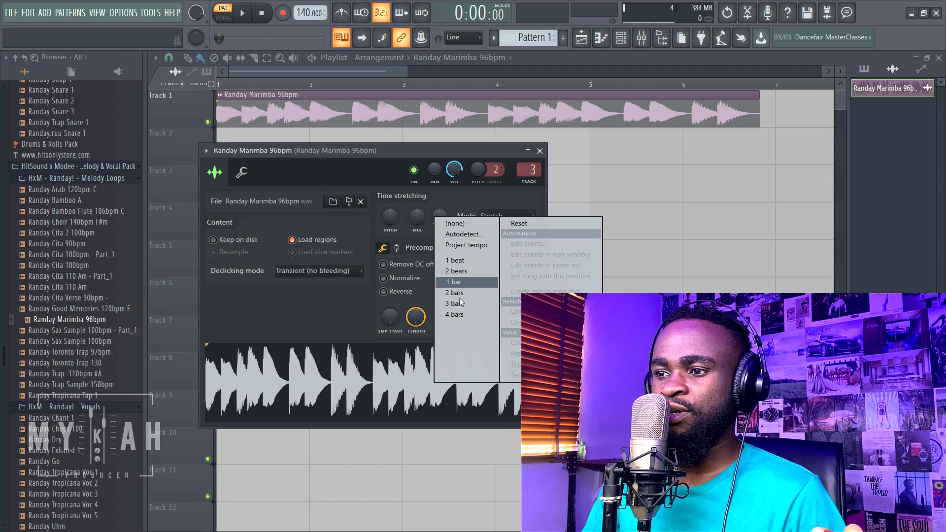
{"action": "left_click", "coordinate": [460, 315]}
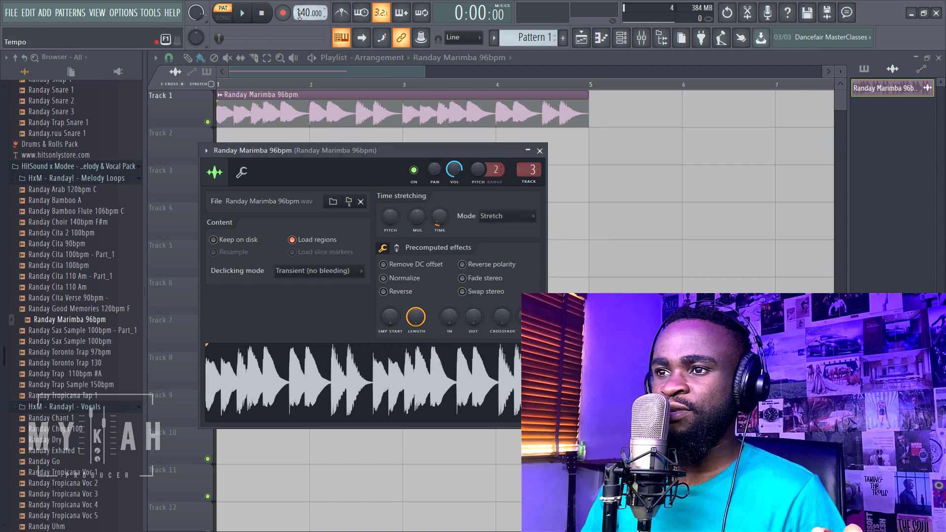
Step: Set the project tempo to 96 BPM
{"action": "left_click_drag", "start_coordinate": [310, 13], "coordinate": [309, 25]}
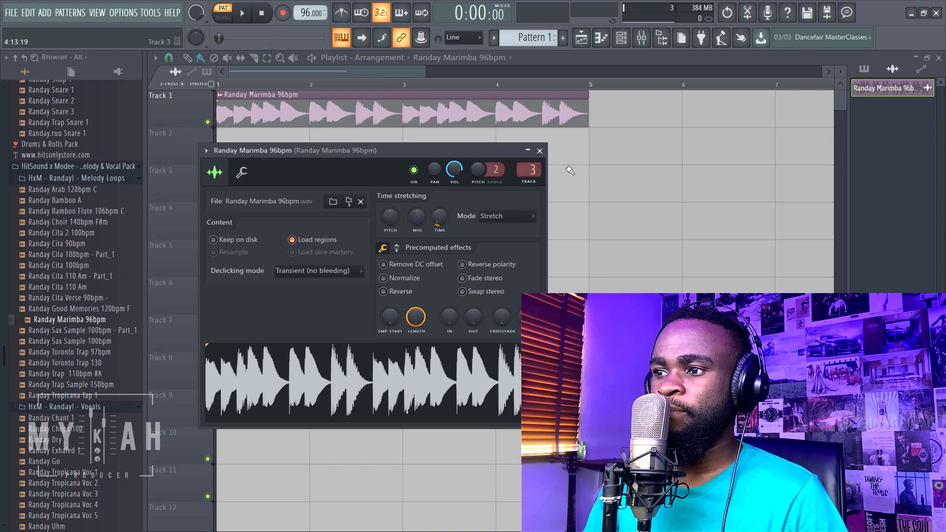
Step: Switch playback to song mode and play back the marimba clip from the start
{"action": "left_click", "coordinate": [540, 151]}
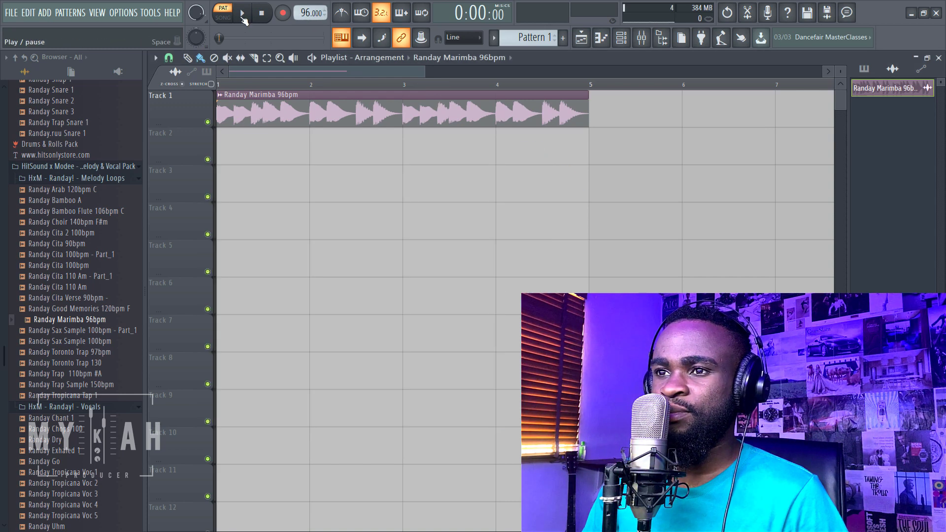
{"action": "left_click", "coordinate": [223, 22]}
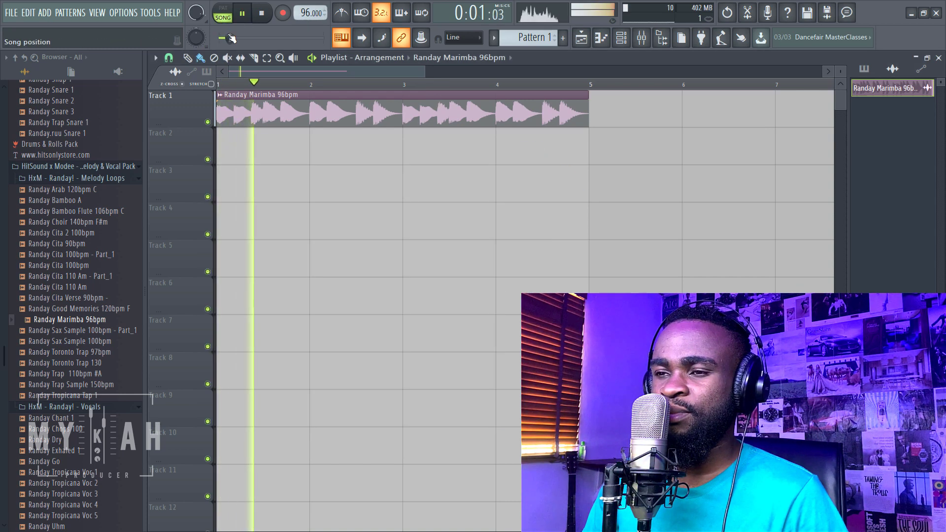
{"action": "key", "text": "space"}
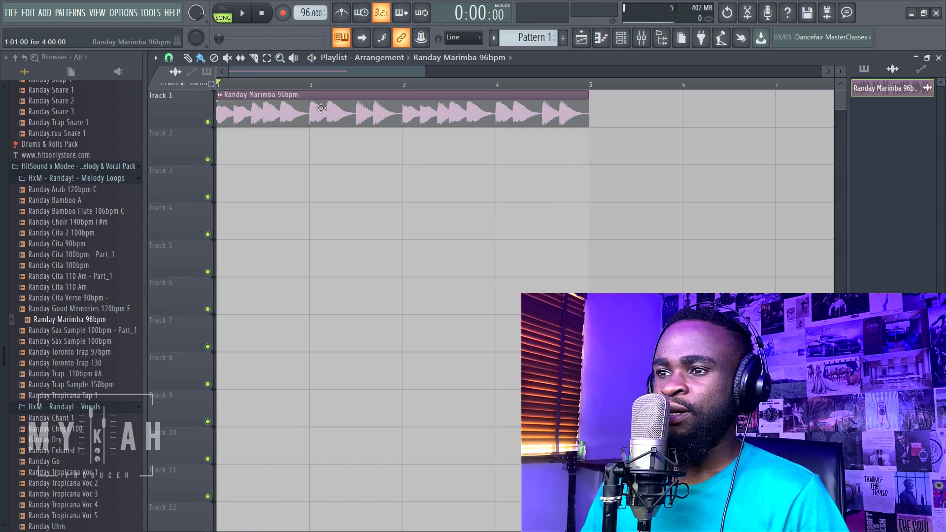
Step: Lower the marimba clip's channel volume to about 34% and play the loop with the metronome turned on
{"action": "double_click", "coordinate": [321, 107]}
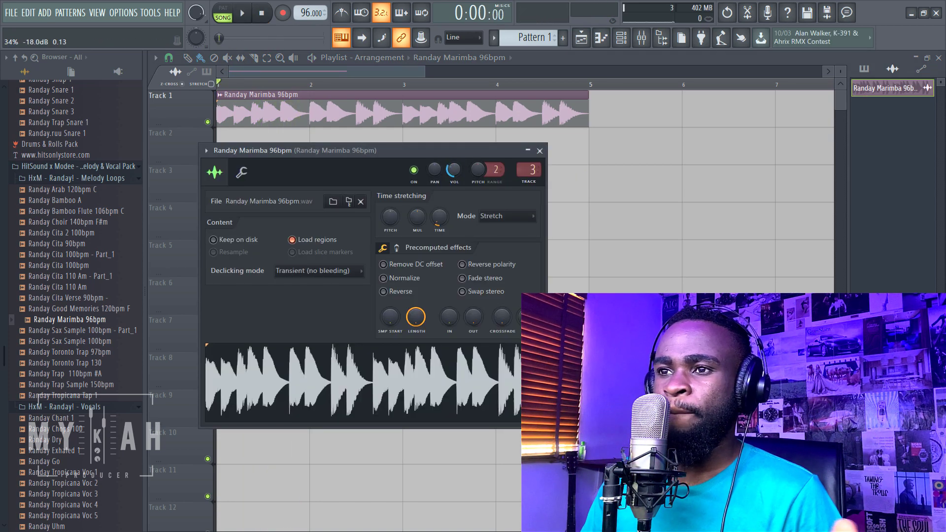
{"action": "key", "text": "space"}
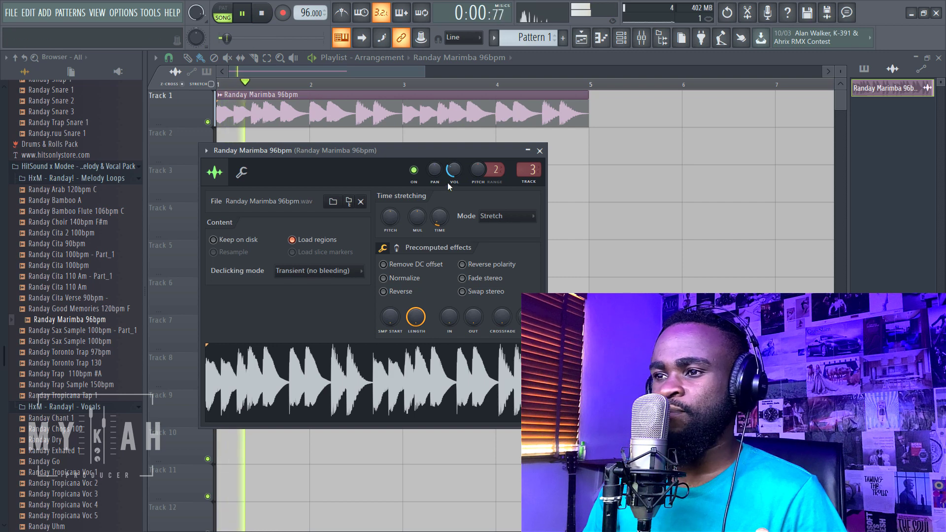
{"action": "left_click", "coordinate": [346, 14]}
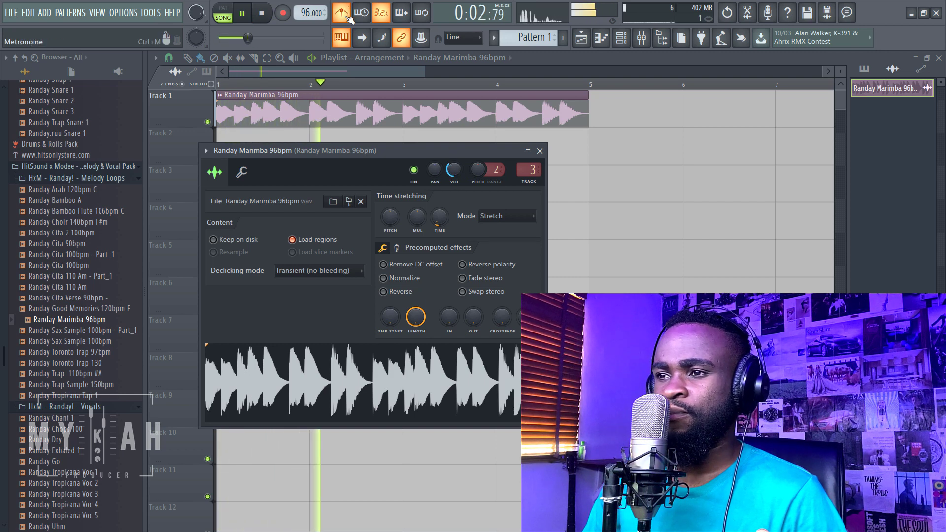
{"action": "key", "text": "space"}
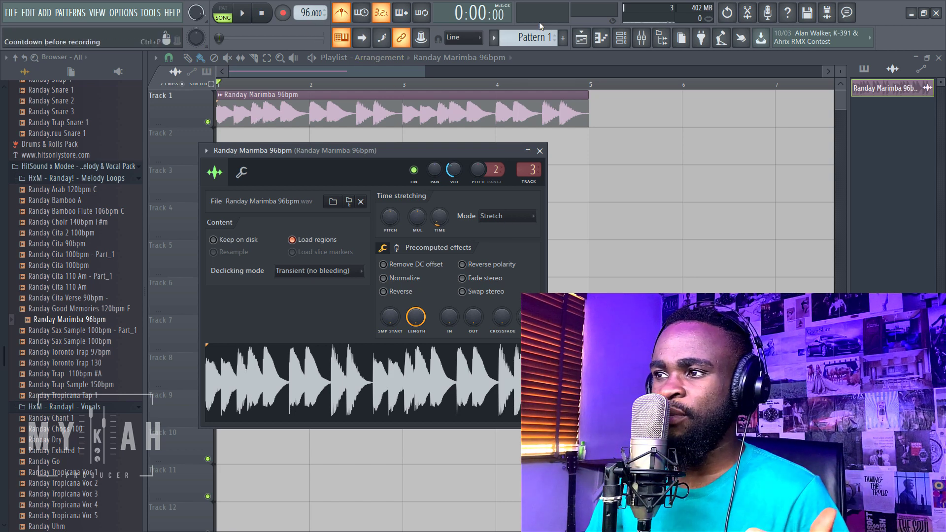
Step: Try the marimba loop at a project tempo of 101 BPM
{"action": "left_click", "coordinate": [642, 38]}
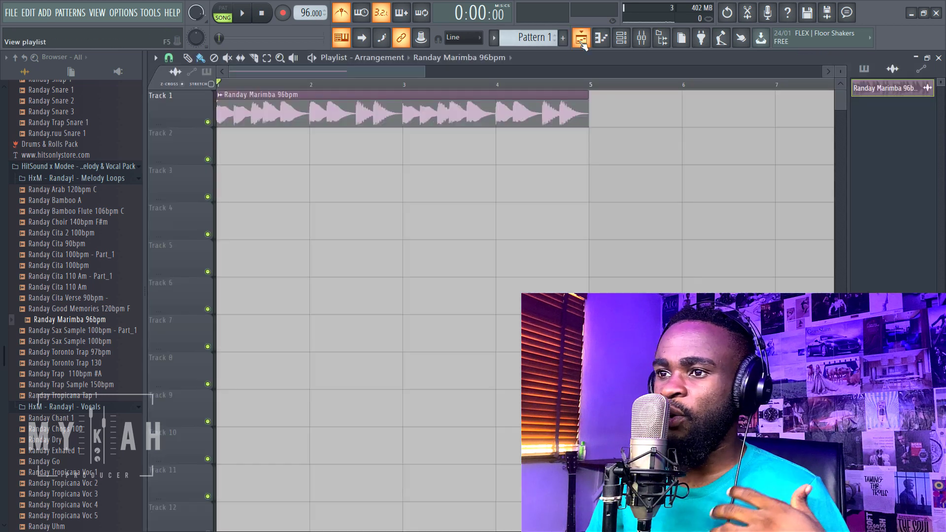
{"action": "left_click", "coordinate": [581, 38]}
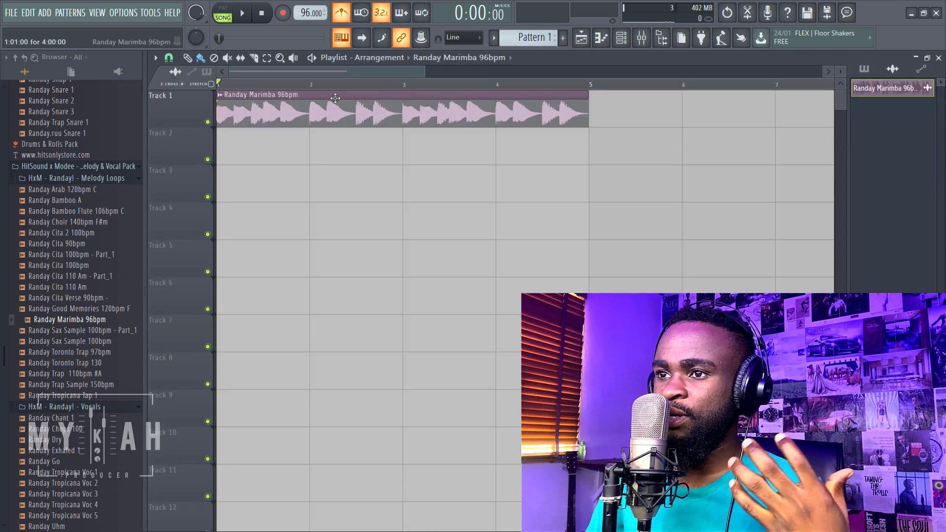
{"action": "left_click_drag", "start_coordinate": [306, 14], "coordinate": [305, 8]}
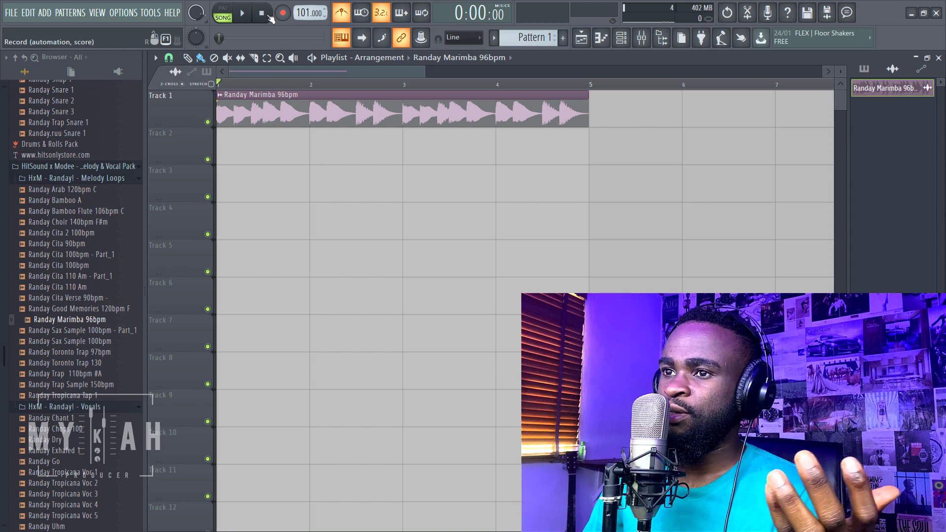
{"action": "left_click", "coordinate": [249, 17]}
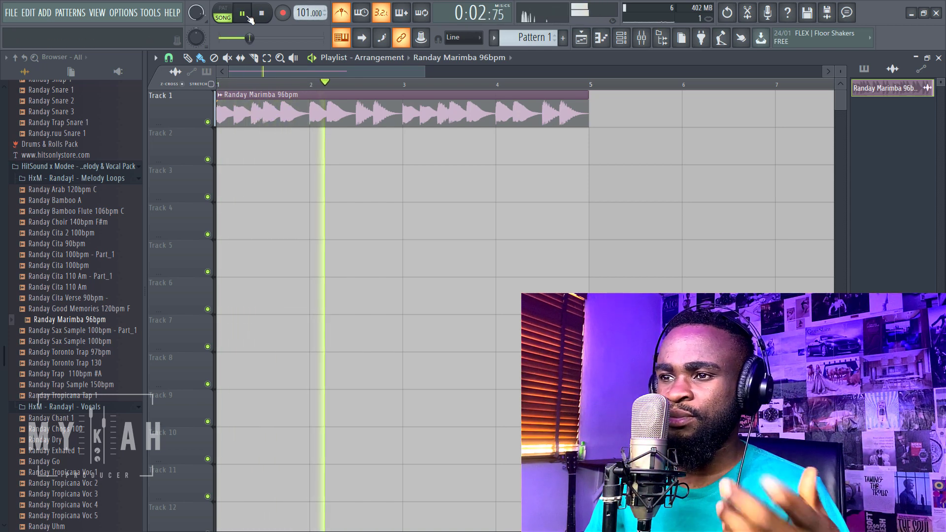
Step: Set the project tempo to 98 BPM and play the marimba loop against the metronome
{"action": "left_click_drag", "start_coordinate": [309, 13], "coordinate": [310, 19]}
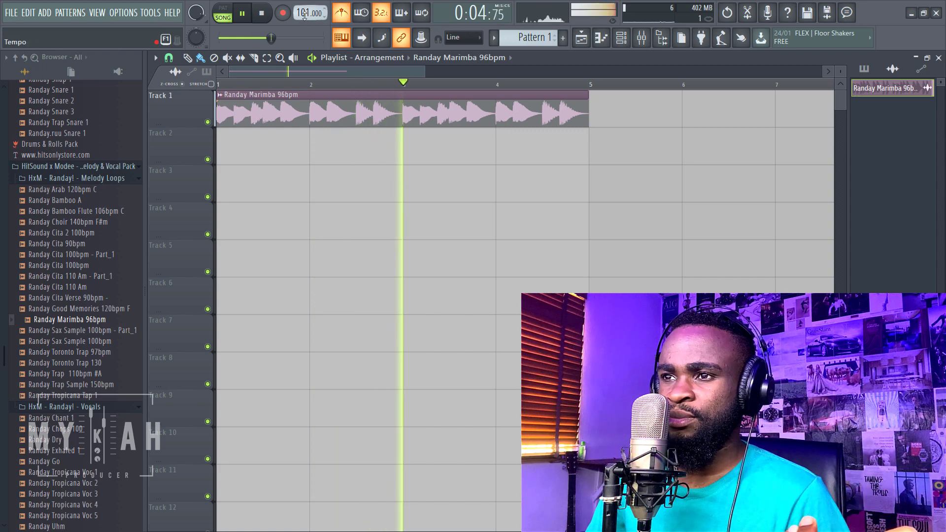
{"action": "key", "text": "space"}
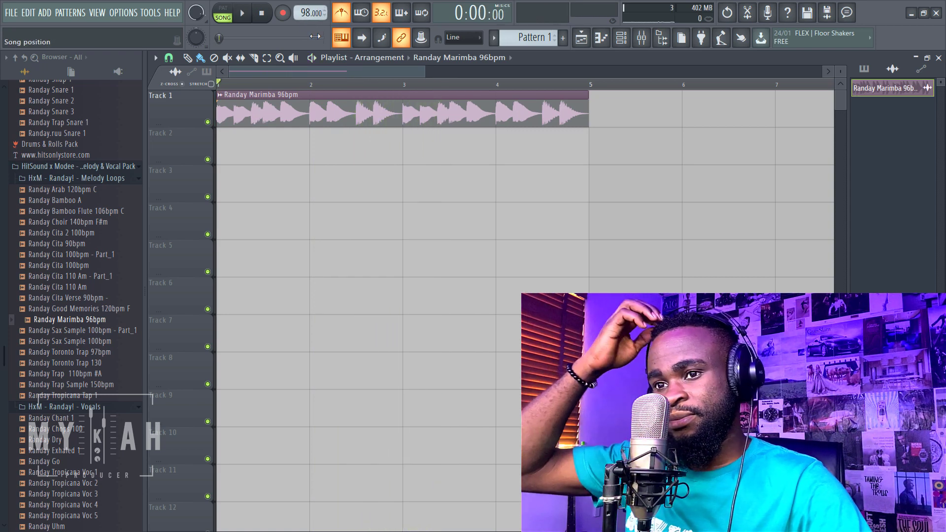
{"action": "key", "text": "space"}
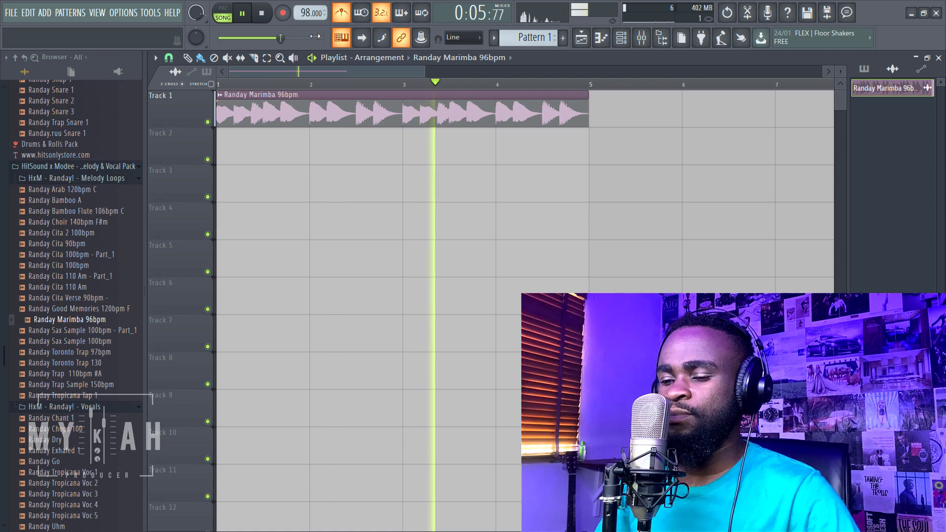
{"action": "key", "text": "space"}
{"action": "scroll", "coordinate": [429, 70], "scroll_direction": "up", "scroll_amount": 4}
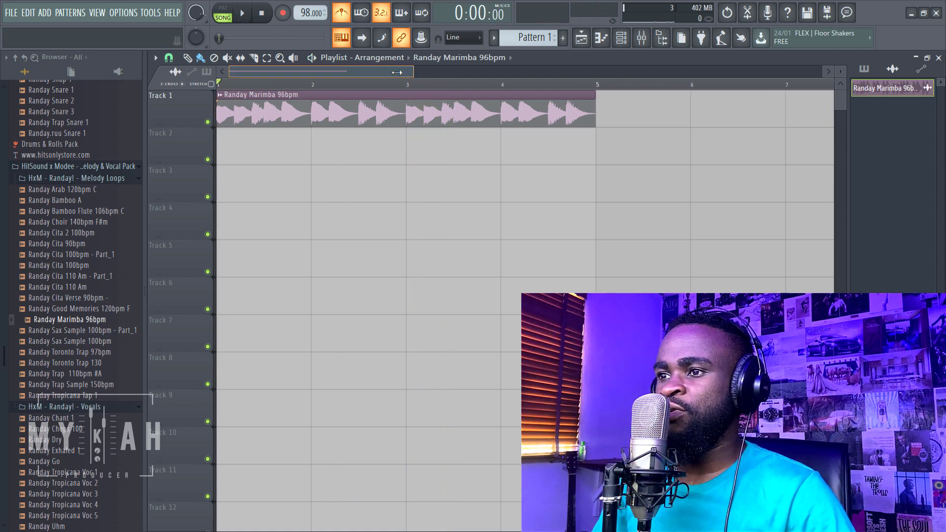
Step: Load the saved mixer track state "straw" onto the marimba's mixer track
{"action": "left_click", "coordinate": [647, 42]}
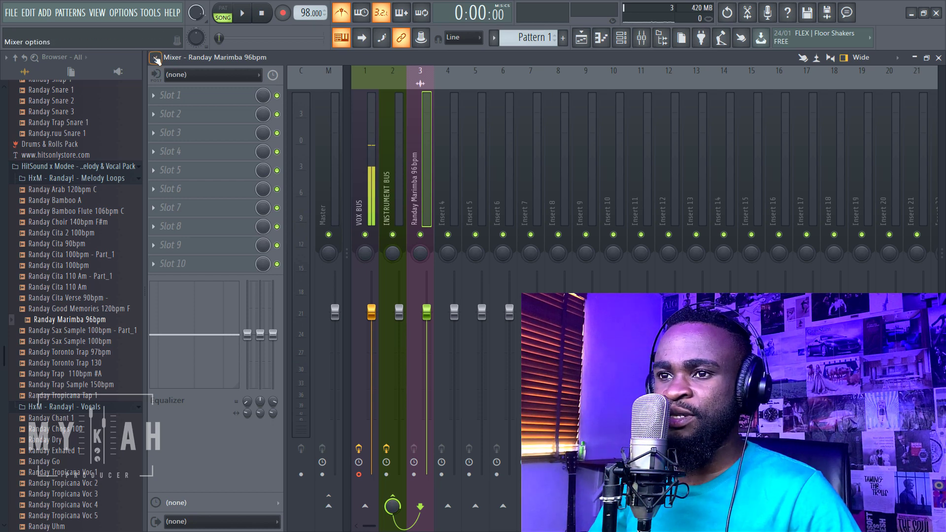
{"action": "left_click", "coordinate": [156, 59]}
{"action": "mouse_move", "coordinate": [173, 197]}
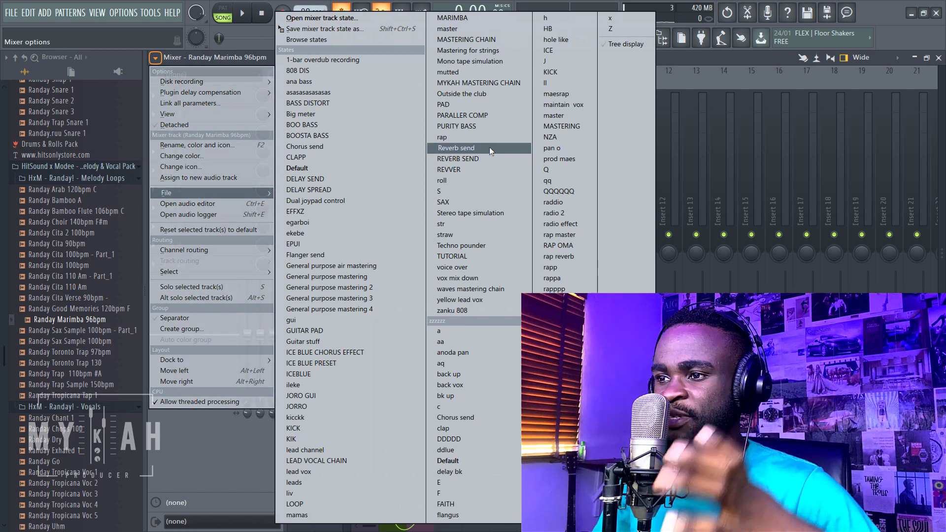
{"action": "left_click", "coordinate": [472, 235]}
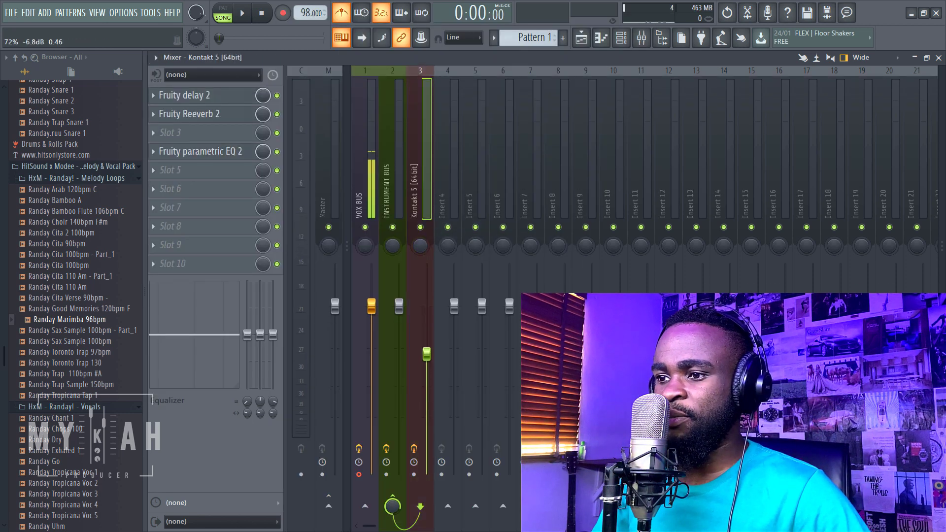
Step: Lower the wet level in Fruity Reeverb 2 and raise the marimba track's fader during playback
{"action": "left_click", "coordinate": [236, 114]}
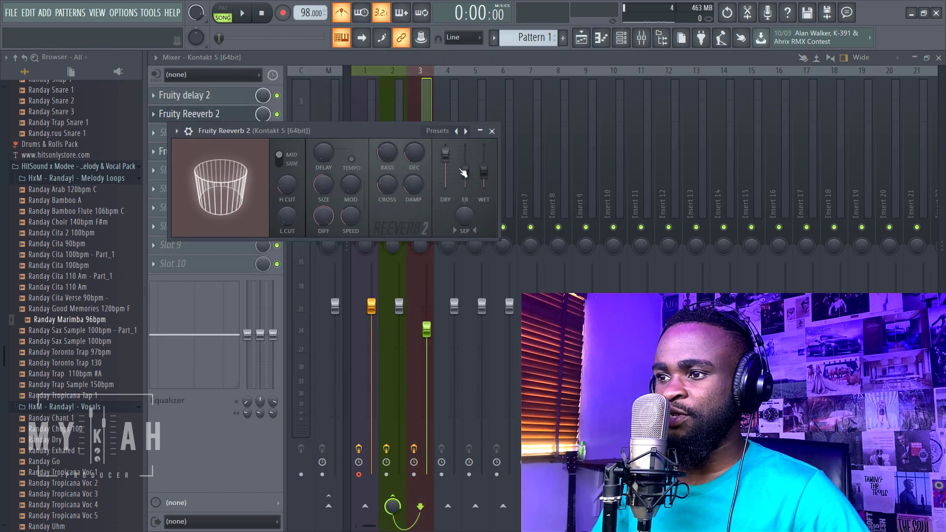
{"action": "key", "text": "space"}
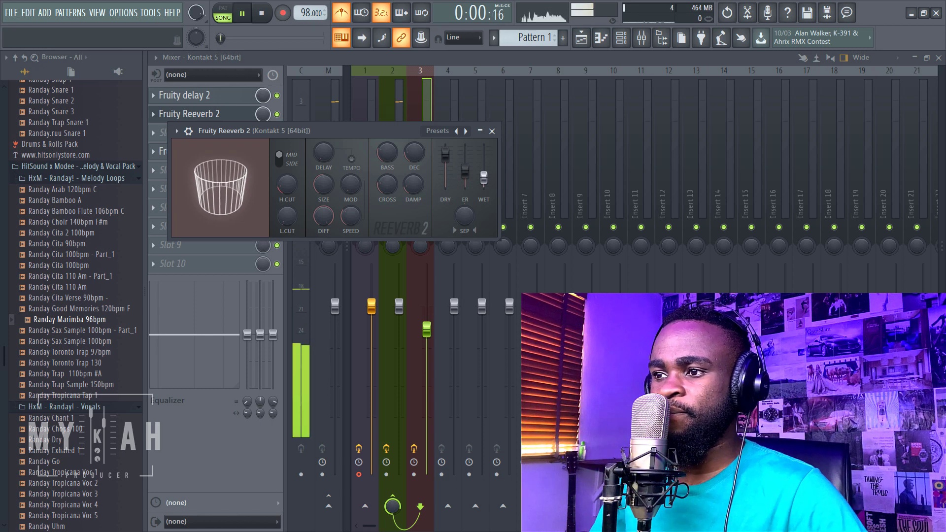
{"action": "left_click_drag", "start_coordinate": [428, 330], "coordinate": [427, 318]}
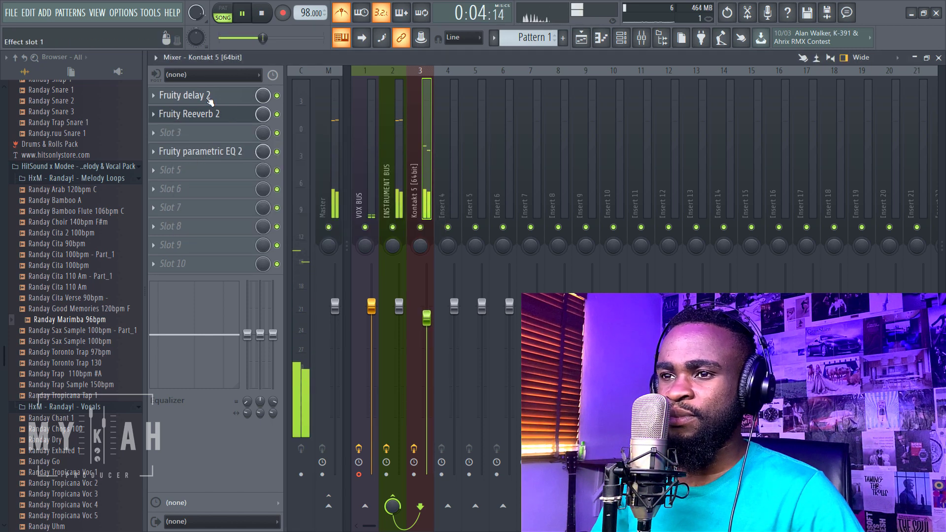
Step: Set the input volume of Fruity delay 2 on the marimba track to 31%
{"action": "left_click", "coordinate": [187, 95]}
{"action": "left_click_drag", "start_coordinate": [202, 153], "coordinate": [202, 165]}
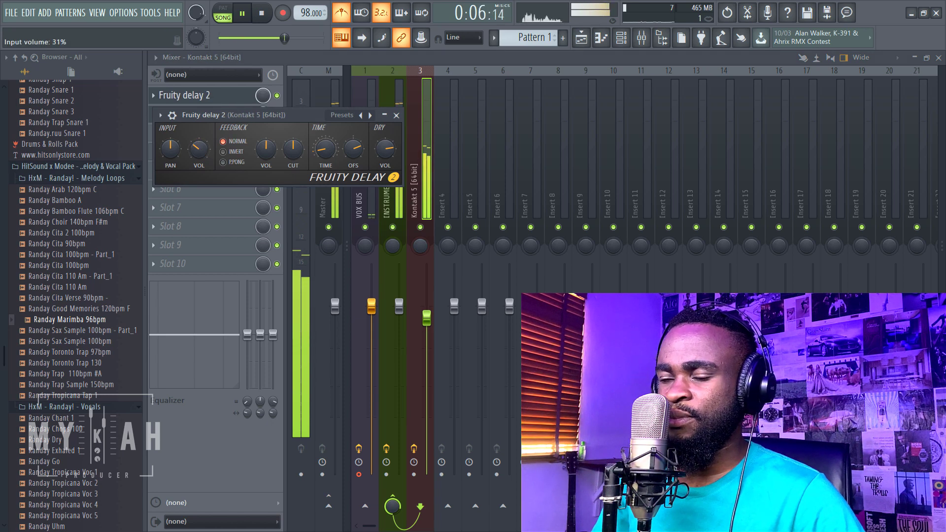
{"action": "key", "text": "space"}
Step: Show the Unsorted channel group in the channel rack and insert an FL Keys instrument
{"action": "left_click", "coordinate": [582, 37]}
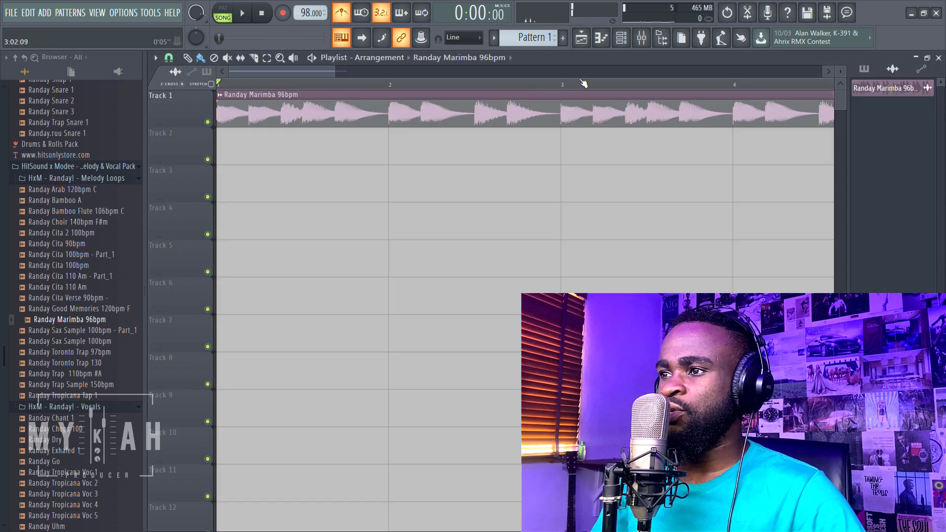
{"action": "scroll", "coordinate": [572, 92], "scroll_direction": "down", "scroll_amount": 3}
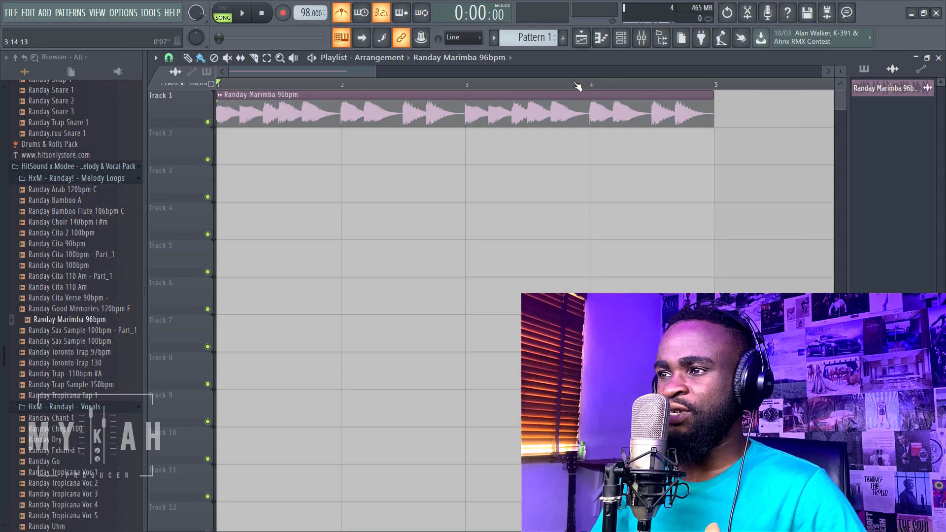
{"action": "left_click", "coordinate": [621, 37]}
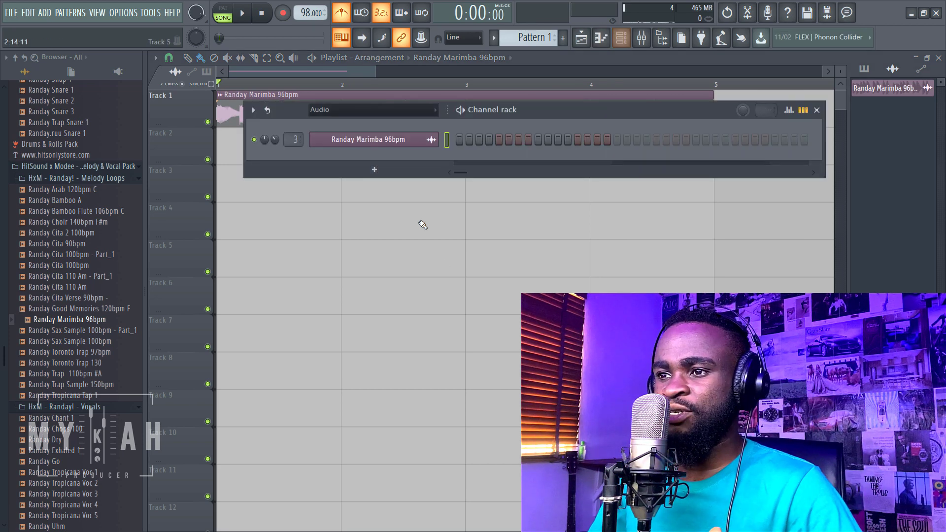
{"action": "left_click", "coordinate": [375, 111]}
{"action": "left_click", "coordinate": [365, 149]}
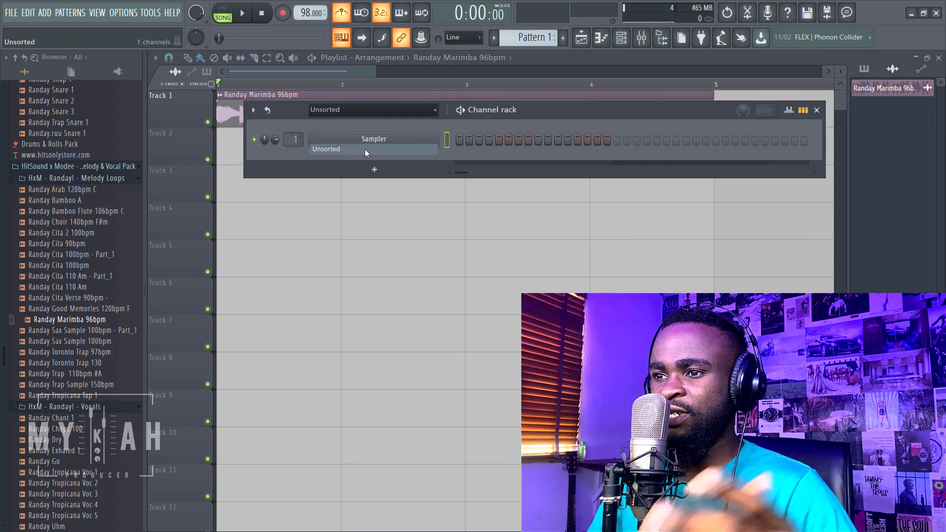
{"action": "right_click", "coordinate": [365, 138]}
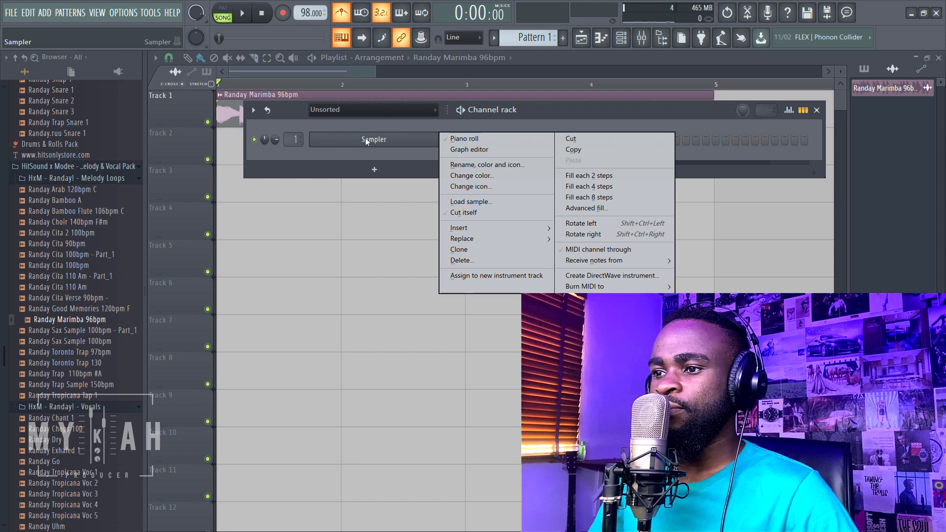
{"action": "mouse_move", "coordinate": [469, 232]}
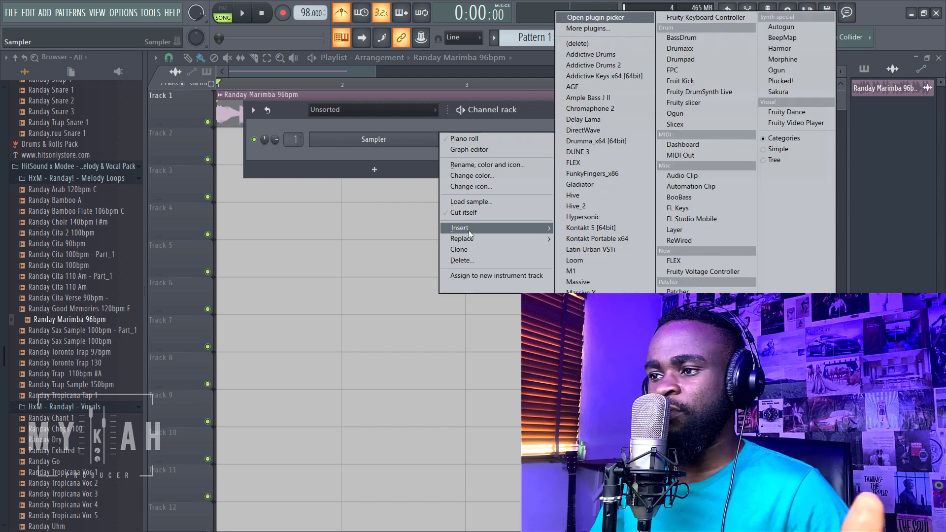
{"action": "left_click", "coordinate": [681, 208]}
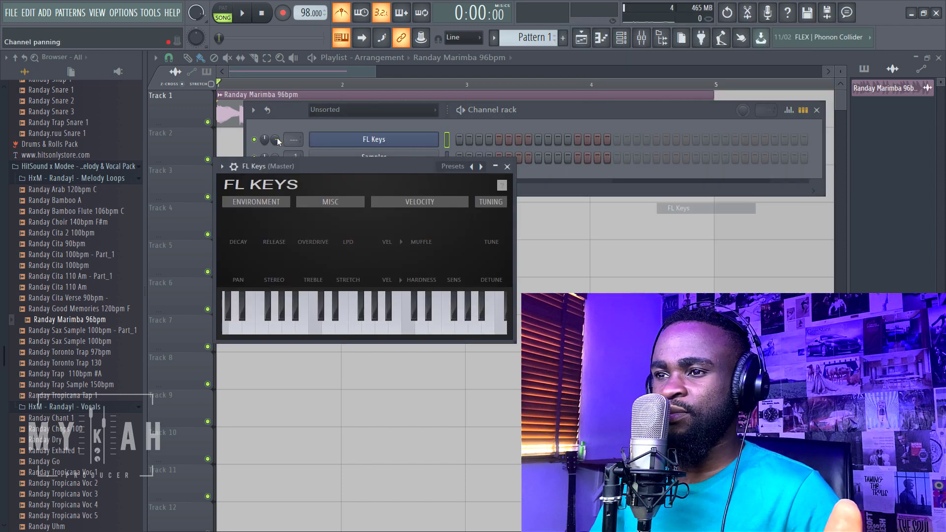
Step: Close the FL Keys window and delete the unused Sampler channel
{"action": "left_click", "coordinate": [345, 141]}
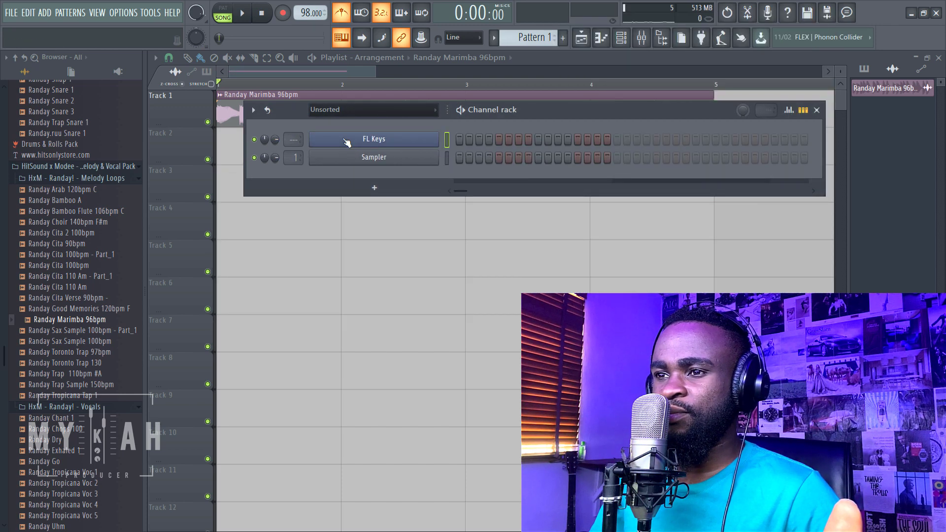
{"action": "right_click", "coordinate": [437, 158]}
{"action": "left_click", "coordinate": [448, 285]}
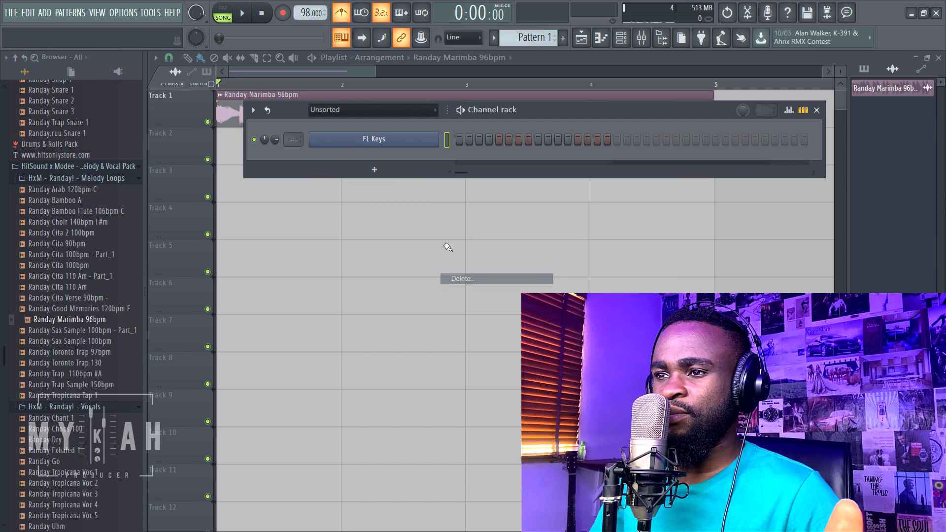
Step: Assign FL Keys to the free mixer track 4, route that track only to INSTRUMENT BUS, and return to the playlist
{"action": "left_click", "coordinate": [374, 140]}
{"action": "left_click", "coordinate": [234, 167]}
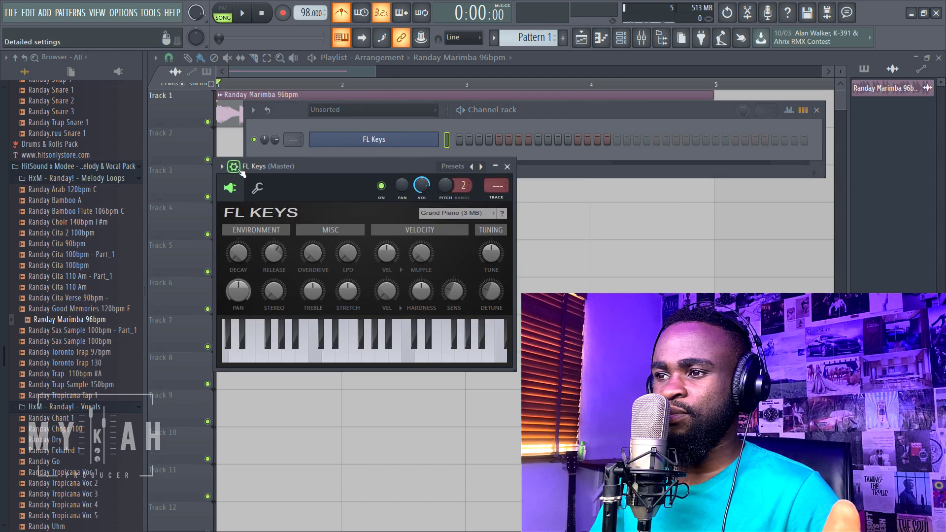
{"action": "key", "text": "ctrl+l"}
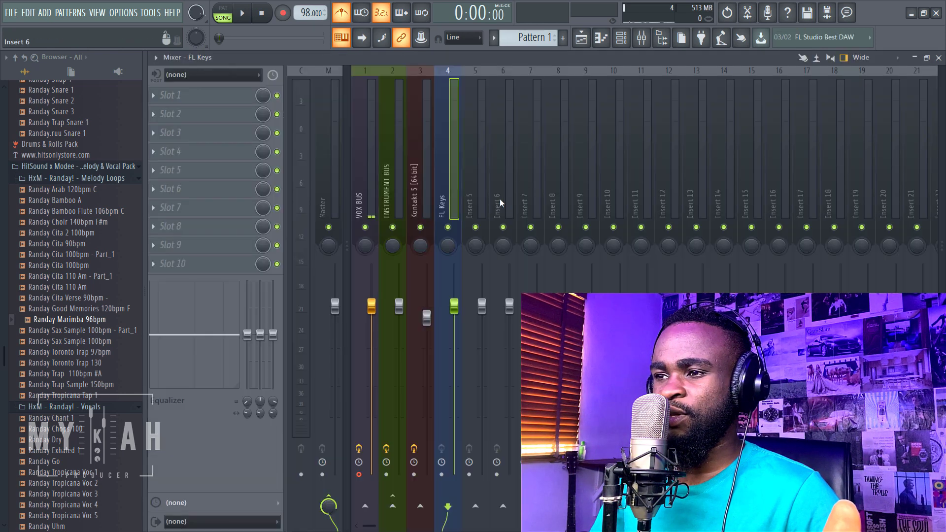
{"action": "right_click", "coordinate": [394, 517]}
{"action": "left_click", "coordinate": [424, 491]}
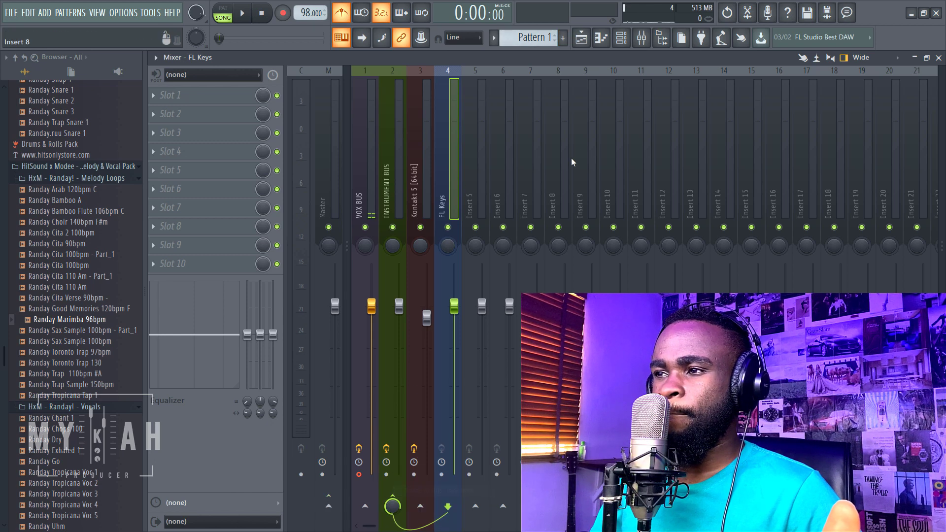
{"action": "left_click", "coordinate": [581, 38]}
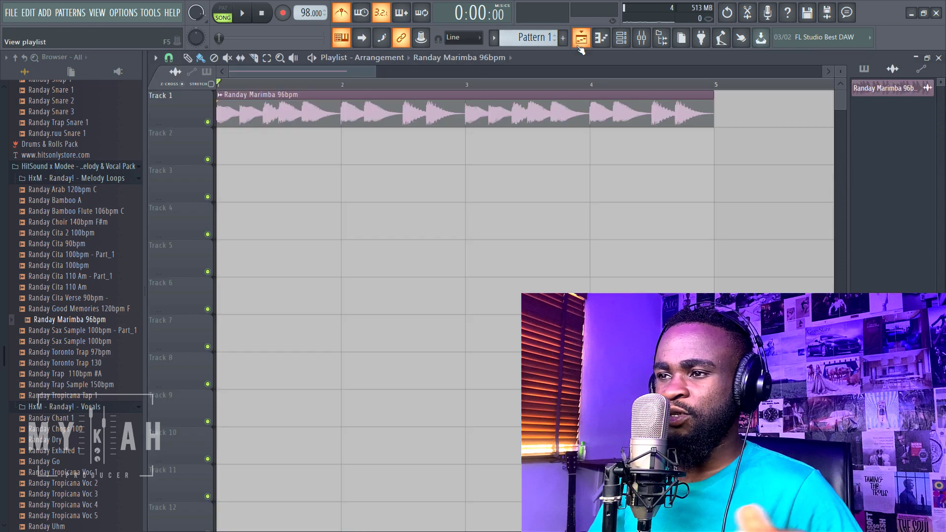
Step: Play the marimba loop and try out notes on the FL Keys instrument over it
{"action": "left_click", "coordinate": [621, 37]}
{"action": "left_click", "coordinate": [406, 143]}
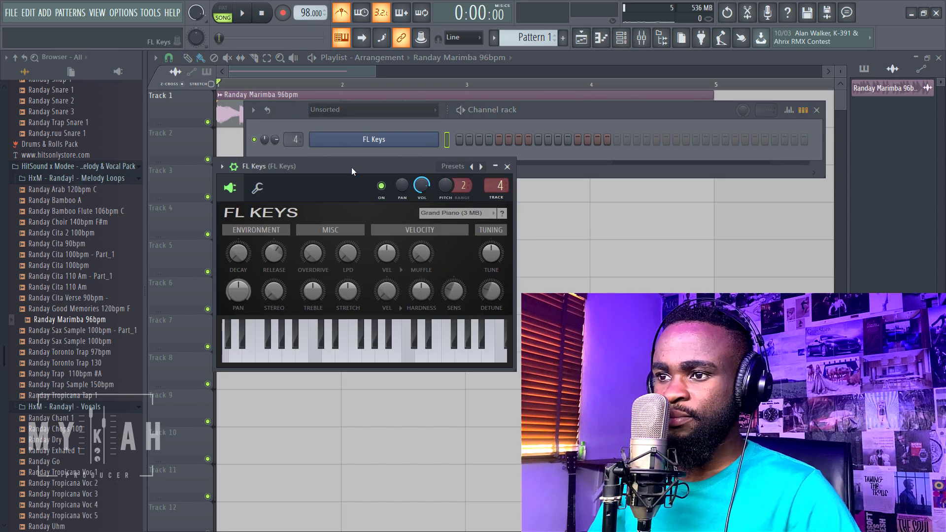
{"action": "left_click_drag", "start_coordinate": [352, 171], "coordinate": [454, 200]}
{"action": "key", "text": "space"}
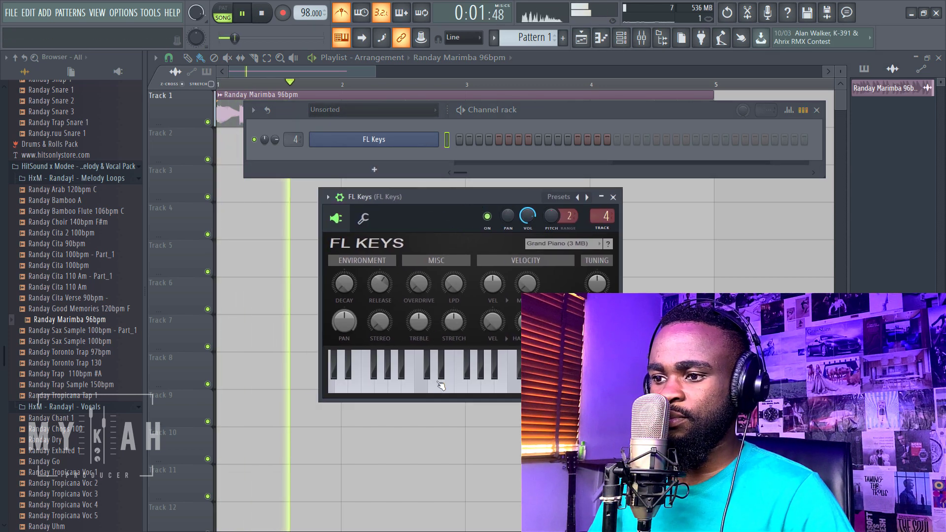
{"action": "left_click", "coordinate": [491, 388]}
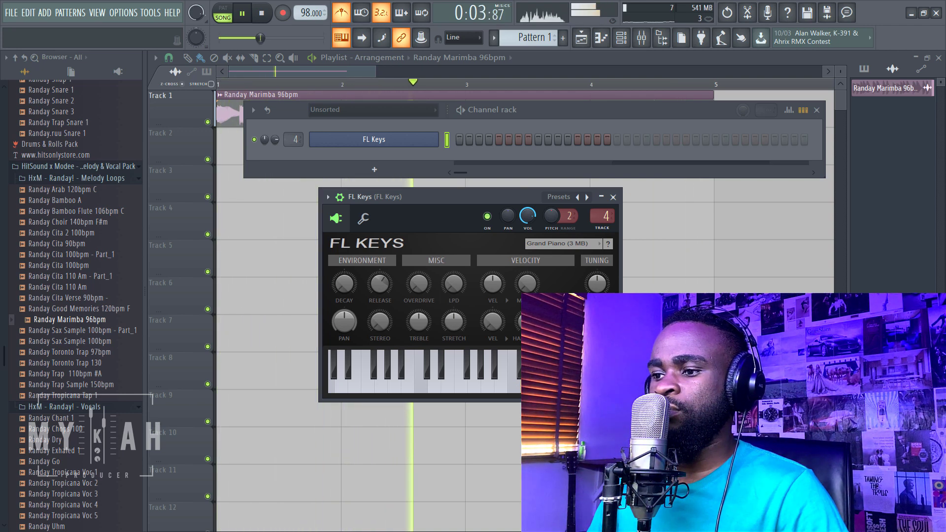
{"action": "key", "text": "space"}
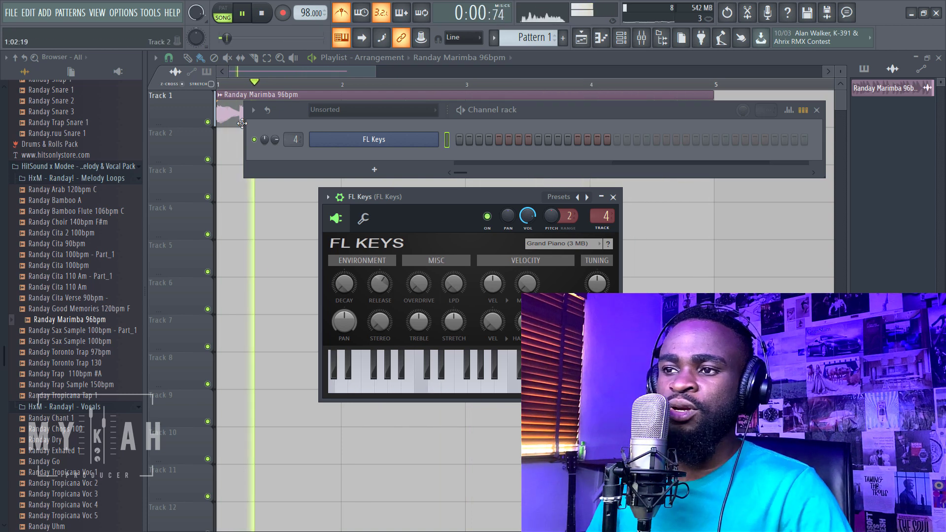
{"action": "key", "text": "space"}
{"action": "left_click", "coordinate": [341, 70]}
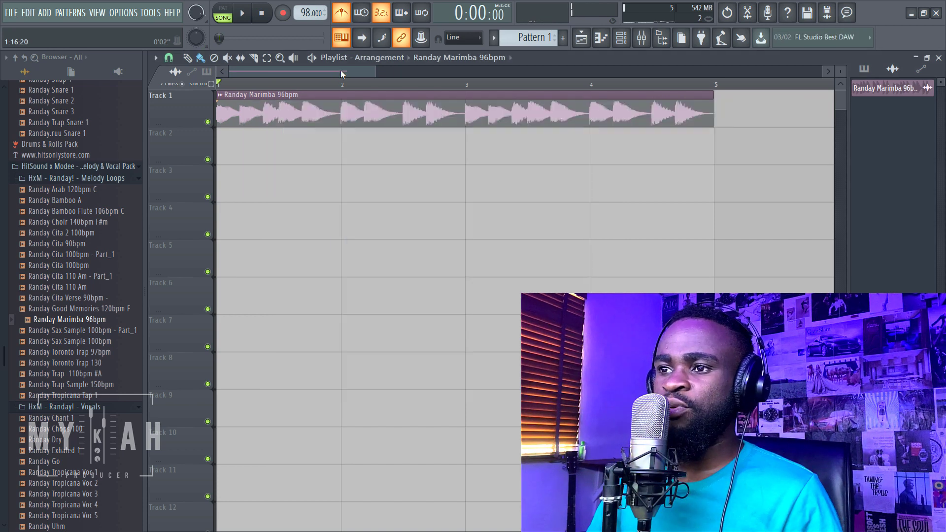
Step: Open the Randay Marimba 96bpm clip's sample settings and listen to the loop again in the playlist
{"action": "double_click", "coordinate": [430, 95]}
{"action": "left_click_drag", "start_coordinate": [366, 144], "coordinate": [448, 168]}
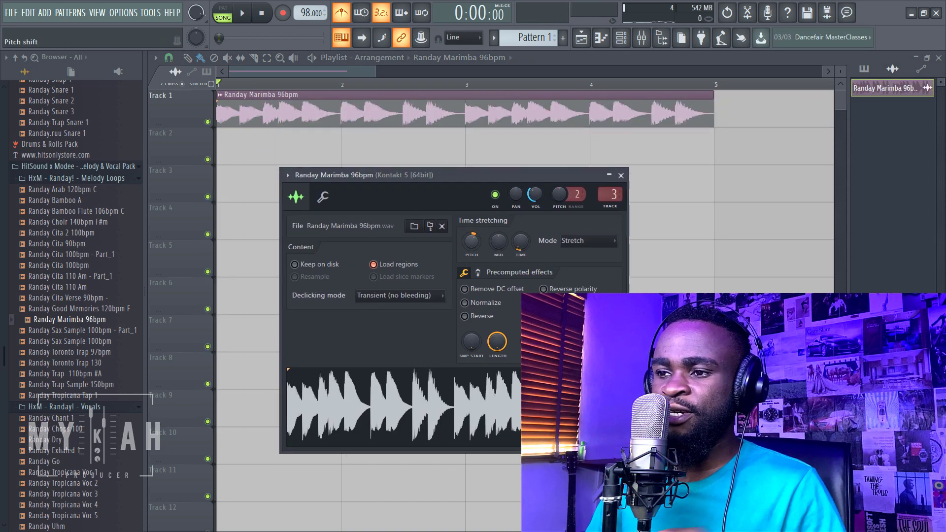
{"action": "key", "text": "space"}
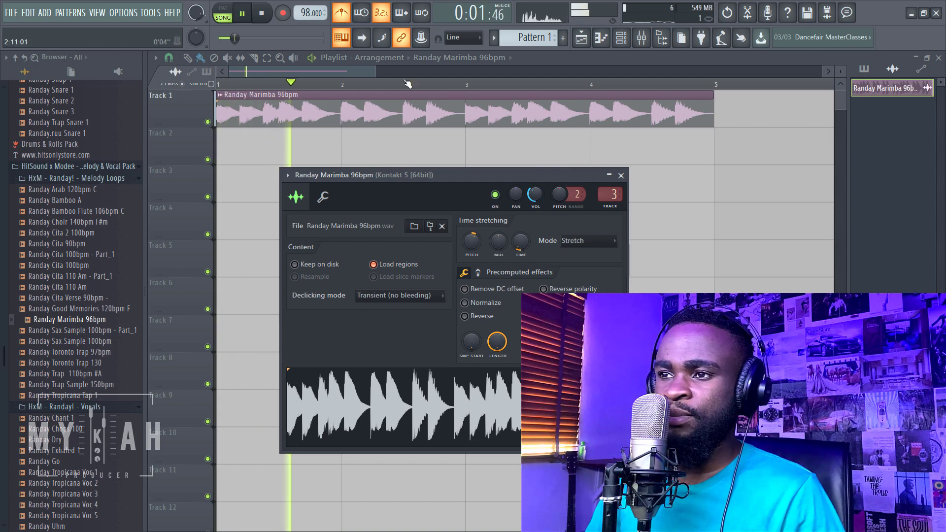
{"action": "left_click_drag", "start_coordinate": [377, 72], "coordinate": [343, 72]}
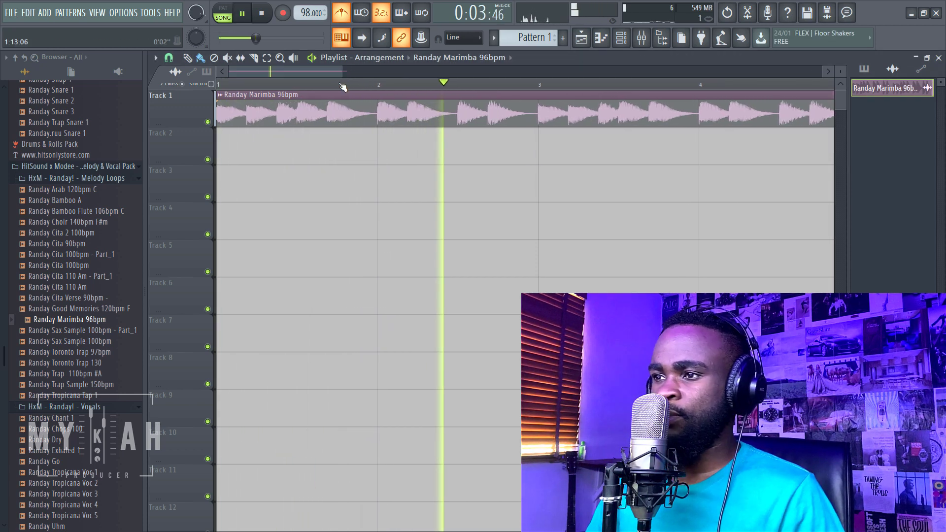
{"action": "scroll", "coordinate": [619, 89], "scroll_direction": "down", "scroll_amount": 2}
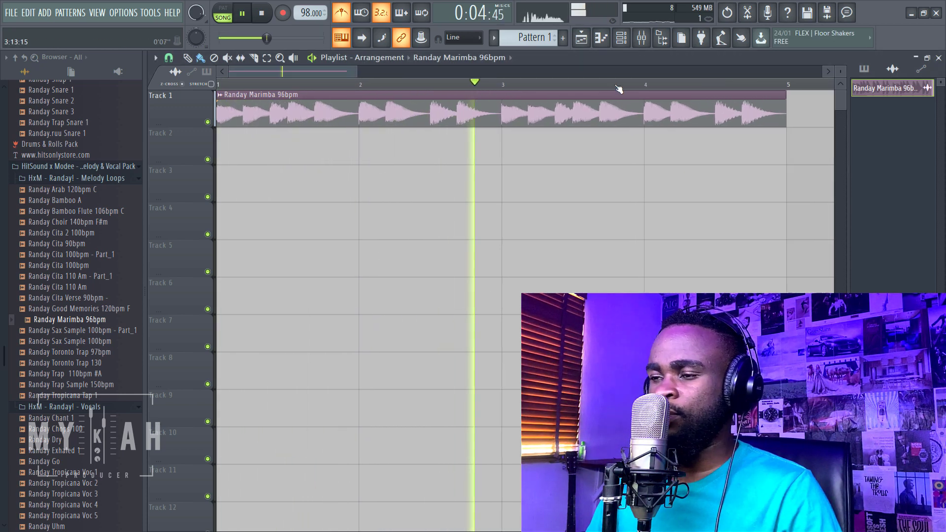
{"action": "key", "text": "space"}
Step: Move the channel rack below the marimba clip and audition samples from the Drums & Rolls Pack folders, from 808 to Shakers
{"action": "left_click", "coordinate": [623, 41]}
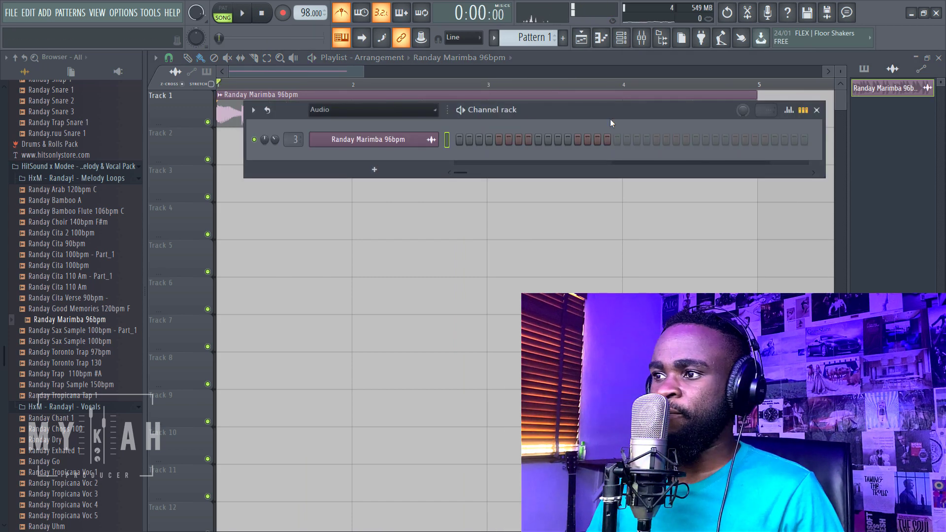
{"action": "left_click_drag", "start_coordinate": [611, 124], "coordinate": [613, 162]}
{"action": "scroll", "coordinate": [74, 217], "scroll_direction": "up", "scroll_amount": 10}
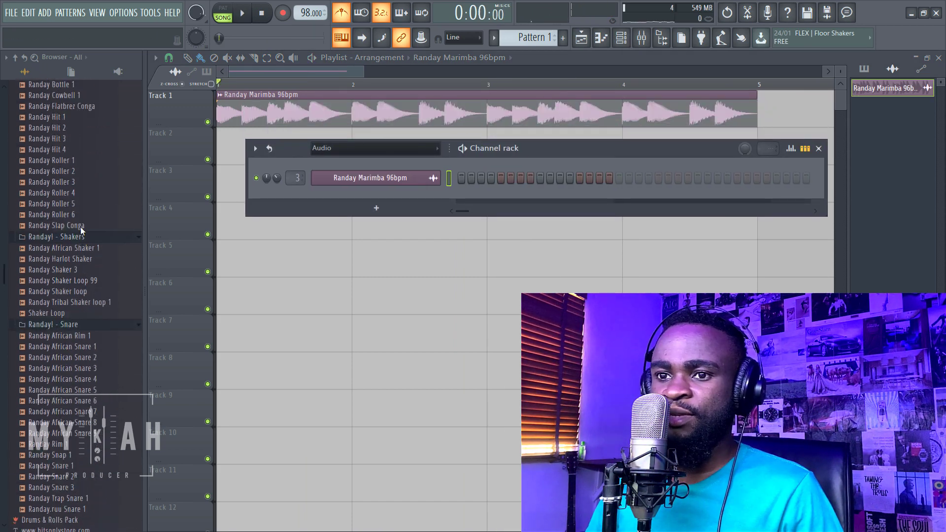
{"action": "scroll", "coordinate": [67, 205], "scroll_direction": "up", "scroll_amount": 12}
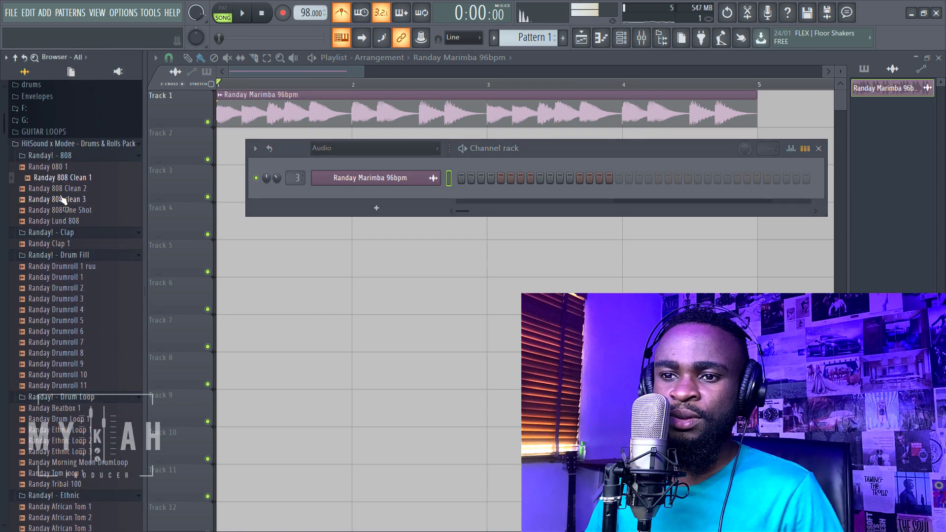
{"action": "scroll", "coordinate": [69, 301], "scroll_direction": "down", "scroll_amount": 4}
{"action": "left_click", "coordinate": [69, 301]}
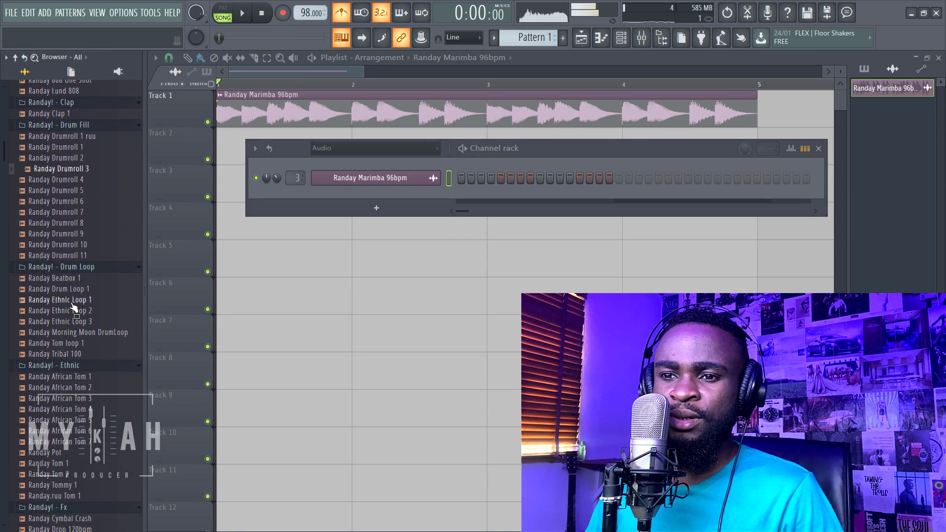
{"action": "scroll", "coordinate": [76, 323], "scroll_direction": "down", "scroll_amount": 4}
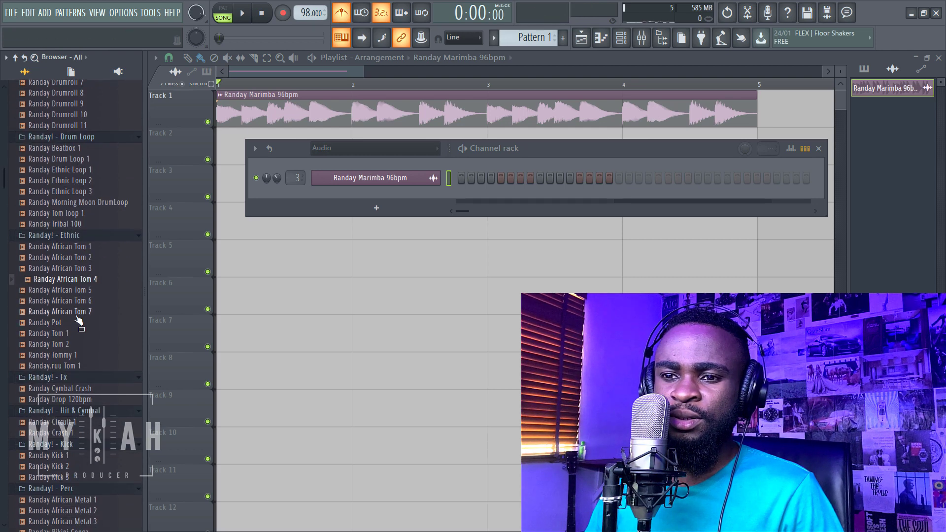
{"action": "scroll", "coordinate": [78, 318], "scroll_direction": "down", "scroll_amount": 9}
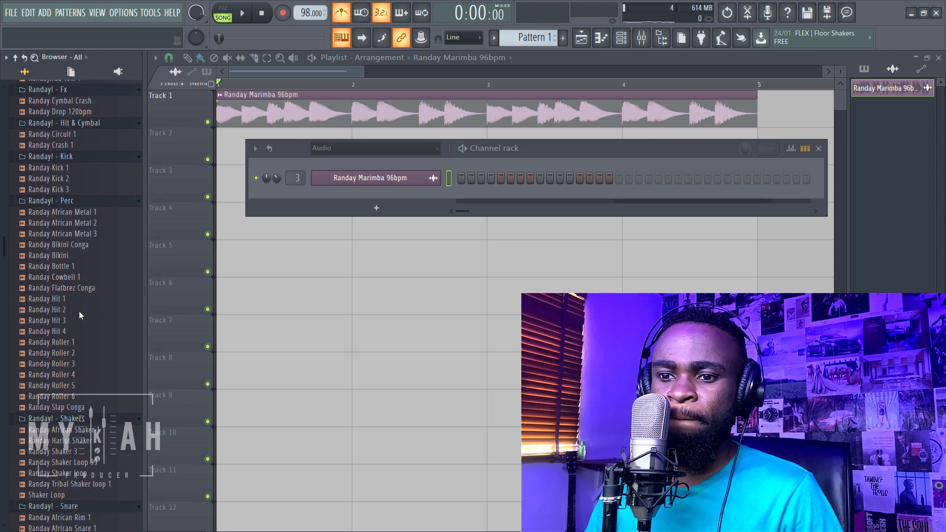
{"action": "scroll", "coordinate": [78, 311], "scroll_direction": "down", "scroll_amount": 3}
{"action": "left_click", "coordinate": [81, 338]}
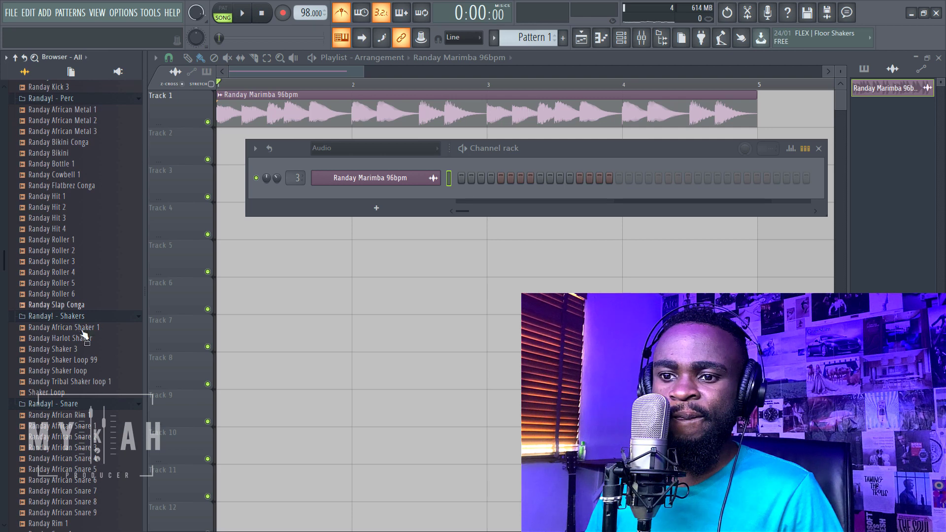
{"action": "scroll", "coordinate": [74, 375], "scroll_direction": "down", "scroll_amount": 4}
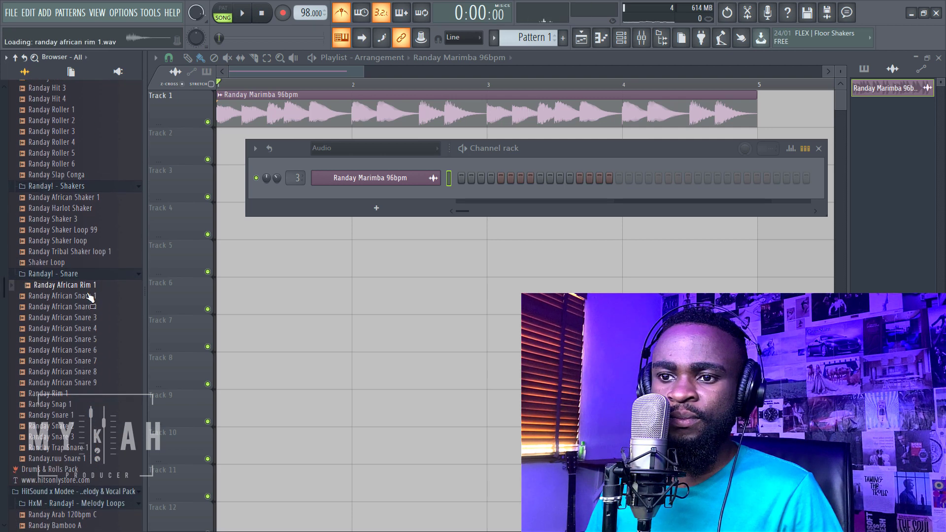
Step: Audition samples in the Randay! - Snare folder and add Randay Rim 1 to the channel rack
{"action": "left_click", "coordinate": [91, 318]}
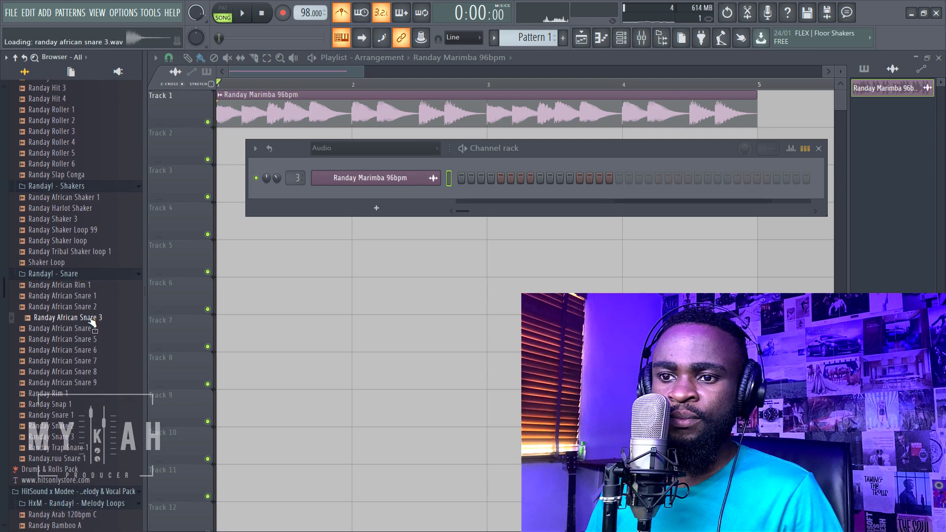
{"action": "left_click", "coordinate": [94, 350]}
{"action": "left_click", "coordinate": [94, 361]}
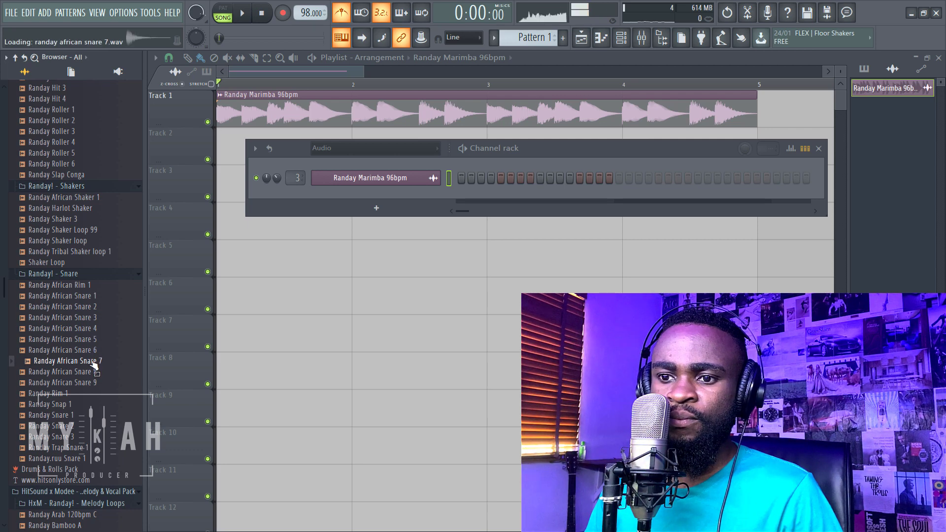
{"action": "left_click", "coordinate": [88, 383]}
{"action": "left_click", "coordinate": [77, 394]}
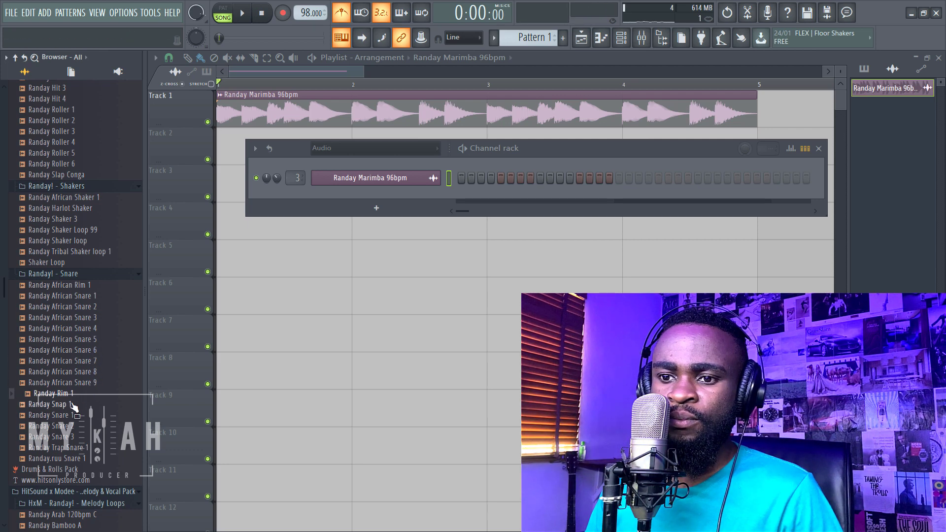
{"action": "left_click_drag", "start_coordinate": [73, 394], "coordinate": [439, 221]}
{"action": "left_click_drag", "start_coordinate": [407, 193], "coordinate": [407, 198]}
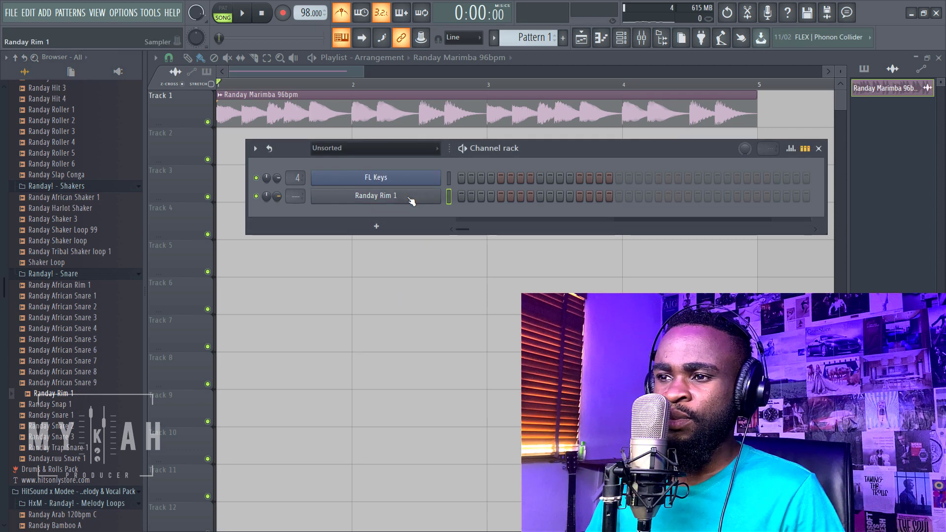
Step: Assign Randay Rim 1 to the free mixer track 5 and route that track to INSTRUMENT BUS
{"action": "left_click", "coordinate": [408, 198]}
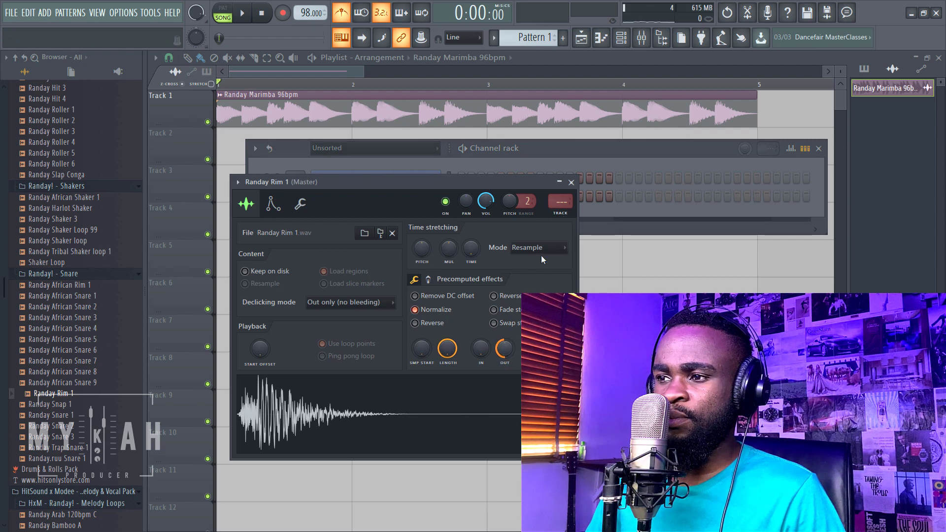
{"action": "left_click", "coordinate": [560, 220]}
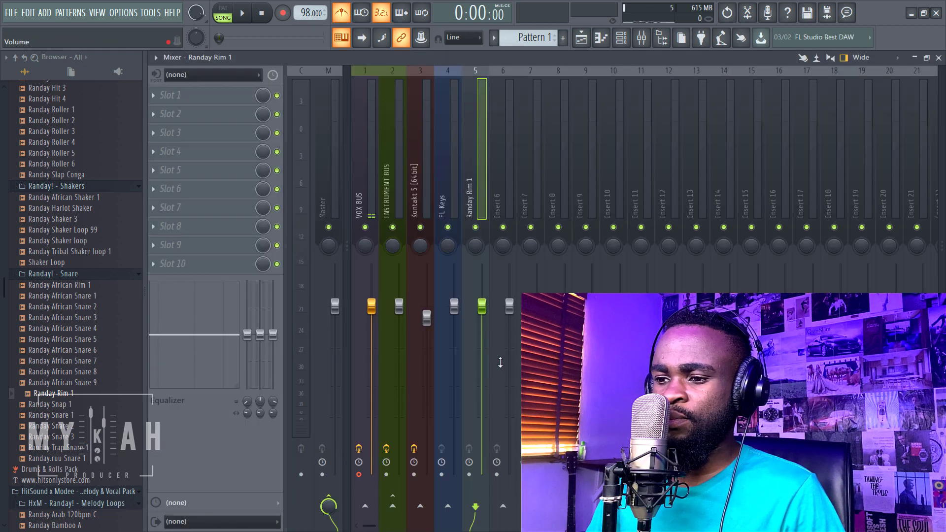
{"action": "right_click", "coordinate": [396, 513]}
{"action": "left_click", "coordinate": [436, 490]}
{"action": "left_click", "coordinate": [581, 39]}
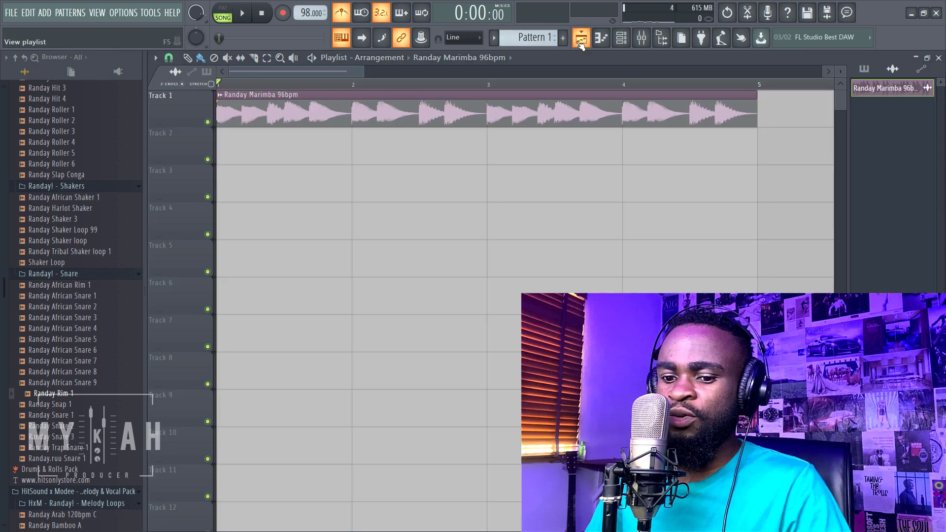
Step: Rename Pattern 1 as SNARE with a brown colour and place it on Track 2 at the start of the arrangement
{"action": "left_click", "coordinate": [494, 37]}
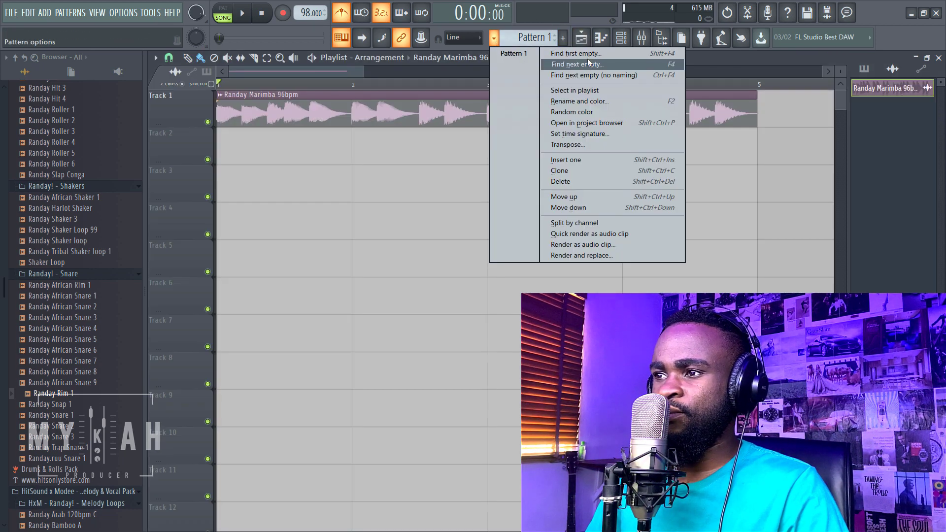
{"action": "left_click", "coordinate": [587, 58]}
{"action": "key", "text": "F2"}
{"action": "type", "text": "SNARE"}
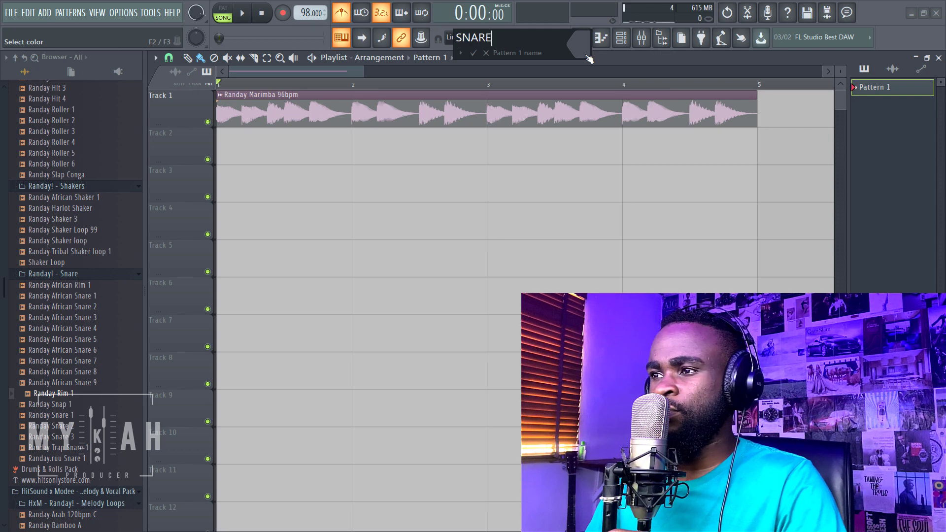
{"action": "left_click", "coordinate": [589, 59]}
{"action": "left_click", "coordinate": [596, 61]}
{"action": "key", "text": "Return"}
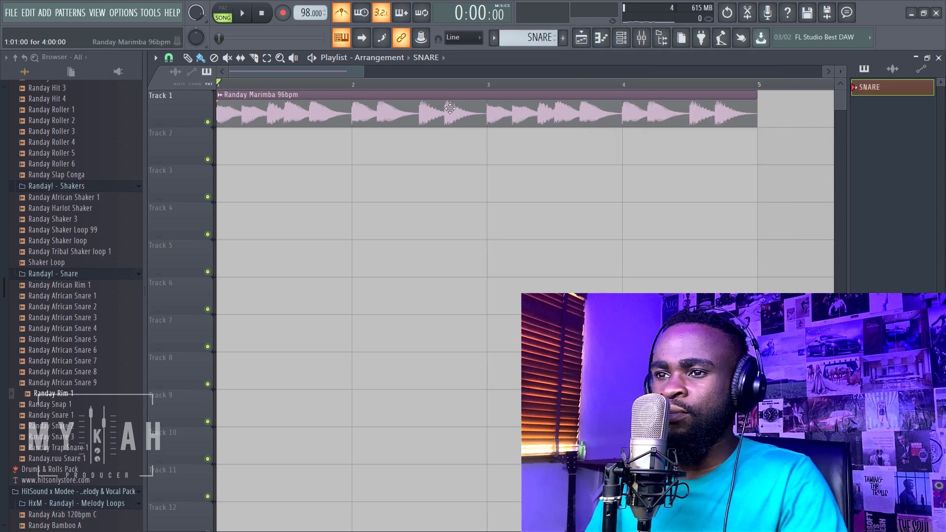
{"action": "left_click", "coordinate": [245, 149]}
Step: Draw one-step C5 notes for Randay Rim 1 on steps 1, 4, 7, 11 and 13 of bar 1, with velocities around 83%
{"action": "left_click", "coordinate": [601, 43]}
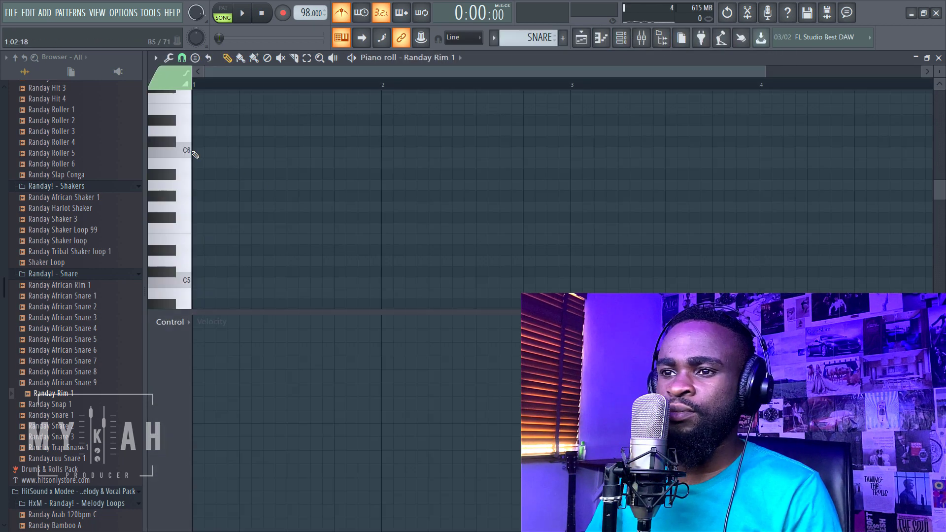
{"action": "scroll", "coordinate": [180, 188], "scroll_direction": "down", "scroll_amount": 3}
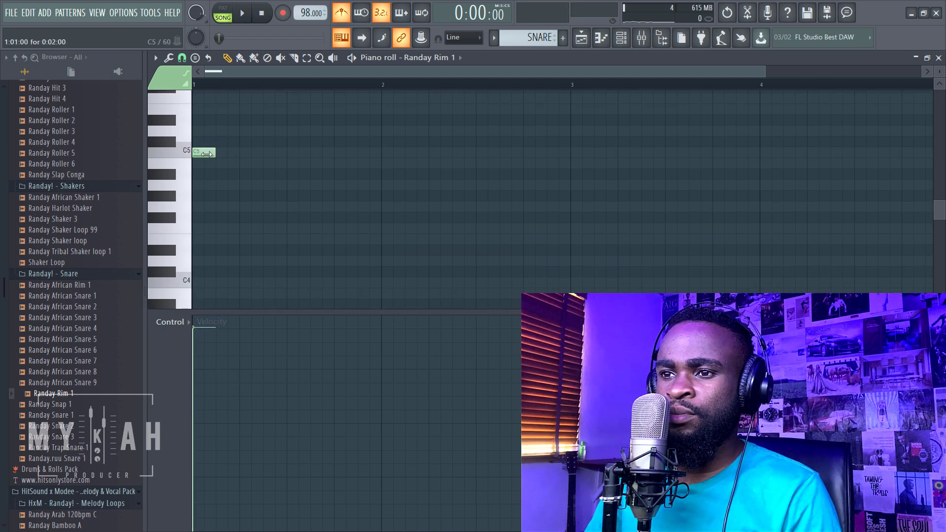
{"action": "left_click_drag", "start_coordinate": [241, 153], "coordinate": [226, 159]}
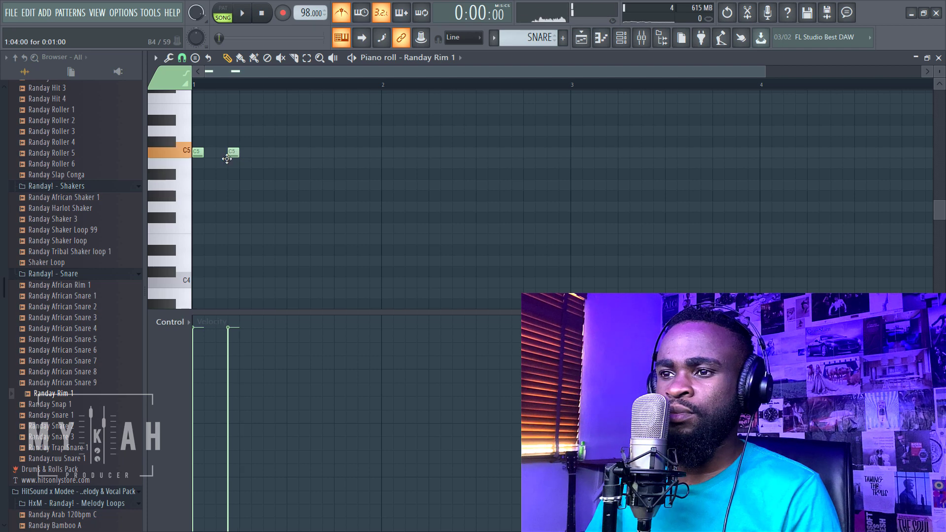
{"action": "left_click", "coordinate": [266, 152]}
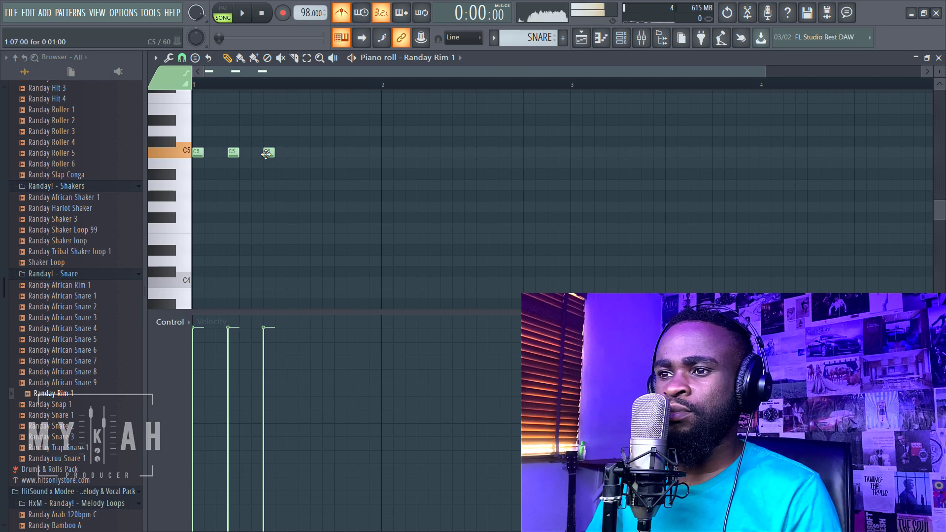
{"action": "left_click", "coordinate": [337, 153]}
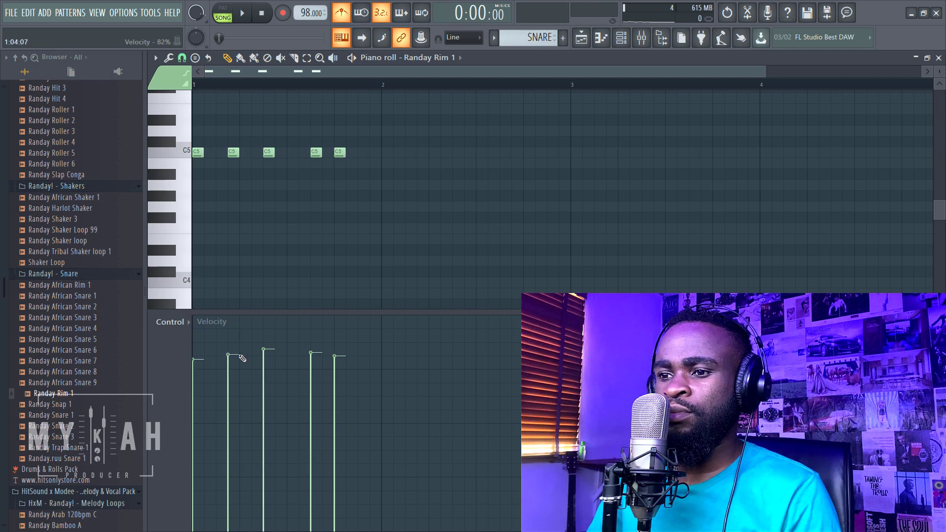
Step: Play the rim pattern with the metronome turned off and add a C5 note at the start of bar 2
{"action": "key", "text": "space"}
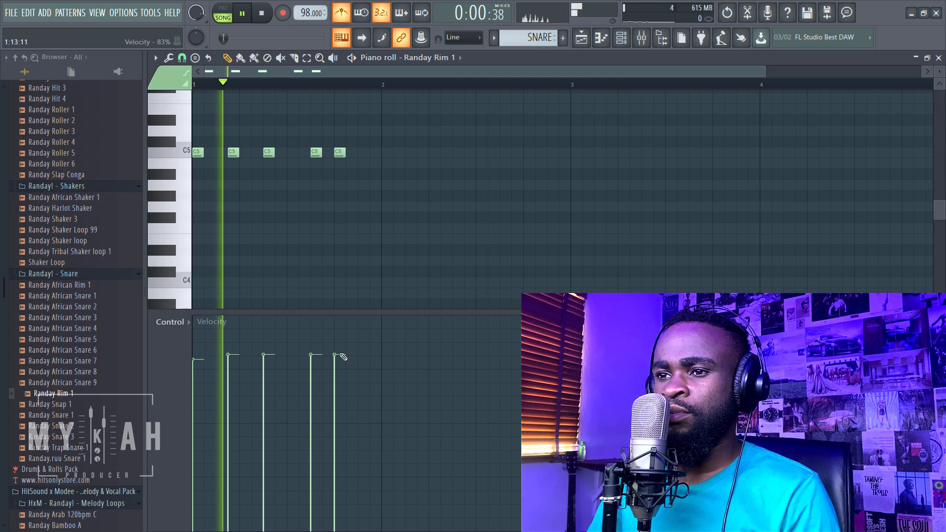
{"action": "left_click", "coordinate": [341, 14]}
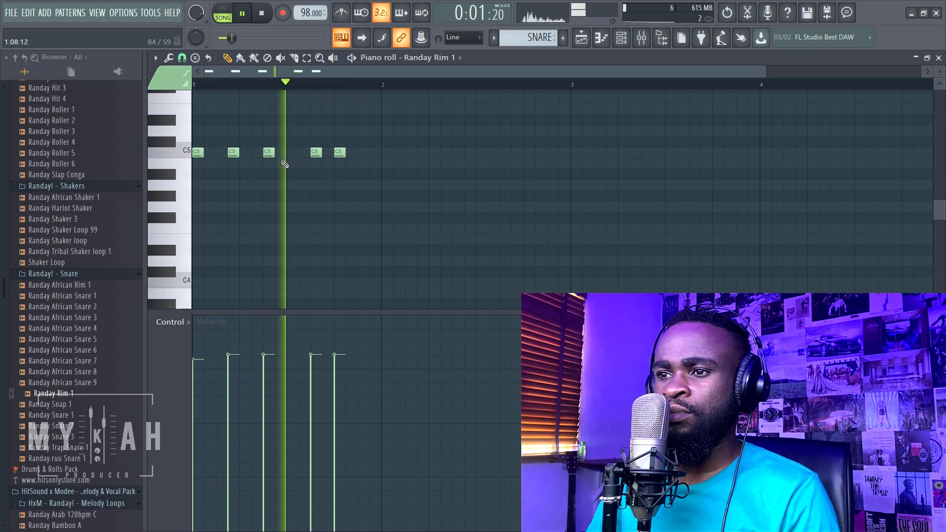
{"action": "left_click", "coordinate": [388, 152]}
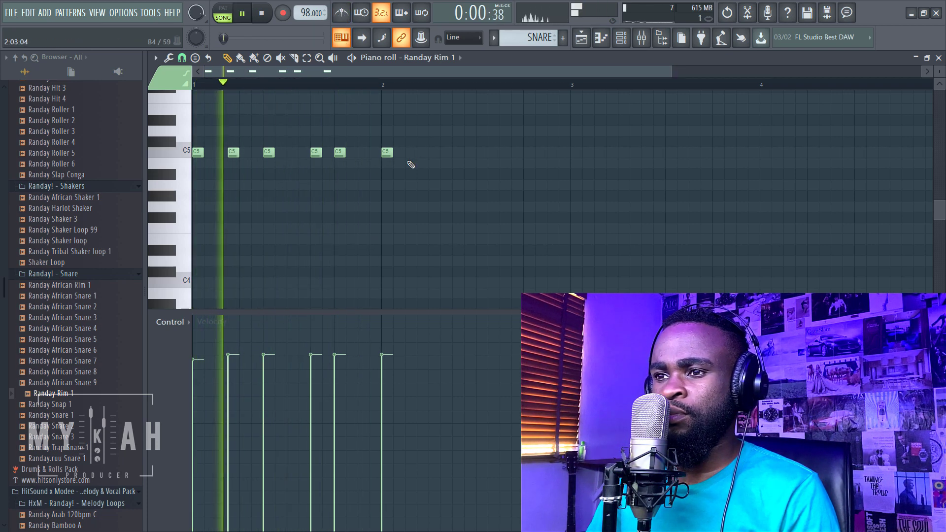
Step: Add C5 rim notes on steps 4, 7, 11 and 13 of bar 2 and place a second SNARE clip at bar 3 on Track 2
{"action": "left_click", "coordinate": [422, 153]}
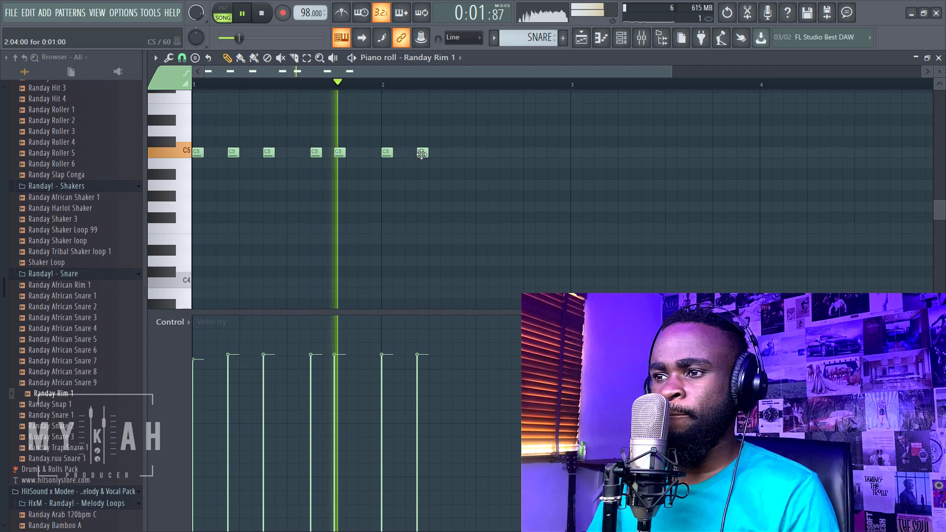
{"action": "left_click", "coordinate": [458, 153]}
{"action": "left_click", "coordinate": [505, 152]}
{"action": "key", "text": "space"}
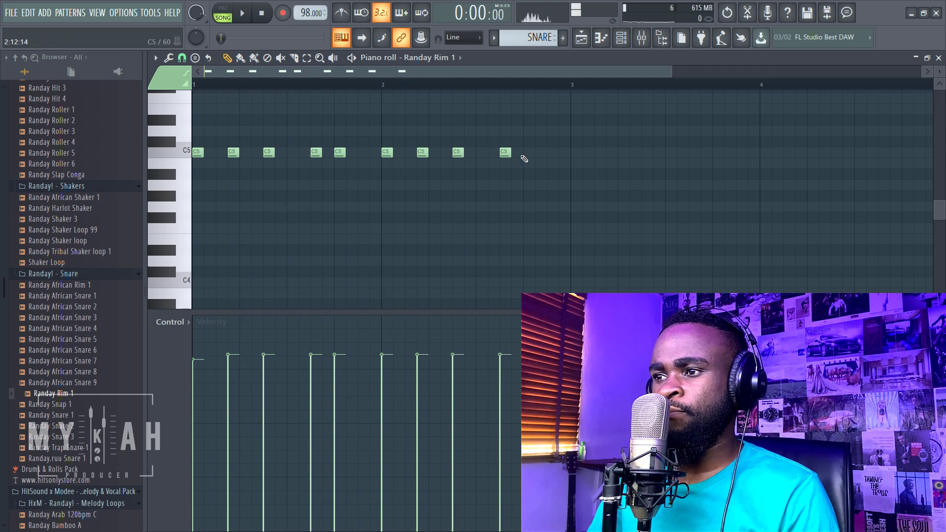
{"action": "key", "text": "space"}
{"action": "left_click", "coordinate": [607, 40]}
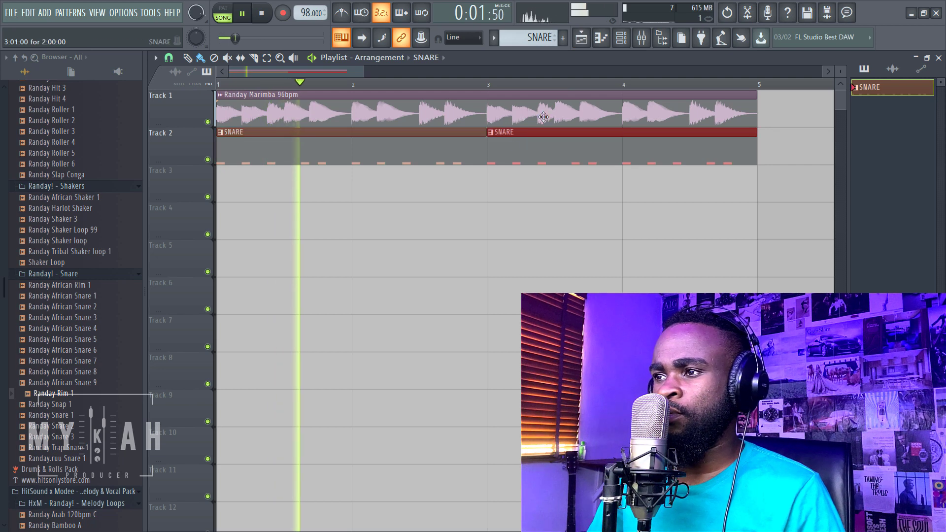
Step: Audition the Randay snare samples against the beat and add Randay.ruu Snare 1 as a channel below Randay Rim 1
{"action": "left_click", "coordinate": [621, 37]}
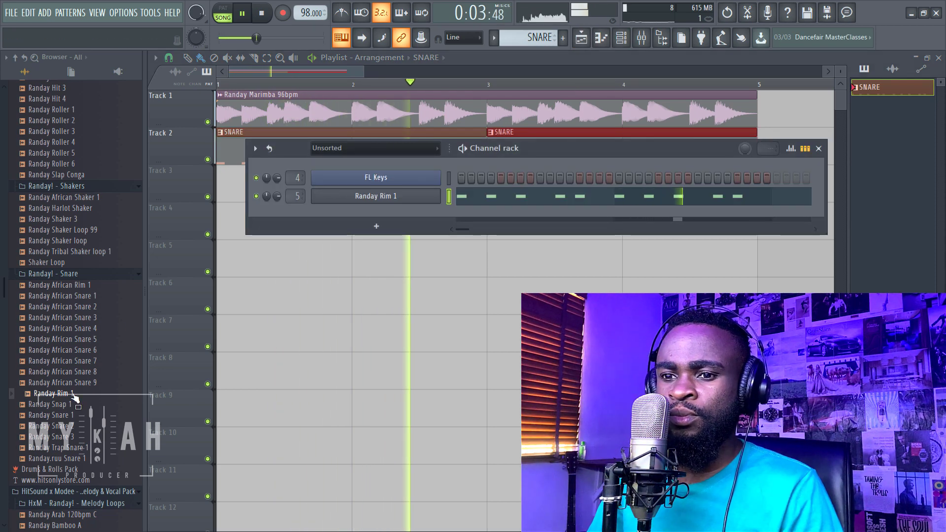
{"action": "key", "text": "space"}
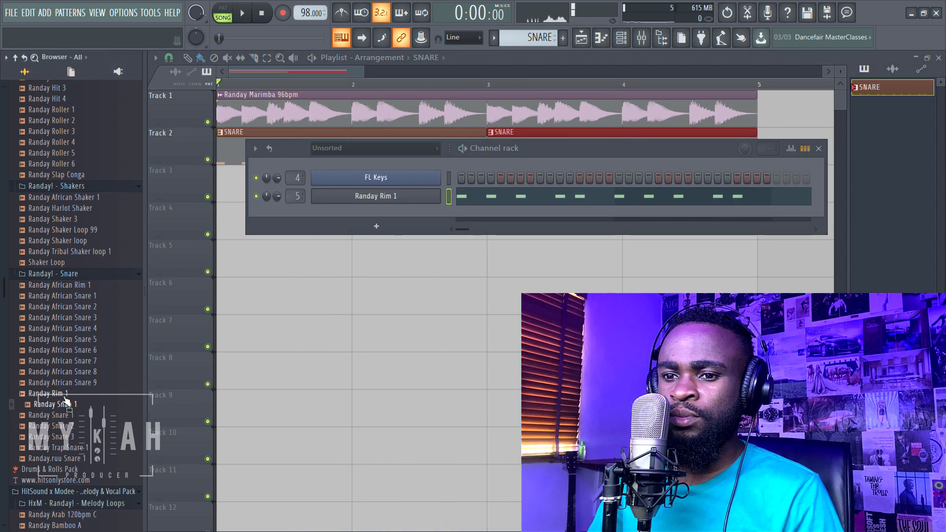
{"action": "key", "text": "space"}
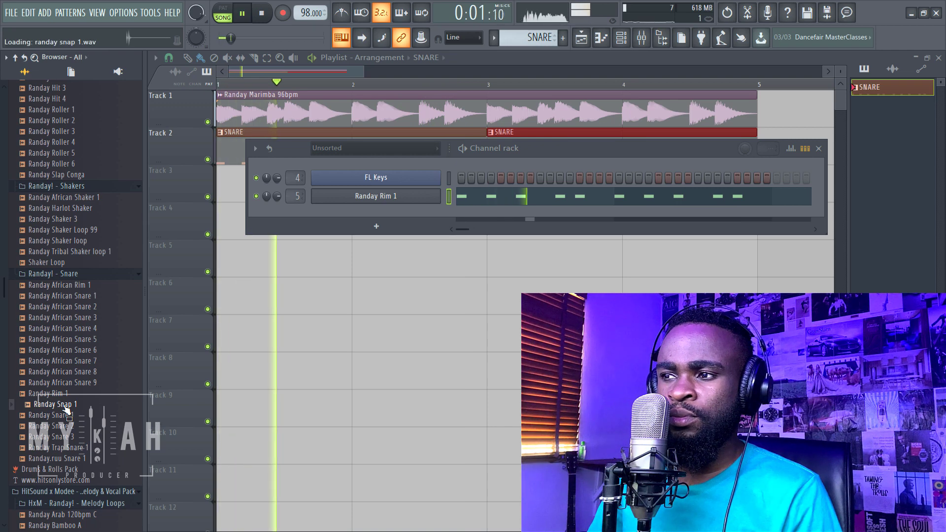
{"action": "key", "text": "space"}
{"action": "key", "text": "space"}
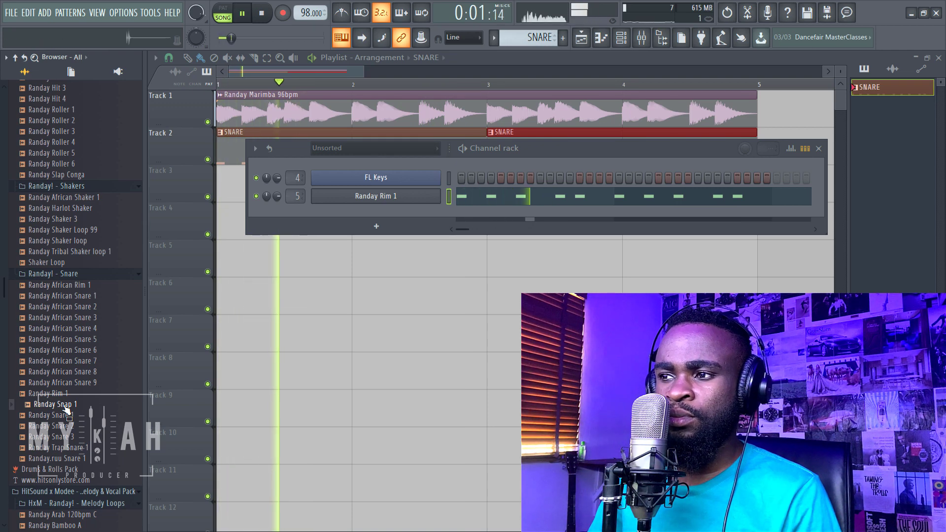
{"action": "key", "text": "space"}
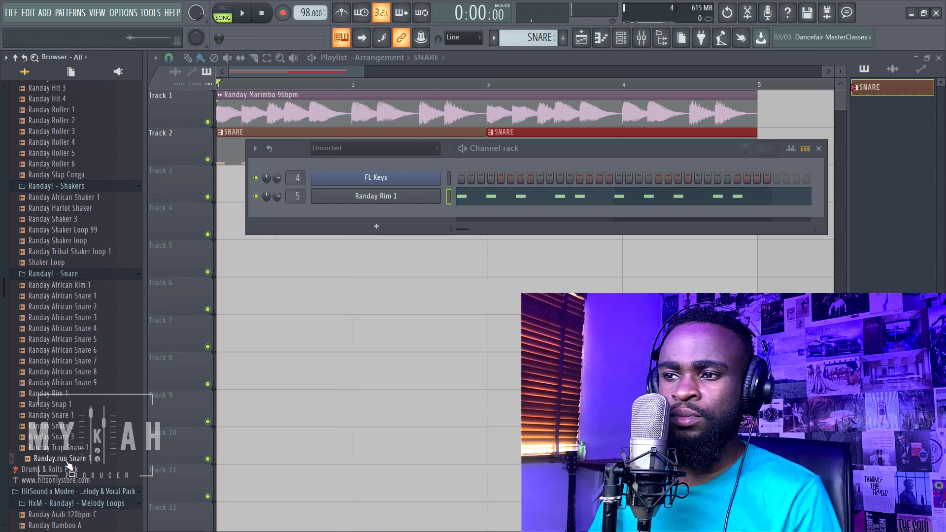
{"action": "left_click_drag", "start_coordinate": [380, 210], "coordinate": [379, 212]}
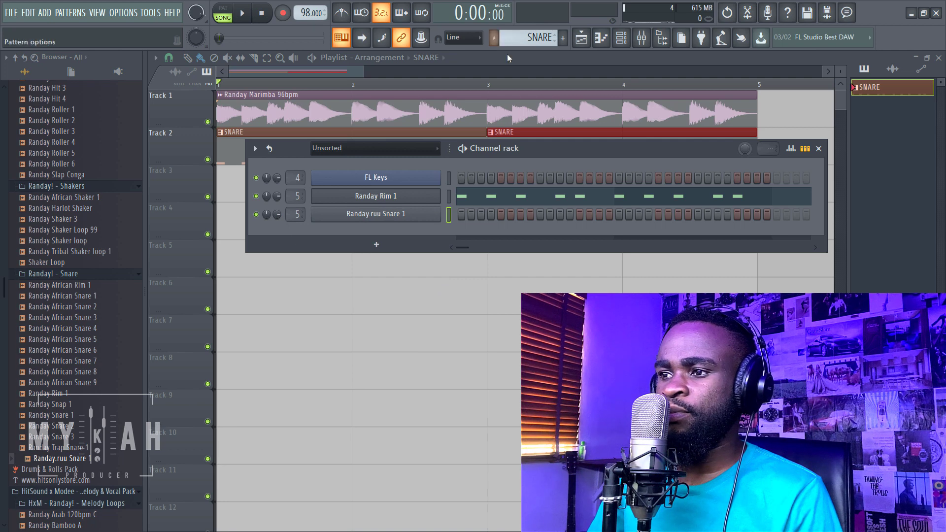
Step: Draw C5 notes for Randay.ruu Snare 1 on step 11 of bars 1 and 2 and check its sampler settings
{"action": "right_click", "coordinate": [437, 214]}
{"action": "left_click", "coordinate": [466, 213]}
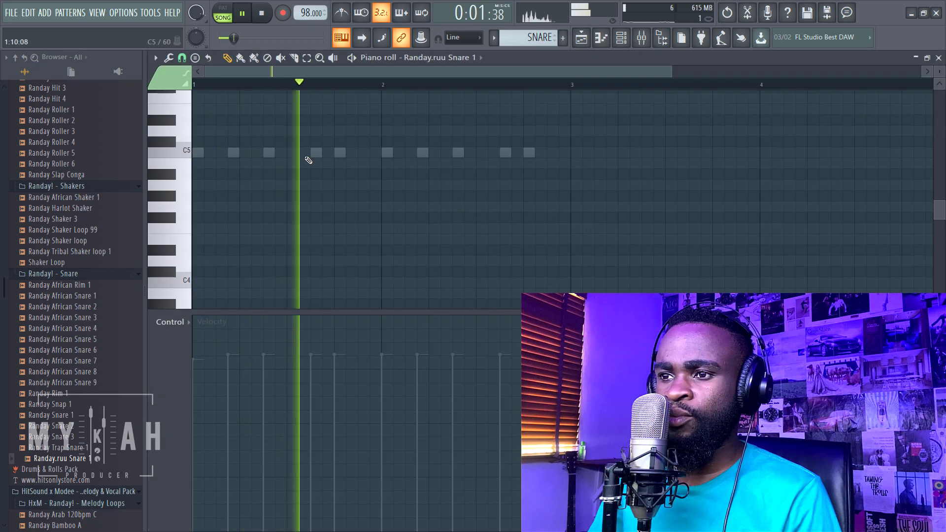
{"action": "key", "text": "space"}
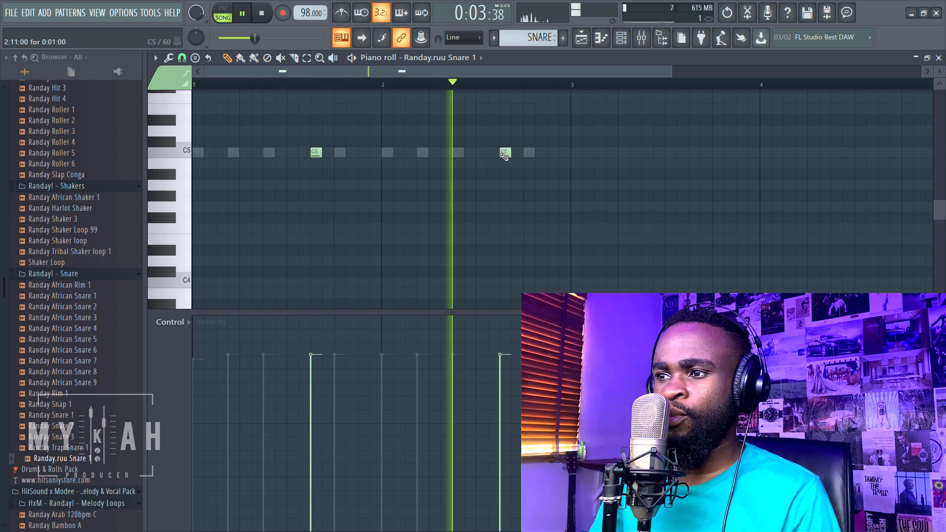
{"action": "left_click", "coordinate": [621, 38]}
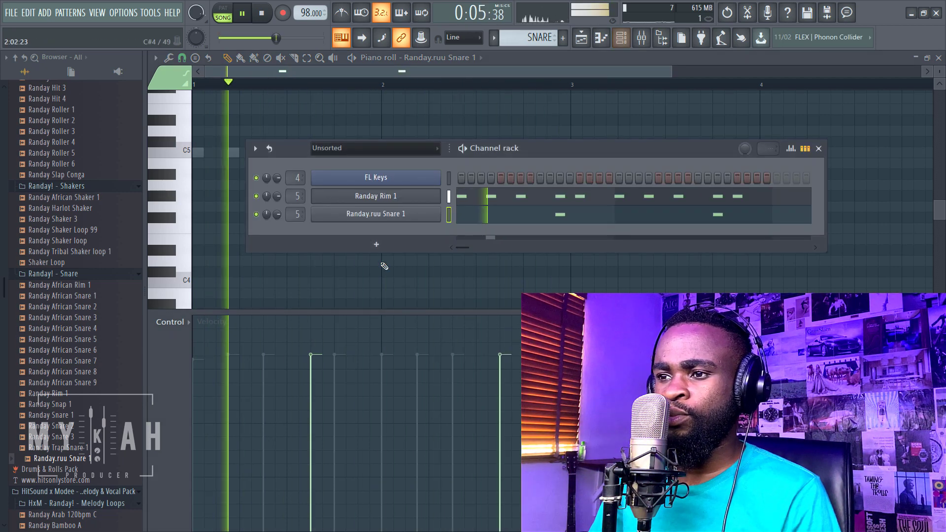
{"action": "left_click", "coordinate": [390, 216]}
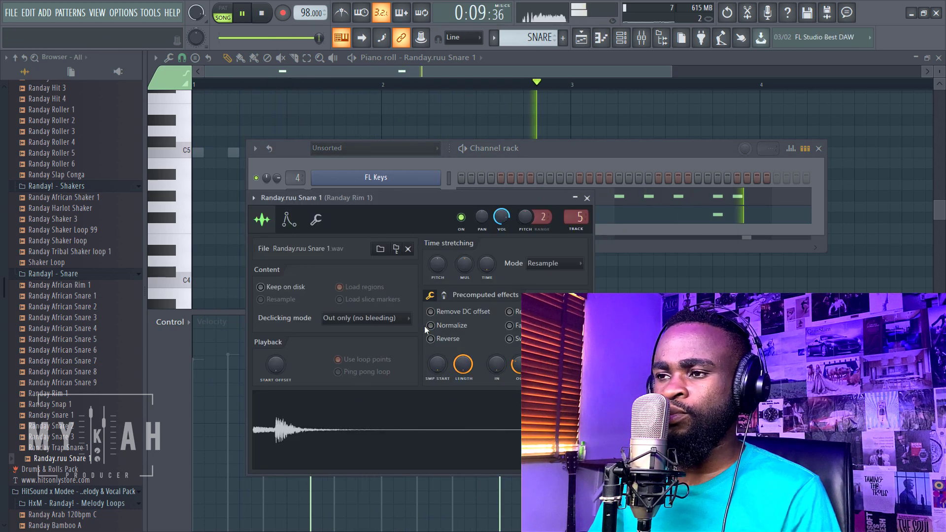
{"action": "key", "text": "F5"}
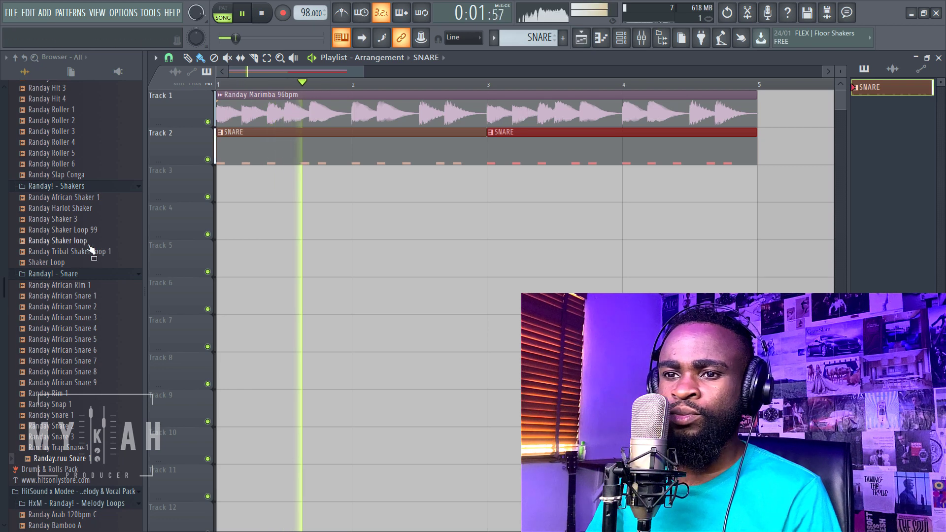
Step: Preview the roller, African metal, FX and tom samples in the Randay drum folders for an additional percussion sound
{"action": "key", "text": "space"}
{"action": "scroll", "coordinate": [69, 389], "scroll_direction": "down", "scroll_amount": 4}
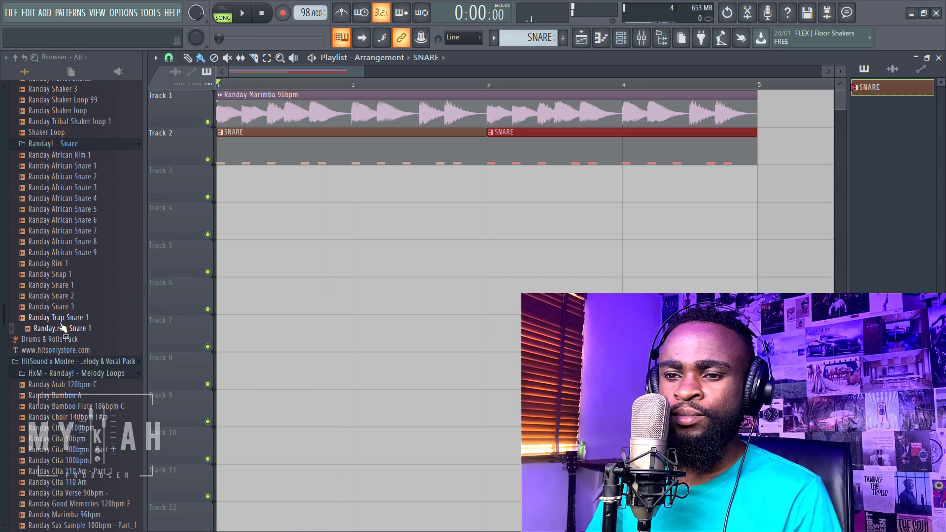
{"action": "scroll", "coordinate": [61, 315], "scroll_direction": "up", "scroll_amount": 8}
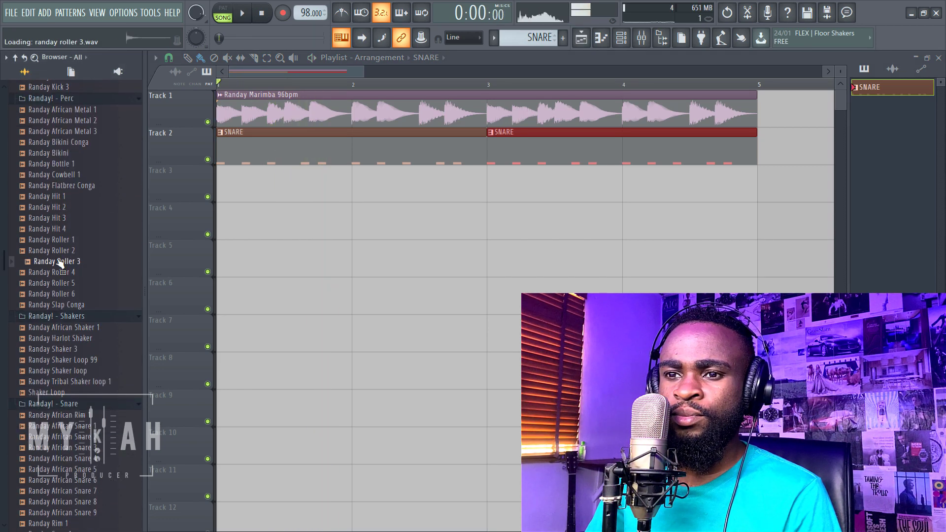
{"action": "left_click", "coordinate": [74, 132]}
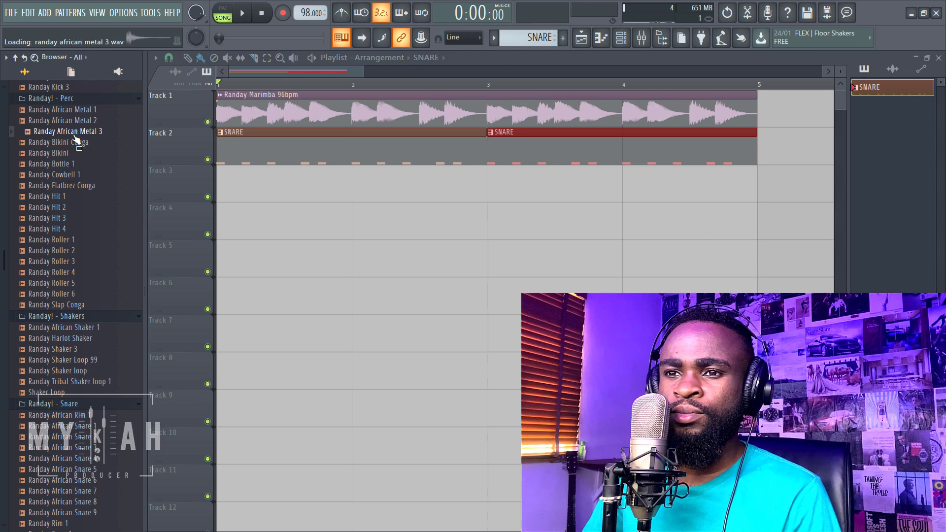
{"action": "scroll", "coordinate": [78, 157], "scroll_direction": "up", "scroll_amount": 4}
{"action": "left_click", "coordinate": [82, 140]}
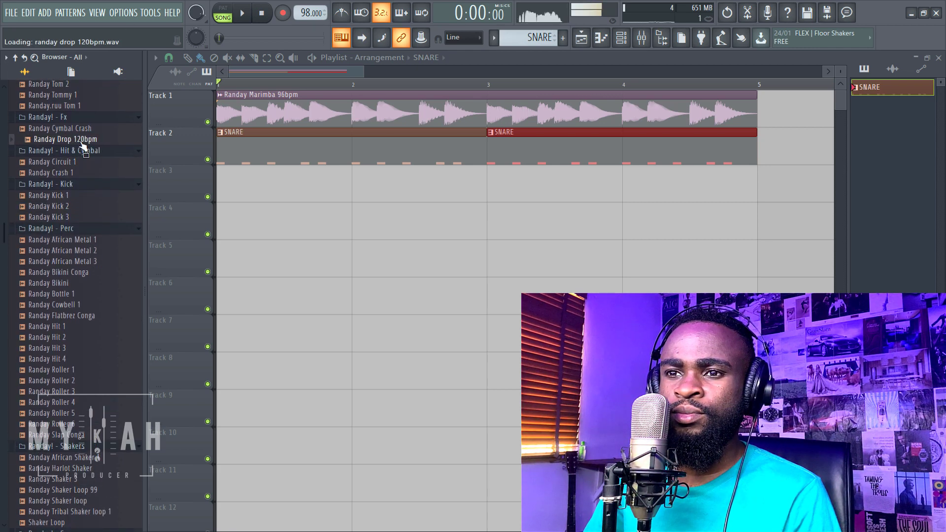
{"action": "left_click", "coordinate": [78, 105]}
{"action": "scroll", "coordinate": [79, 176], "scroll_direction": "up", "scroll_amount": 6}
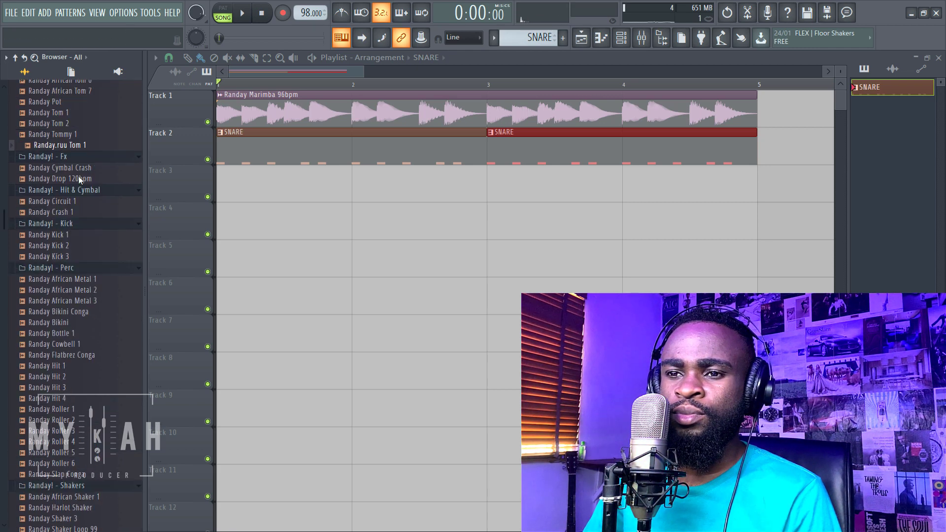
Step: Audition the Randay ethnic toms against the playing beat and add Randay African Tom 2 as a new channel
{"action": "key", "text": "space"}
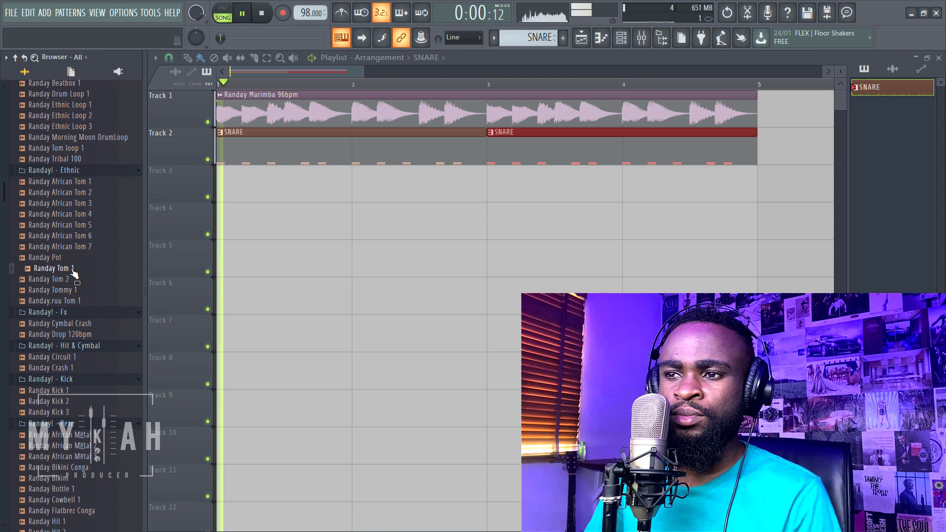
{"action": "left_click", "coordinate": [73, 270]}
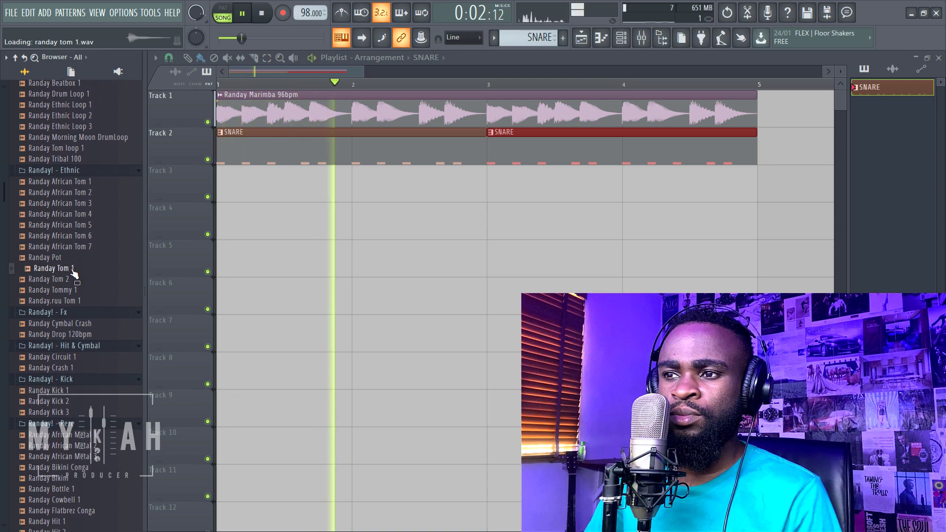
{"action": "key", "text": "Up"}
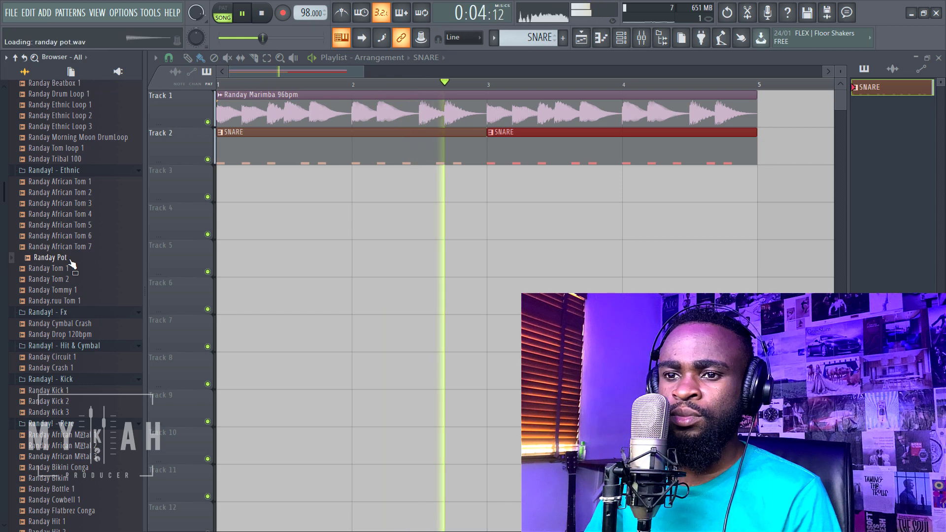
{"action": "key", "text": "space"}
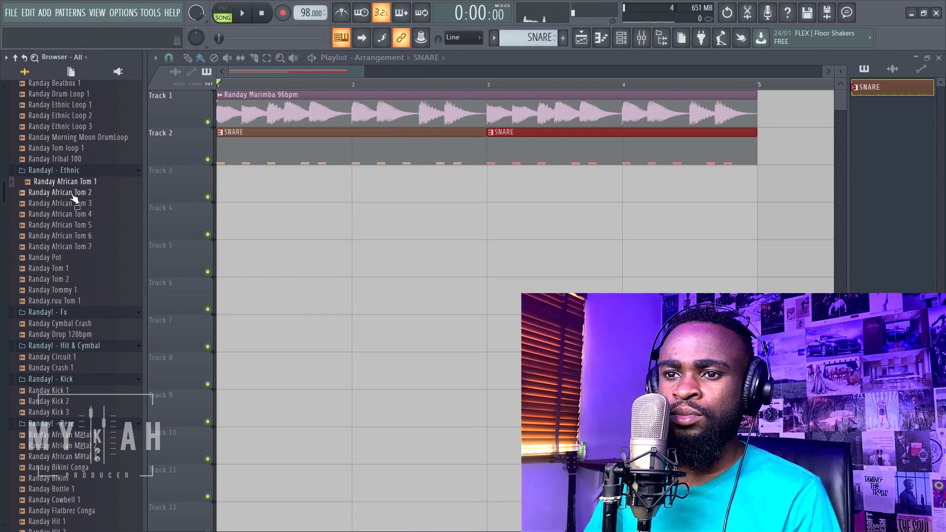
{"action": "key", "text": "space"}
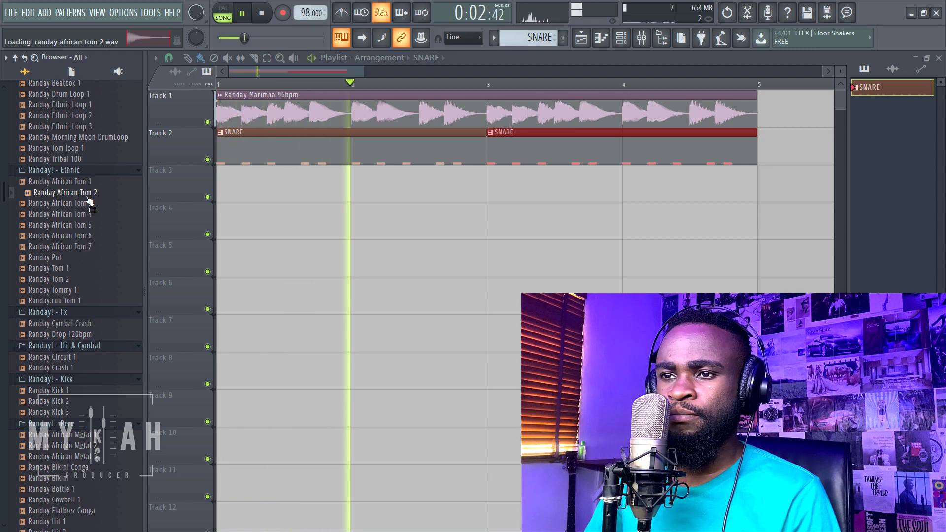
{"action": "key", "text": "F6"}
{"action": "key", "text": "space"}
{"action": "left_click_drag", "start_coordinate": [53, 254], "coordinate": [219, 230]}
{"action": "left_click_drag", "start_coordinate": [374, 235], "coordinate": [377, 233]}
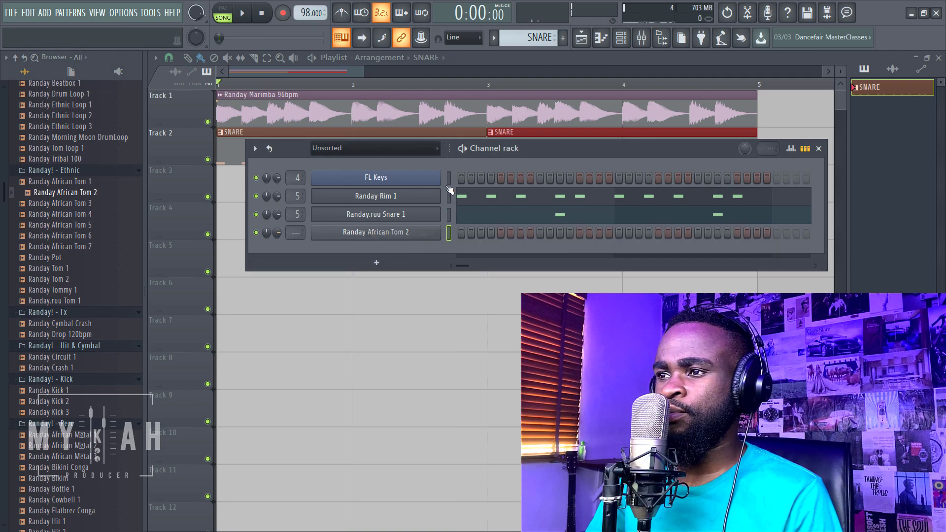
Step: Create a new pattern named PERV with a purple colour and place it on Track 3 at the start of the arrangement
{"action": "left_click", "coordinate": [493, 37]}
{"action": "left_click", "coordinate": [604, 56]}
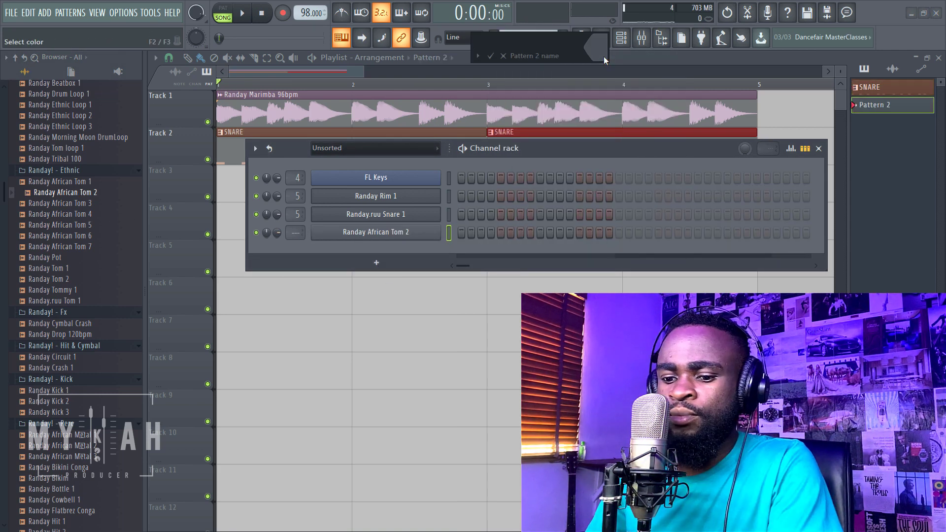
{"action": "type", "text": "PERV"}
{"action": "left_click", "coordinate": [604, 57]}
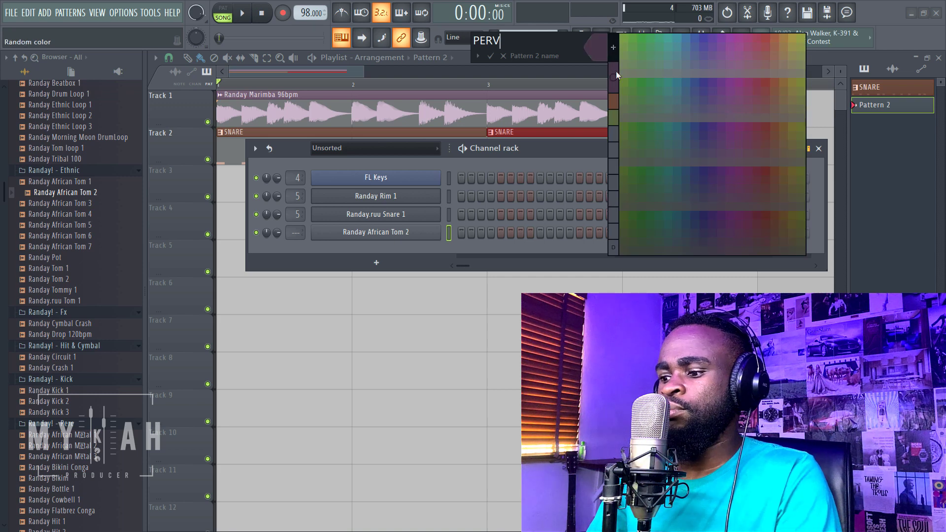
{"action": "left_click", "coordinate": [616, 71]}
{"action": "key", "text": "Return"}
{"action": "left_click", "coordinate": [227, 191]}
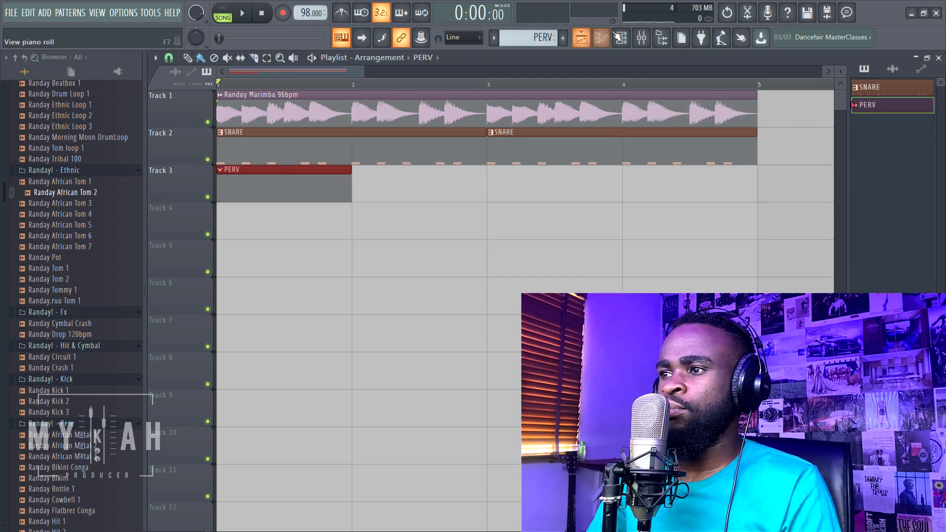
Step: Assign Randay African Tom 2 to the free mixer track 6 and route that track only to INSTRUMENT BUS
{"action": "left_click", "coordinate": [622, 37]}
{"action": "left_click", "coordinate": [423, 234]}
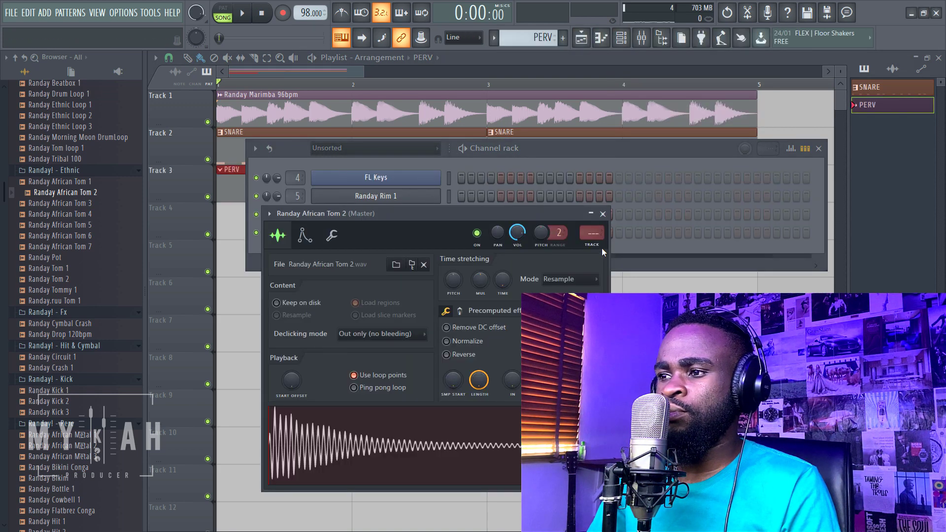
{"action": "key", "text": "ctrl+l"}
{"action": "right_click", "coordinate": [388, 514]}
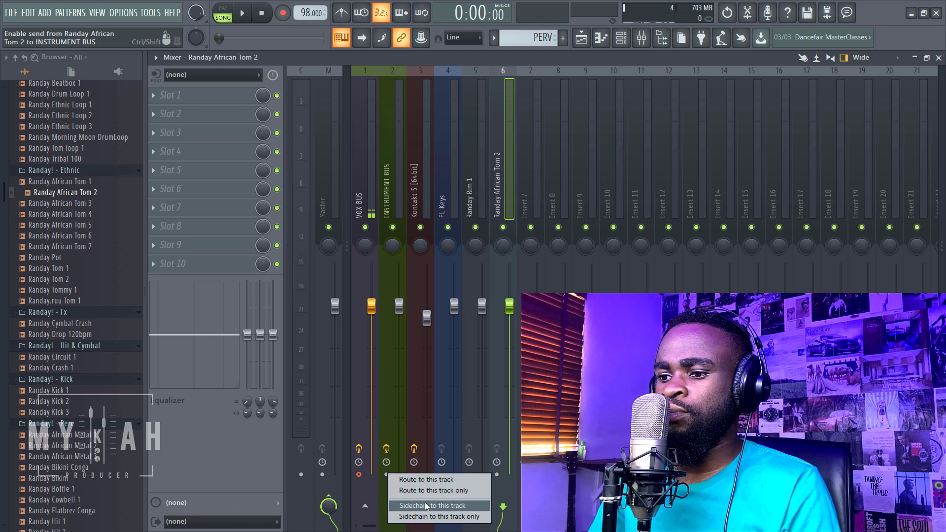
{"action": "left_click", "coordinate": [435, 490]}
{"action": "left_click", "coordinate": [581, 38]}
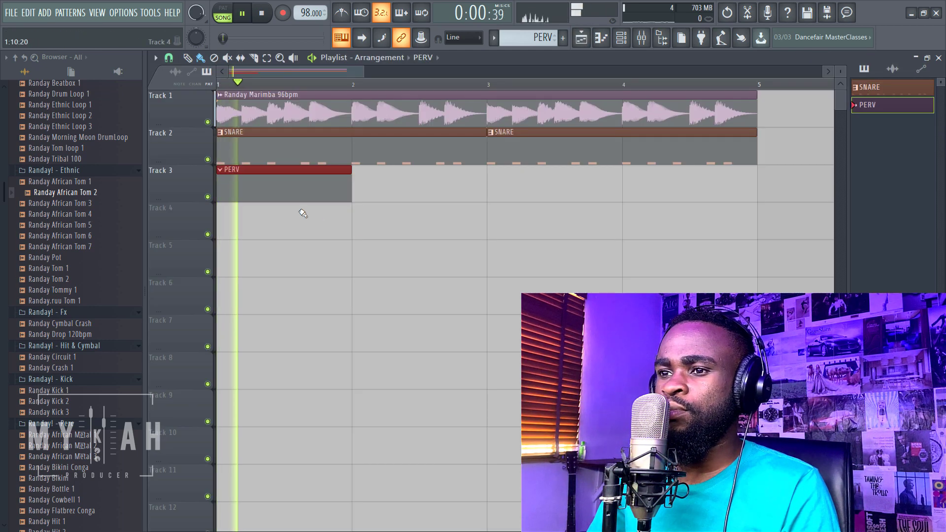
Step: Write Randay African Tom 2 notes in PERV near the ends of bars 1 and 2, and repeat the pattern on Track 3 at bar 3
{"action": "key", "text": "F6"}
{"action": "right_click", "coordinate": [400, 229]}
{"action": "key", "text": "space"}
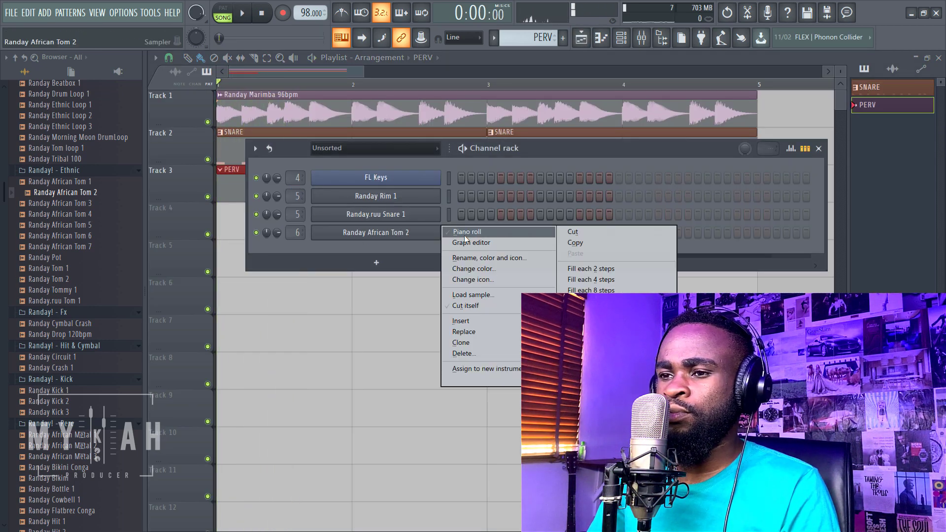
{"action": "left_click", "coordinate": [464, 233]}
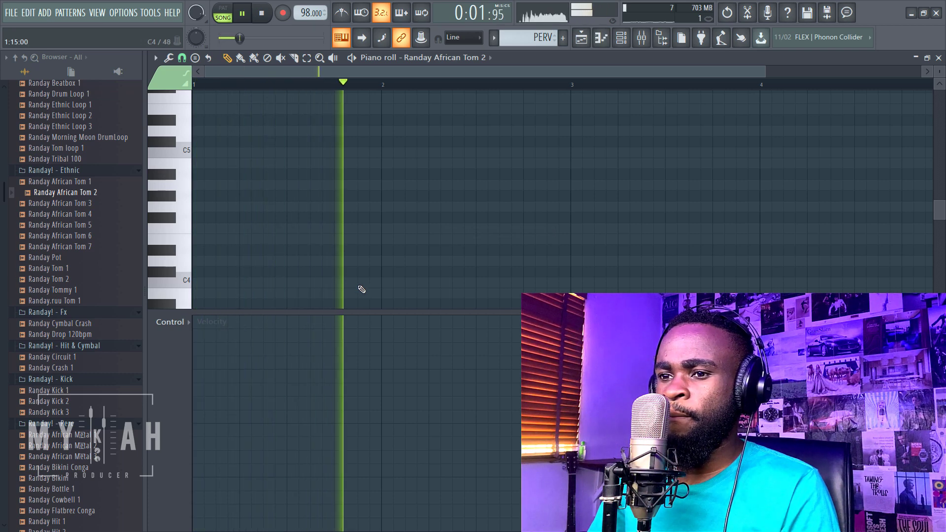
{"action": "key", "text": "space"}
{"action": "left_click", "coordinate": [364, 228]}
{"action": "key", "text": "space"}
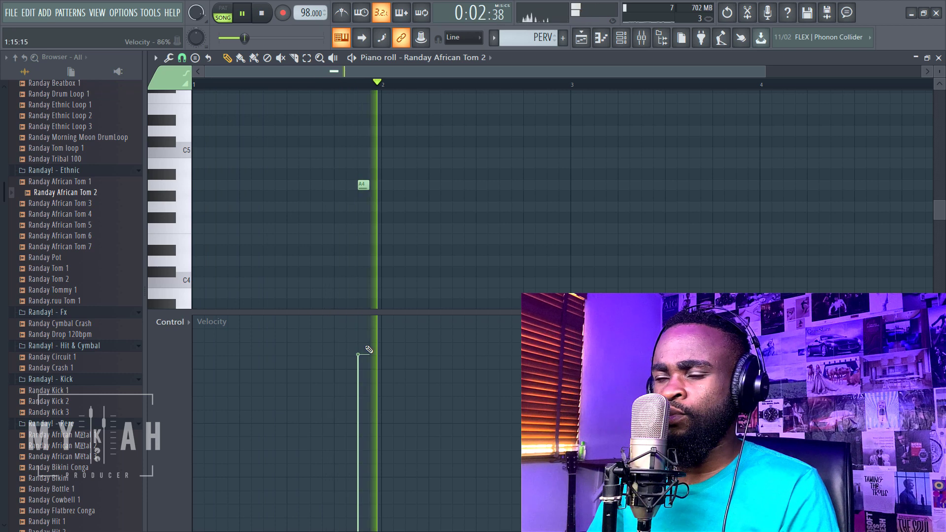
{"action": "left_click", "coordinate": [551, 196]}
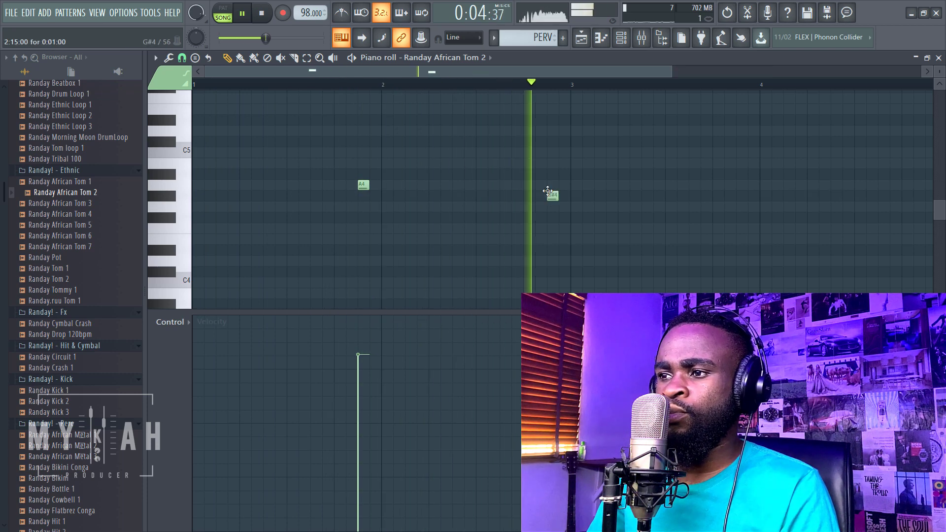
{"action": "left_click", "coordinate": [589, 43]}
{"action": "left_click", "coordinate": [508, 194]}
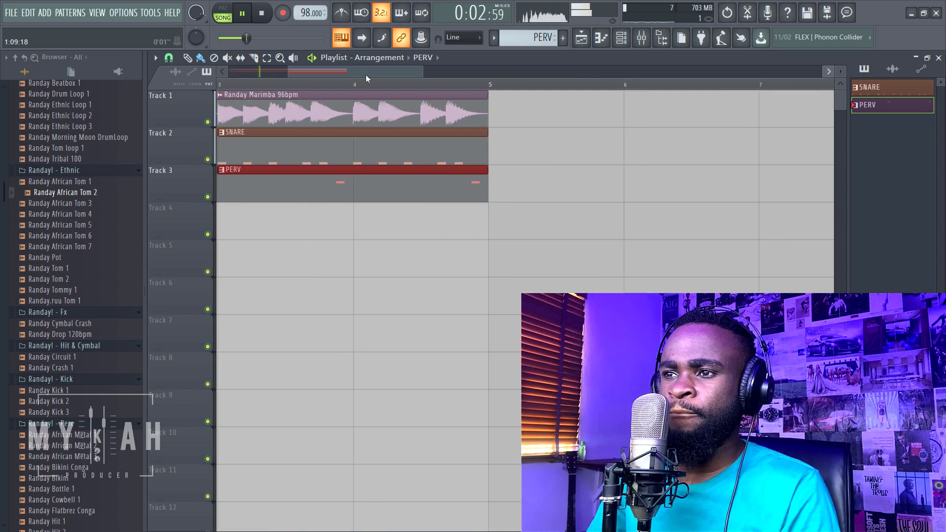
Step: Audition the Randay percussion and drum fill samples, and place Randay Drumroll 10 on Track 4 at bar 4
{"action": "scroll", "coordinate": [60, 440], "scroll_direction": "down", "scroll_amount": 6}
{"action": "key", "text": "space"}
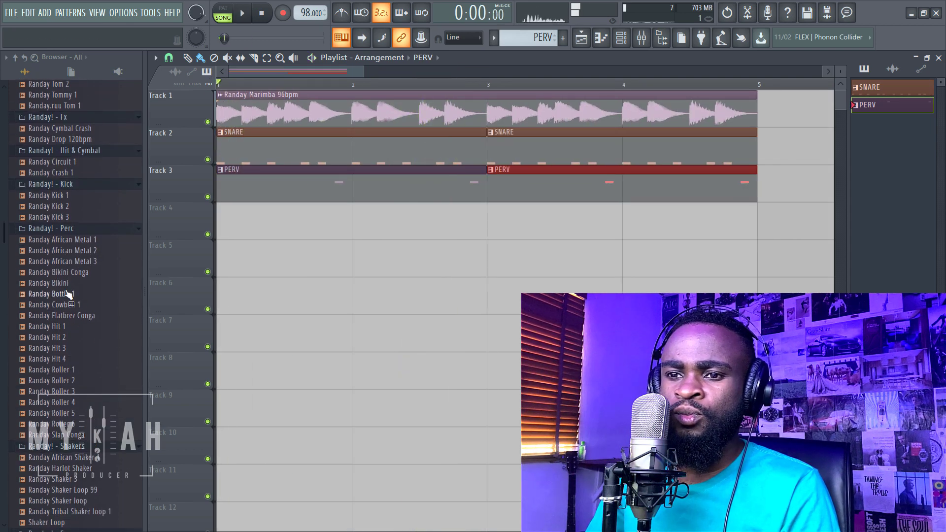
{"action": "left_click_drag", "start_coordinate": [69, 295], "coordinate": [71, 284]}
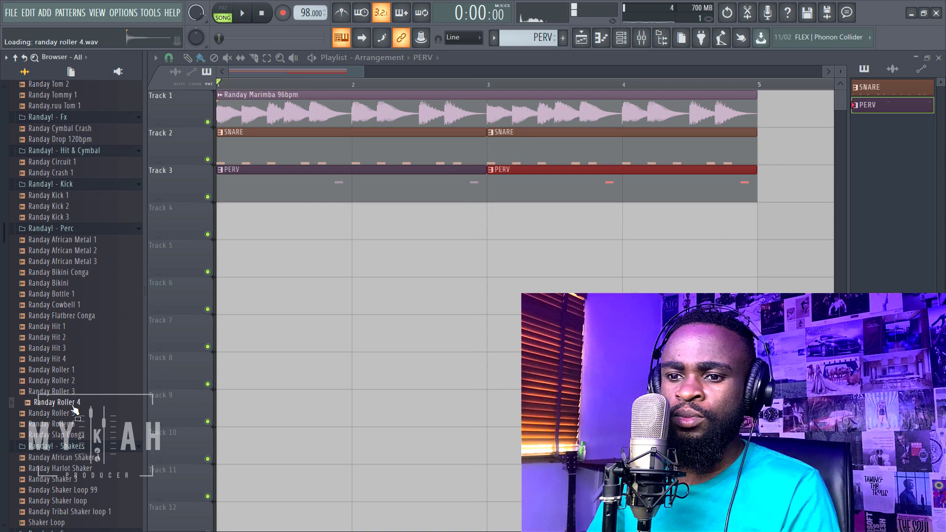
{"action": "scroll", "coordinate": [76, 402], "scroll_direction": "up", "scroll_amount": 15}
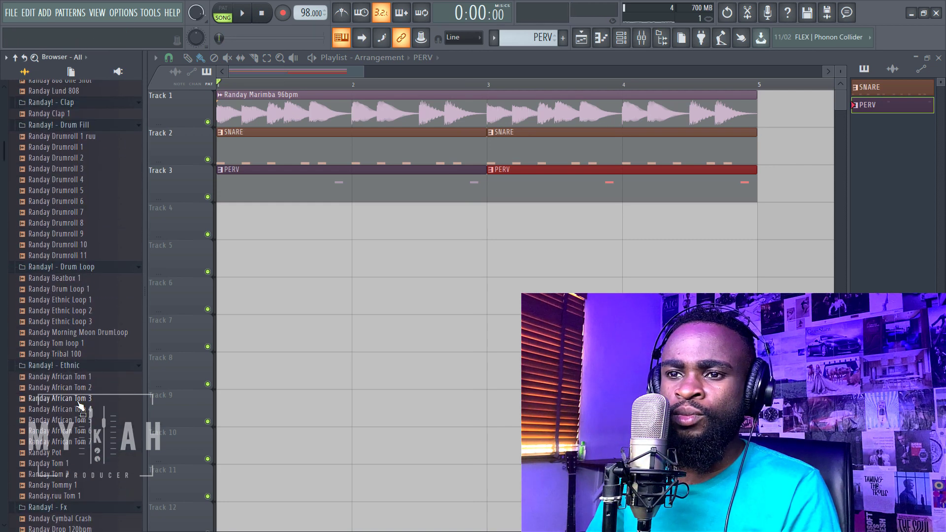
{"action": "scroll", "coordinate": [67, 307], "scroll_direction": "down", "scroll_amount": 4}
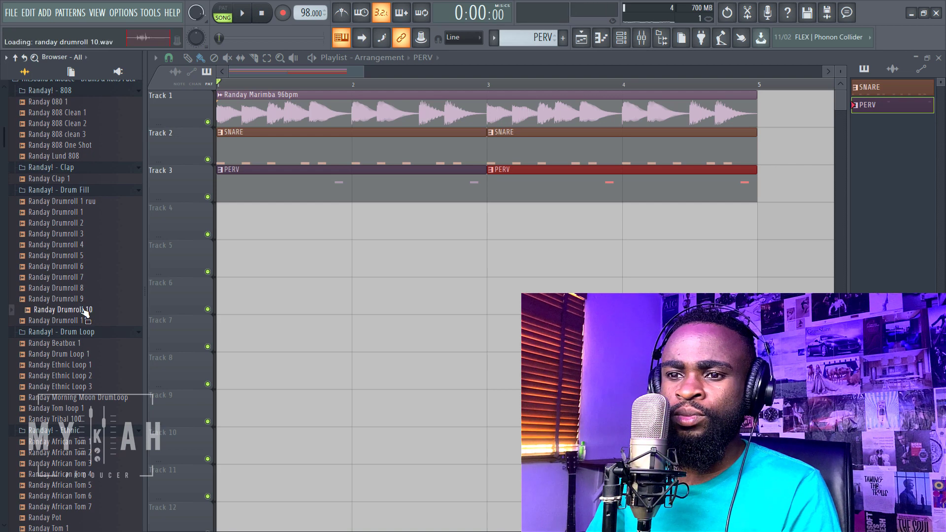
{"action": "key", "text": "Up"}
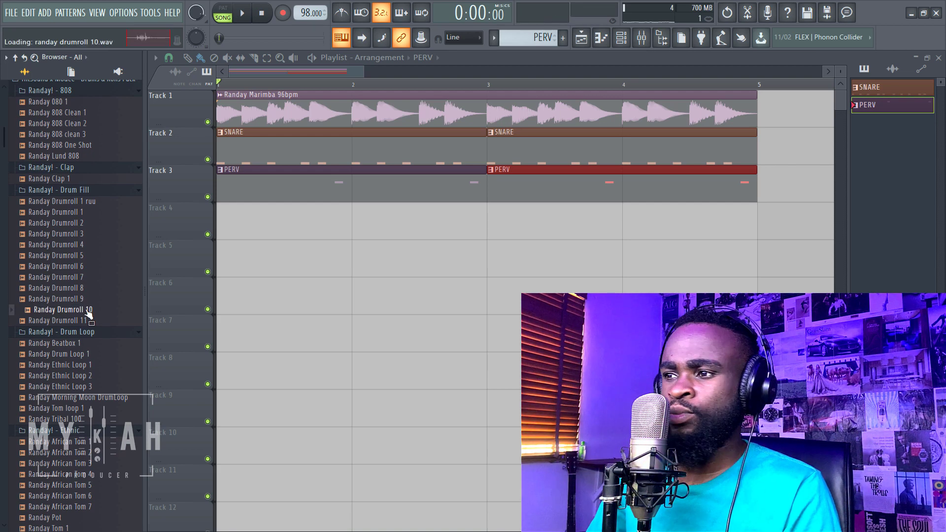
{"action": "left_click_drag", "start_coordinate": [633, 226], "coordinate": [634, 226]}
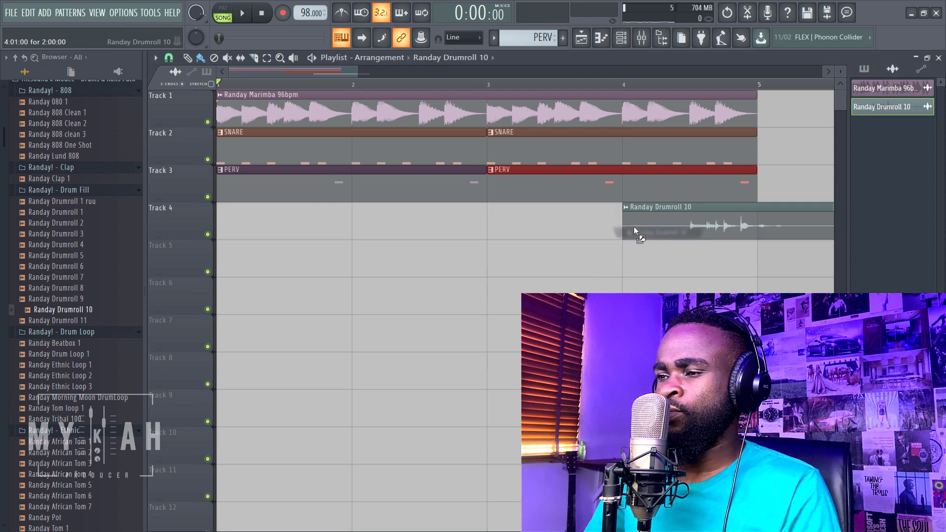
{"action": "left_click", "coordinate": [626, 85]}
{"action": "key", "text": "space"}
Step: Assign Randay Drumroll 10 to the free mixer track 7 and route that track only to INSTRUMENT BUS
{"action": "double_click", "coordinate": [674, 214]}
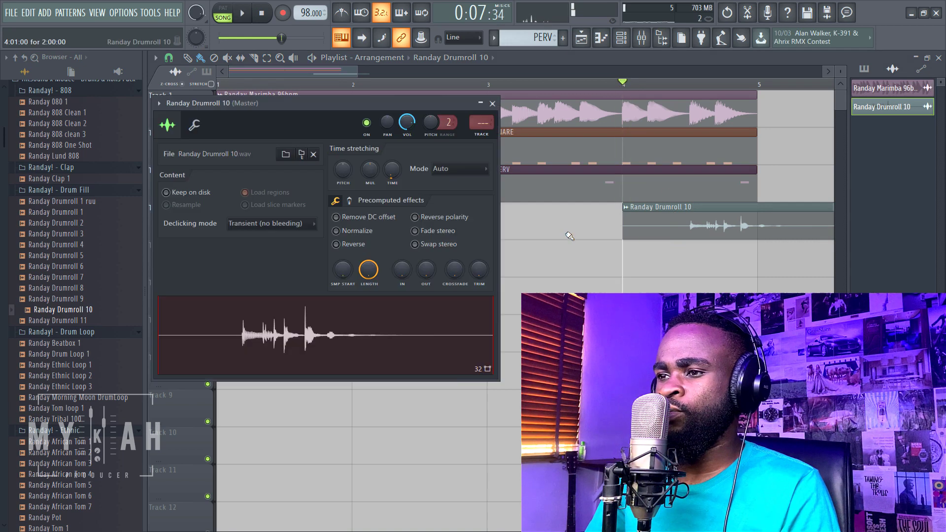
{"action": "double_click", "coordinate": [470, 129]}
{"action": "right_click", "coordinate": [393, 506]}
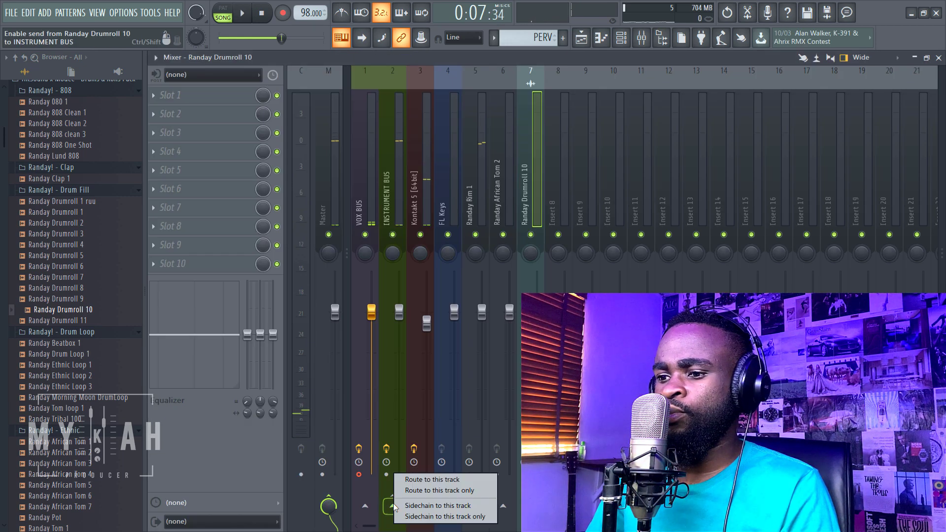
{"action": "left_click", "coordinate": [422, 492]}
{"action": "key", "text": "space"}
{"action": "key", "text": "F5"}
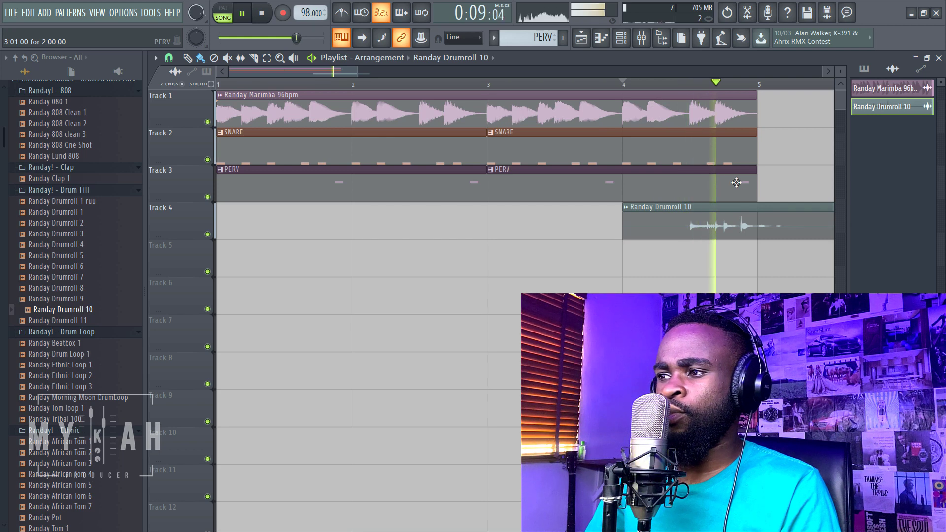
Step: Slice the Randay Drumroll 10 clip at bar 5 and move its tail to the start of Track 4
{"action": "key", "text": "space"}
{"action": "left_click", "coordinate": [253, 59]}
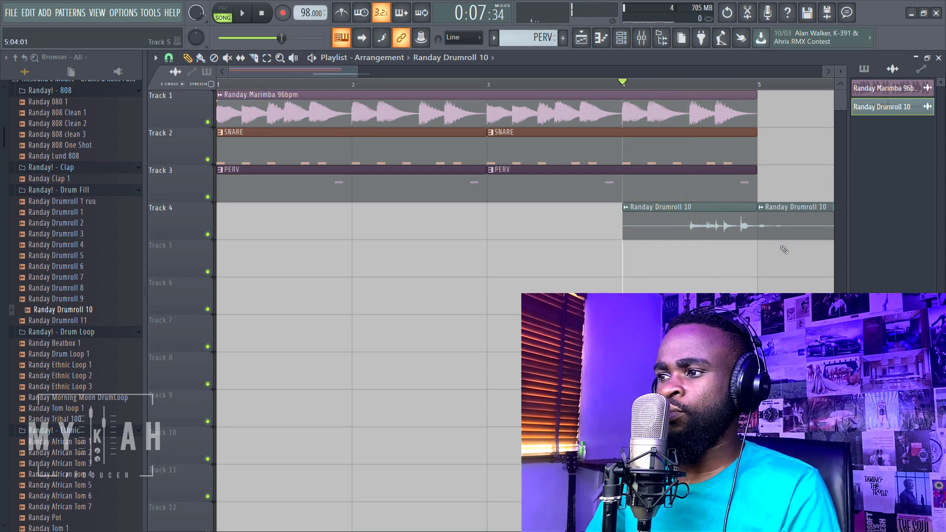
{"action": "left_click_drag", "start_coordinate": [778, 225], "coordinate": [235, 224]}
Step: Raise the Randay Drumroll 10 channel volume to about 91% while the beat plays
{"action": "key", "text": "space"}
{"action": "double_click", "coordinate": [654, 231]}
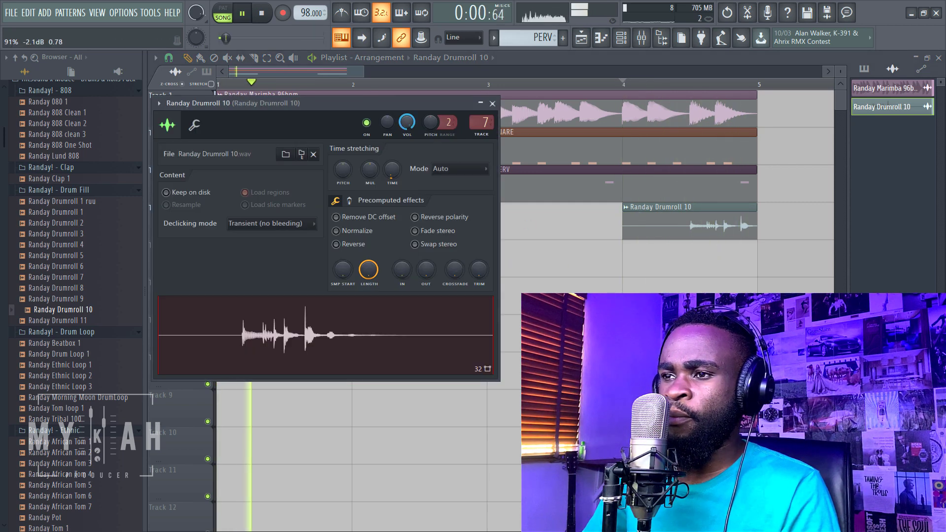
{"action": "left_click", "coordinate": [492, 103]}
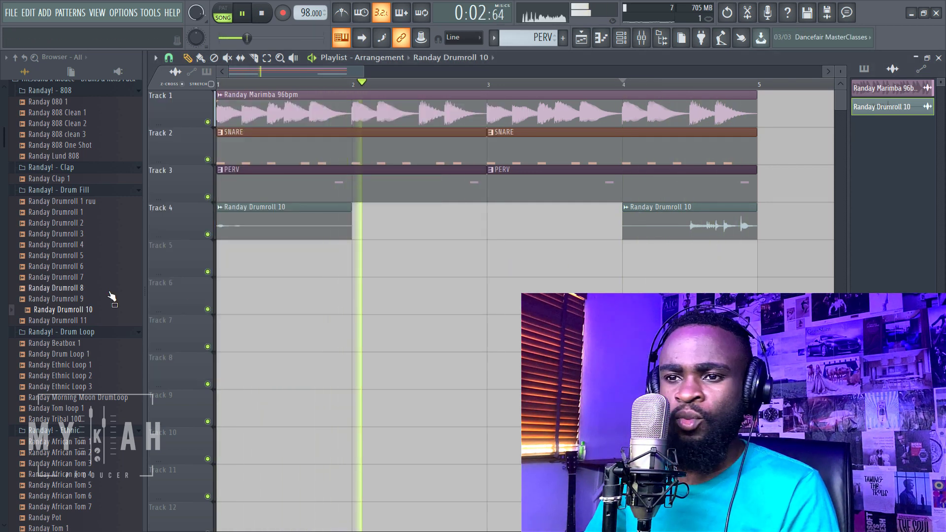
Step: Audition the Randay 808, drum fill, drum loop and ethnic tom samples against the playing beat
{"action": "scroll", "coordinate": [77, 226], "scroll_direction": "up", "scroll_amount": 3}
{"action": "left_click", "coordinate": [77, 209]}
{"action": "left_click", "coordinate": [77, 189]}
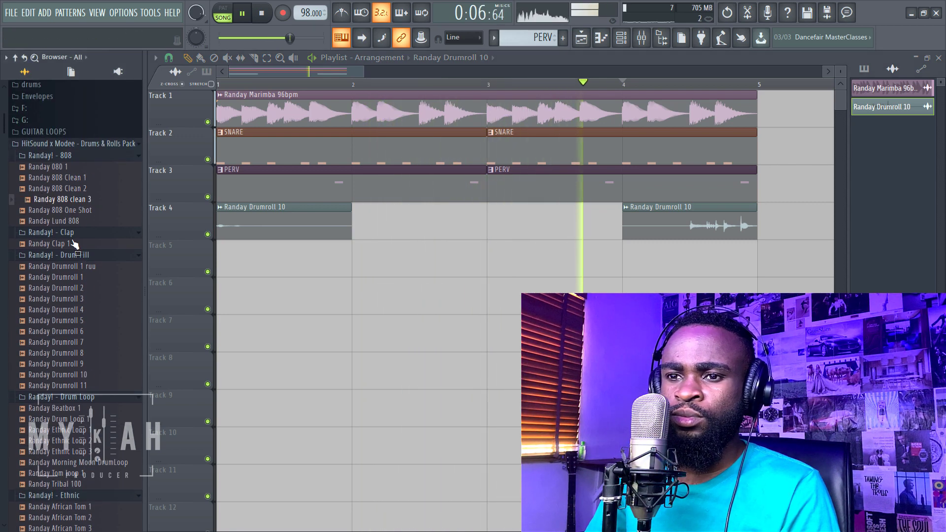
{"action": "left_click", "coordinate": [66, 309]}
{"action": "scroll", "coordinate": [65, 359], "scroll_direction": "down", "scroll_amount": 4}
{"action": "left_click", "coordinate": [64, 354]}
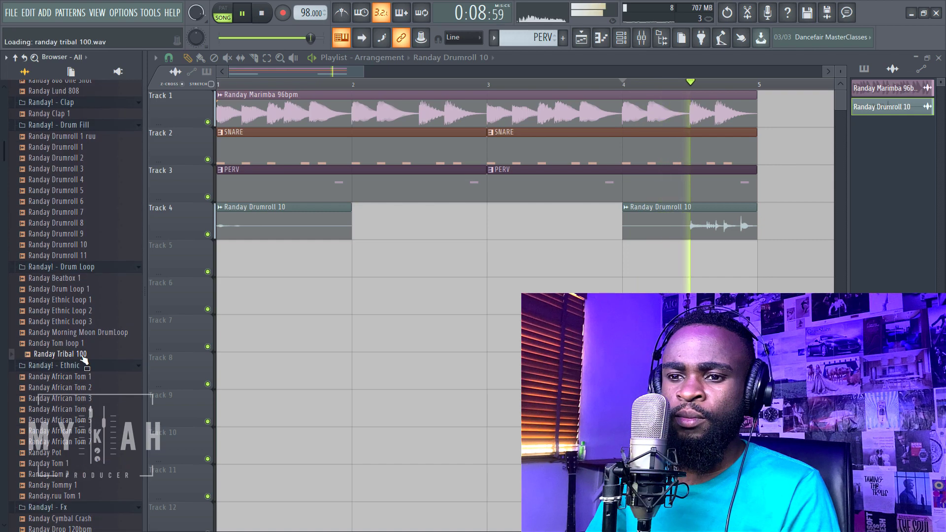
{"action": "left_click", "coordinate": [64, 398]}
{"action": "scroll", "coordinate": [81, 436], "scroll_direction": "down", "scroll_amount": 15}
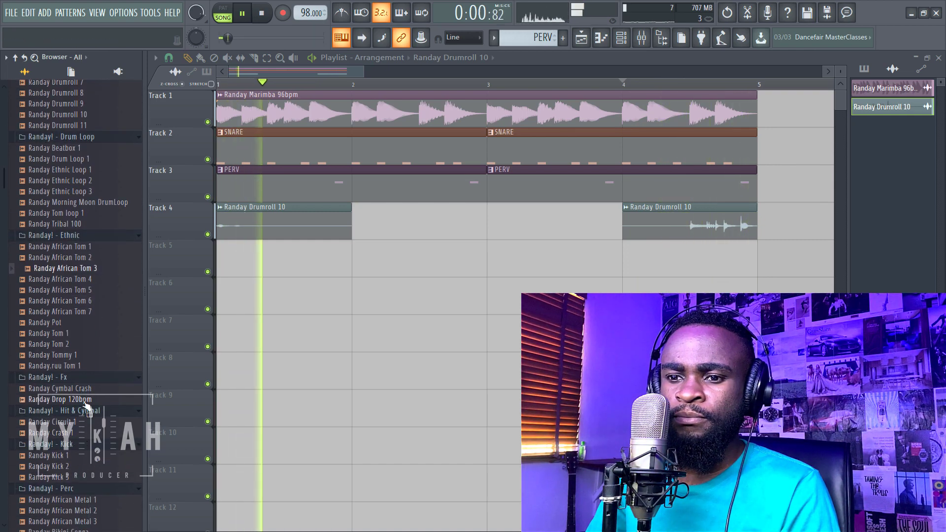
Step: Audition the HxM Randay vocal samples, from Wet-ish and Vocal Fx to Tropicana Voc and Chops 100, against the beat
{"action": "scroll", "coordinate": [81, 405], "scroll_direction": "down", "scroll_amount": 20}
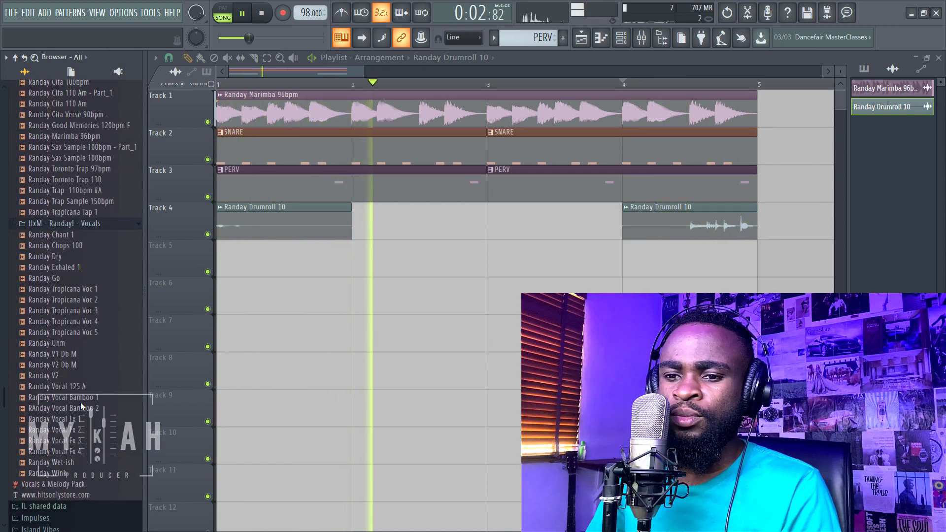
{"action": "left_click", "coordinate": [51, 320]}
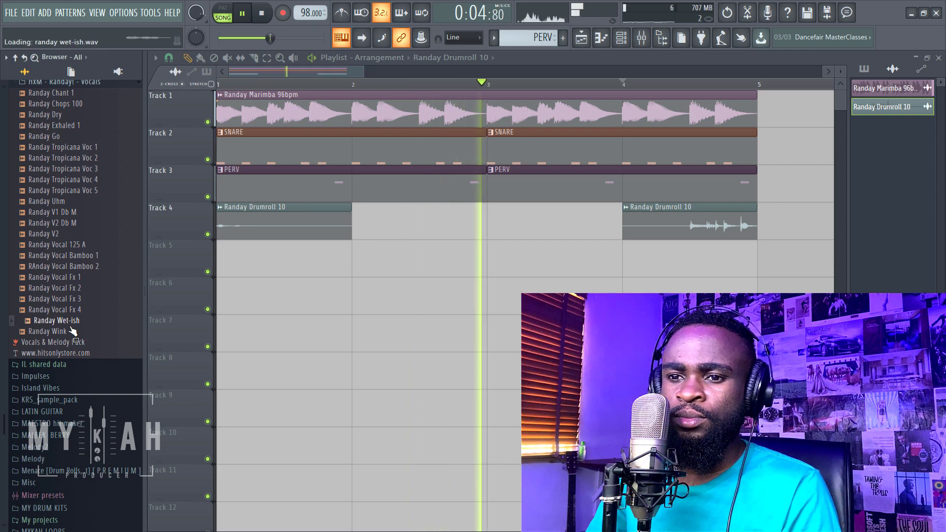
{"action": "left_click", "coordinate": [48, 331]}
{"action": "left_click", "coordinate": [74, 299]}
{"action": "left_click", "coordinate": [76, 277]}
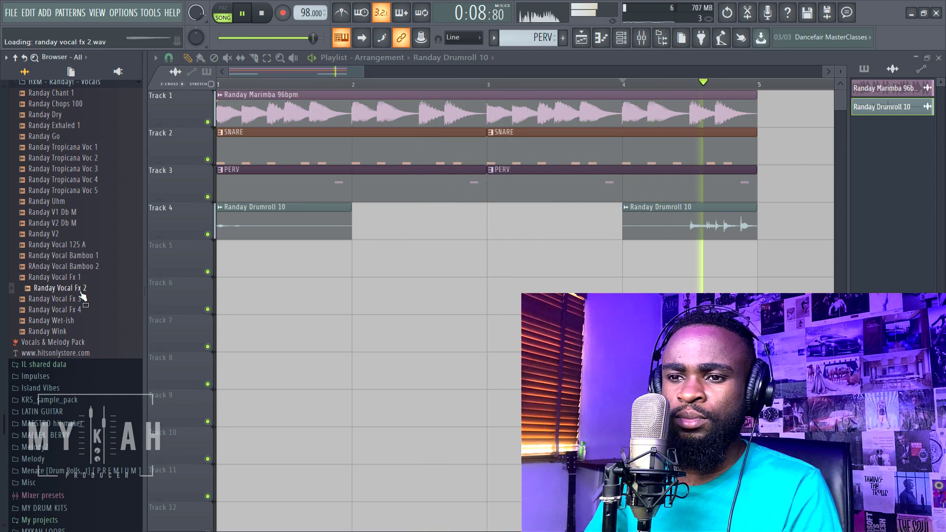
{"action": "left_click", "coordinate": [74, 245]}
{"action": "left_click", "coordinate": [75, 255]}
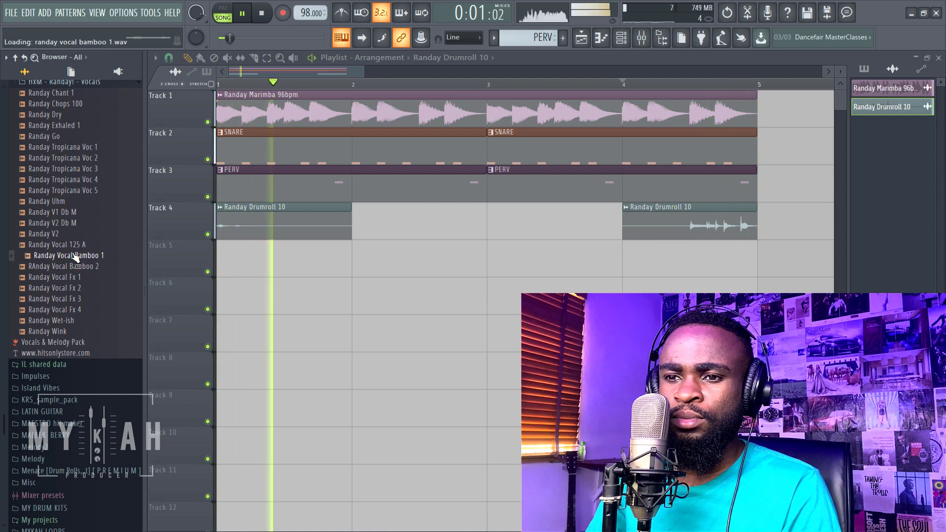
{"action": "left_click", "coordinate": [76, 266]}
{"action": "left_click", "coordinate": [88, 200]}
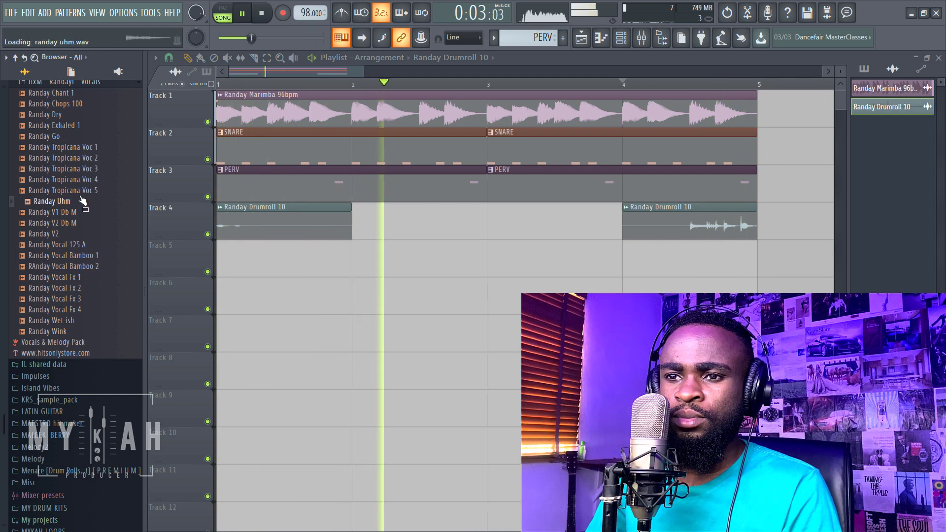
{"action": "key", "text": "space"}
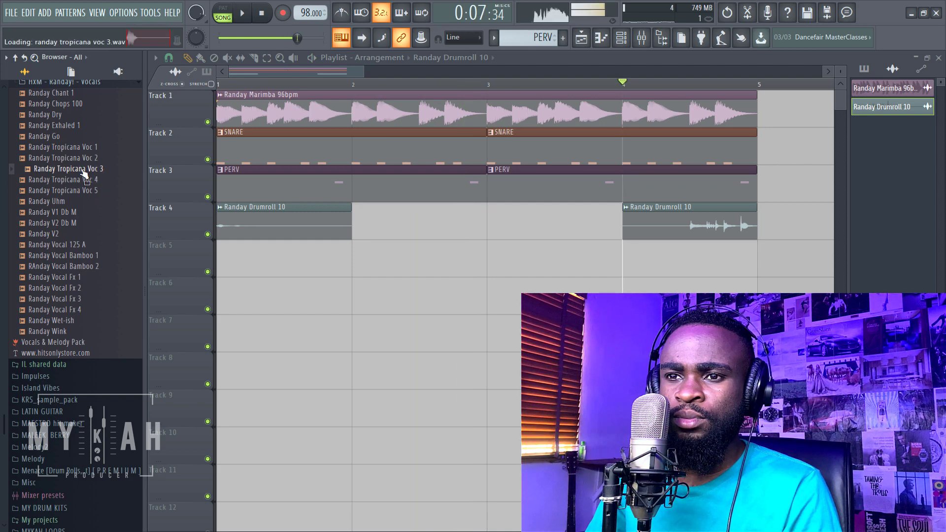
{"action": "scroll", "coordinate": [84, 173], "scroll_direction": "up", "scroll_amount": 4}
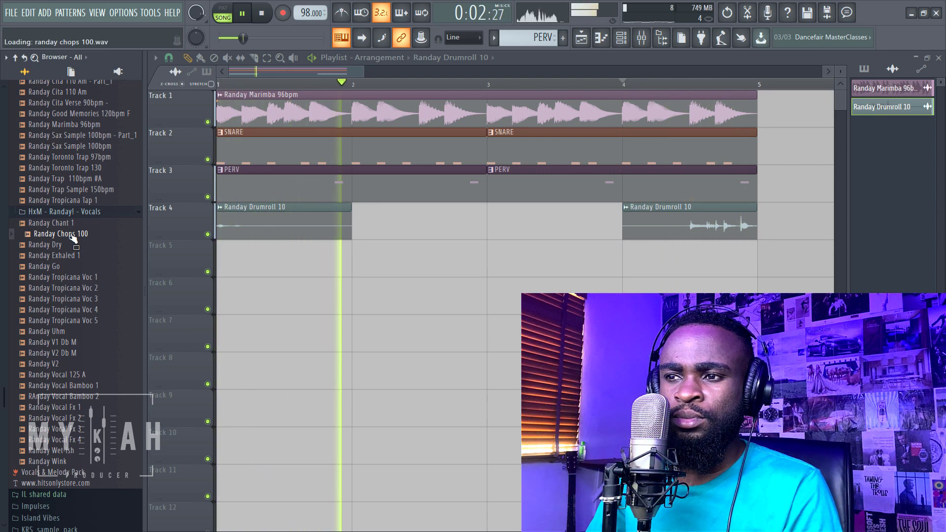
{"action": "key", "text": "space"}
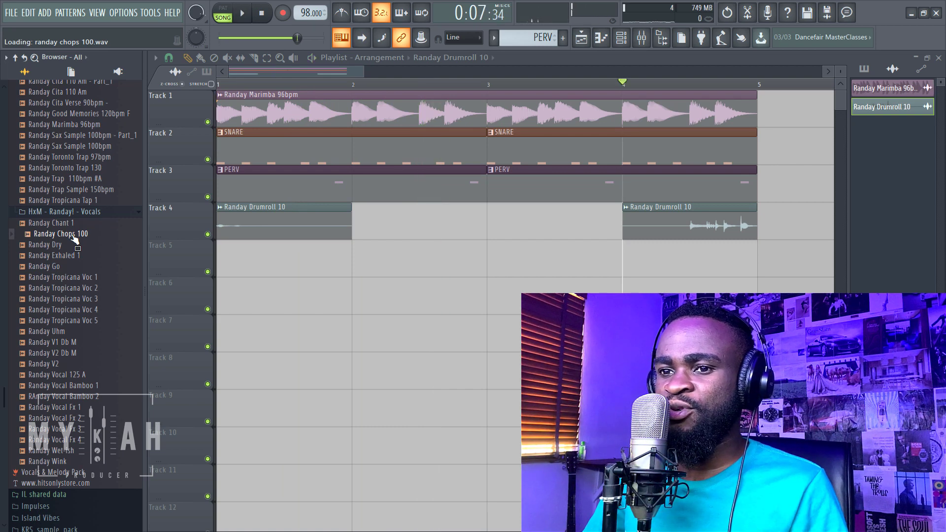
Step: Place Randay Chops 100 on Track 5 at bar 1 and time-stretch it to fill exactly four bars
{"action": "left_click_drag", "start_coordinate": [248, 269], "coordinate": [248, 268]}
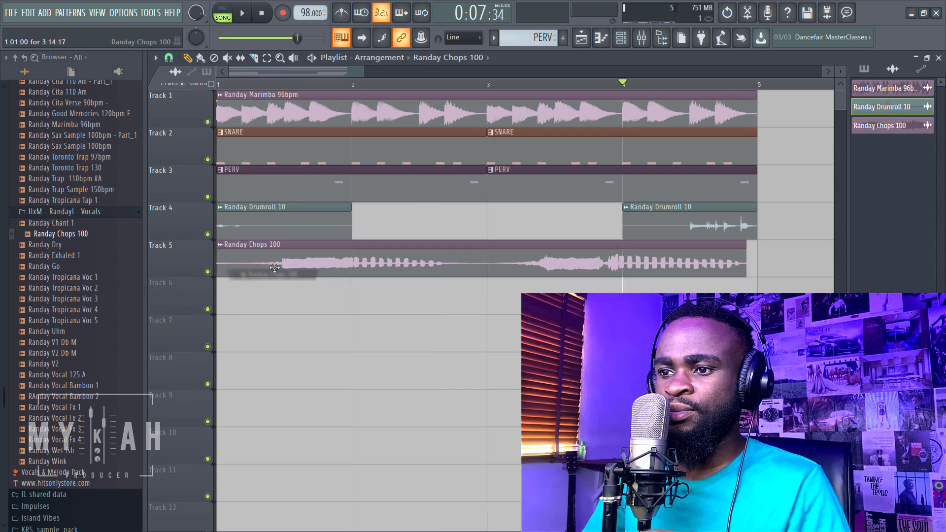
{"action": "double_click", "coordinate": [284, 267]}
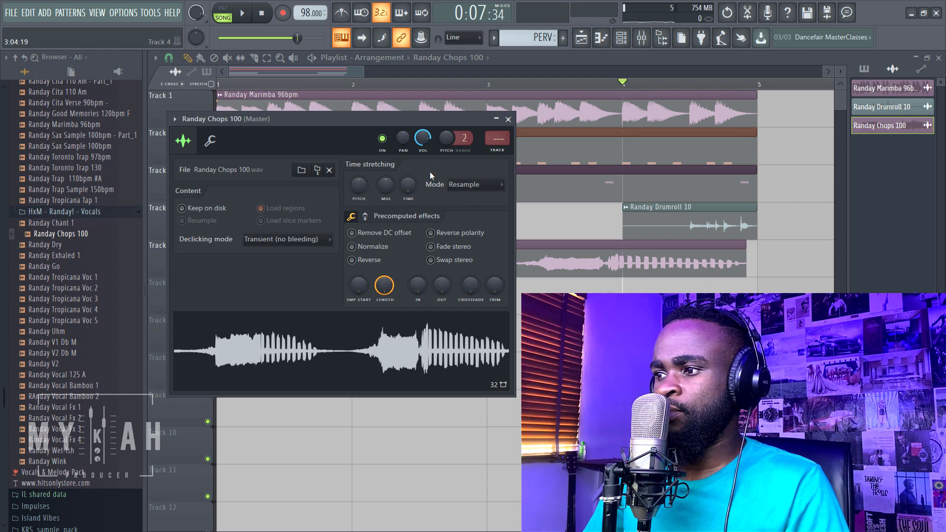
{"action": "left_click_drag", "start_coordinate": [343, 120], "coordinate": [435, 320]}
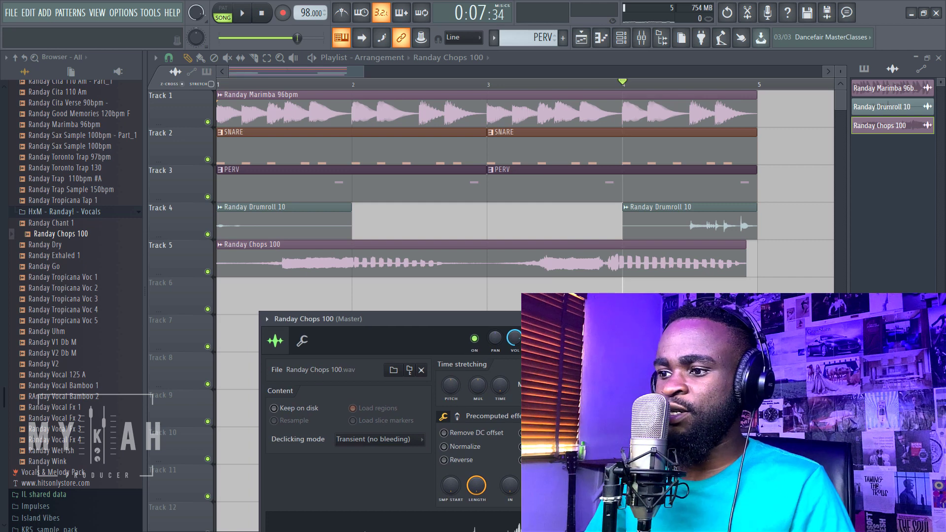
{"action": "right_click", "coordinate": [499, 389]}
{"action": "left_click", "coordinate": [515, 456]}
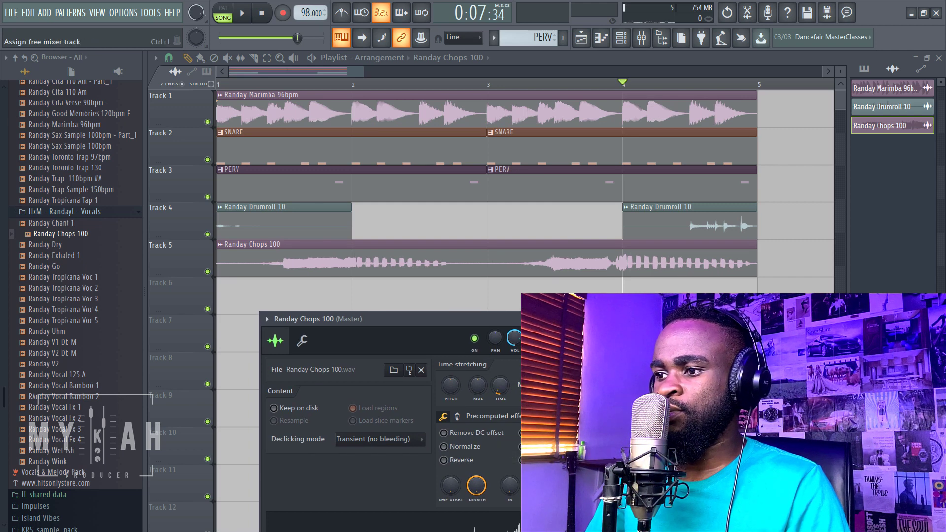
Step: Assign Randay Chops 100 to the free mixer track 8 and sidechain that track to INSTRUMENT BUS
{"action": "key", "text": "F9"}
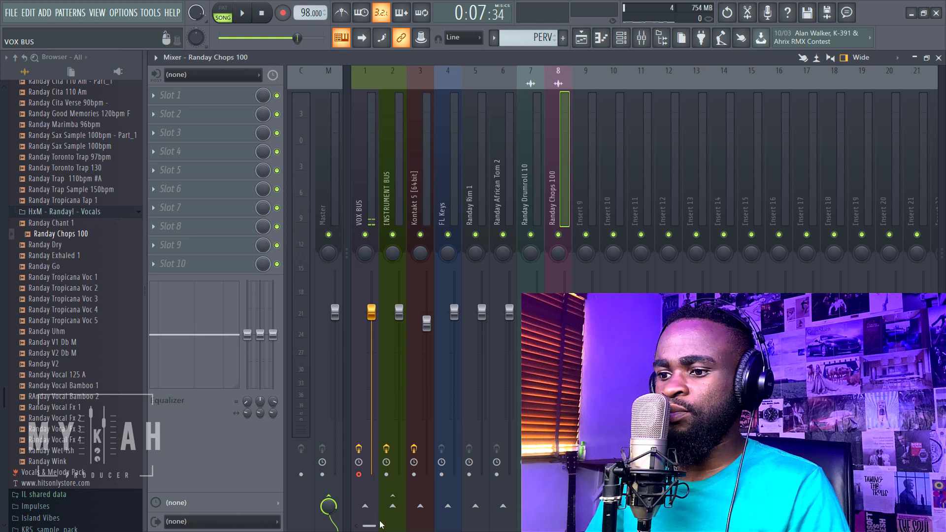
{"action": "right_click", "coordinate": [396, 514]}
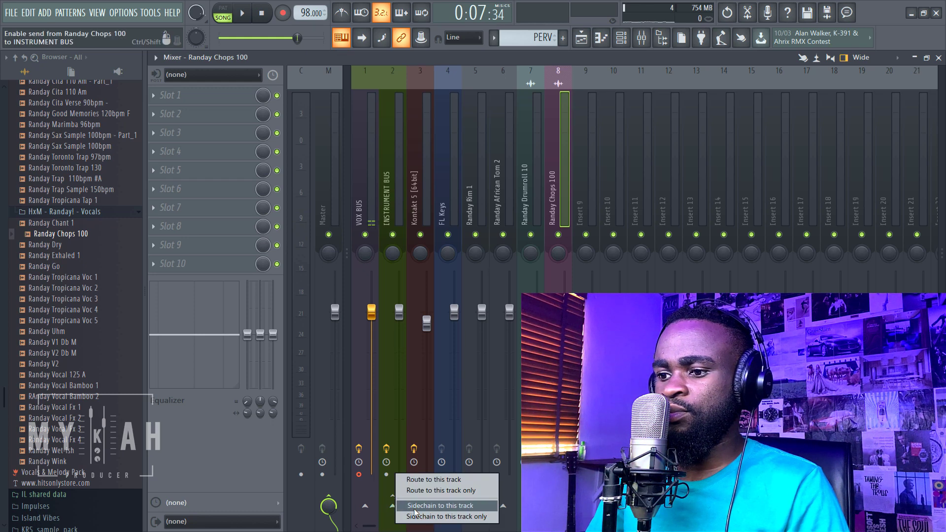
{"action": "left_click", "coordinate": [415, 508]}
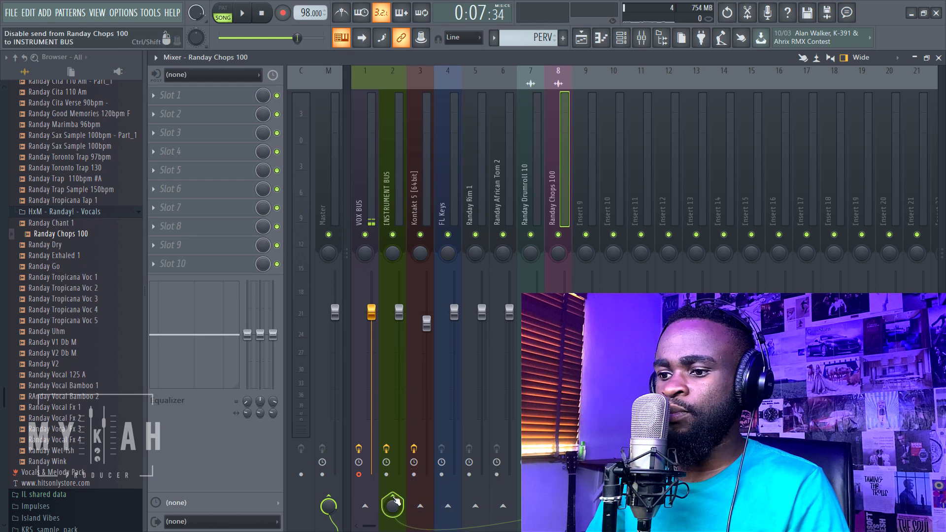
Step: Route mixer track 8 only to INSTRUMENT BUS and apply the Kontakt 5 [64bit] track state with its effects to it
{"action": "right_click", "coordinate": [396, 502]}
{"action": "left_click", "coordinate": [412, 491]}
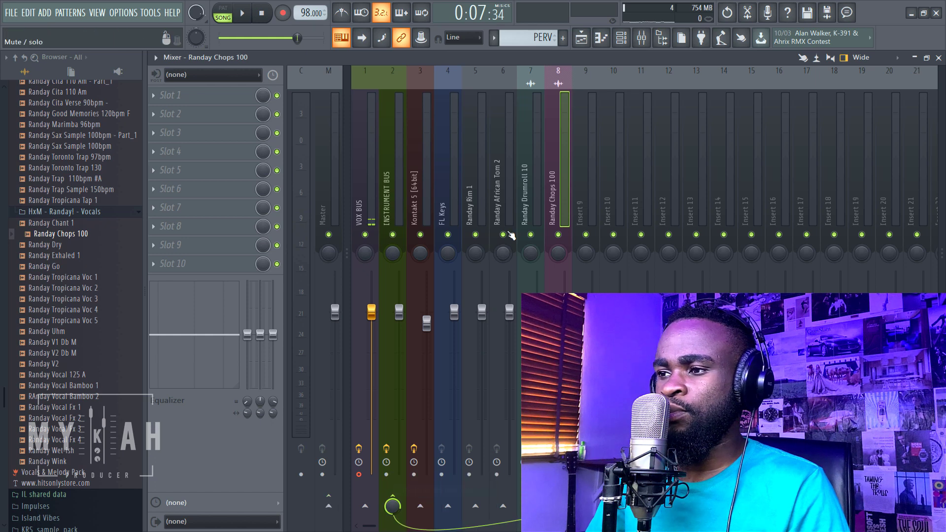
{"action": "left_click", "coordinate": [155, 58]}
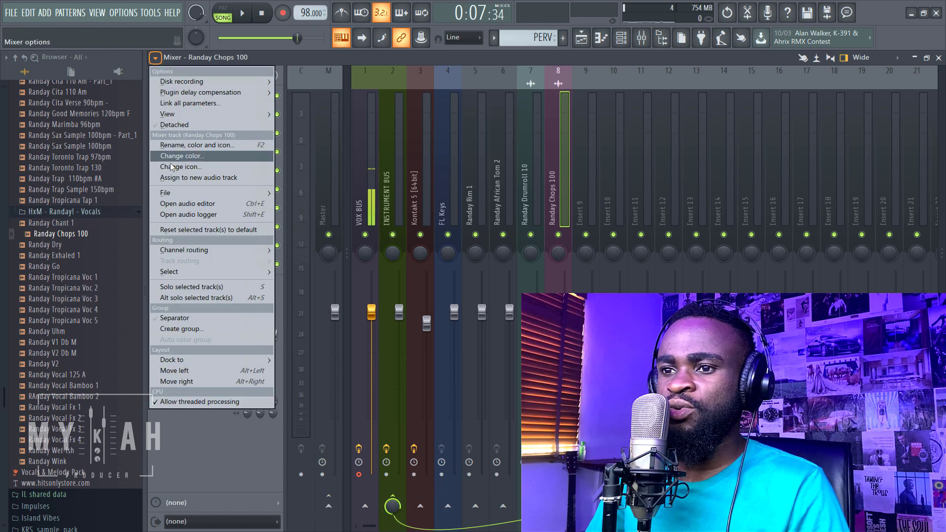
{"action": "mouse_move", "coordinate": [178, 193]}
{"action": "left_click", "coordinate": [453, 233]}
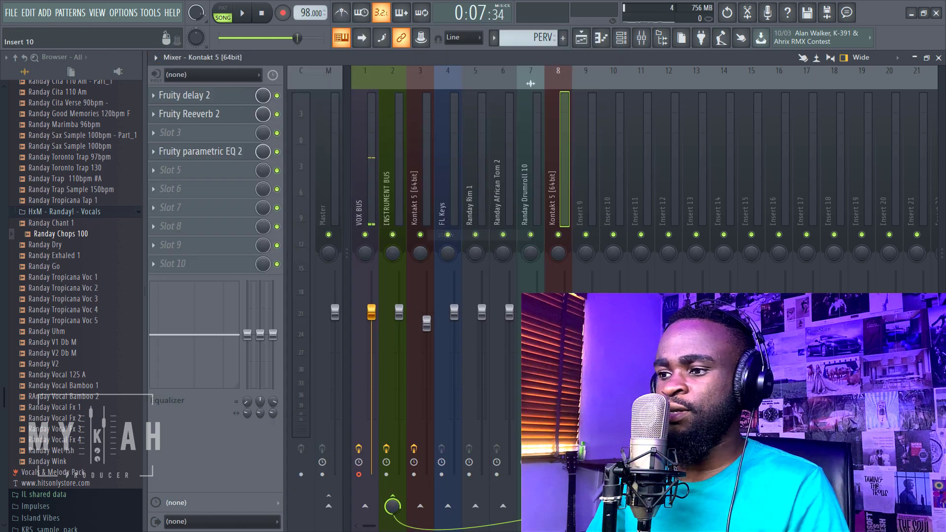
Step: Adjust the wet level of Fruity Reeverb 2 on mixer track 8 and move Fruity Parametric EQ 2 up to slot 3
{"action": "left_click", "coordinate": [207, 115]}
{"action": "left_click_drag", "start_coordinate": [484, 177], "coordinate": [484, 178]}
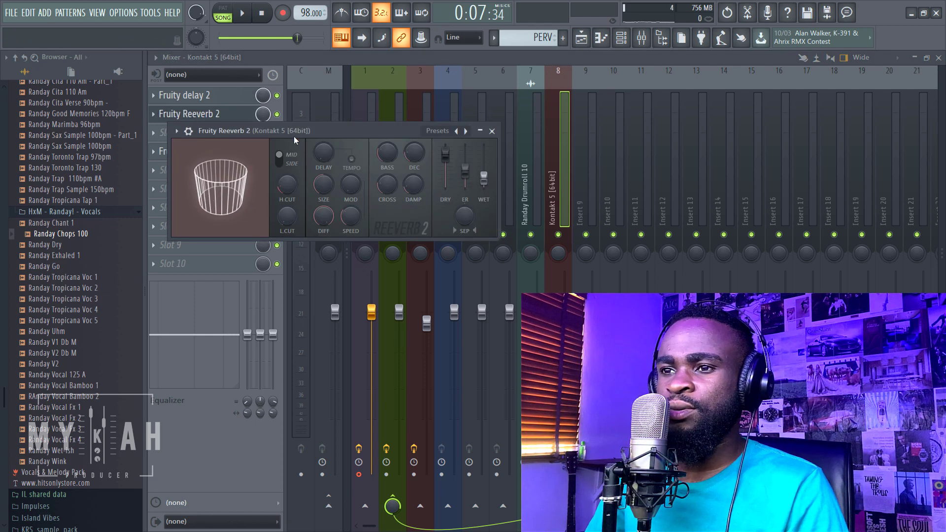
{"action": "left_click", "coordinate": [258, 105]}
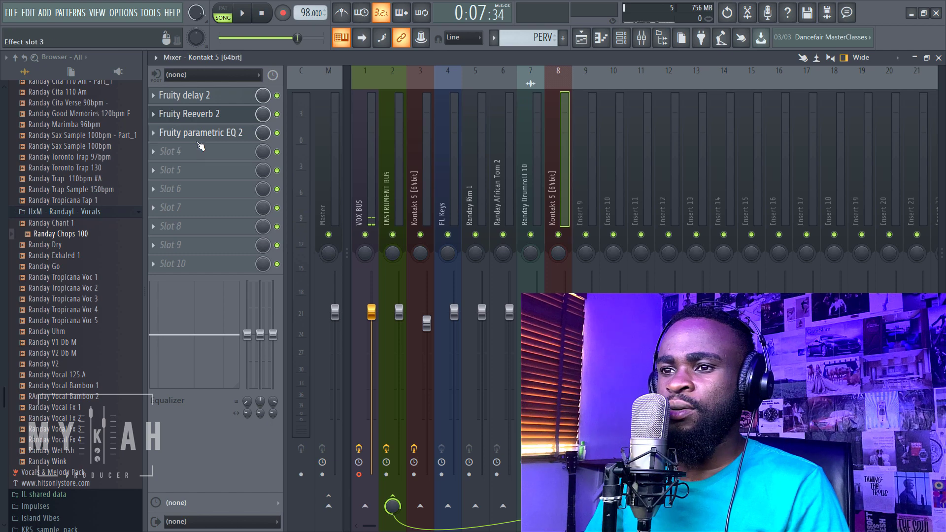
Step: Add Fruity Love Philter to slot 4 of mixer track 8 and load its Simple triangle lowpass LFO preset
{"action": "left_click", "coordinate": [200, 157]}
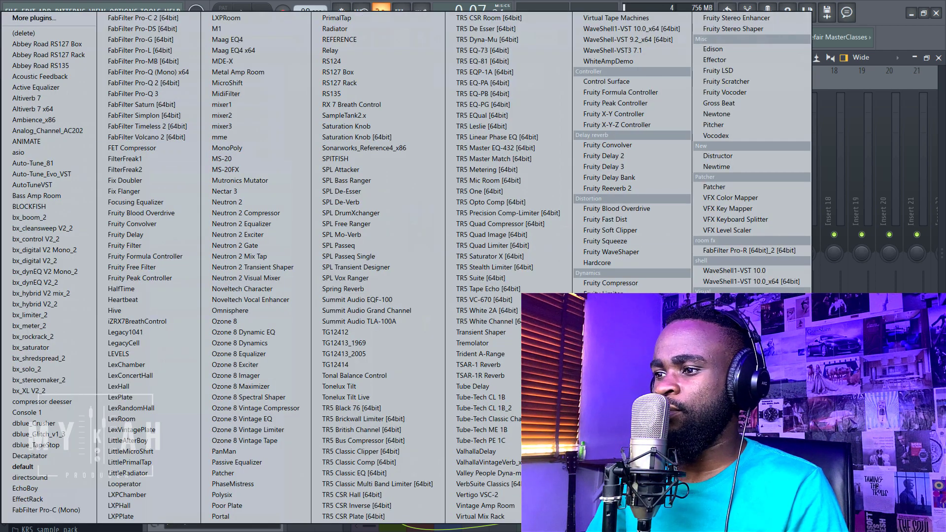
{"action": "left_click", "coordinate": [572, 289]}
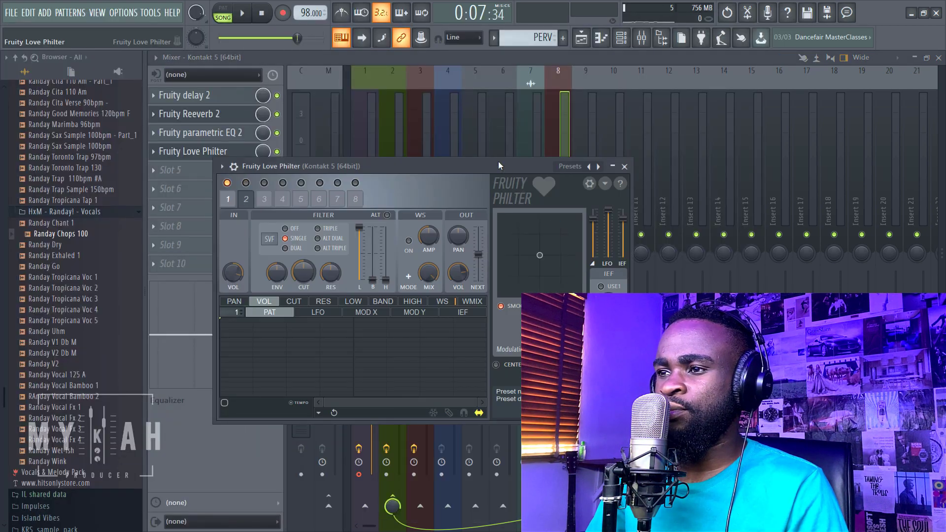
{"action": "left_click_drag", "start_coordinate": [499, 165], "coordinate": [588, 165]}
{"action": "left_click", "coordinate": [687, 166]}
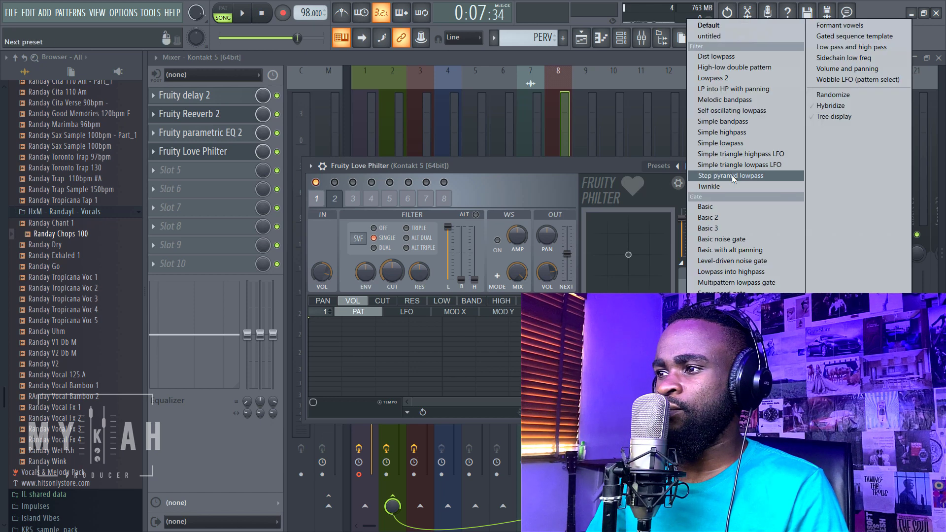
{"action": "left_click", "coordinate": [704, 168]}
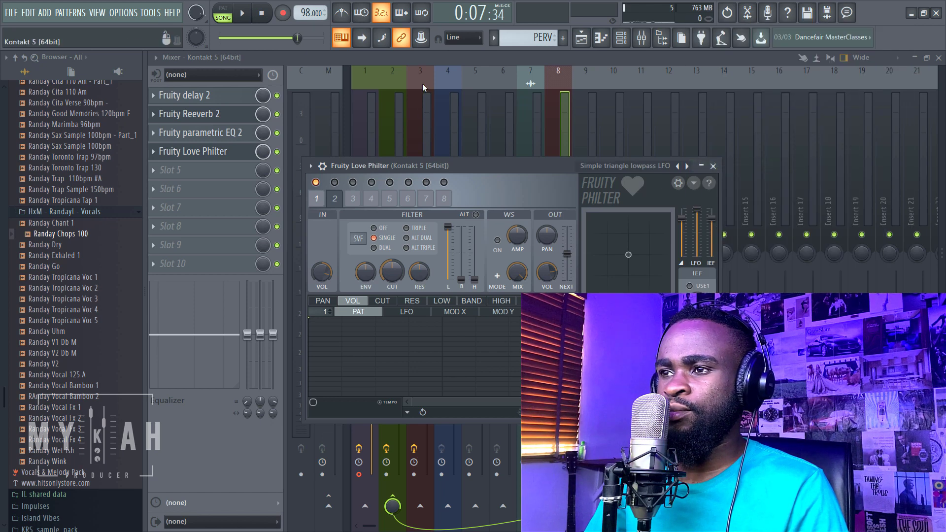
Step: Play the song to hear the processed vocal chops while checking the playlist and the mixer levels
{"action": "left_click", "coordinate": [428, 63]}
{"action": "key", "text": "space"}
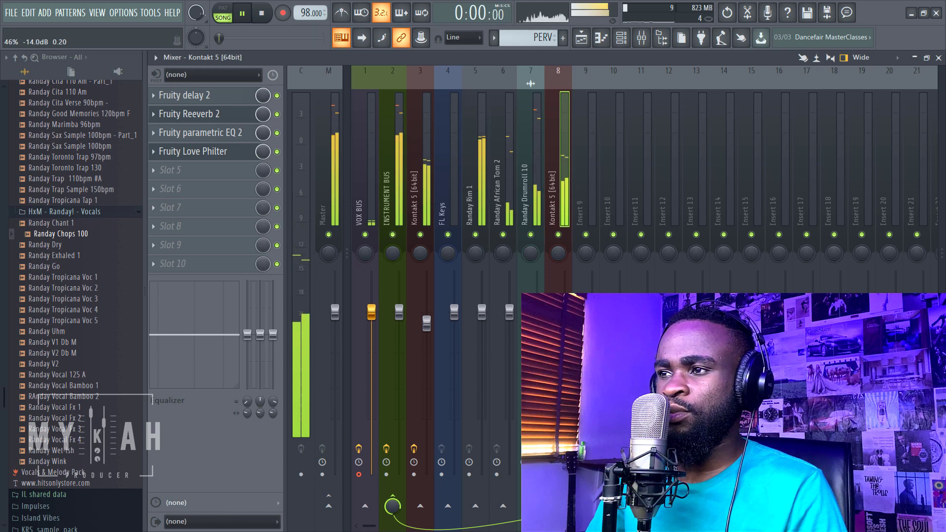
{"action": "left_click", "coordinate": [582, 40]}
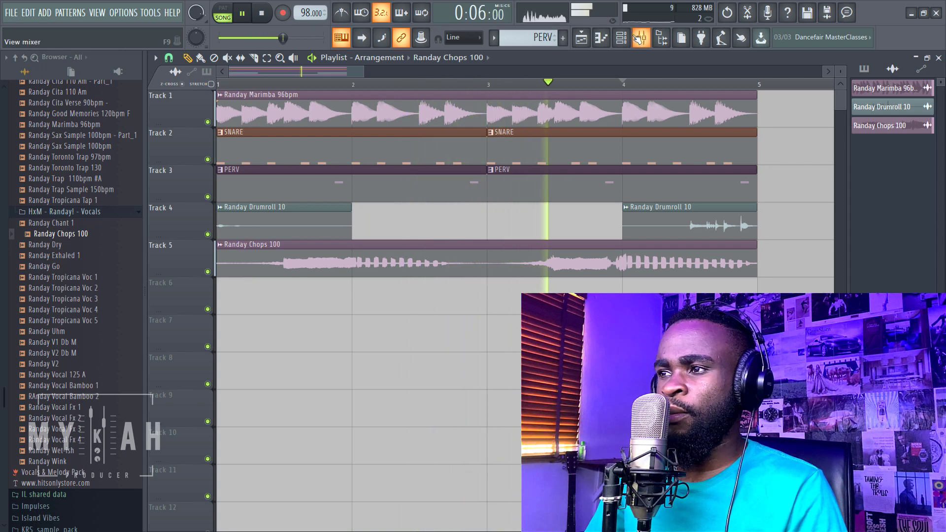
{"action": "key", "text": "F9"}
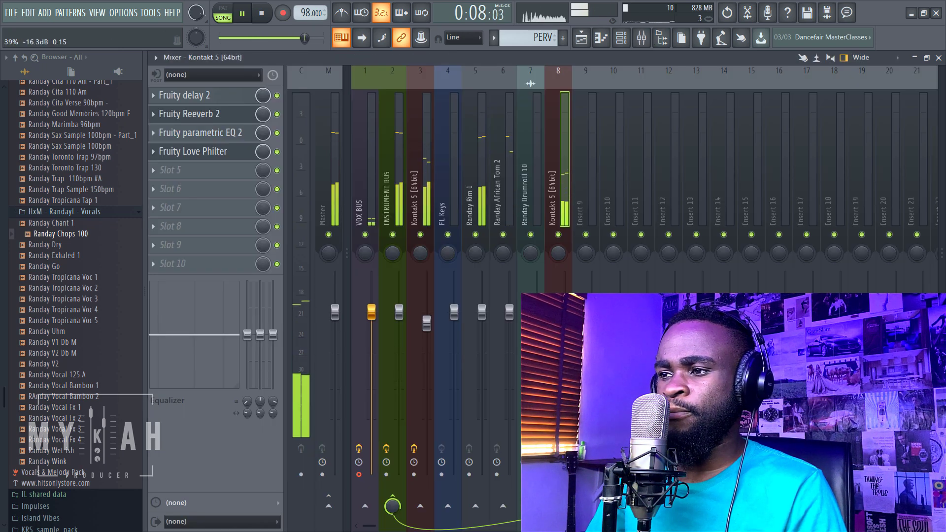
Step: Shorten the Randay Chops 100 clip on Track 5 to two bars, place a copy at bar 3, and play the result
{"action": "key", "text": "F5"}
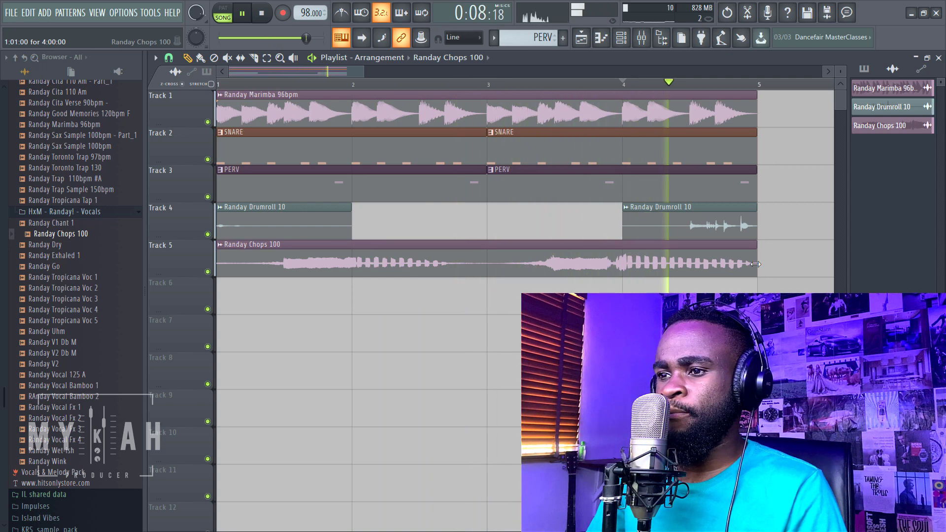
{"action": "left_click_drag", "start_coordinate": [755, 265], "coordinate": [487, 264]}
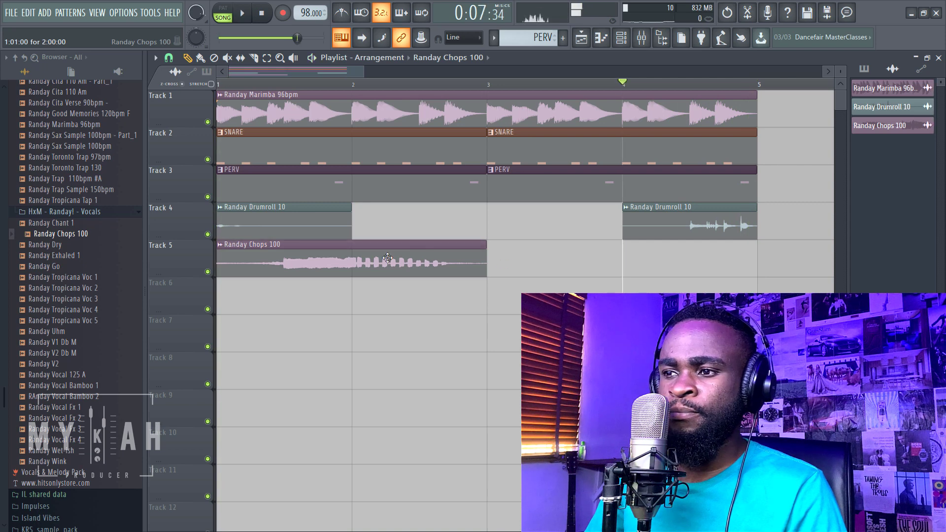
{"action": "left_click", "coordinate": [494, 270]}
{"action": "key", "text": "space"}
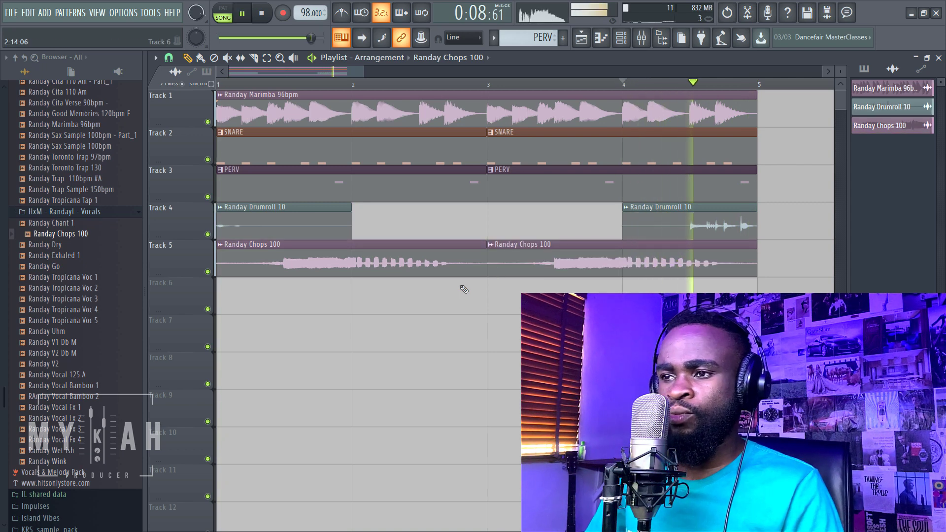
Step: Look through the Drums & Rolls Pack samples for another percussion sound and audition Randay Hit 3 against the beat
{"action": "scroll", "coordinate": [250, 106], "scroll_direction": "up", "scroll_amount": 3}
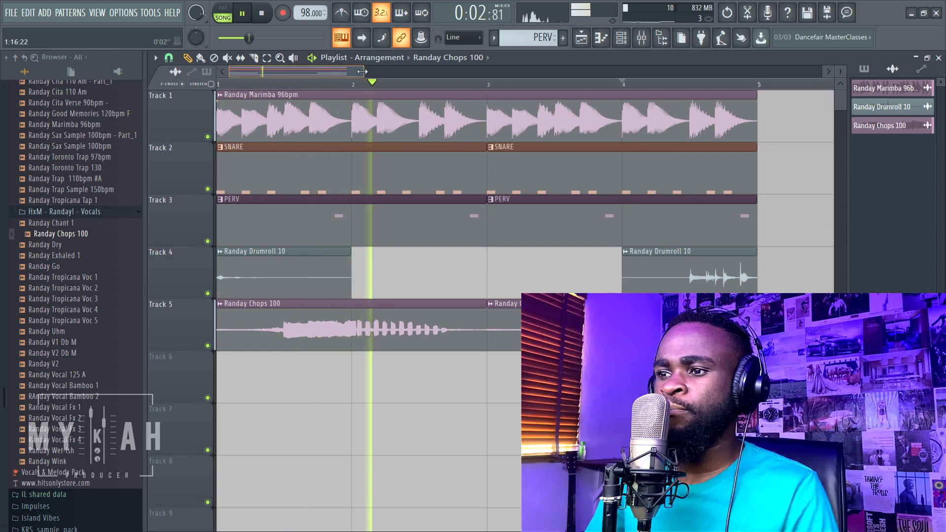
{"action": "left_click_drag", "start_coordinate": [364, 73], "coordinate": [338, 74]}
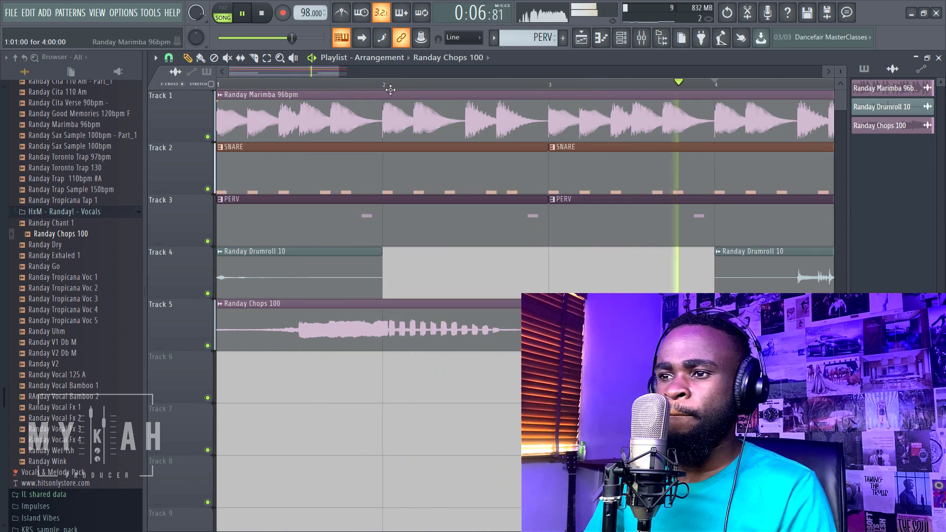
{"action": "scroll", "coordinate": [391, 89], "scroll_direction": "down", "scroll_amount": 3}
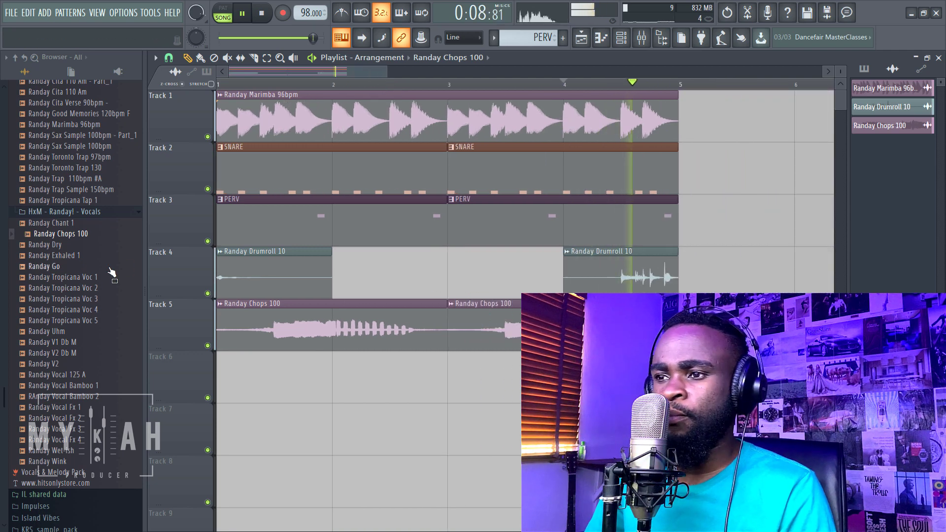
{"action": "scroll", "coordinate": [87, 271], "scroll_direction": "up", "scroll_amount": 6}
{"action": "scroll", "coordinate": [87, 274], "scroll_direction": "up", "scroll_amount": 10}
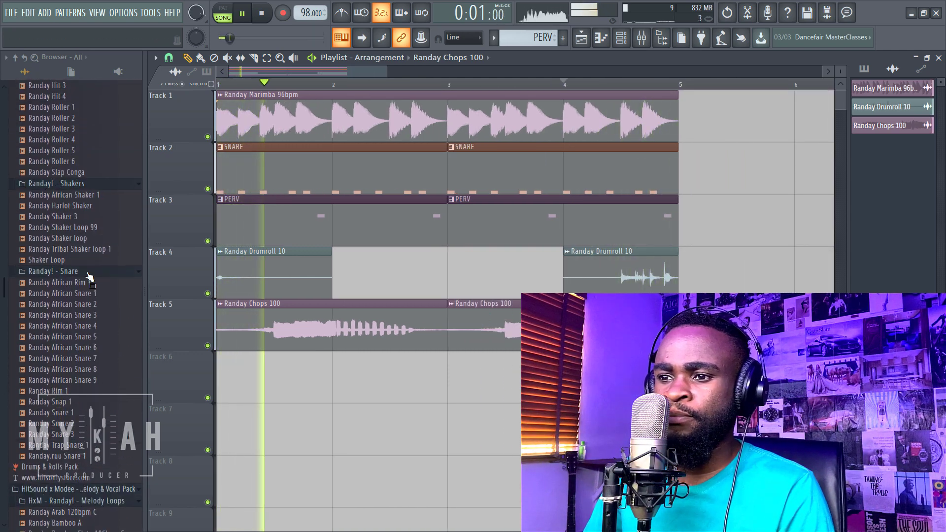
{"action": "scroll", "coordinate": [87, 266], "scroll_direction": "up", "scroll_amount": 8}
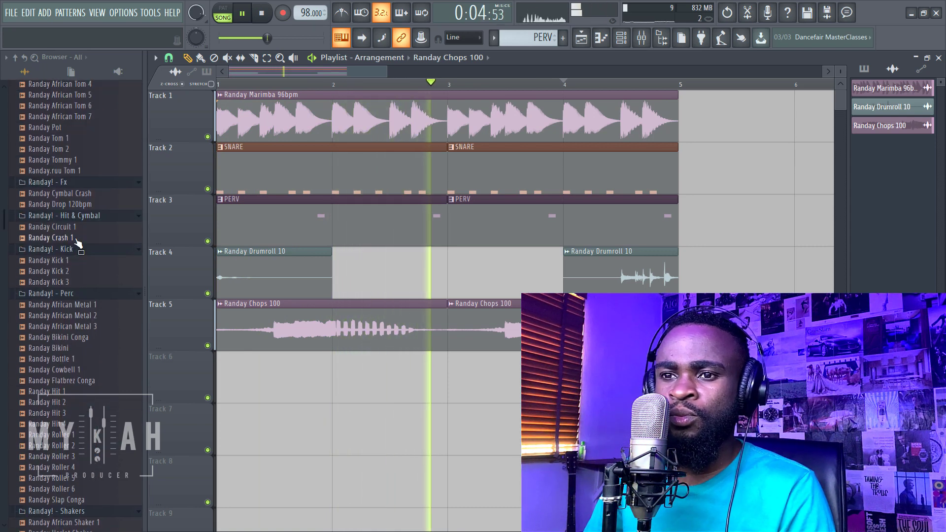
{"action": "scroll", "coordinate": [74, 234], "scroll_direction": "up", "scroll_amount": 6}
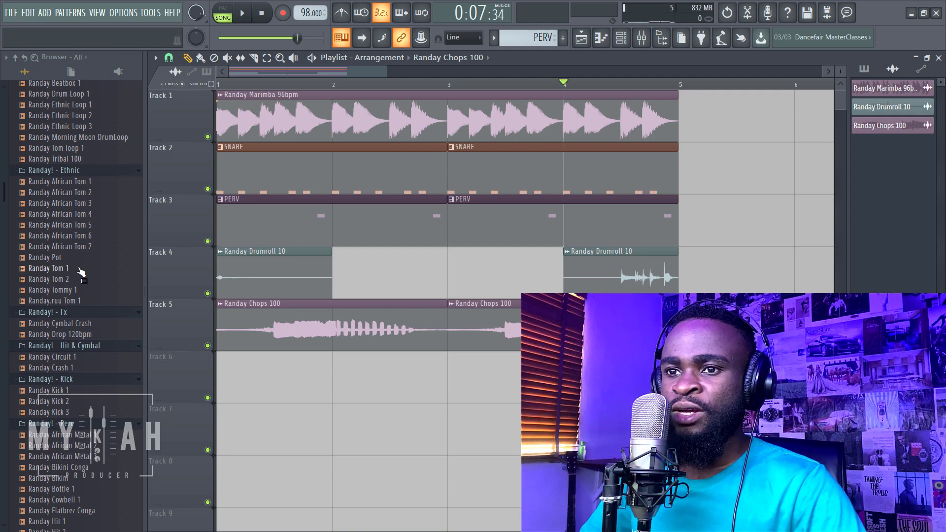
{"action": "scroll", "coordinate": [83, 271], "scroll_direction": "up", "scroll_amount": 8}
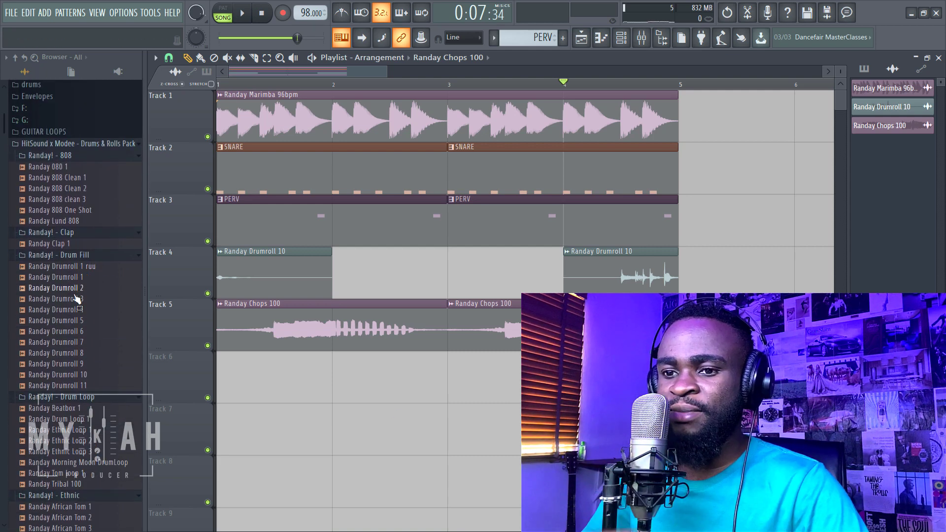
{"action": "scroll", "coordinate": [79, 296], "scroll_direction": "down", "scroll_amount": 4}
{"action": "scroll", "coordinate": [75, 314], "scroll_direction": "down", "scroll_amount": 1}
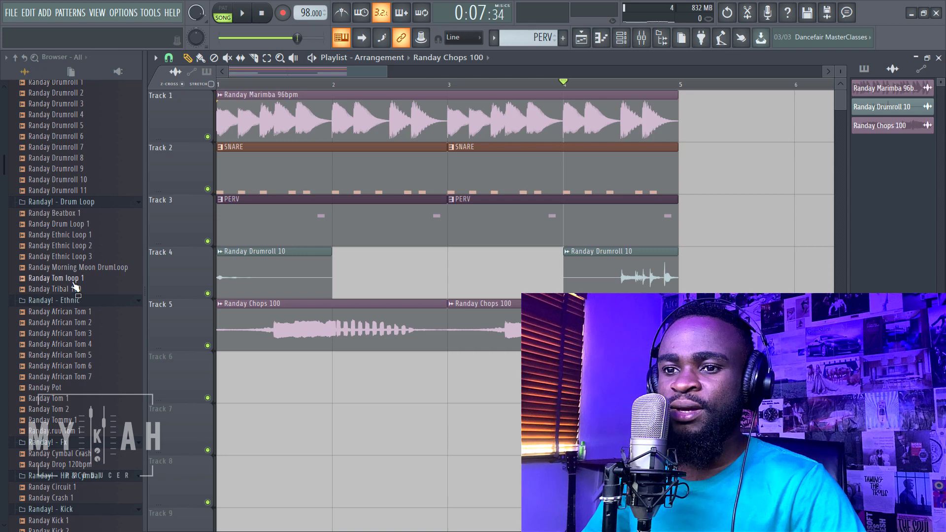
{"action": "scroll", "coordinate": [71, 316], "scroll_direction": "down", "scroll_amount": 4}
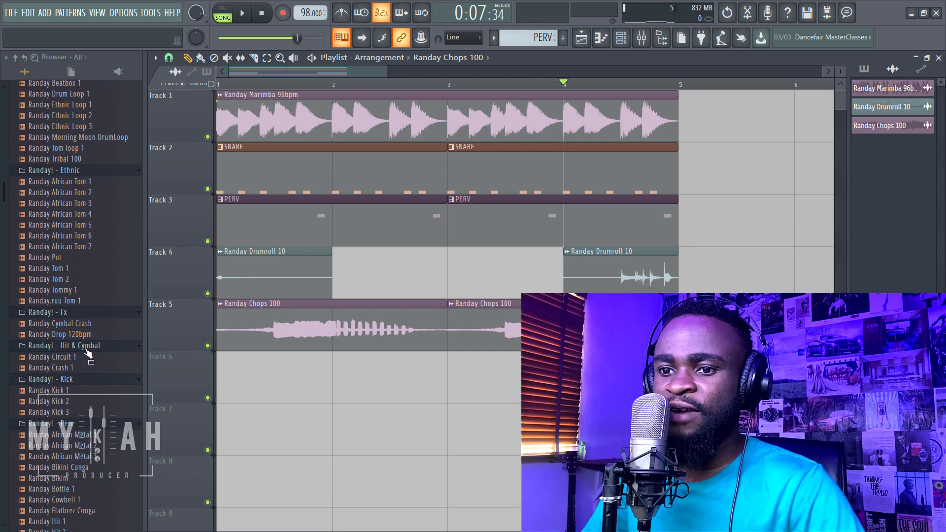
{"action": "scroll", "coordinate": [90, 390], "scroll_direction": "down", "scroll_amount": 4}
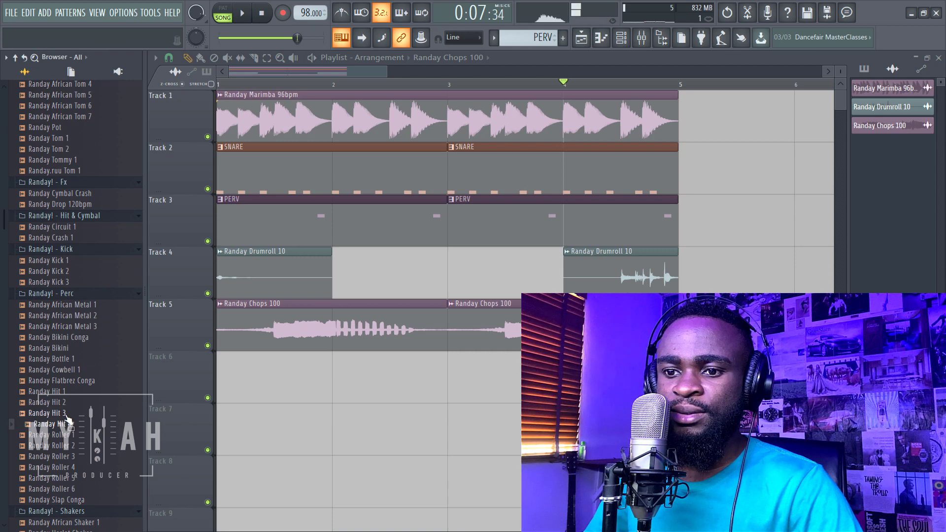
{"action": "key", "text": "space"}
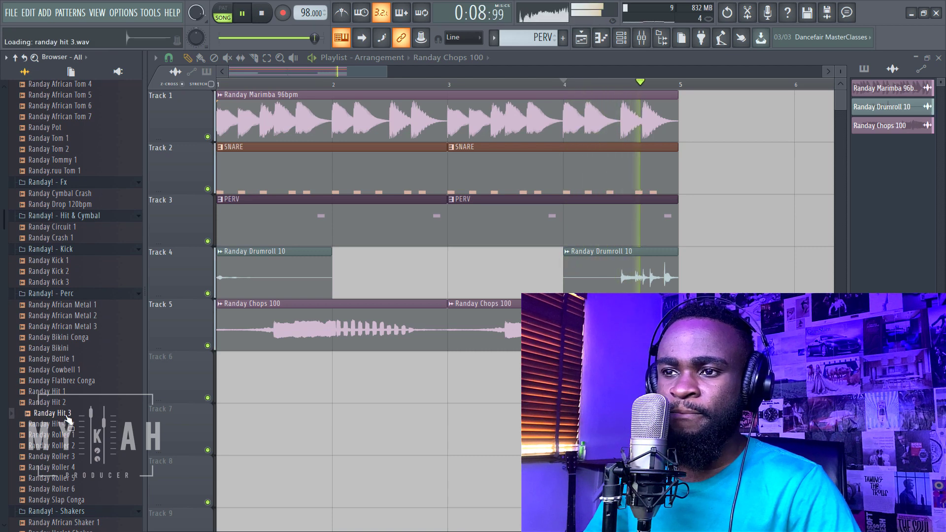
{"action": "left_click", "coordinate": [68, 418]}
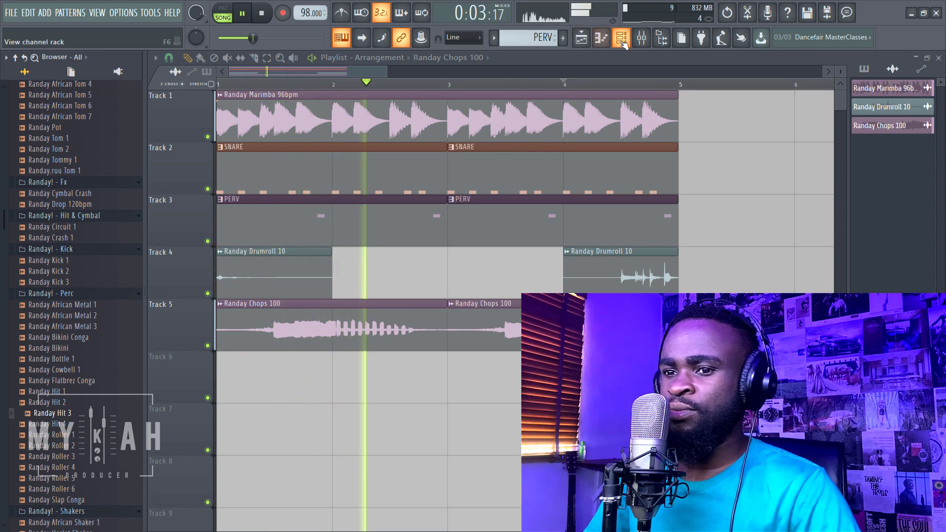
Step: Stop playback, add Randay Hit 3 to the channel rack, and raise the sample's fade-out amount
{"action": "key", "text": "space"}
{"action": "key", "text": "F6"}
{"action": "left_click_drag", "start_coordinate": [63, 418], "coordinate": [356, 232]}
{"action": "left_click", "coordinate": [372, 251]}
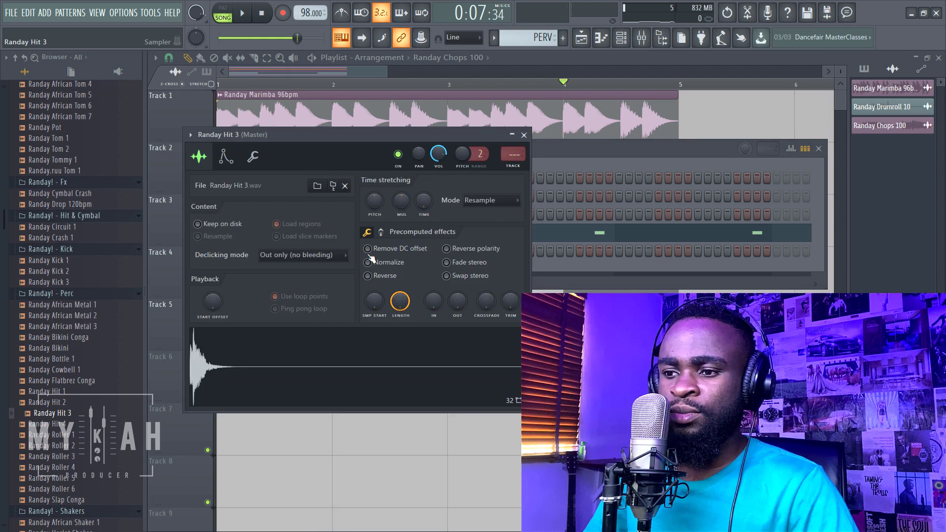
{"action": "left_click_drag", "start_coordinate": [457, 301], "coordinate": [457, 295]}
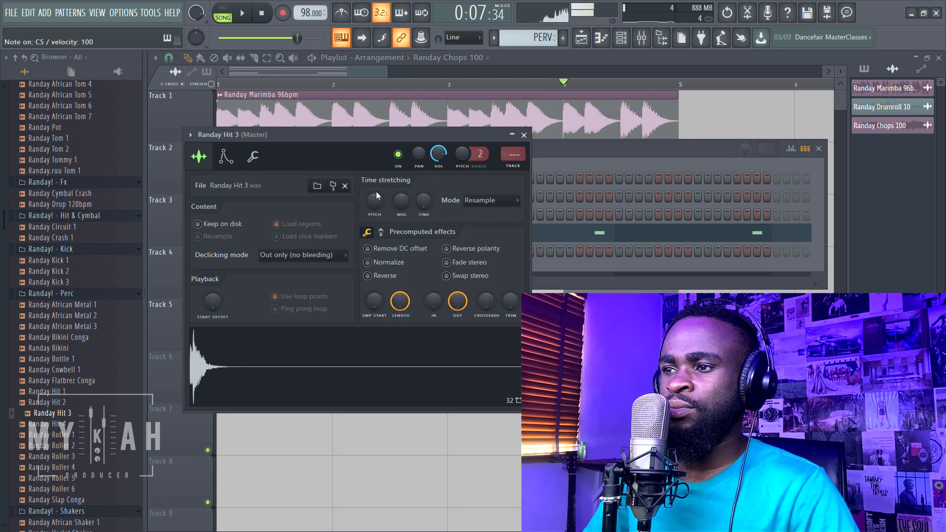
Step: Assign Randay Hit 3 to the free mixer track 9 and route that track only to INSTRUMENT BUS
{"action": "key", "text": "ctrl+l"}
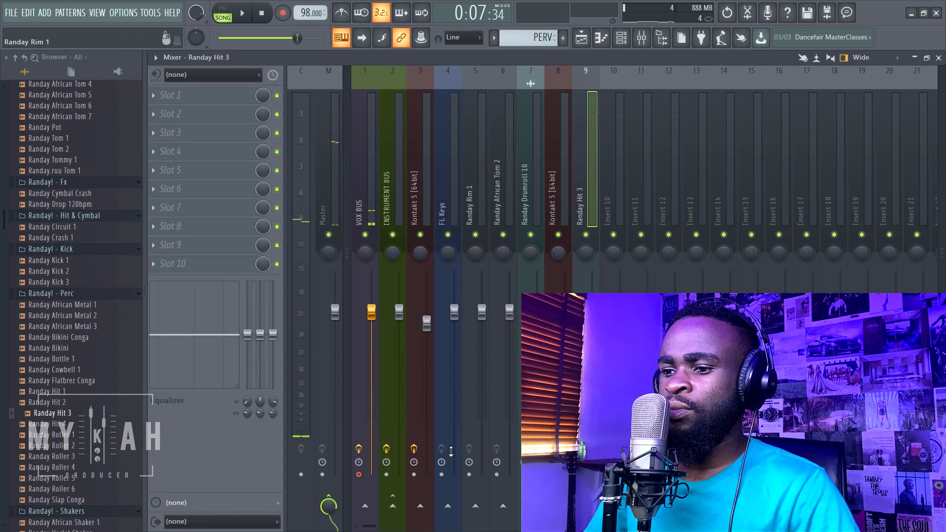
{"action": "right_click", "coordinate": [393, 513]}
{"action": "left_click", "coordinate": [424, 491]}
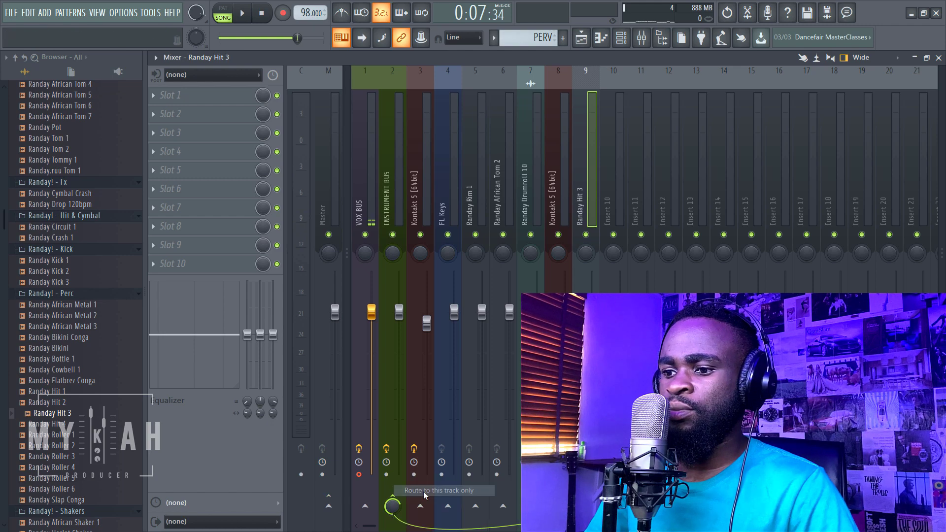
Step: Load the Waves Smack Attack transient shaper in slot 1 of the Randay Hit 3 track with sustain -100 and output -5.7
{"action": "left_click", "coordinate": [198, 94]}
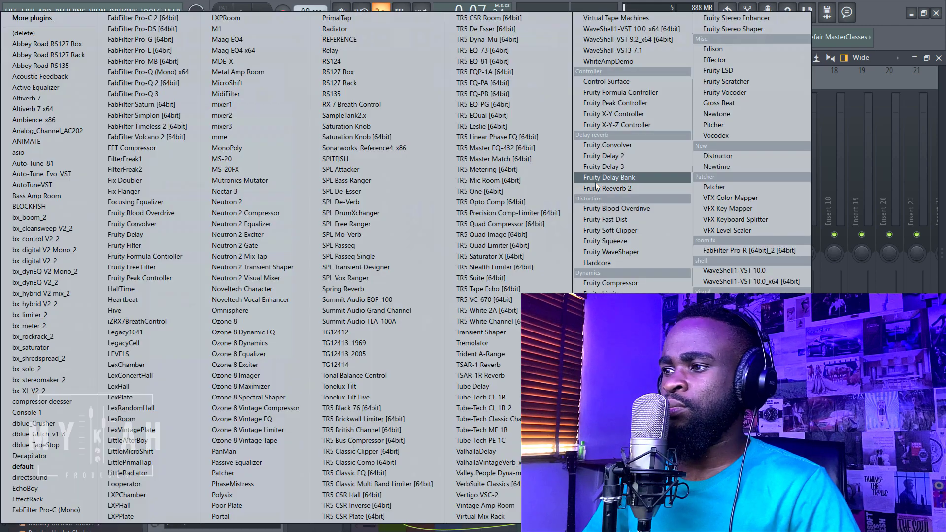
{"action": "left_click", "coordinate": [728, 279]}
{"action": "left_click", "coordinate": [321, 242]}
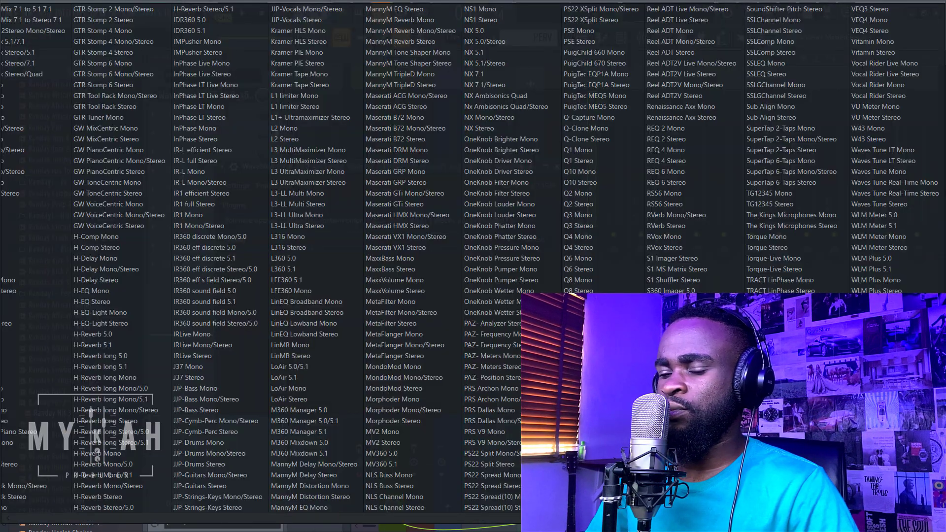
{"action": "left_click", "coordinate": [675, 424]}
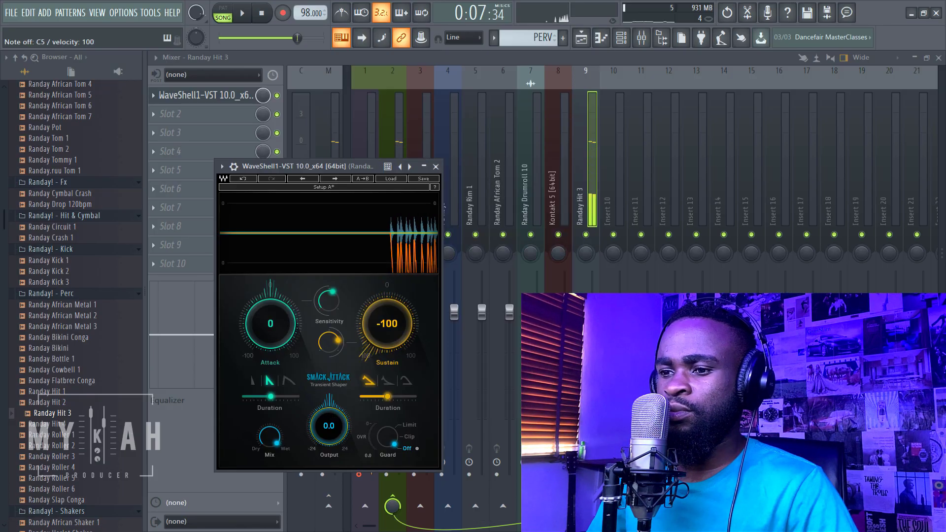
{"action": "left_click_drag", "start_coordinate": [329, 426], "coordinate": [329, 439]}
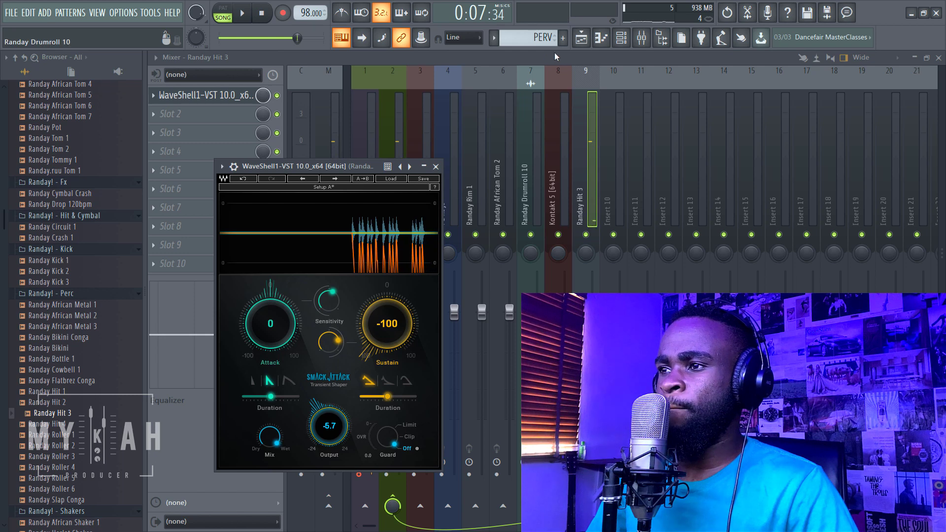
Step: Create a new green pattern named METAL and place it at the start of Track 6 in the playlist
{"action": "key", "text": "F5"}
{"action": "left_click", "coordinate": [493, 38]}
{"action": "left_click", "coordinate": [561, 50]}
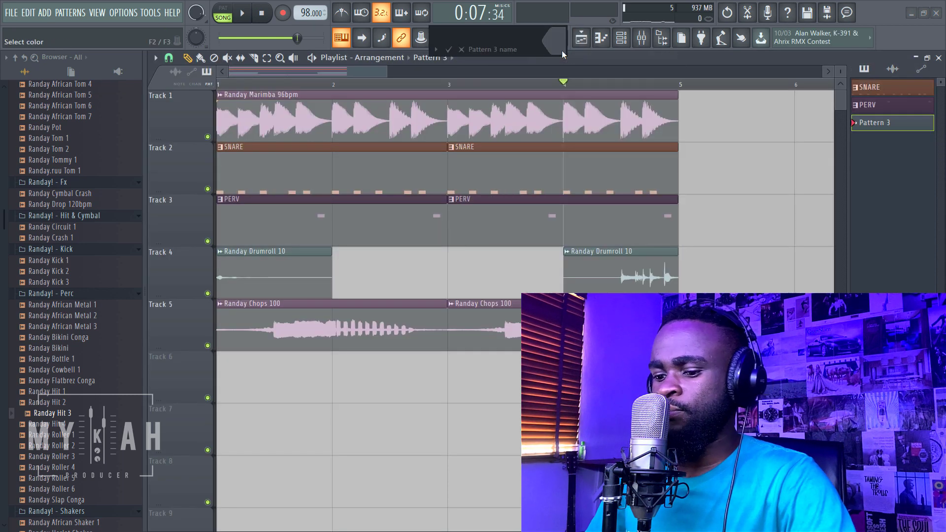
{"action": "type", "text": "METAL"}
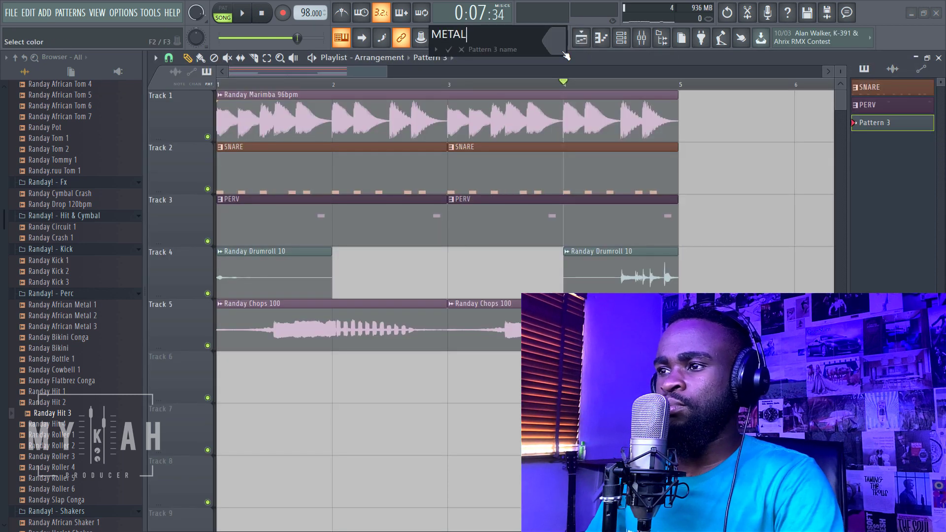
{"action": "left_click", "coordinate": [566, 55]}
{"action": "left_click", "coordinate": [569, 61]}
{"action": "key", "text": "Return"}
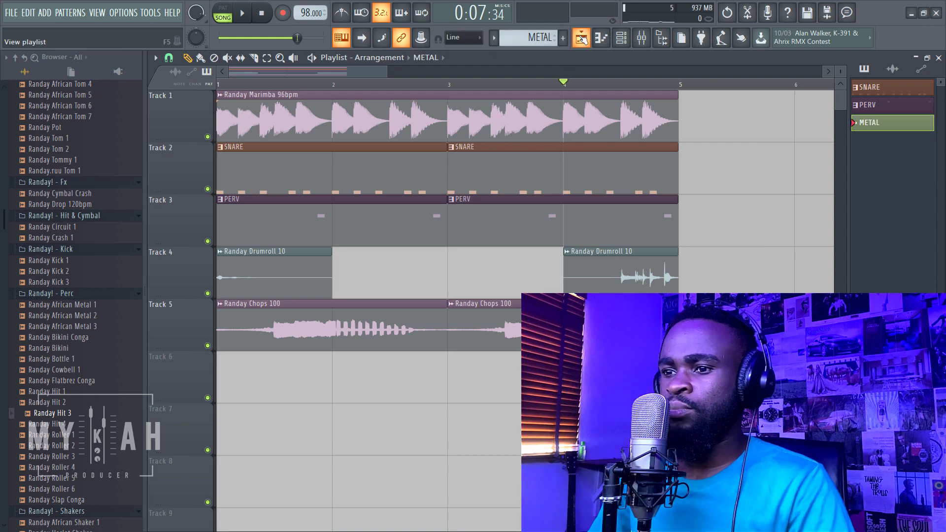
{"action": "left_click", "coordinate": [581, 39]}
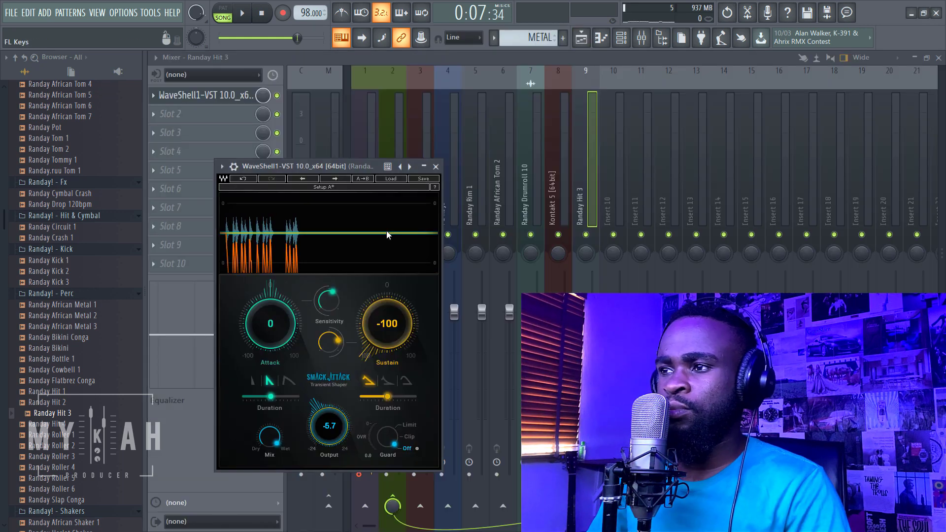
{"action": "left_click", "coordinate": [583, 39]}
{"action": "left_click", "coordinate": [254, 384]}
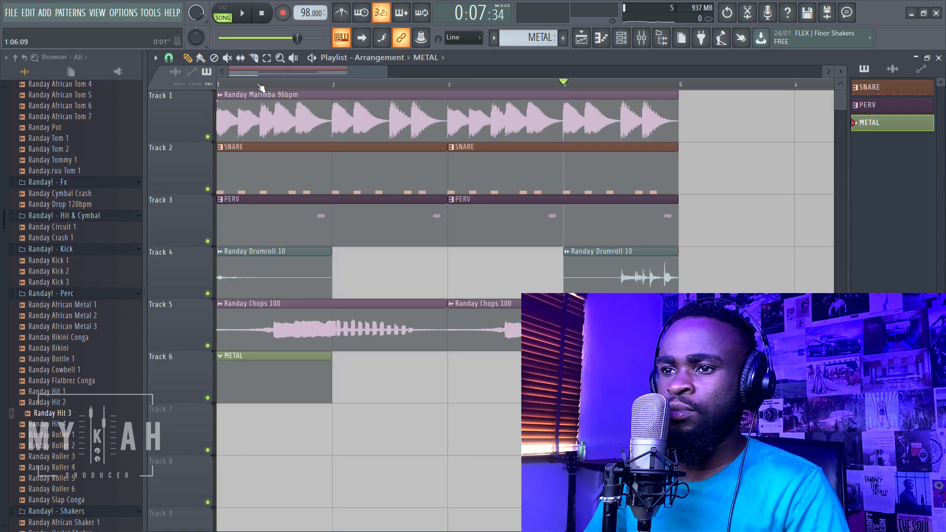
Step: Enter C5 notes for Randay Hit 3 on steps 4 and 15 of METAL at 90% velocity, and repeat the clip along Track 6
{"action": "left_click", "coordinate": [602, 38]}
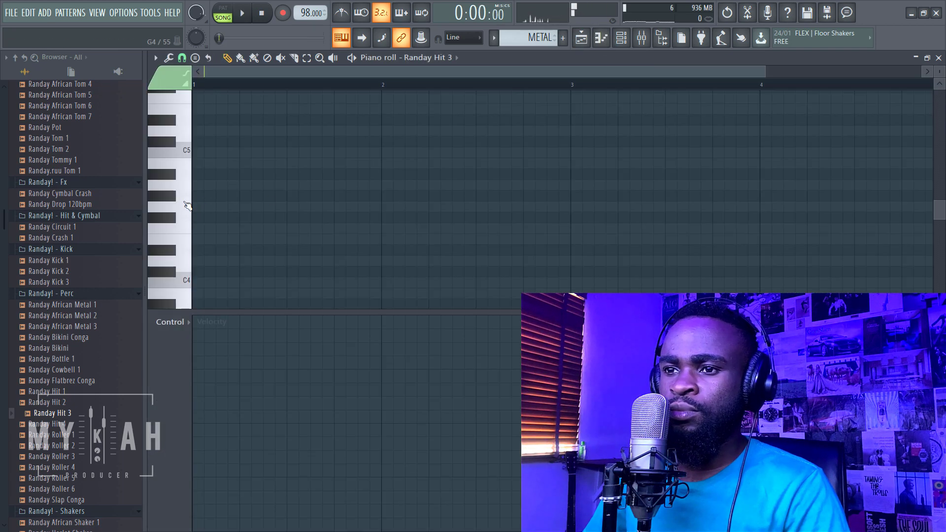
{"action": "left_click", "coordinate": [230, 152]}
{"action": "key", "text": "space"}
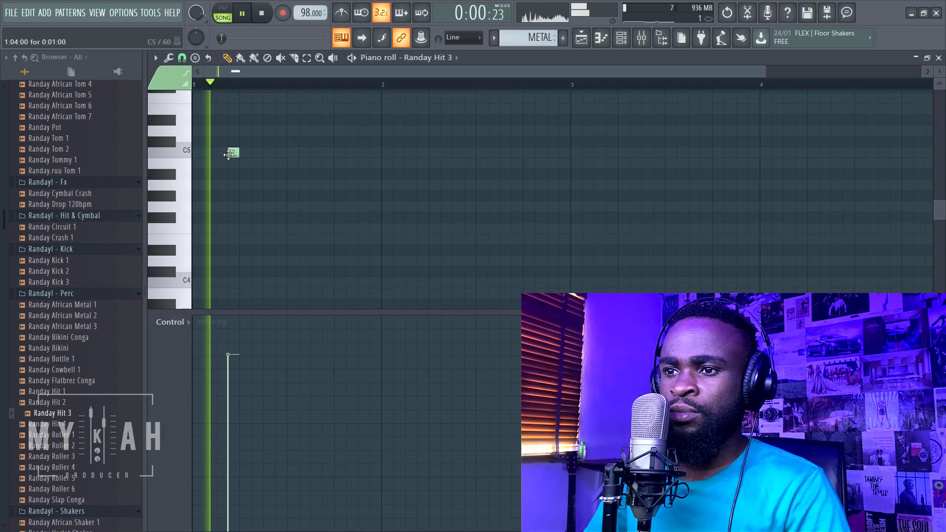
{"action": "left_click", "coordinate": [229, 338]}
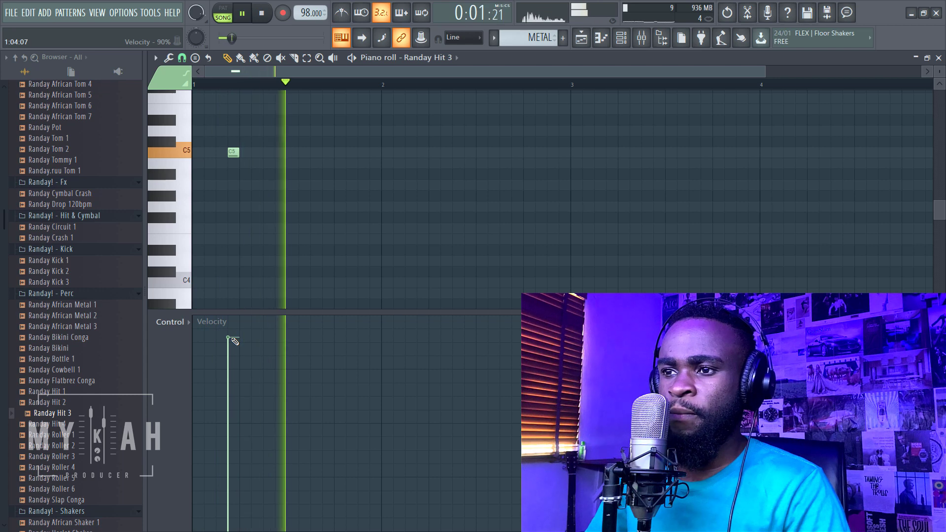
{"action": "left_click", "coordinate": [363, 152]}
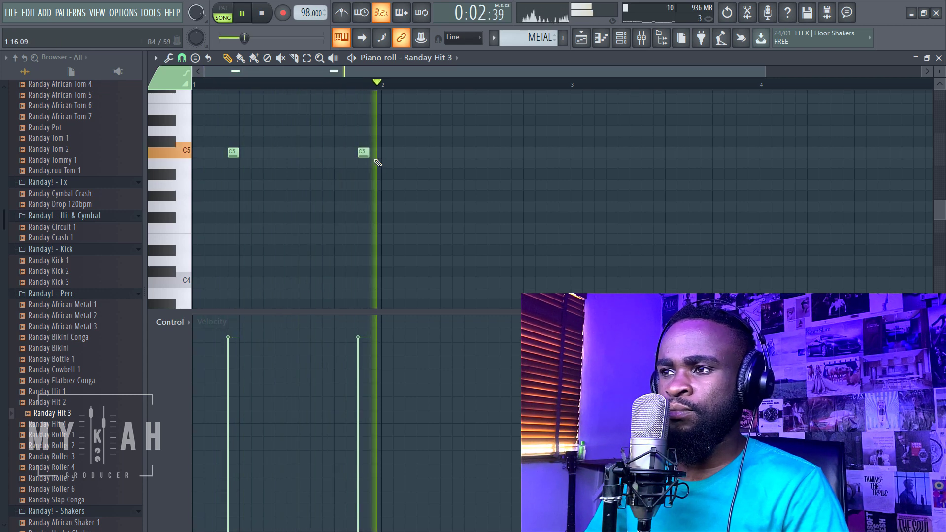
{"action": "left_click", "coordinate": [581, 38]}
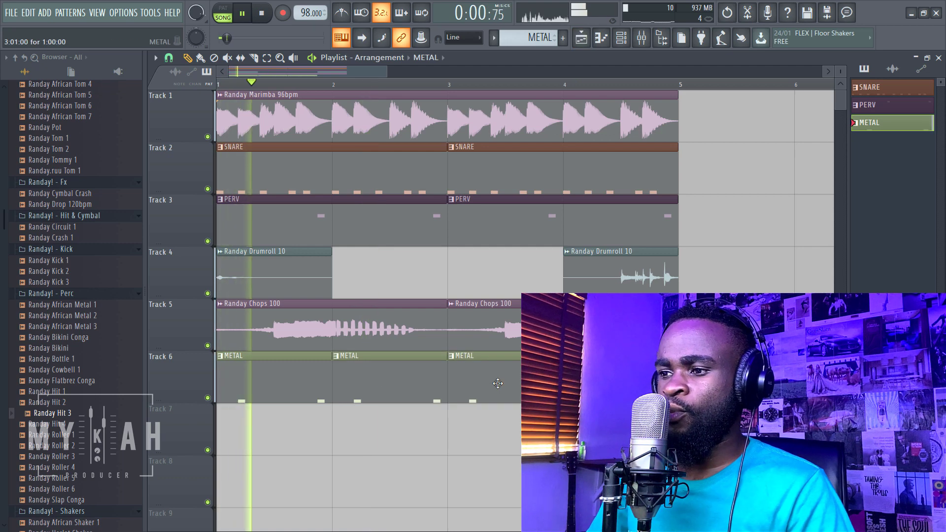
{"action": "left_click_drag", "start_coordinate": [387, 72], "coordinate": [353, 78]}
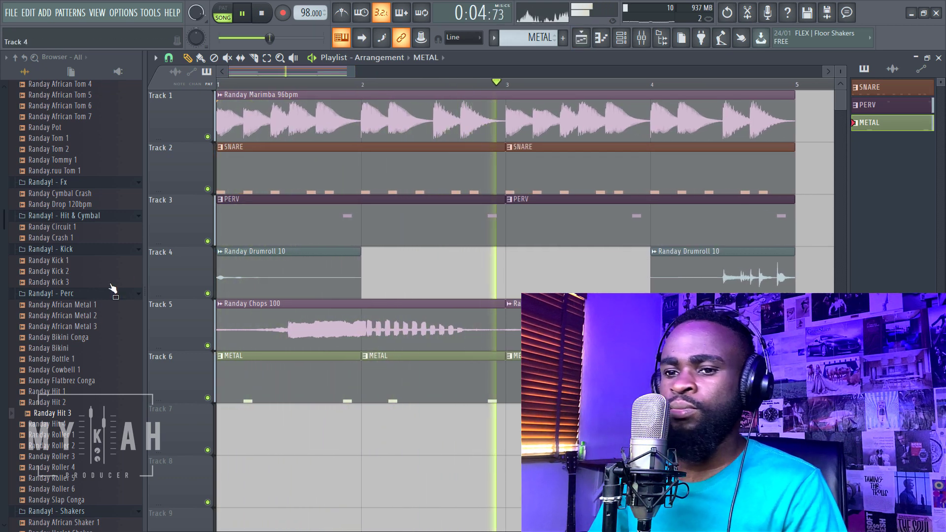
Step: Look through the Drums & Rolls Pack samples for a kick while the beat plays, stop playback, and audition the kick sounds
{"action": "scroll", "coordinate": [86, 261], "scroll_direction": "up", "scroll_amount": 6}
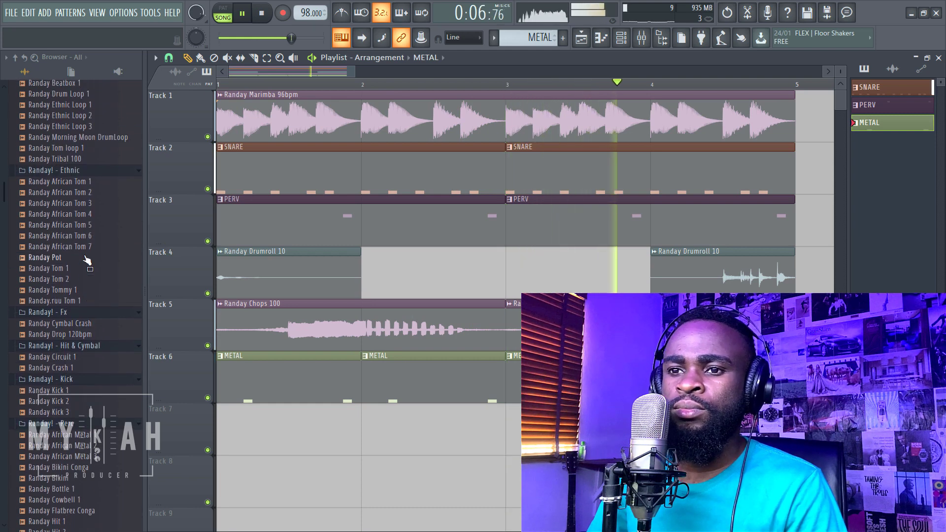
{"action": "scroll", "coordinate": [86, 261], "scroll_direction": "up", "scroll_amount": 8}
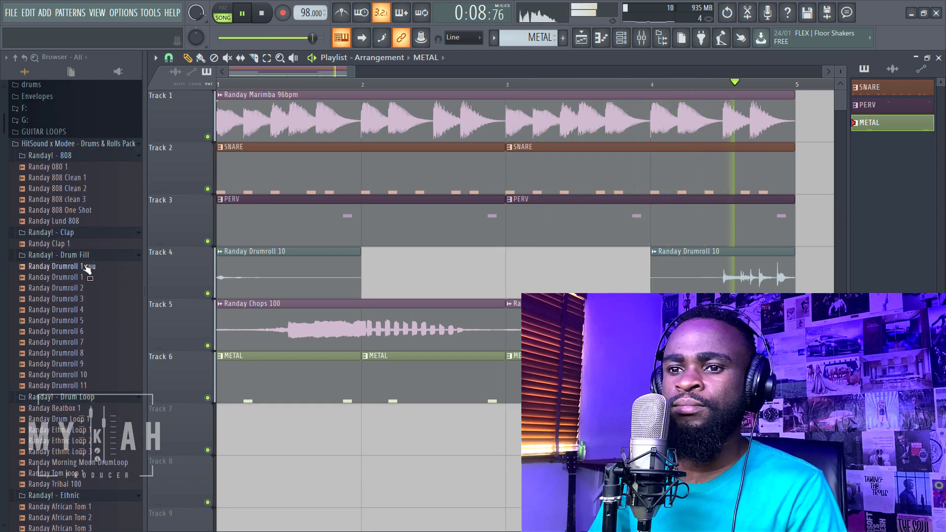
{"action": "scroll", "coordinate": [87, 290], "scroll_direction": "down", "scroll_amount": 6}
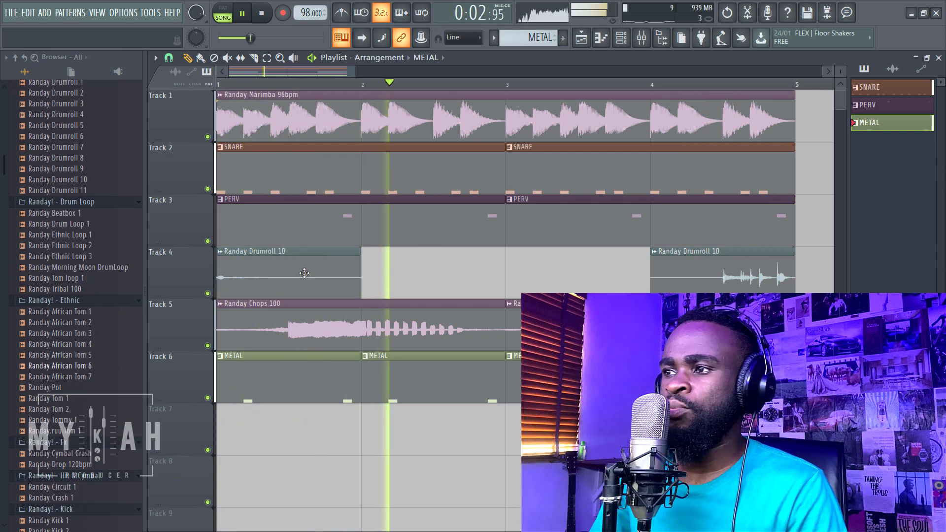
{"action": "left_click", "coordinate": [648, 41]}
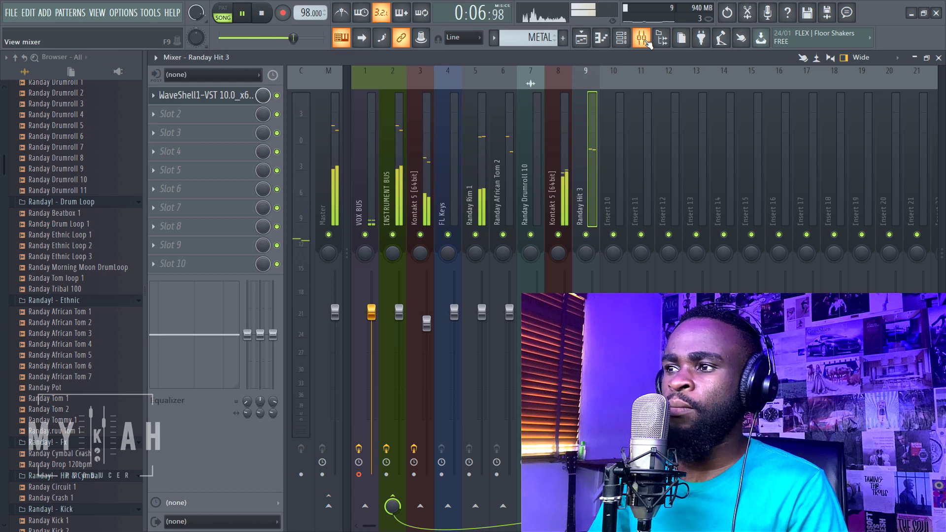
{"action": "left_click", "coordinate": [648, 42]}
{"action": "scroll", "coordinate": [92, 336], "scroll_direction": "down", "scroll_amount": 3}
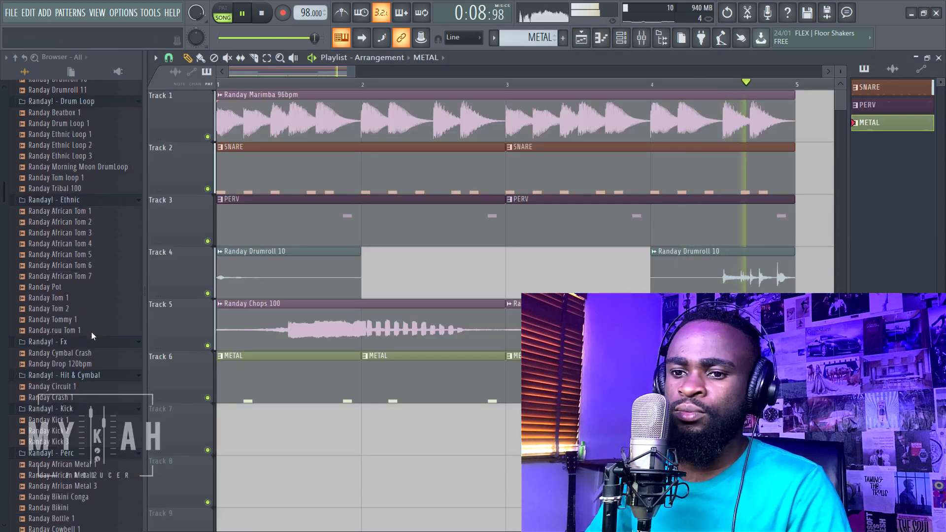
{"action": "scroll", "coordinate": [93, 336], "scroll_direction": "down", "scroll_amount": 3}
{"action": "key", "text": "space"}
{"action": "left_click_drag", "start_coordinate": [63, 326], "coordinate": [64, 341]}
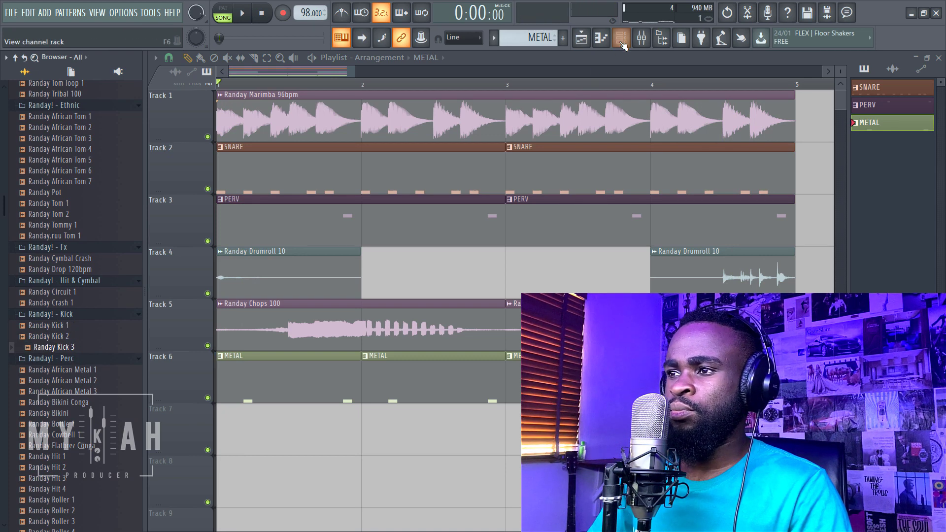
Step: Add Randay Kick 3 to the channel rack below Randay Hit 3 and open its sample settings
{"action": "left_click", "coordinate": [622, 43]}
{"action": "left_click_drag", "start_coordinate": [76, 353], "coordinate": [395, 266]}
{"action": "left_click", "coordinate": [395, 267]}
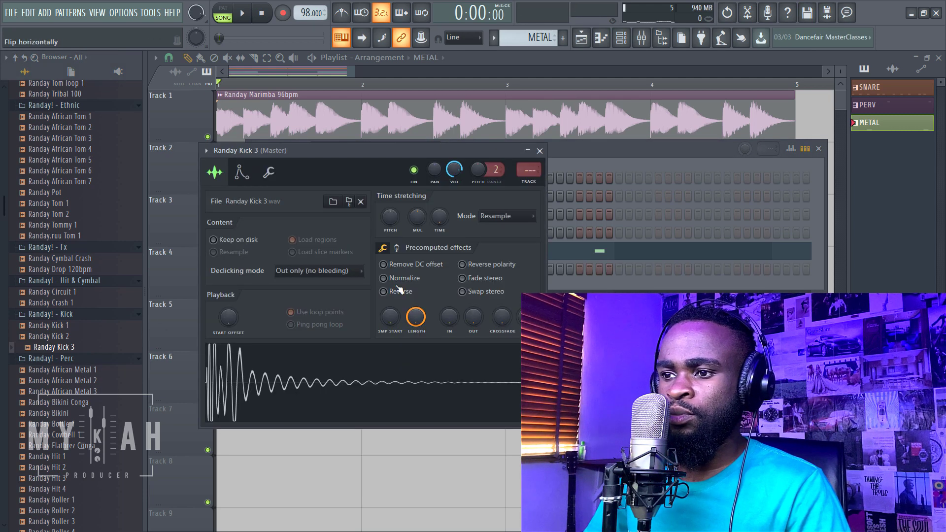
Step: Assign Randay Kick 3 to the free mixer track 10 and route that track only to INSTRUMENT BUS
{"action": "key", "text": "ctrl+l"}
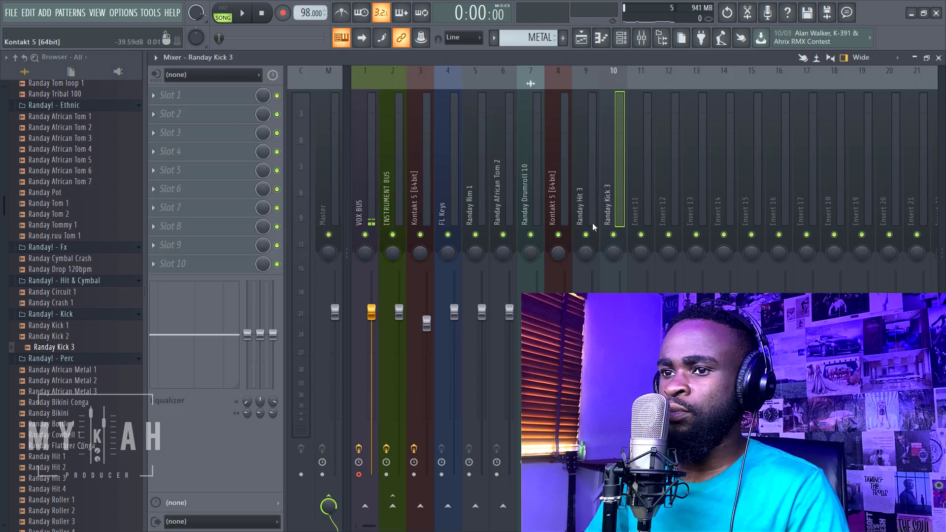
{"action": "right_click", "coordinate": [393, 508]}
{"action": "left_click", "coordinate": [423, 491]}
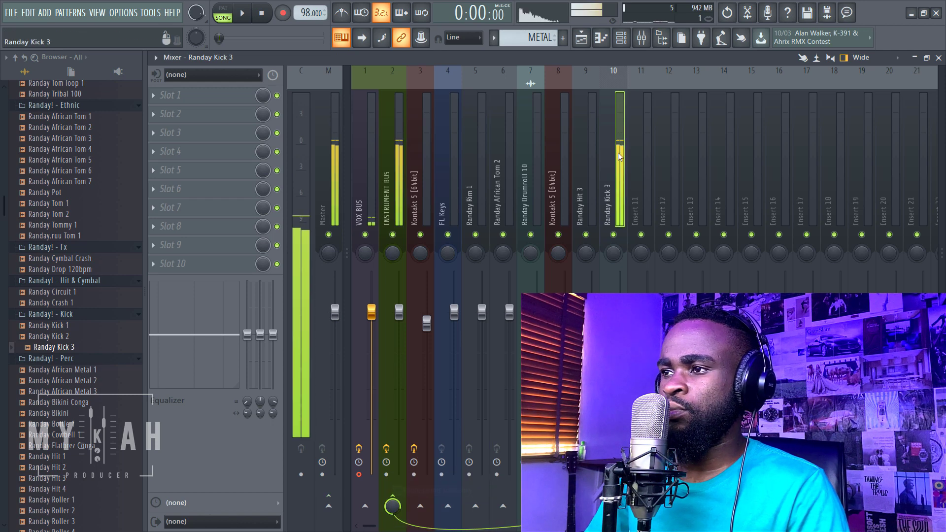
Step: Normalize the Randay Kick 3 sample and raise its fade-out amount
{"action": "key", "text": "F6"}
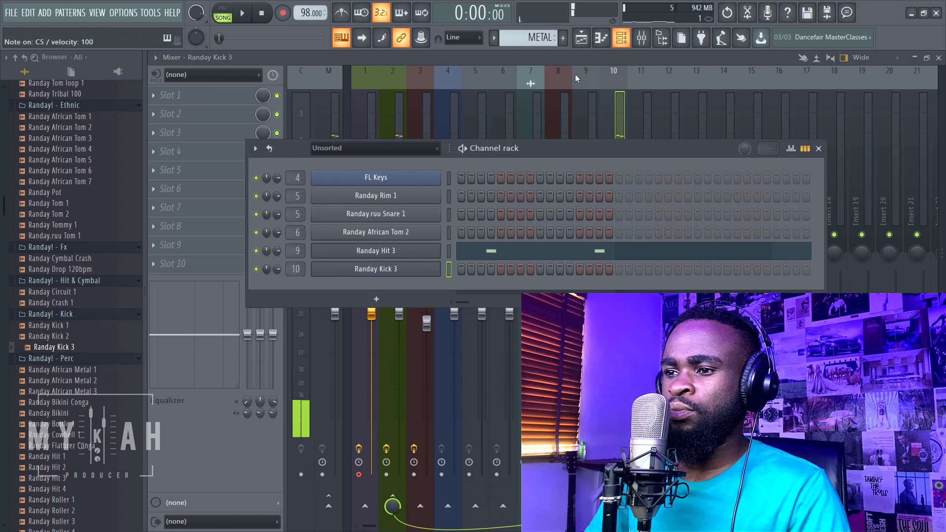
{"action": "left_click", "coordinate": [391, 270]}
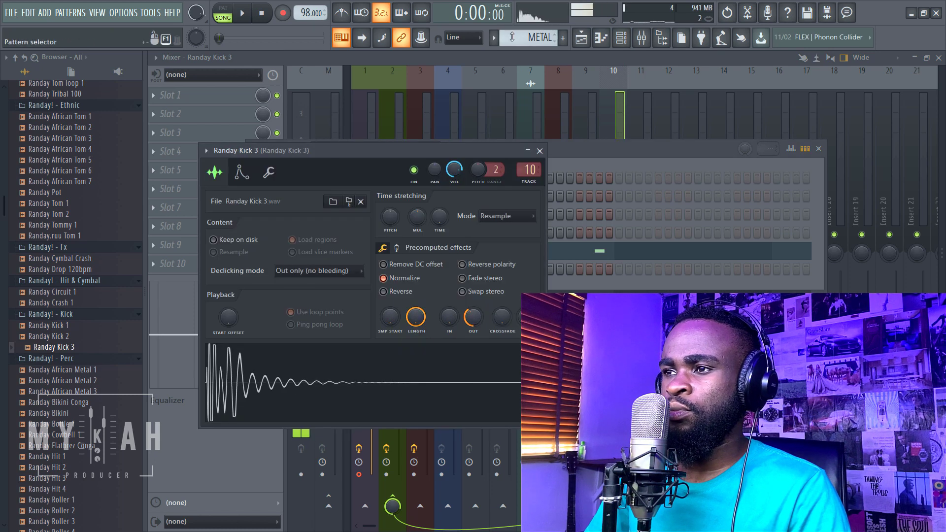
Step: Create a new dark blue pattern named KICK, place it at the start of Track 7, and open it for note editing
{"action": "left_click", "coordinate": [496, 39]}
{"action": "left_click", "coordinate": [557, 49]}
{"action": "type", "text": "KI"}
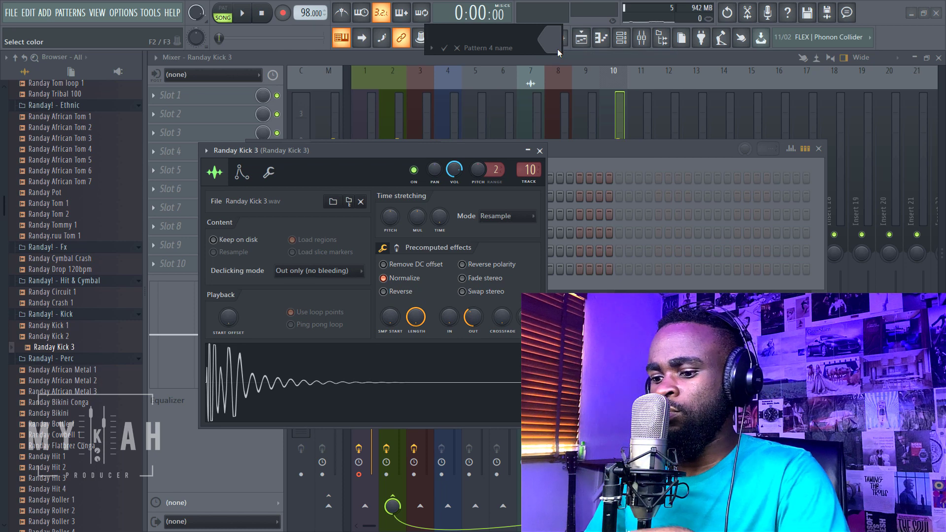
{"action": "type", "text": "CK"}
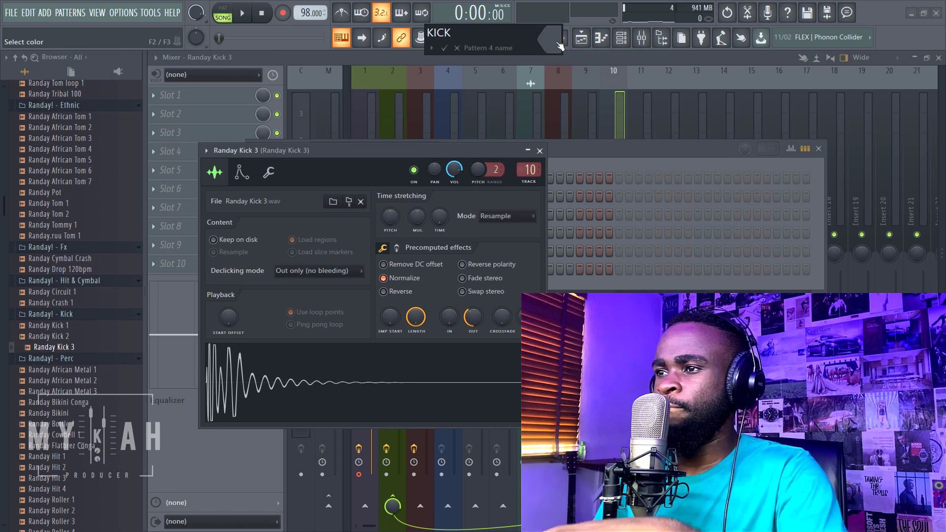
{"action": "left_click", "coordinate": [557, 49]}
{"action": "left_click", "coordinate": [566, 62]}
{"action": "key", "text": "Return"}
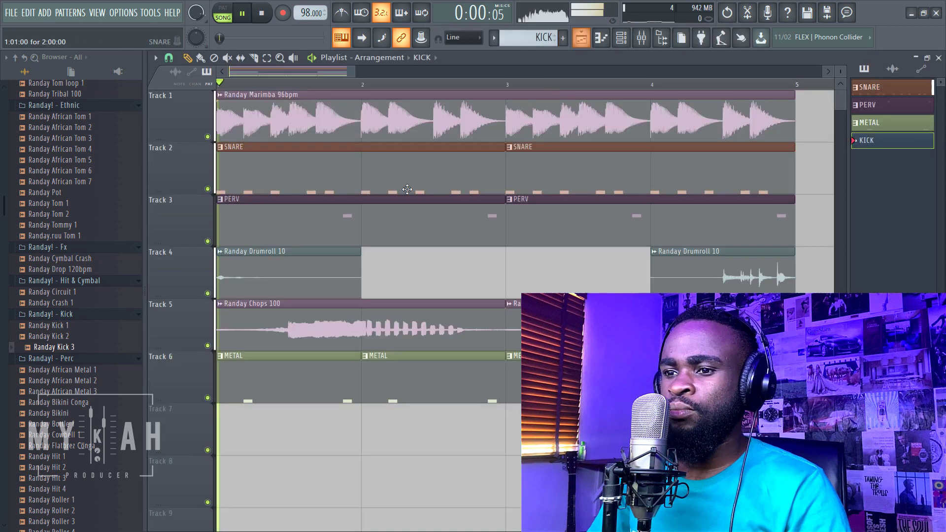
{"action": "left_click", "coordinate": [582, 37]}
{"action": "double_click", "coordinate": [243, 426]}
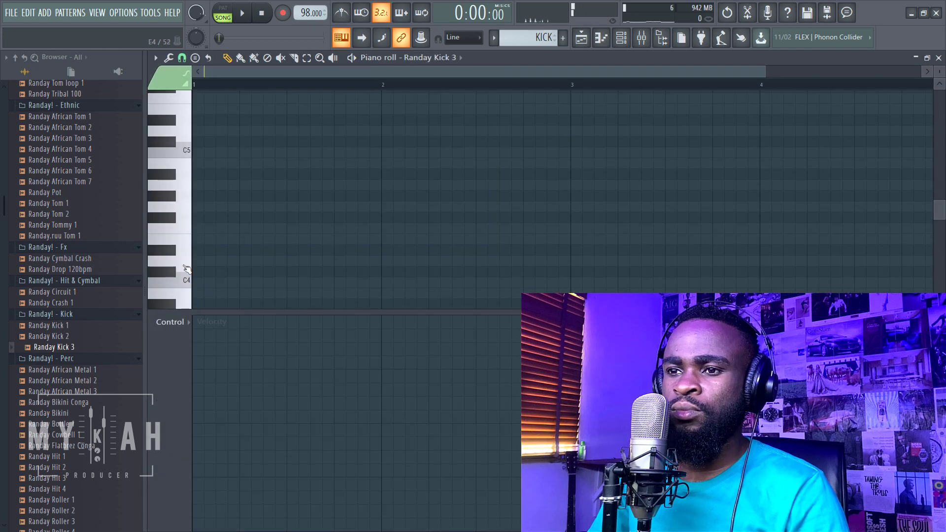
Step: Enter C5 kick notes at 92% velocity on steps 1 and 13 of bar 1 and steps 9, 12 and 13 of bar 2
{"action": "key", "text": "space"}
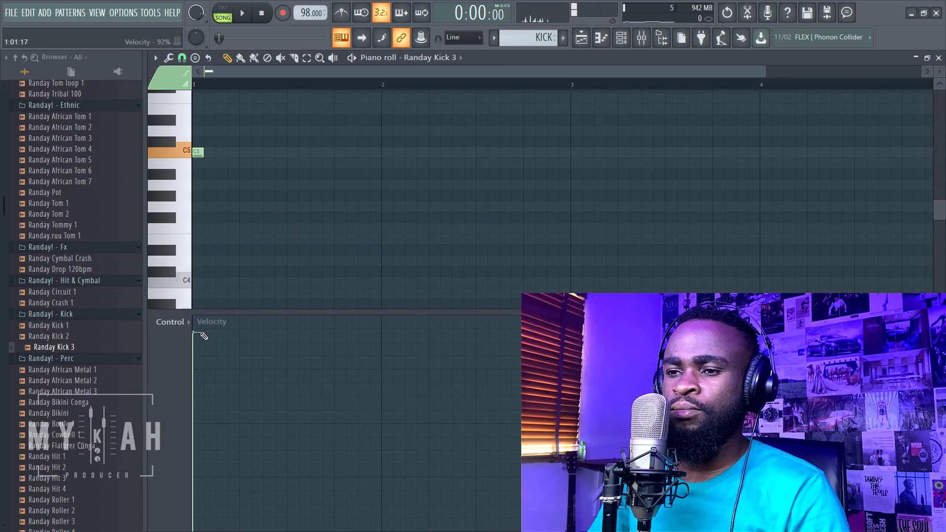
{"action": "left_click", "coordinate": [339, 152]}
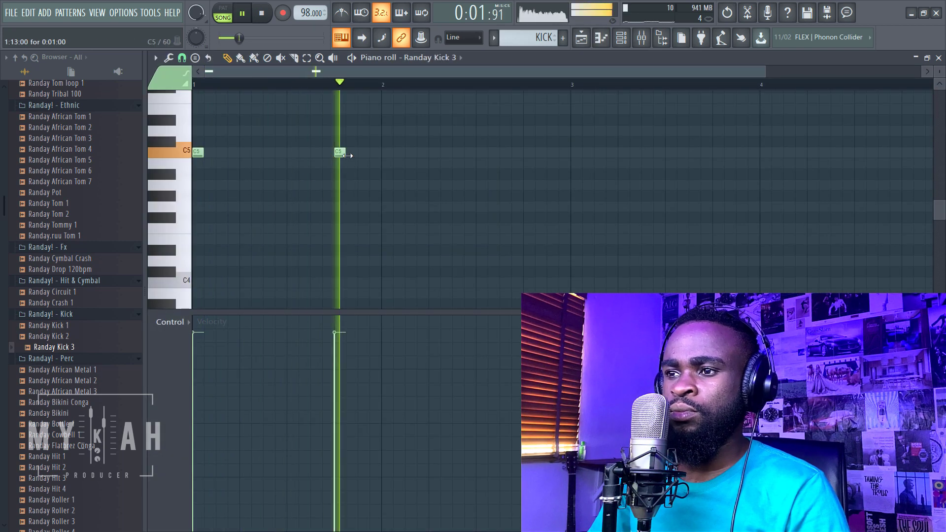
{"action": "left_click", "coordinate": [482, 152]}
{"action": "left_click", "coordinate": [516, 153]}
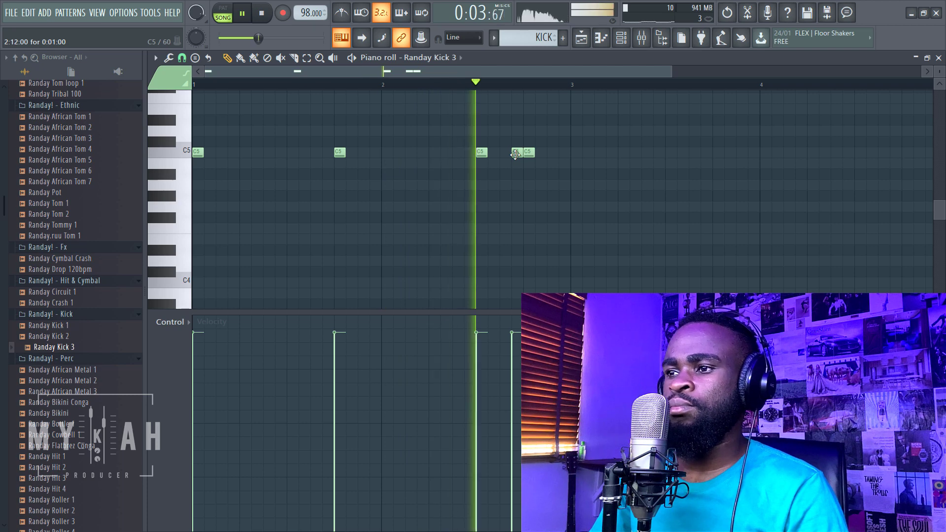
Step: Extend the kick pattern with C5 notes on steps 1 and 13 of bar 3 and steps 8, 9, 12 and 13 of bar 4
{"action": "left_click", "coordinate": [567, 153]}
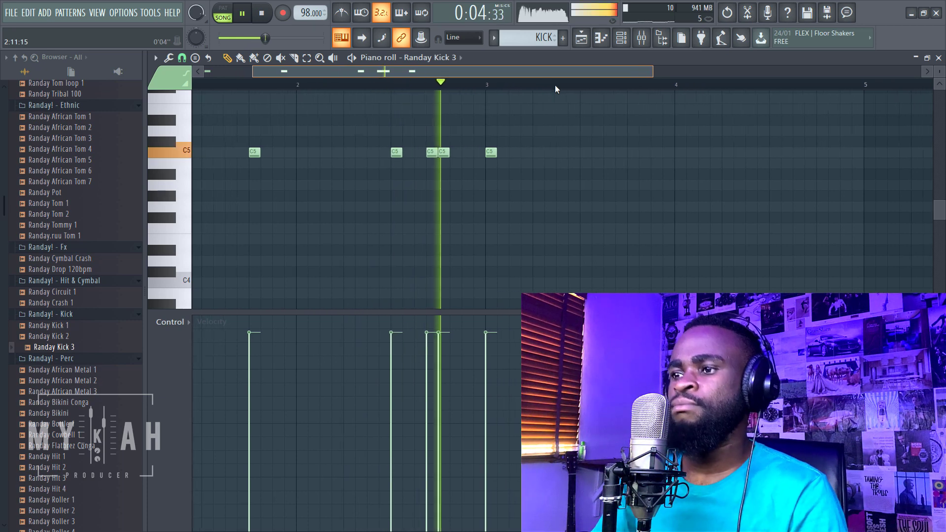
{"action": "left_click", "coordinate": [560, 153]}
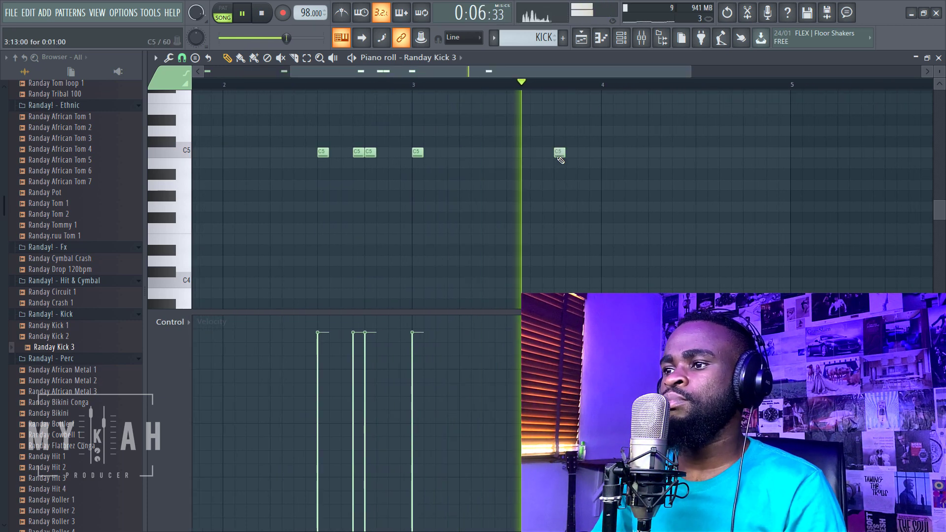
{"action": "left_click", "coordinate": [690, 152]}
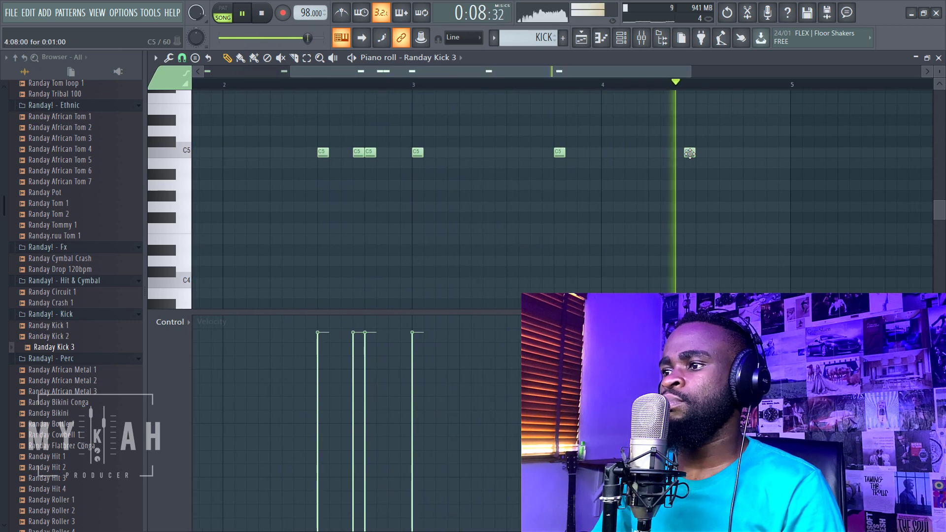
{"action": "left_click", "coordinate": [747, 153]}
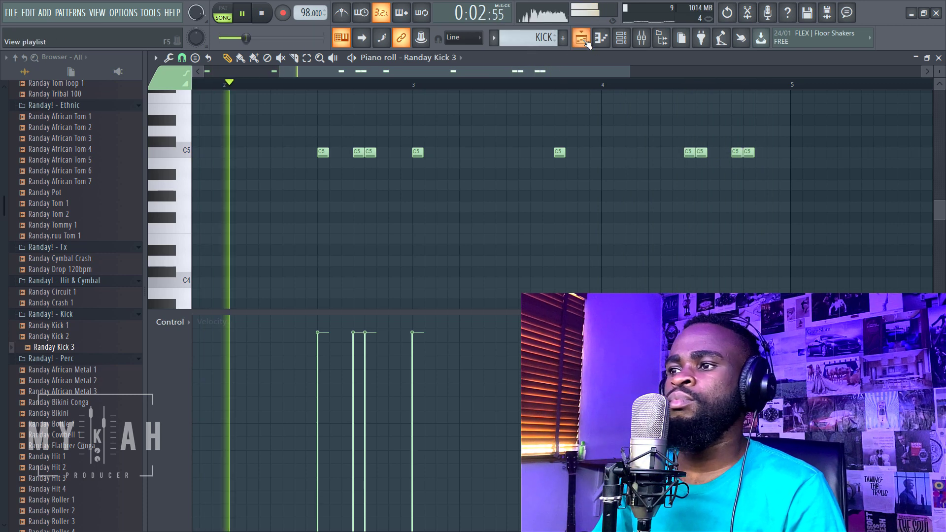
Step: Add the Randay 808 Clean 1 sample from the Randay! - 808 folder as a new channel below Randay Kick 3
{"action": "key", "text": "F5"}
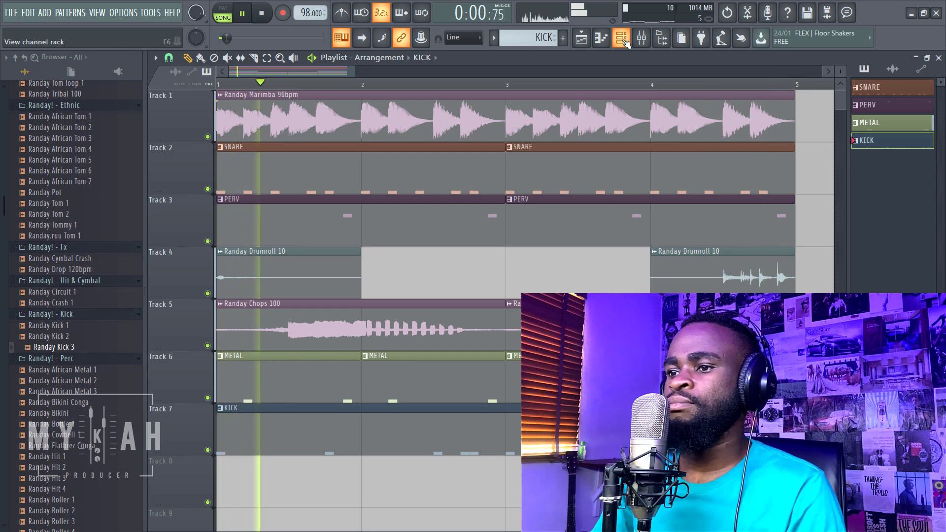
{"action": "key", "text": "F6"}
{"action": "left_click", "coordinate": [423, 149]}
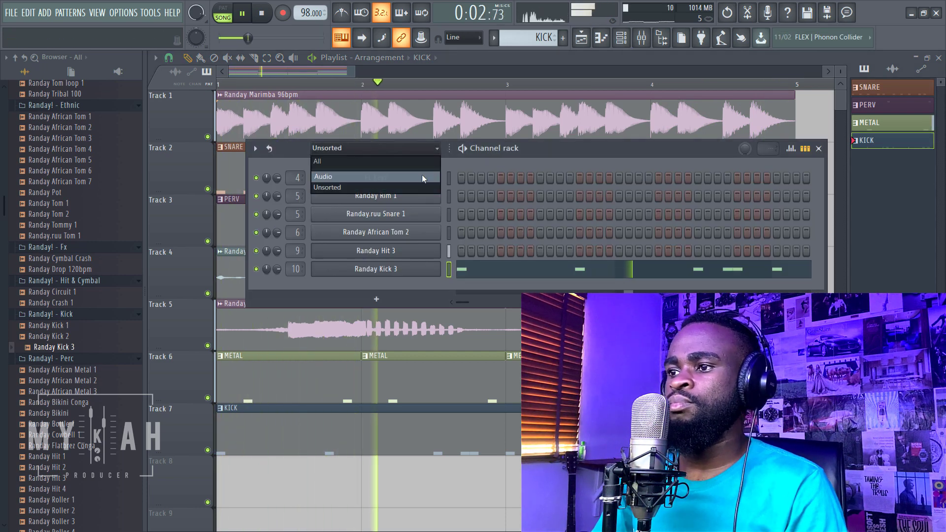
{"action": "left_click", "coordinate": [548, 154]}
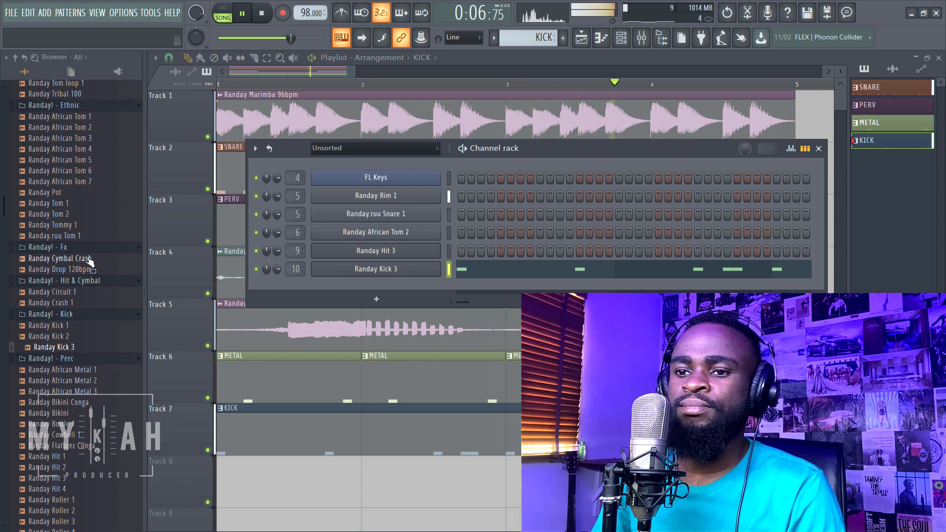
{"action": "scroll", "coordinate": [76, 264], "scroll_direction": "up", "scroll_amount": 6}
{"action": "key", "text": "space"}
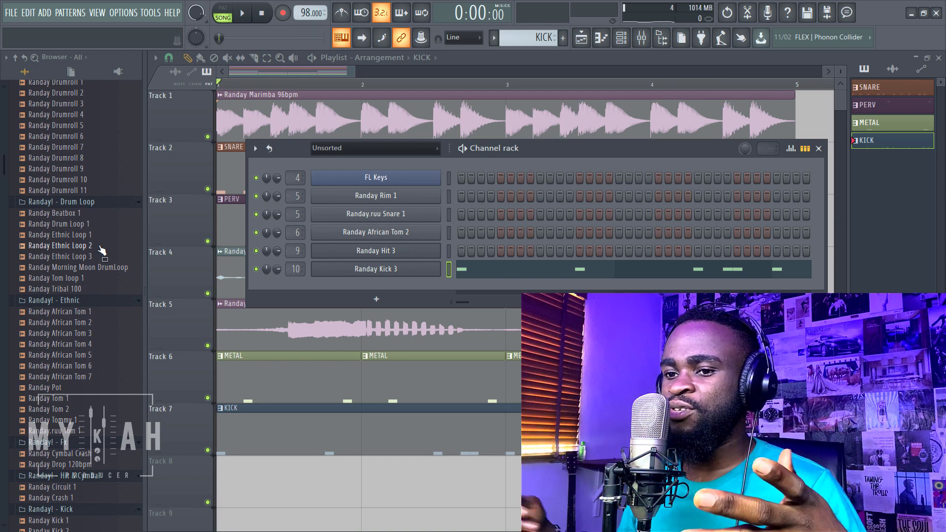
{"action": "scroll", "coordinate": [86, 271], "scroll_direction": "down", "scroll_amount": 4}
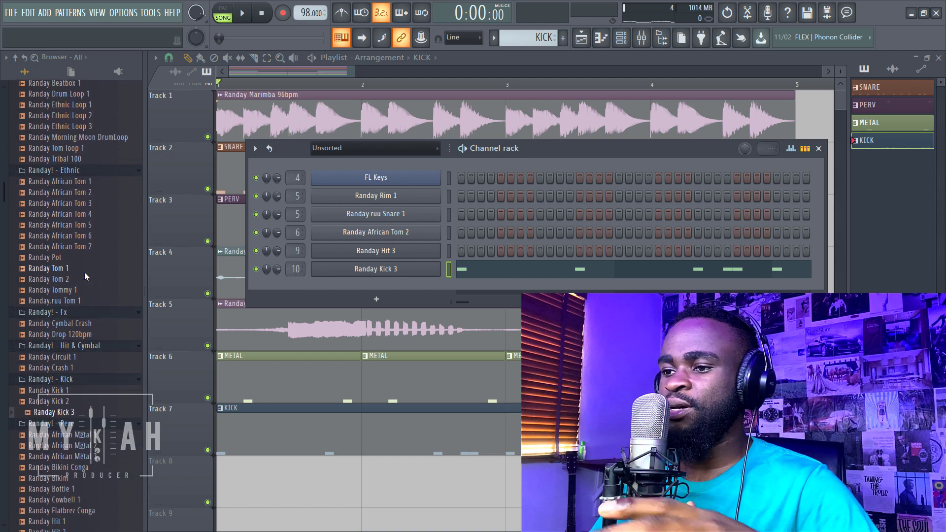
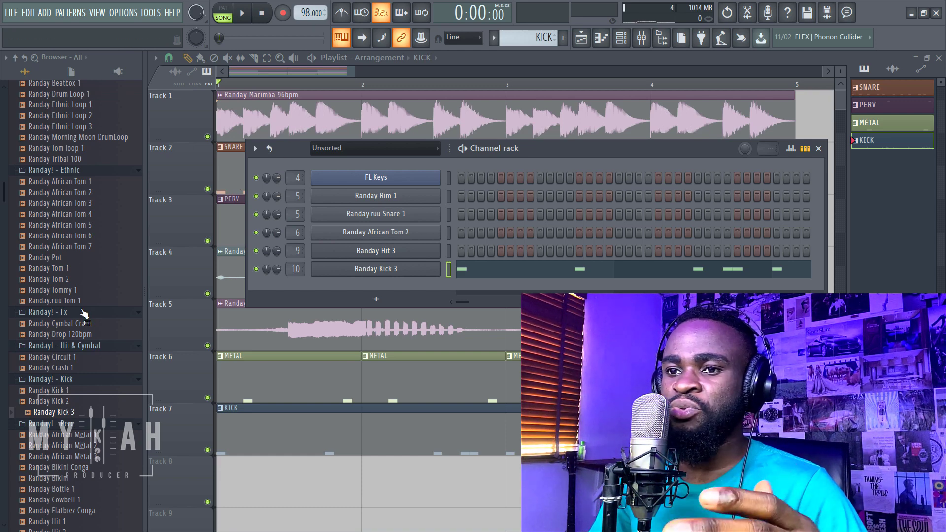
{"action": "scroll", "coordinate": [82, 311], "scroll_direction": "up", "scroll_amount": 10}
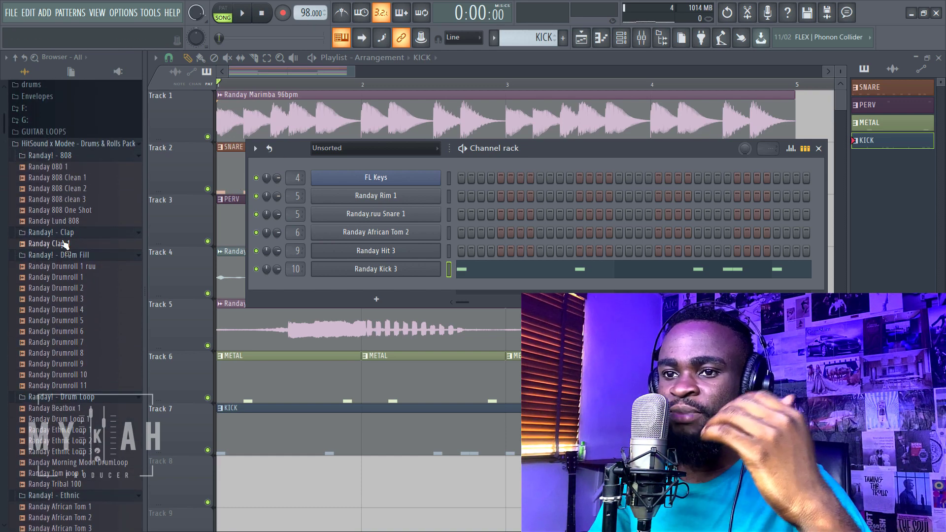
{"action": "left_click", "coordinate": [76, 180]}
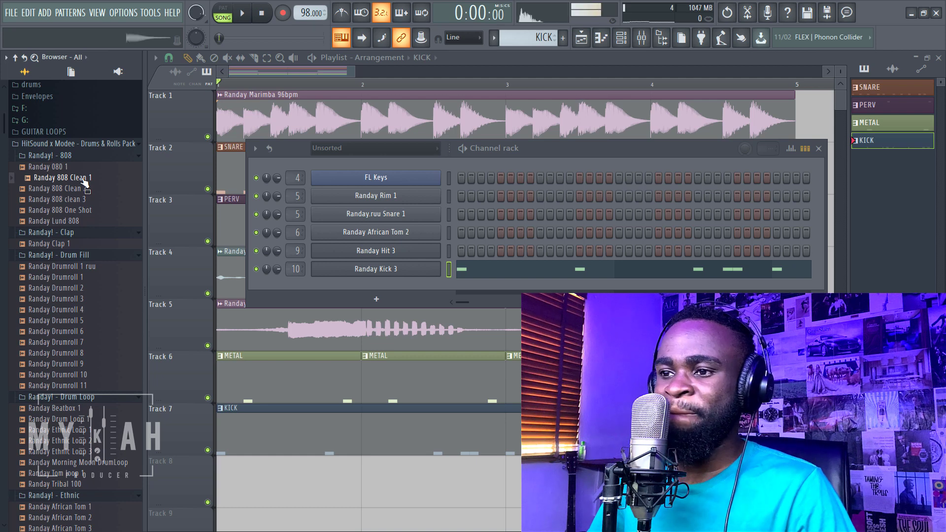
{"action": "left_click_drag", "start_coordinate": [324, 278], "coordinate": [351, 281]}
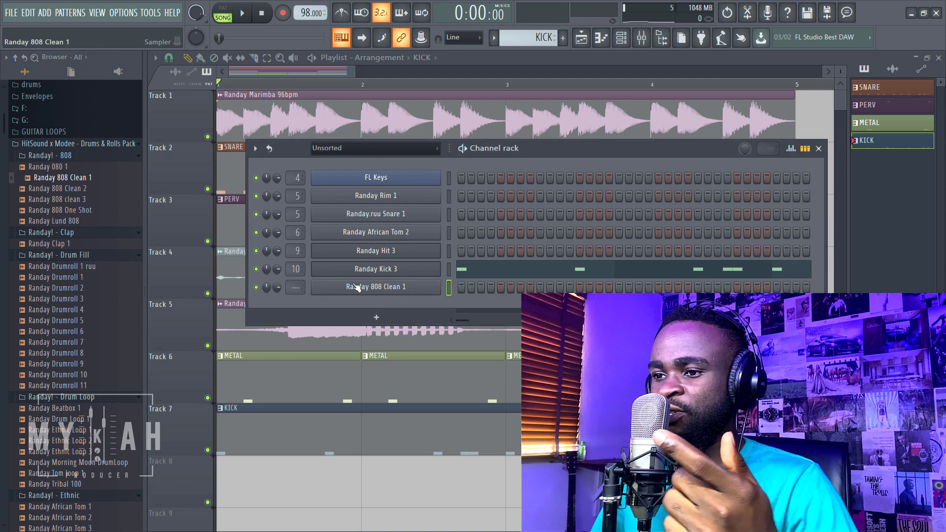
Step: Assign the Randay 808 Clean 1 channel to mixer track 11 and route that track only to the INSTRUMENT BUS
{"action": "left_click", "coordinate": [365, 289]}
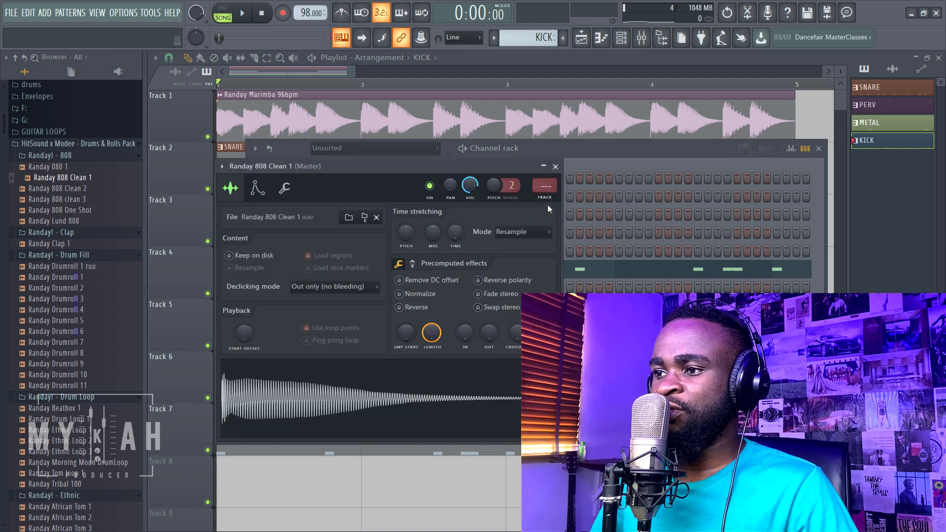
{"action": "key", "text": "ctrl+l"}
{"action": "right_click", "coordinate": [393, 511]}
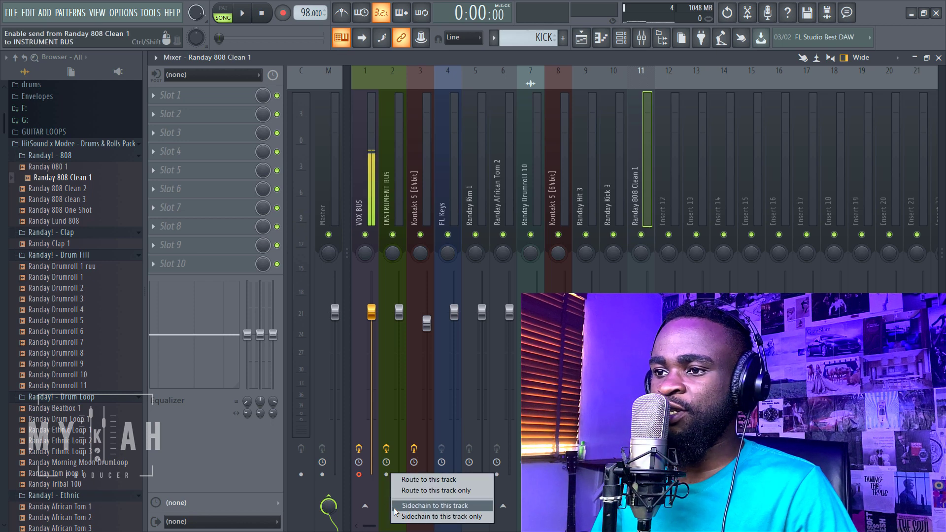
{"action": "left_click", "coordinate": [424, 493]}
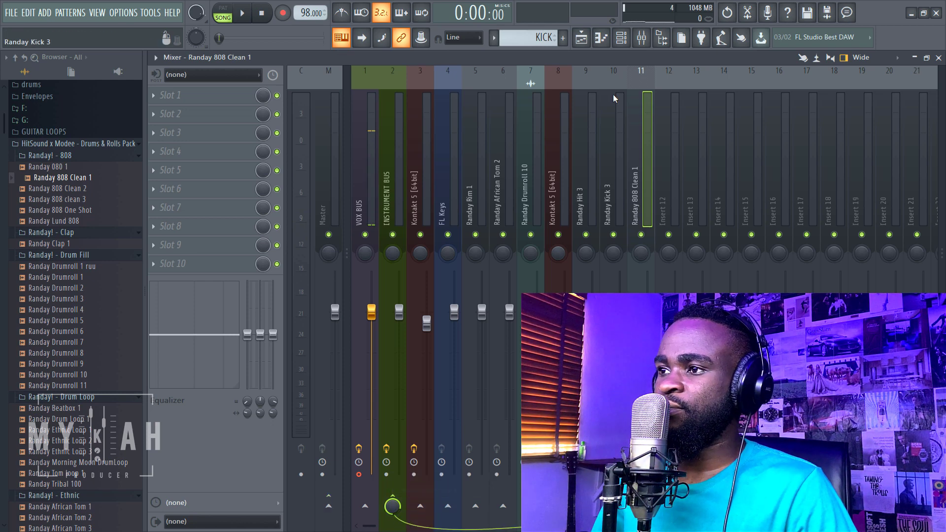
{"action": "left_click", "coordinate": [581, 37]}
{"action": "left_click", "coordinate": [640, 41]}
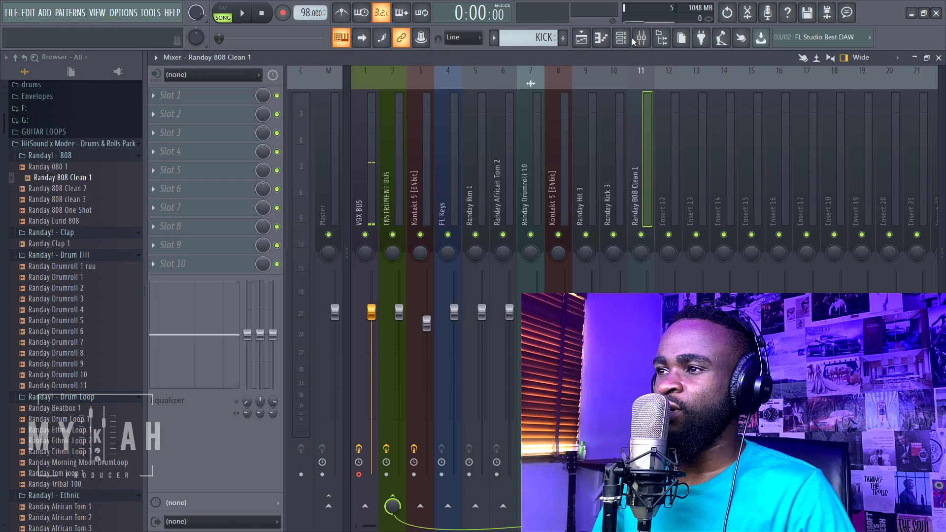
{"action": "left_click", "coordinate": [640, 39]}
{"action": "left_click", "coordinate": [622, 37]}
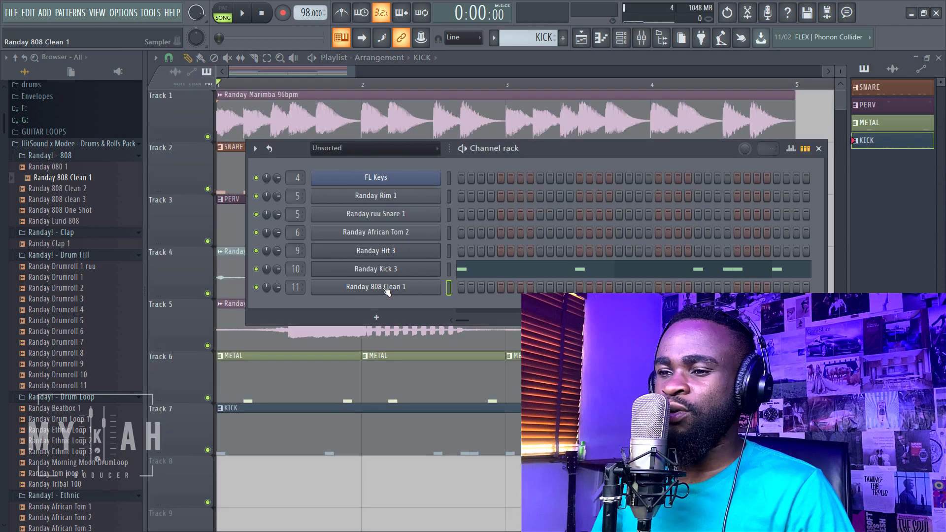
Step: Audition Randay 808 Clean 1 at different pitches on its sampler keyboard against the playing beat
{"action": "left_click", "coordinate": [387, 291]}
{"action": "right_click", "coordinate": [352, 412]}
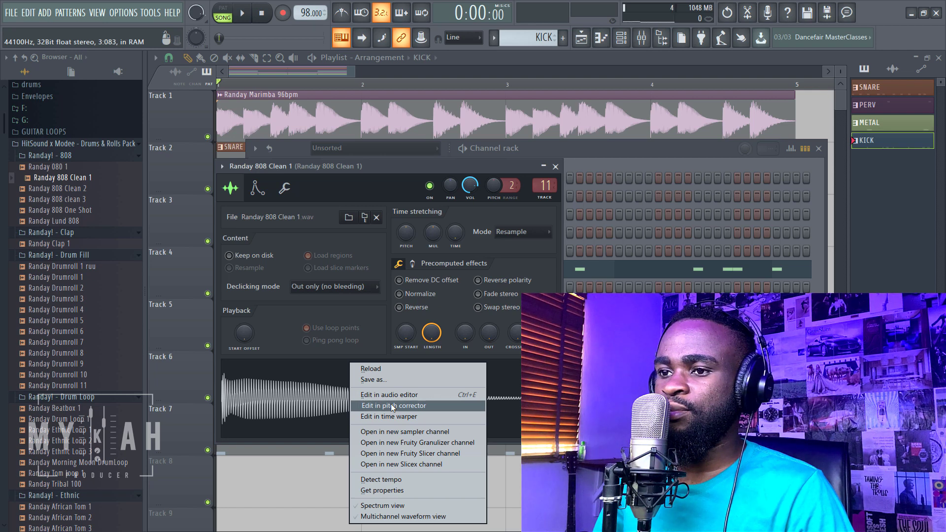
{"action": "left_click", "coordinate": [342, 170]}
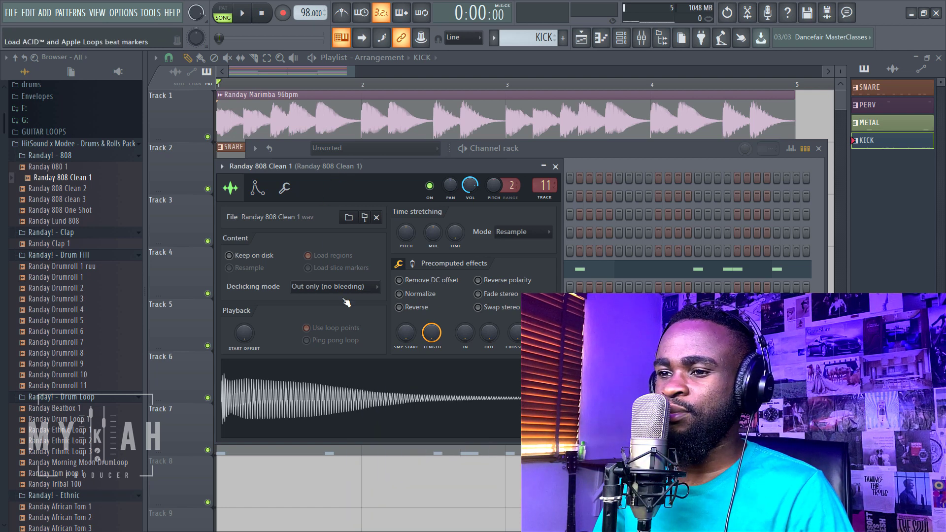
{"action": "left_click", "coordinate": [257, 189]}
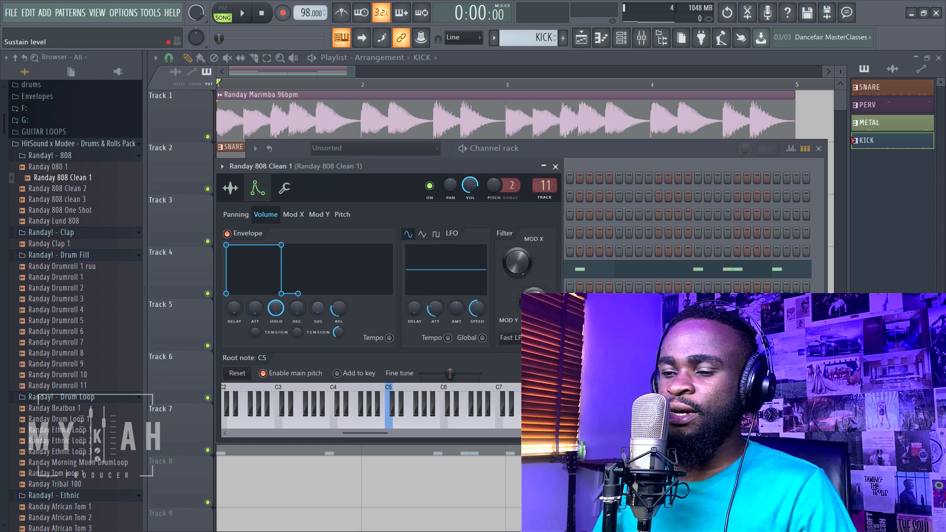
{"action": "left_click_drag", "start_coordinate": [302, 170], "coordinate": [346, 167]}
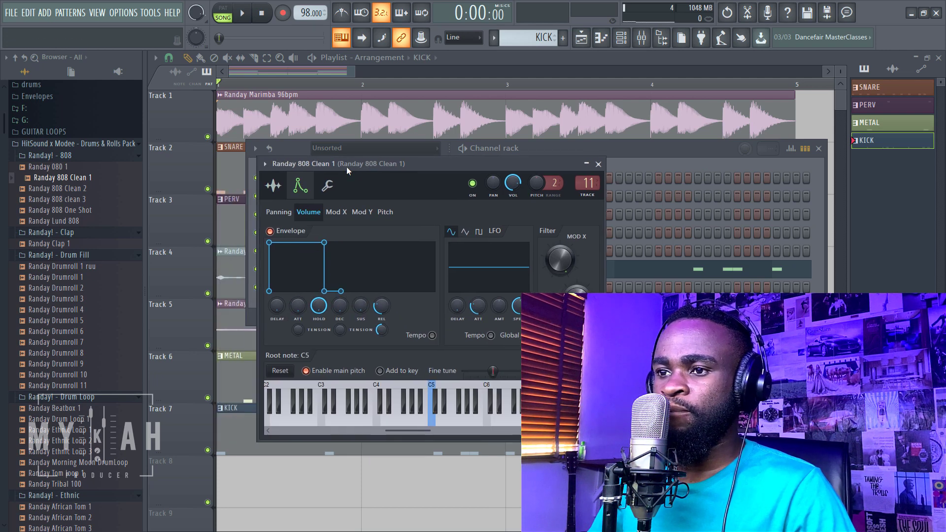
{"action": "key", "text": "space"}
{"action": "scroll", "coordinate": [481, 411], "scroll_direction": "down", "scroll_amount": 4}
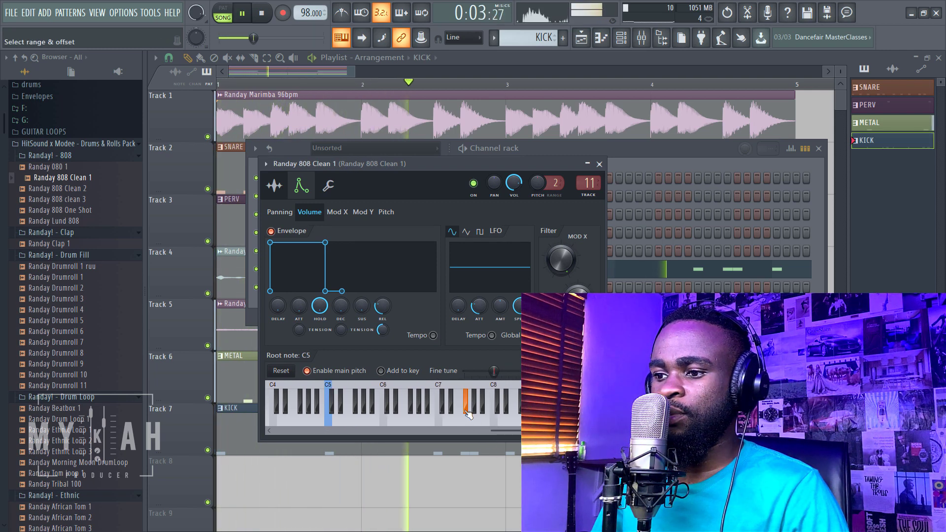
{"action": "left_click", "coordinate": [447, 425]}
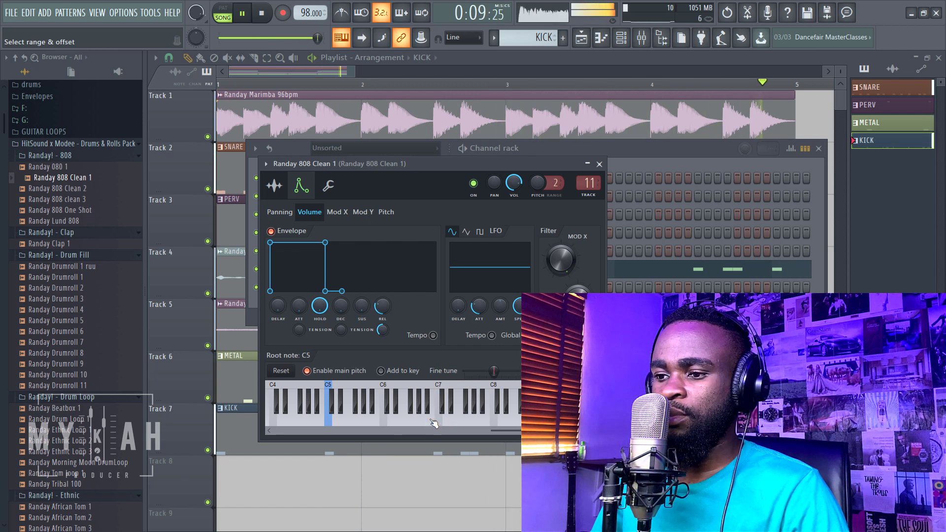
{"action": "left_click", "coordinate": [378, 424]}
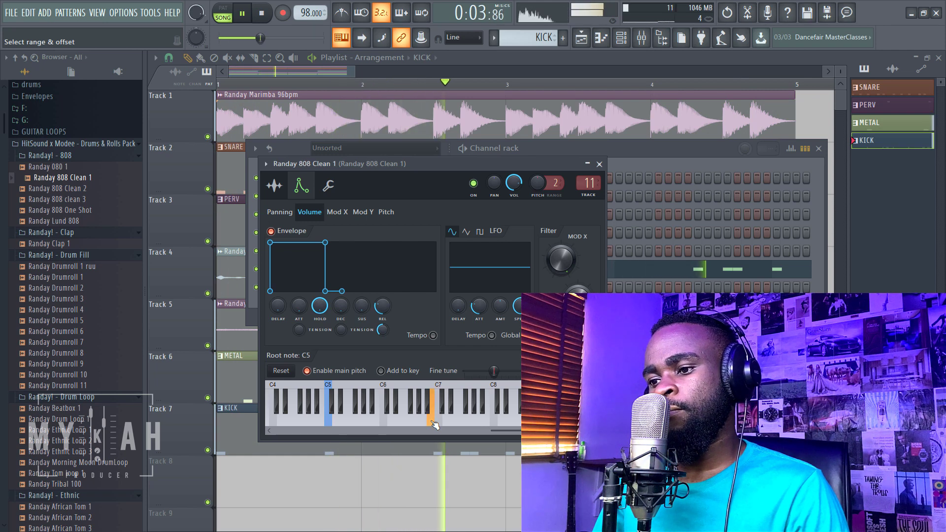
{"action": "key", "text": "space"}
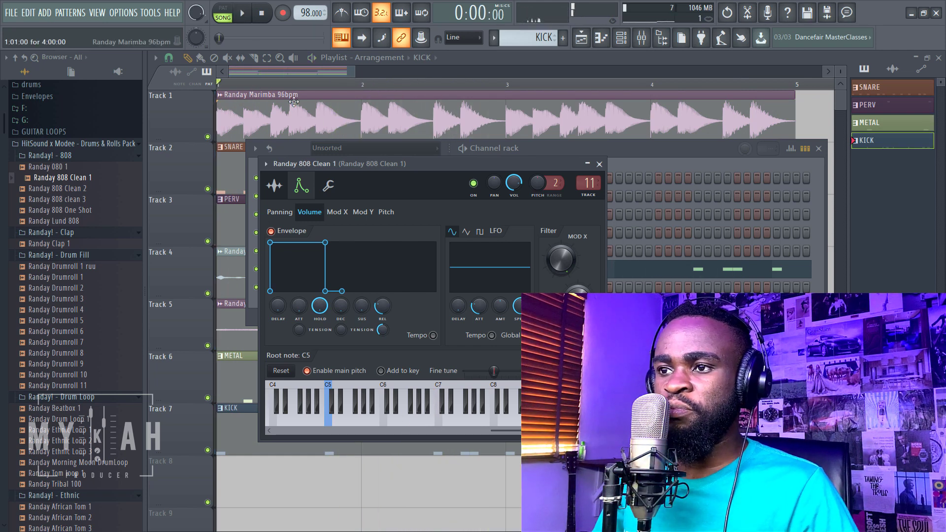
Step: Set the root note of Randay 808 Clean 1 to C#3 and play the beat
{"action": "left_click_drag", "start_coordinate": [356, 71], "coordinate": [361, 77]}
{"action": "left_click", "coordinate": [621, 37]}
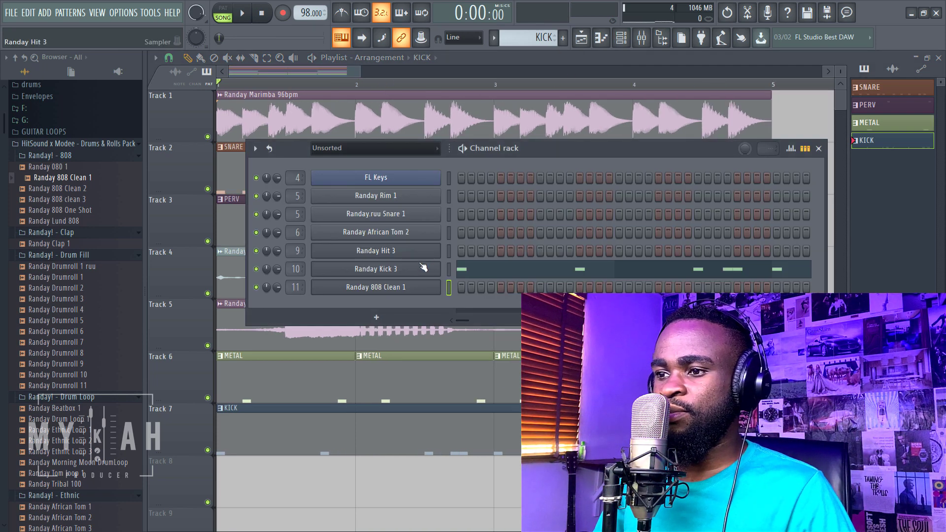
{"action": "left_click", "coordinate": [413, 290]}
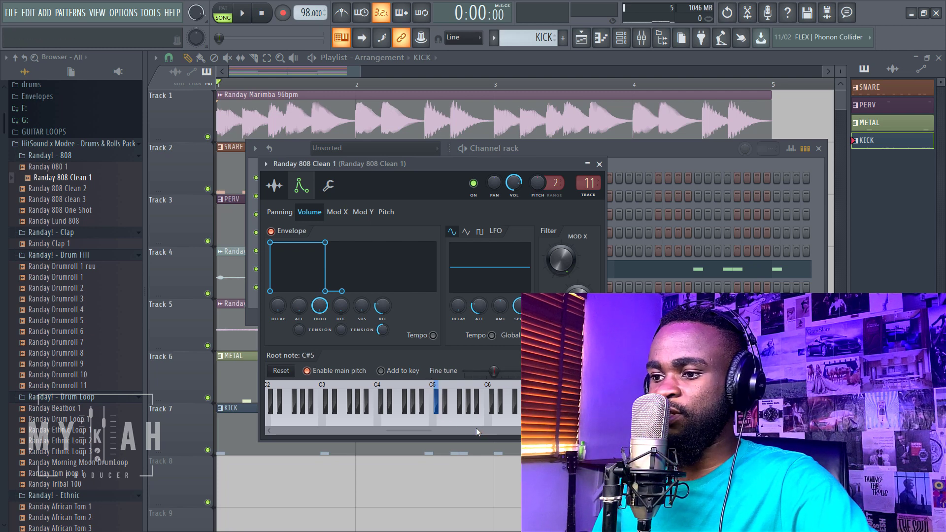
{"action": "right_click", "coordinate": [493, 411]}
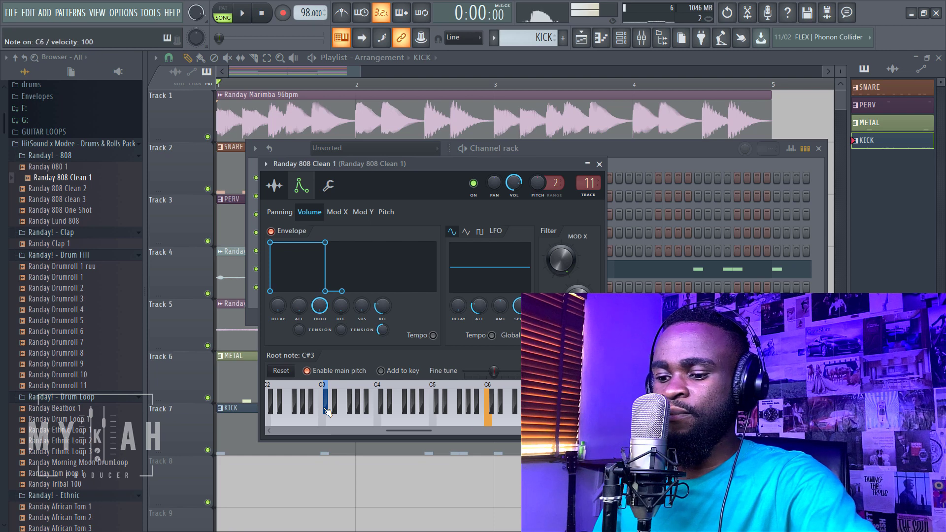
{"action": "key", "text": "space"}
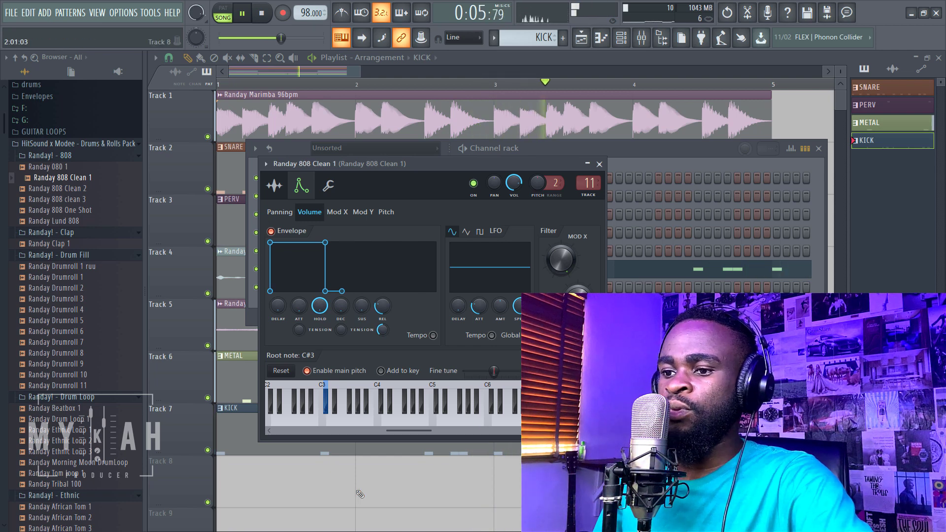
Step: Create a new teal pattern named BASS and place it at the start of Track 8
{"action": "left_click", "coordinate": [494, 38]}
{"action": "left_click", "coordinate": [550, 54]}
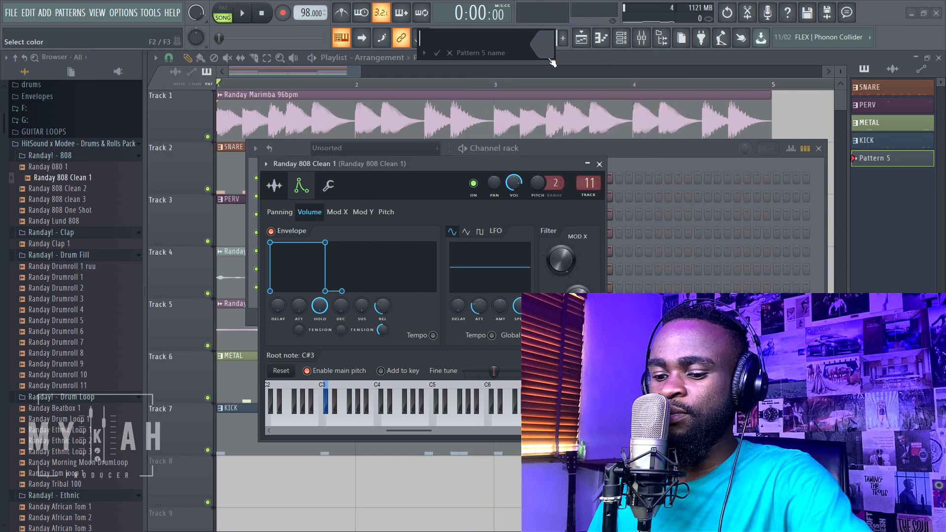
{"action": "type", "text": "BASS"}
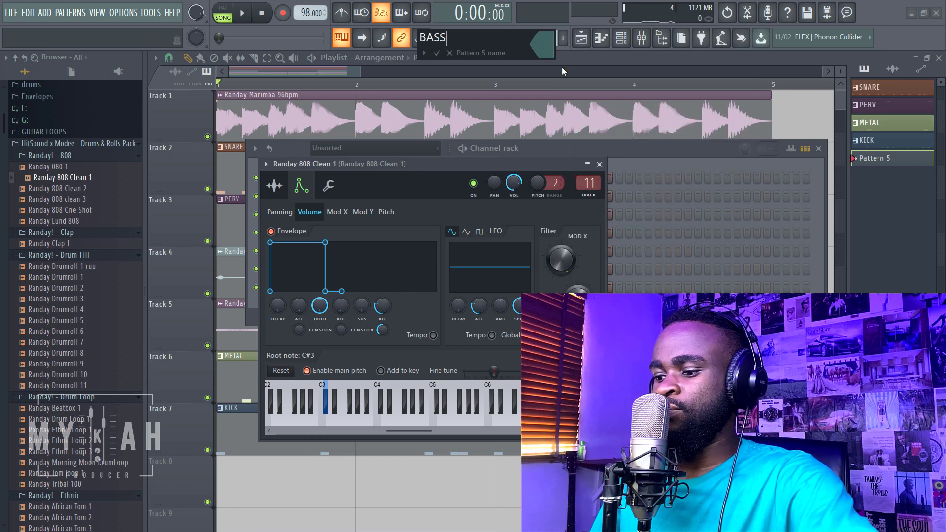
{"action": "key", "text": "Return"}
{"action": "left_click", "coordinate": [586, 42]}
{"action": "left_click", "coordinate": [236, 480]}
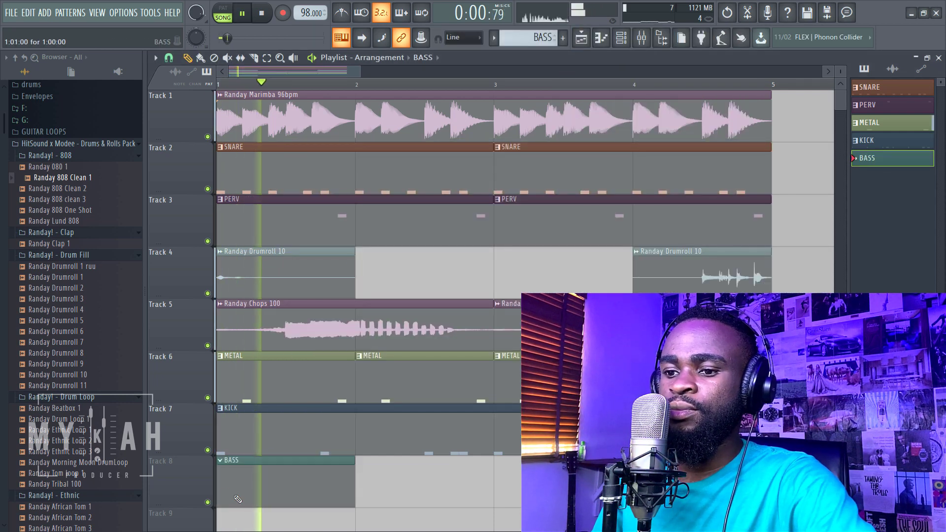
Step: Open the BASS pattern's piano roll for Randay 808 Clean 1 and audition low keys against the playing beat
{"action": "left_click", "coordinate": [600, 39]}
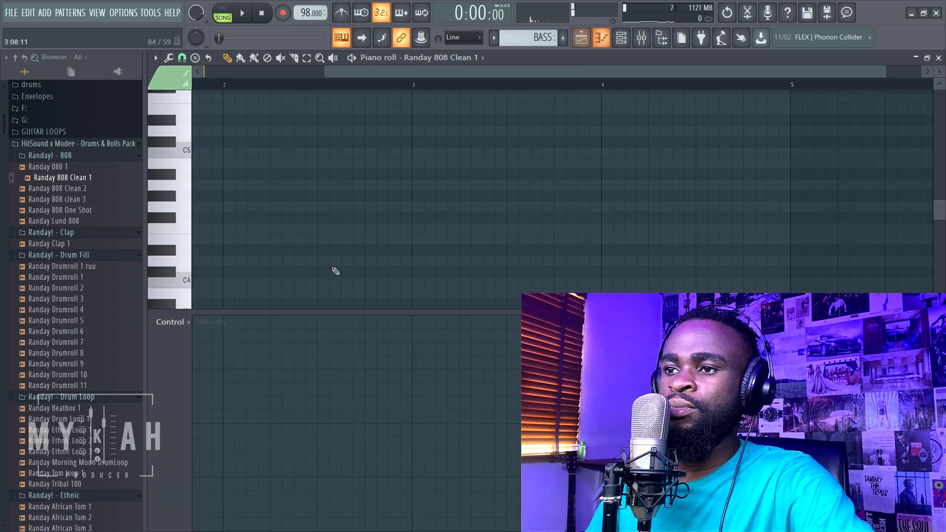
{"action": "key", "text": "space"}
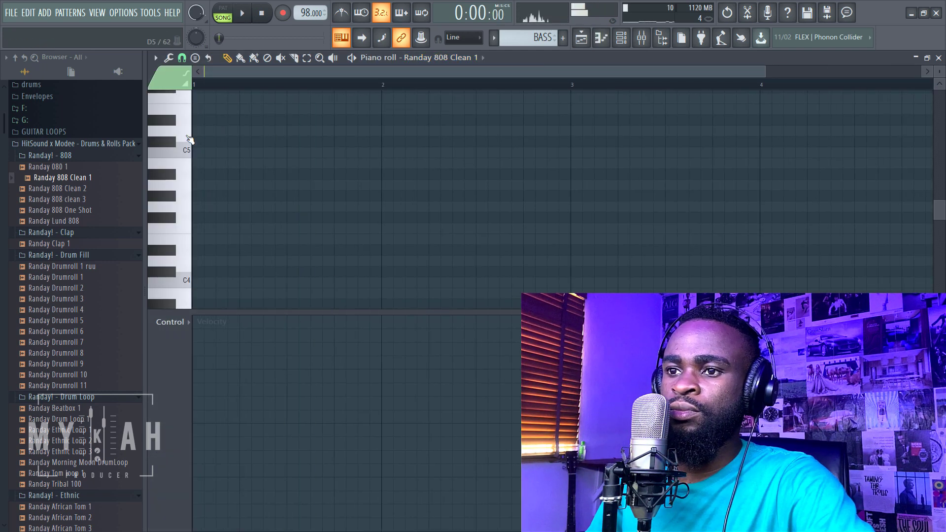
{"action": "scroll", "coordinate": [187, 143], "scroll_direction": "up", "scroll_amount": 4}
{"action": "key", "text": "space"}
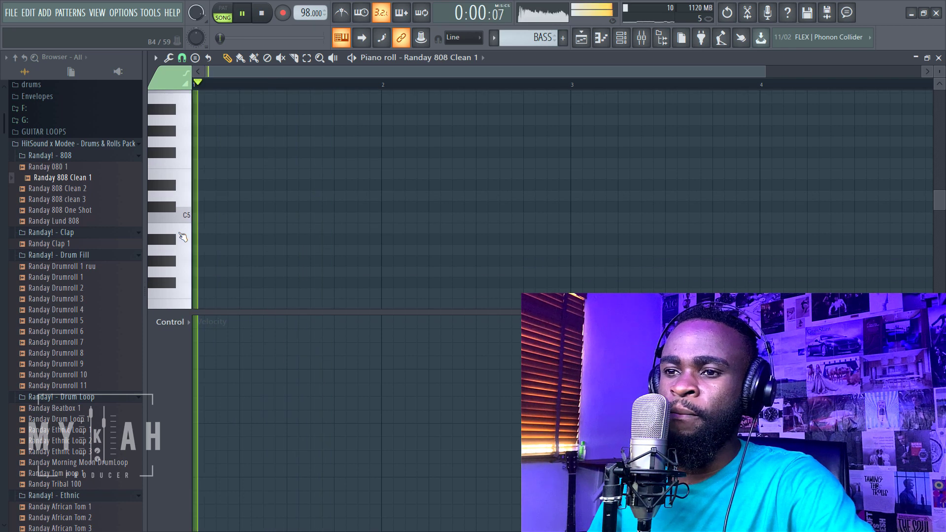
{"action": "scroll", "coordinate": [185, 209], "scroll_direction": "down", "scroll_amount": 4}
{"action": "left_click", "coordinate": [187, 205]}
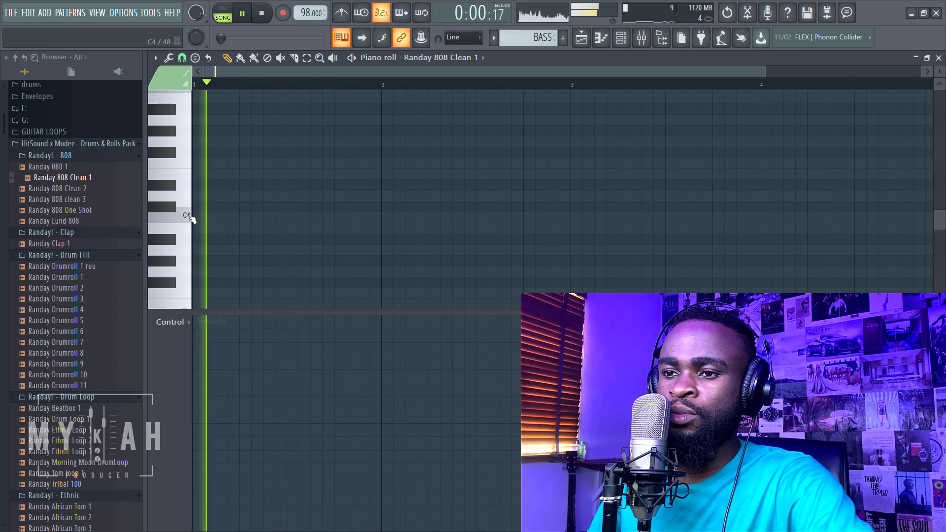
{"action": "scroll", "coordinate": [188, 247], "scroll_direction": "down", "scroll_amount": 1}
{"action": "left_click", "coordinate": [186, 270]}
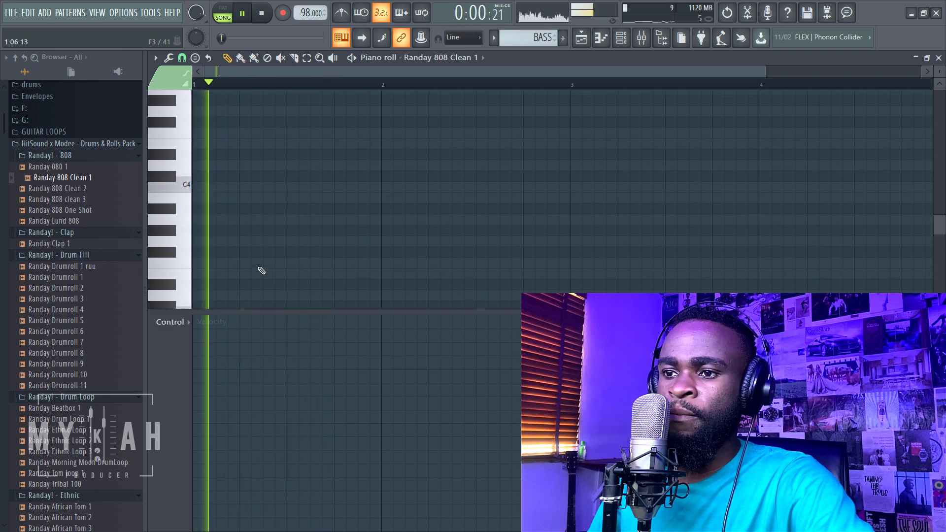
Step: Try two-step notes in bar 1 of the bass line, G3 at step 11 and G4 at step 9, against the beat
{"action": "left_click", "coordinate": [268, 240]}
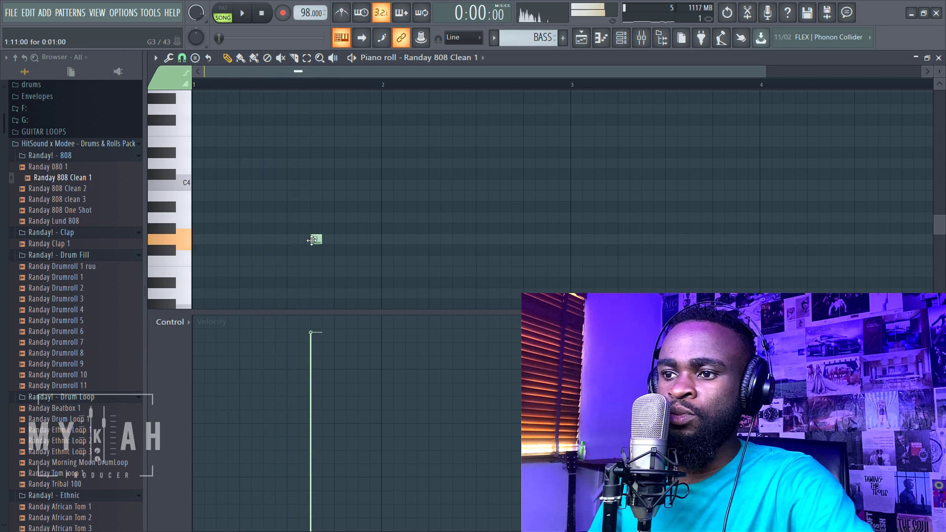
{"action": "key", "text": "space"}
{"action": "left_click_drag", "start_coordinate": [322, 241], "coordinate": [332, 244]}
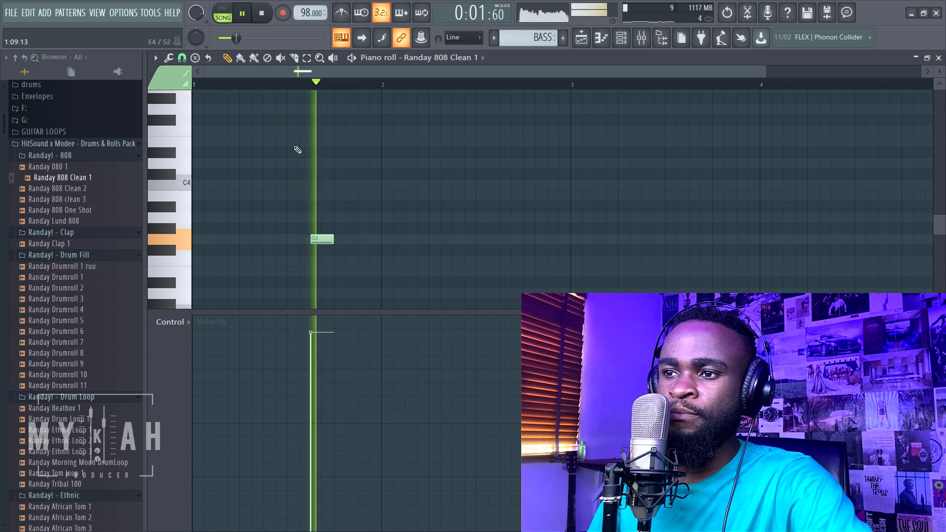
{"action": "scroll", "coordinate": [287, 168], "scroll_direction": "up", "scroll_amount": 1}
{"action": "key", "text": "space"}
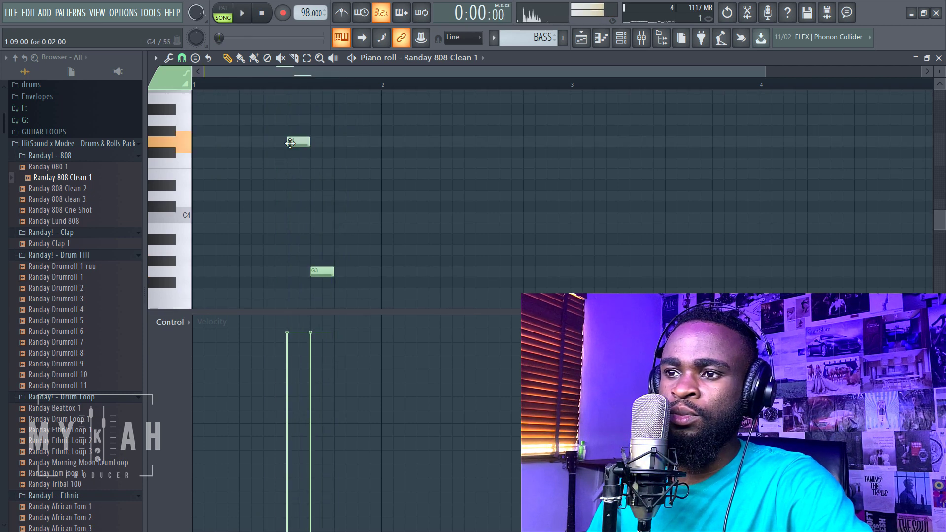
{"action": "key", "text": "space"}
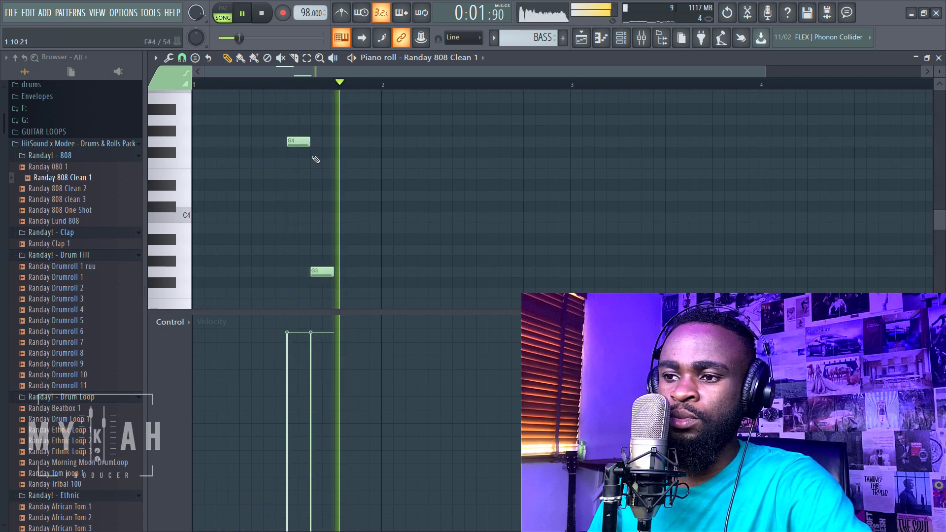
Step: Try adding a one-step G3 note at step 8 of bar 1, just before the G4 note
{"action": "scroll", "coordinate": [352, 268], "scroll_direction": "down", "scroll_amount": 4}
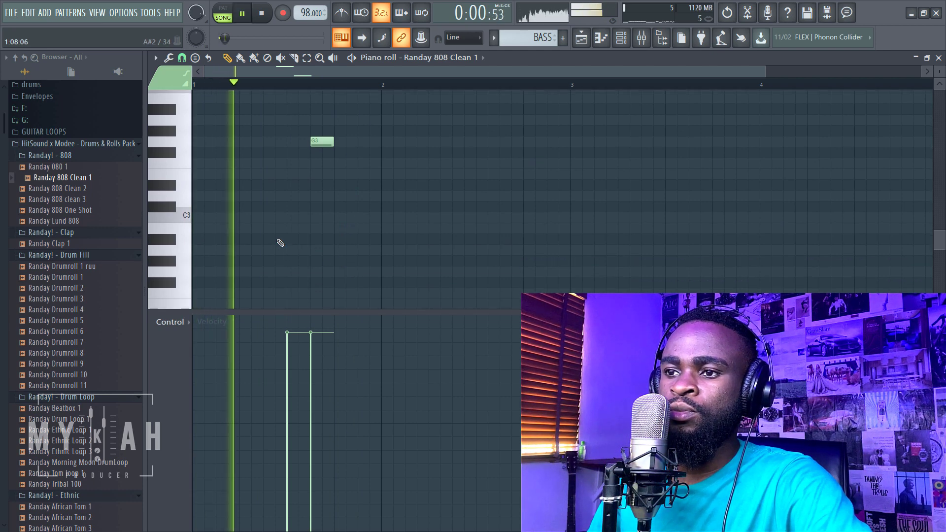
{"action": "scroll", "coordinate": [281, 244], "scroll_direction": "up", "scroll_amount": 1}
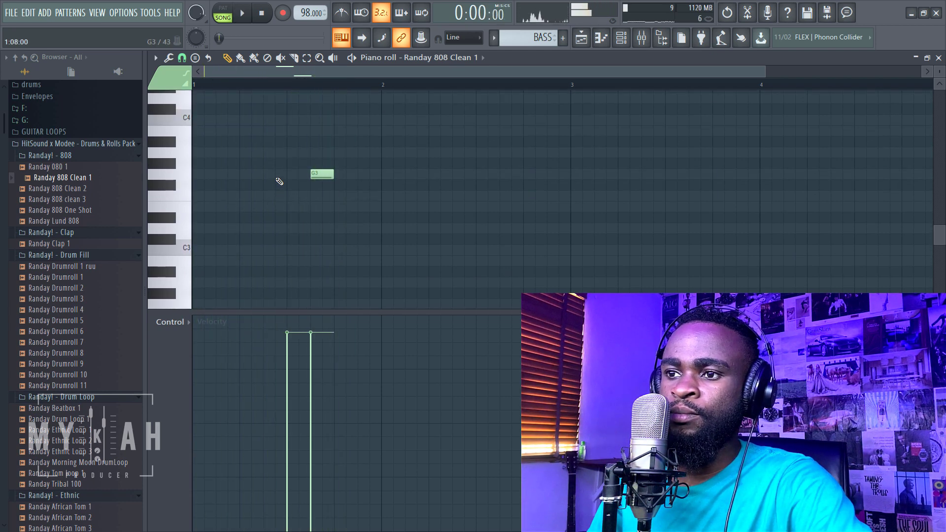
{"action": "key", "text": "space"}
{"action": "scroll", "coordinate": [284, 185], "scroll_direction": "up", "scroll_amount": 2}
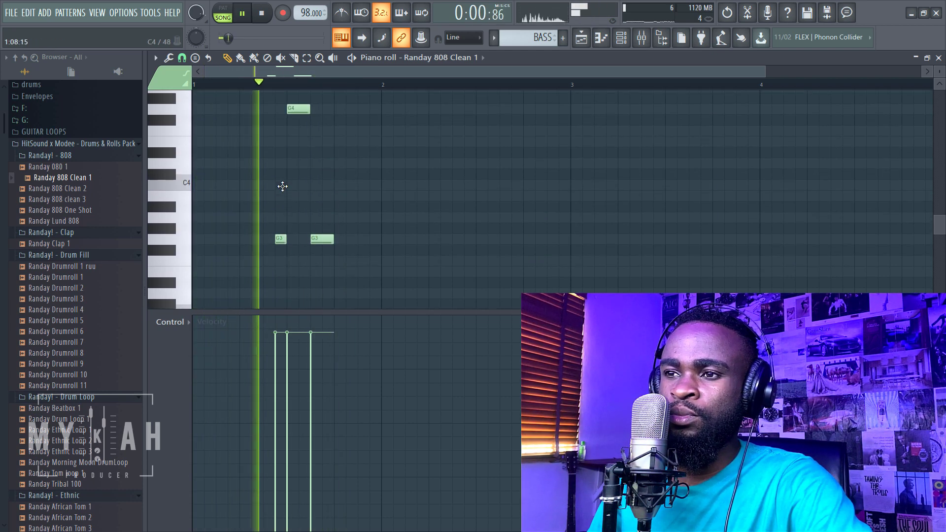
{"action": "mouse_move", "coordinate": [281, 237]}
{"action": "left_mouse_down"}
{"action": "mouse_move", "coordinate": [279, 132]}
{"action": "mouse_move", "coordinate": [282, 244]}
{"action": "left_mouse_up"}
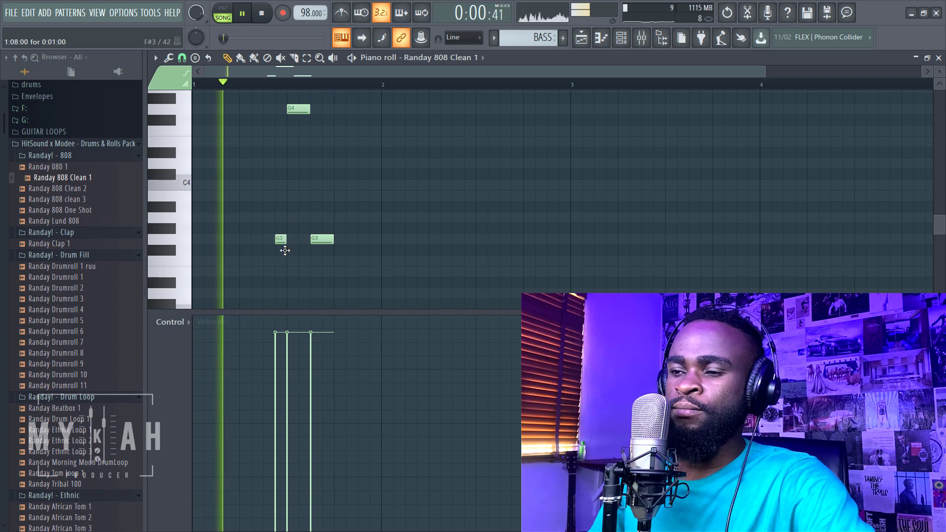
Step: Examine the volume envelope of the Randay 808 Clean 1 channel, then return to its piano roll
{"action": "left_click", "coordinate": [622, 40]}
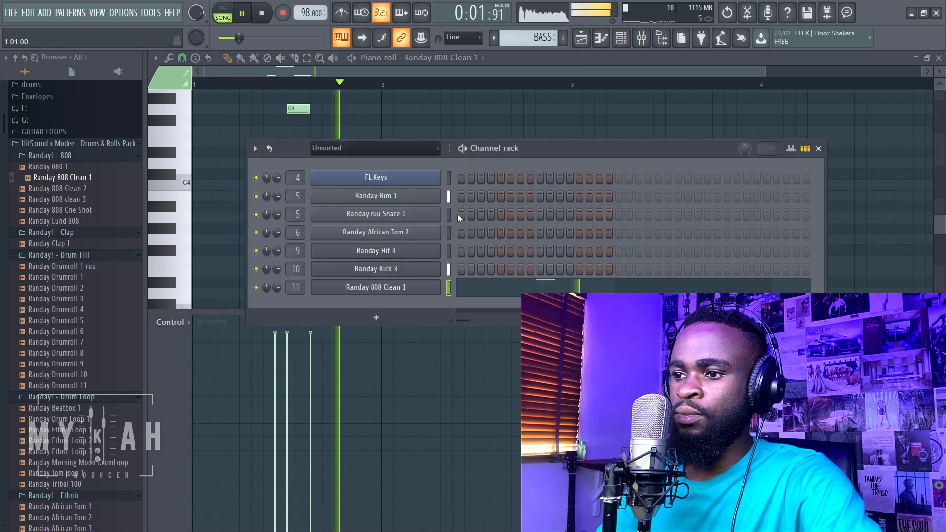
{"action": "left_click", "coordinate": [421, 289]}
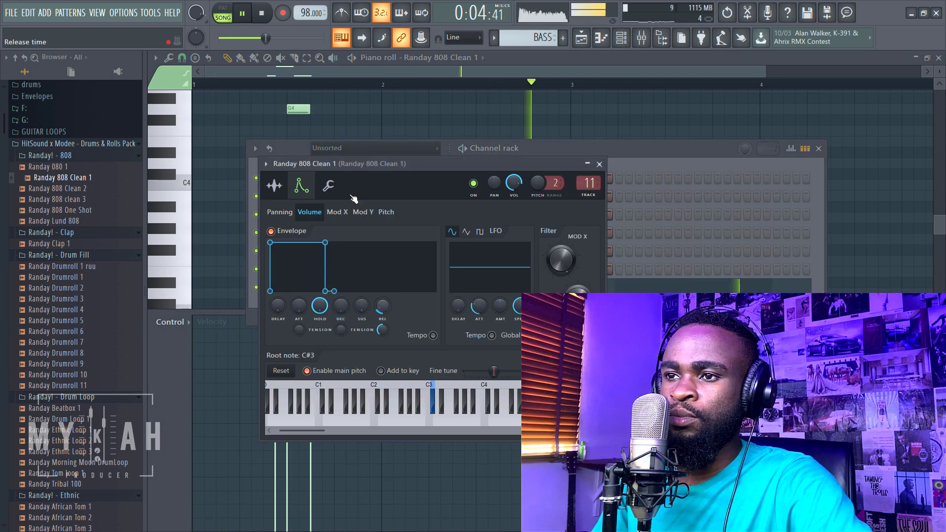
{"action": "key", "text": "F7"}
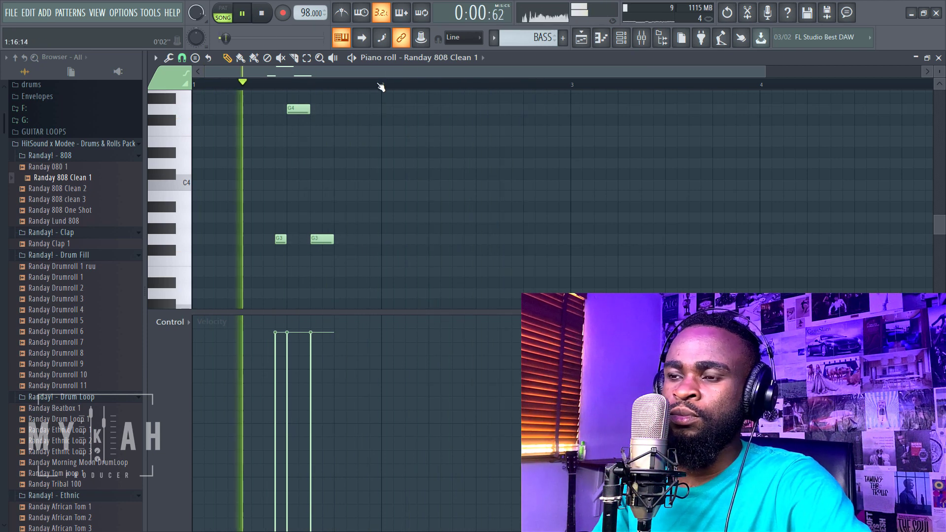
Step: Delete the G4 note and both G3 notes from the bass line
{"action": "right_click", "coordinate": [302, 109]}
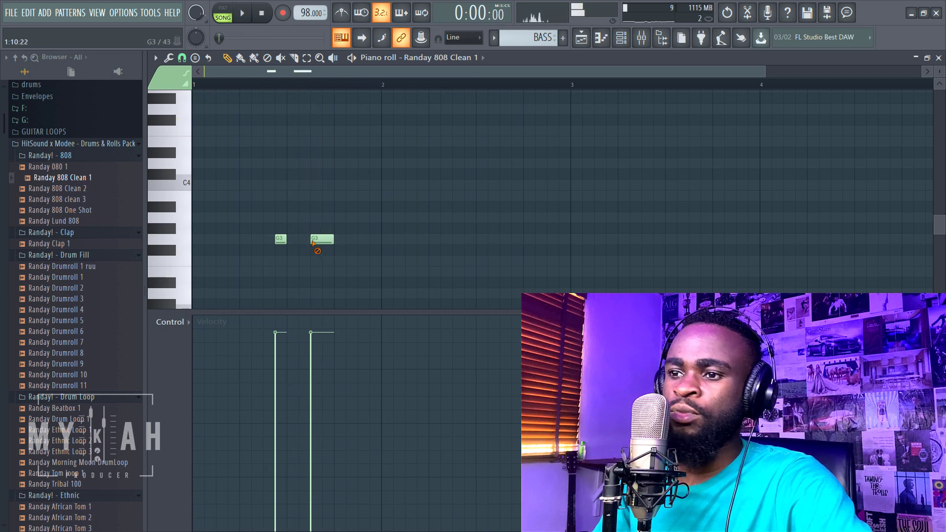
{"action": "right_click", "coordinate": [319, 240]}
{"action": "right_click", "coordinate": [280, 240]}
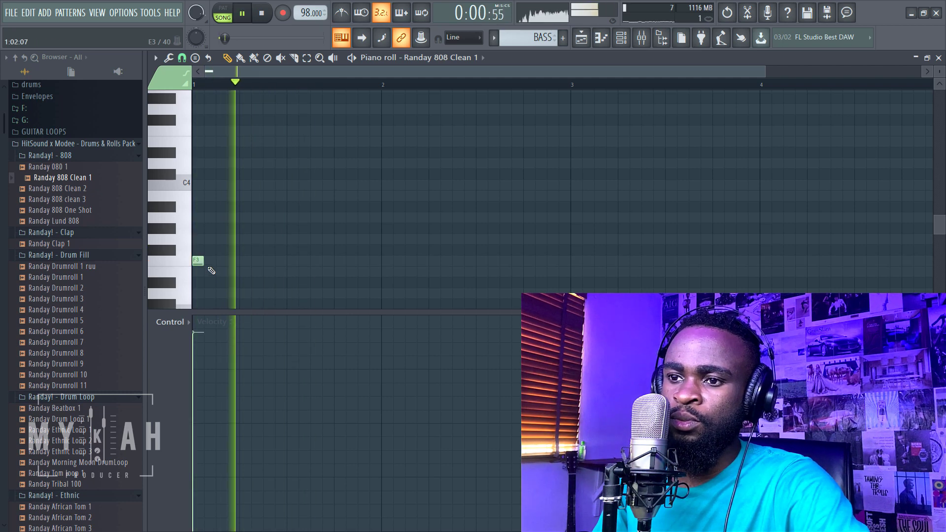
Step: Enter a one-beat F3 at the start of bar 1, a half-beat G4 at step 11 and a half-beat G3 at step 13
{"action": "key", "text": "space"}
{"action": "left_click_drag", "start_coordinate": [254, 263], "coordinate": [244, 266]}
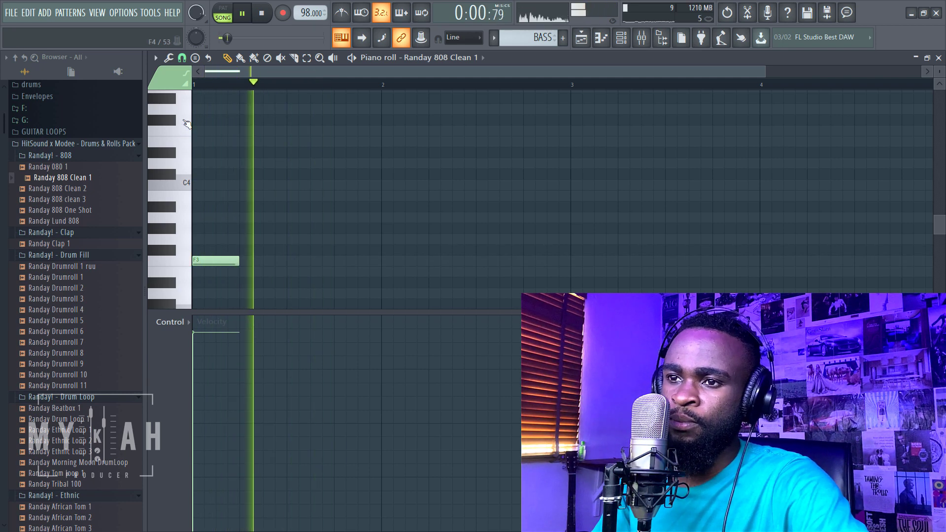
{"action": "key", "text": "space"}
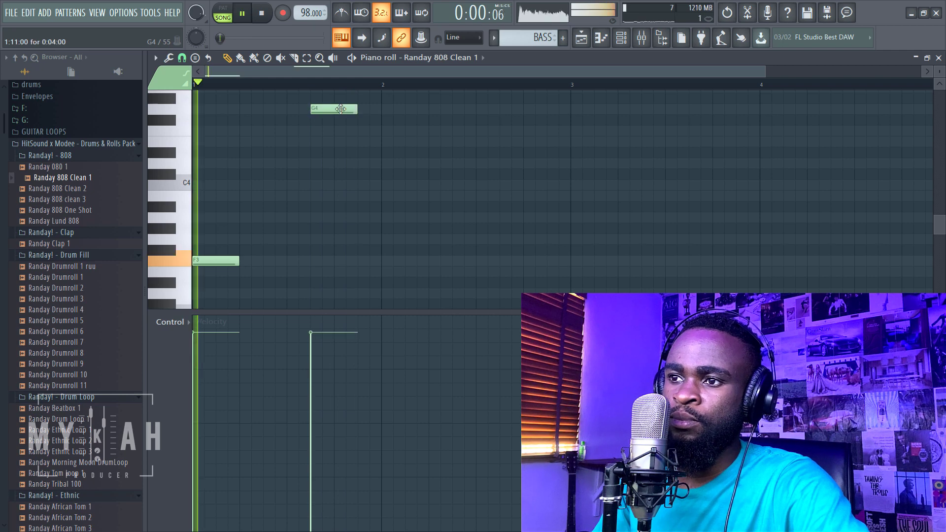
{"action": "left_click_drag", "start_coordinate": [357, 109], "coordinate": [333, 110]}
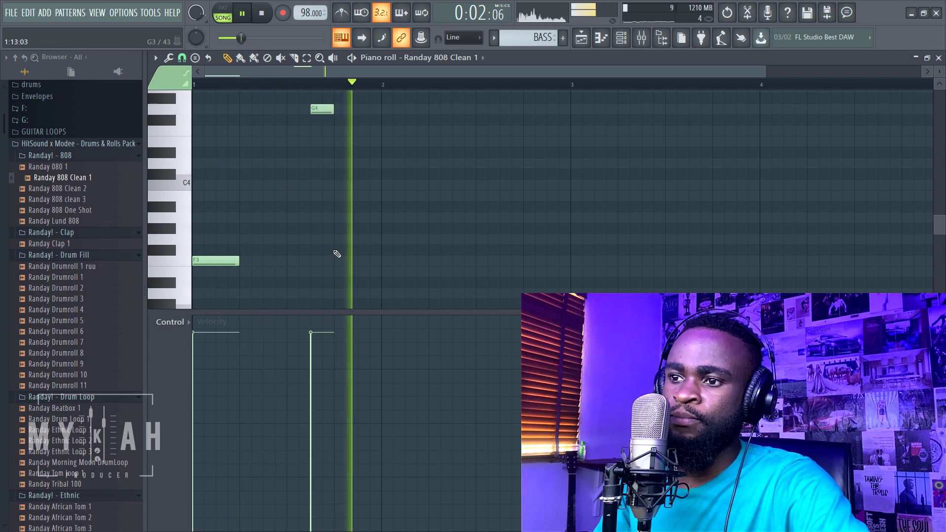
{"action": "left_click_drag", "start_coordinate": [336, 228], "coordinate": [343, 242]}
{"action": "key", "text": "space"}
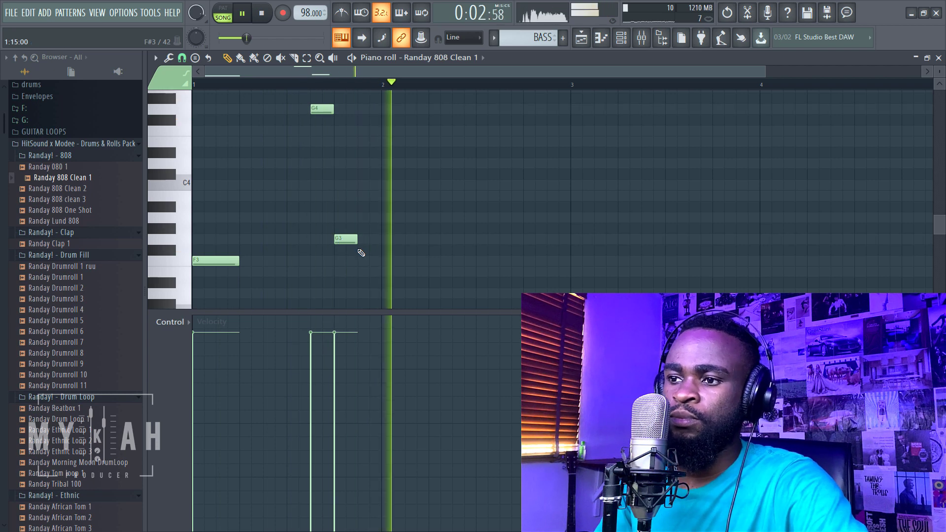
Step: Audition higher bass keys against the beat and try a half-beat C5 note at step 9 of bar 2
{"action": "key", "text": "space"}
{"action": "scroll", "coordinate": [184, 136], "scroll_direction": "up", "scroll_amount": 2}
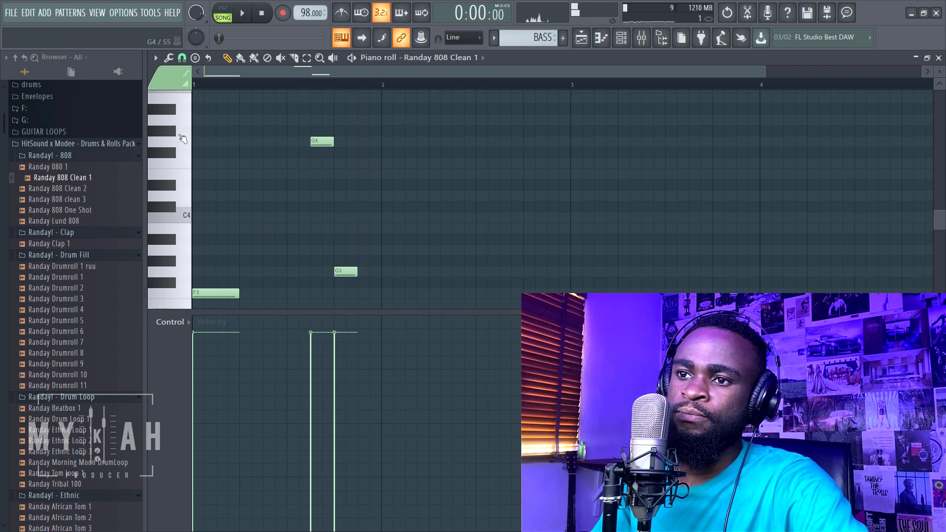
{"action": "key", "text": "space"}
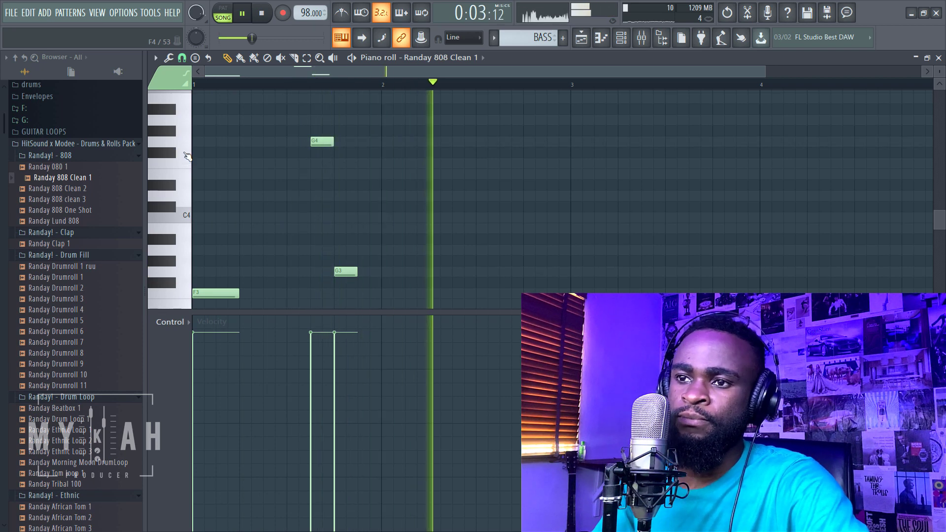
{"action": "key", "text": "space"}
{"action": "scroll", "coordinate": [188, 125], "scroll_direction": "up", "scroll_amount": 2}
{"action": "key", "text": "space"}
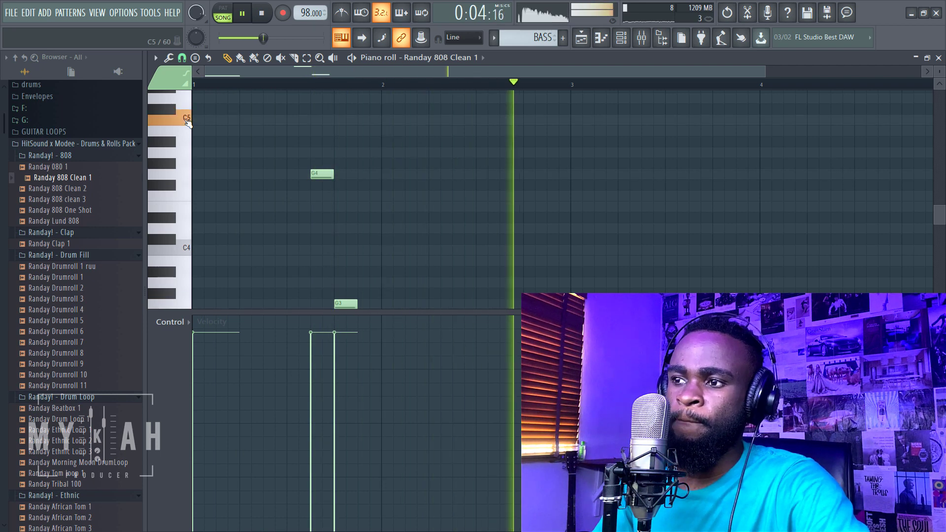
{"action": "key", "text": "space"}
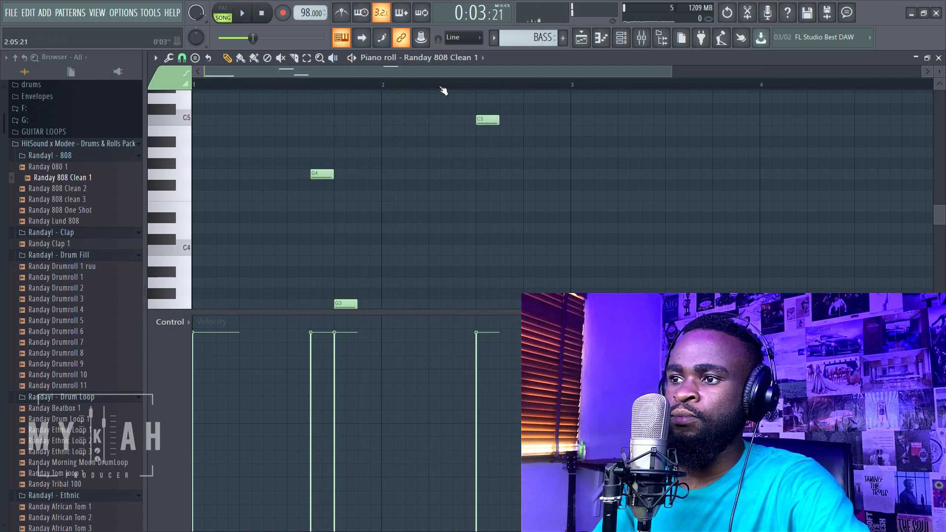
{"action": "key", "text": "space"}
Step: Try a half-beat note at step 13 of bar 2, testing it at C4 and A#3 against the beat
{"action": "key", "text": "space"}
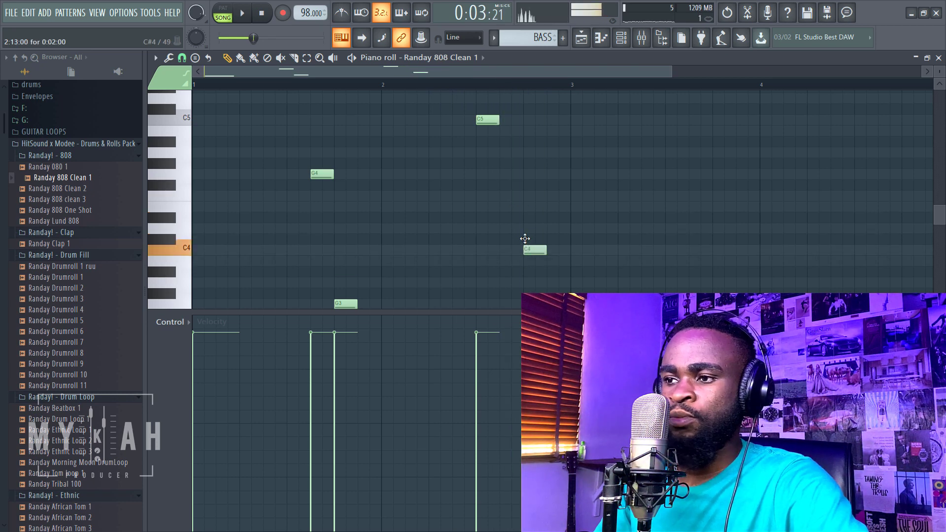
{"action": "key", "text": "space"}
{"action": "mouse_move", "coordinate": [525, 249]}
{"action": "left_mouse_down"}
{"action": "mouse_move", "coordinate": [526, 270]}
{"action": "mouse_move", "coordinate": [528, 255]}
{"action": "left_mouse_up"}
{"action": "key", "text": "space"}
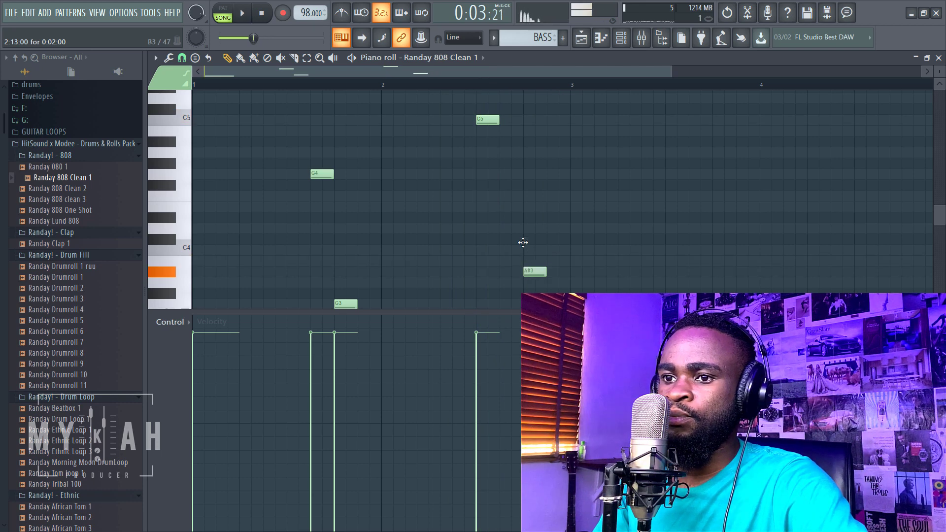
{"action": "key", "text": "space"}
Step: Play back the bar 2 phrase and delete its test notes, including the C5 at step 9
{"action": "scroll", "coordinate": [533, 163], "scroll_direction": "down", "scroll_amount": 3}
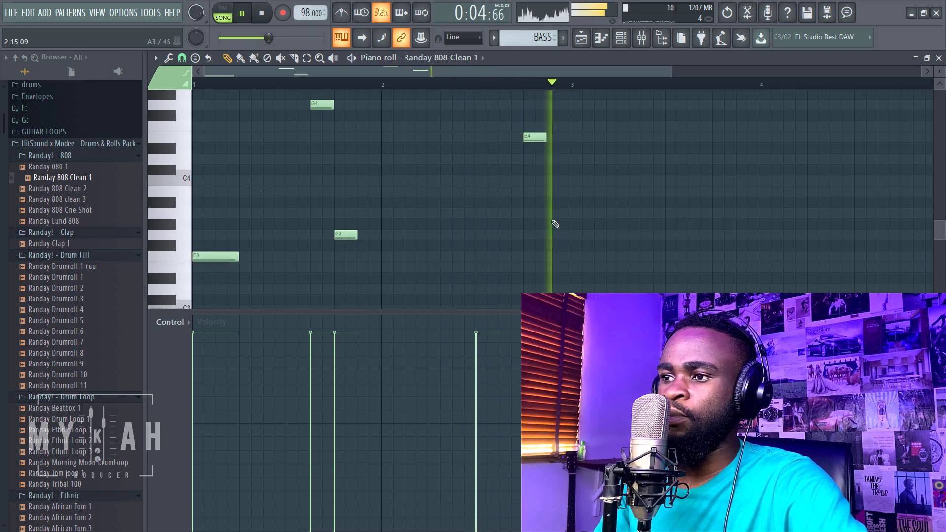
{"action": "key", "text": "space"}
{"action": "scroll", "coordinate": [512, 128], "scroll_direction": "up", "scroll_amount": 3}
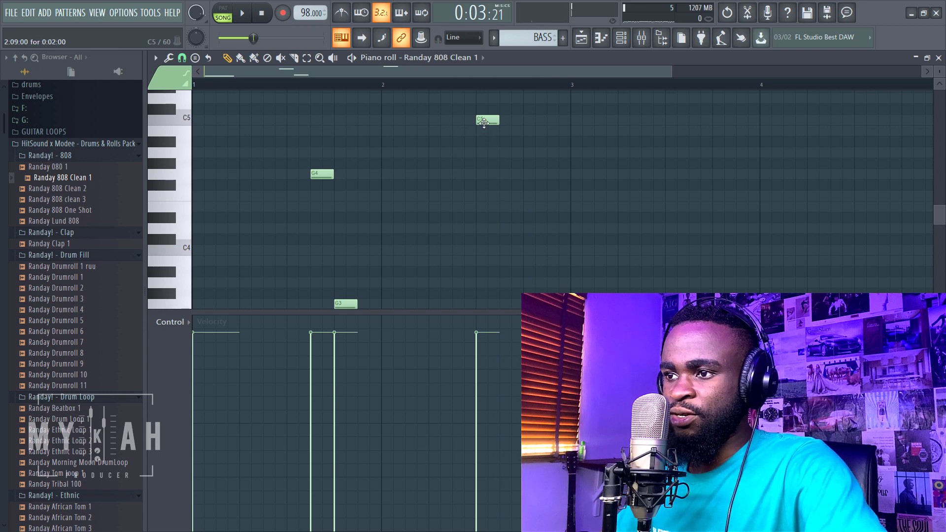
{"action": "right_click", "coordinate": [484, 122]}
Step: Return to the Playlist, play the arrangement and extend the BASS clip on Track 8 to the start of bar 5
{"action": "scroll", "coordinate": [488, 211], "scroll_direction": "down", "scroll_amount": 3}
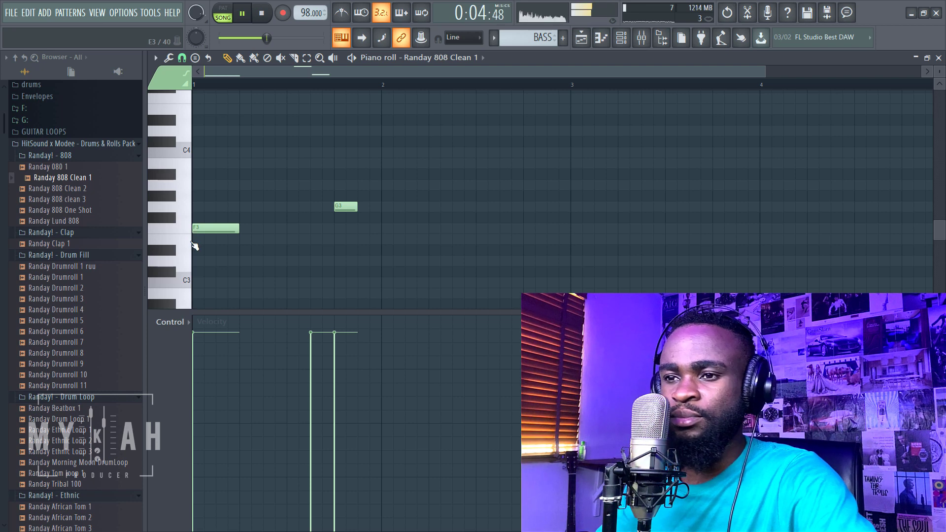
{"action": "left_click", "coordinate": [581, 39]}
{"action": "key", "text": "space"}
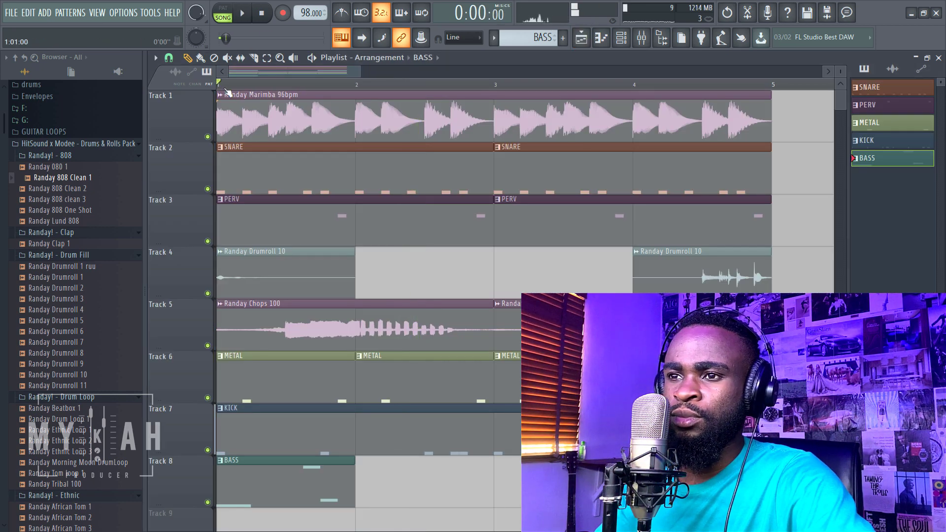
{"action": "scroll", "coordinate": [281, 181], "scroll_direction": "down", "scroll_amount": 3}
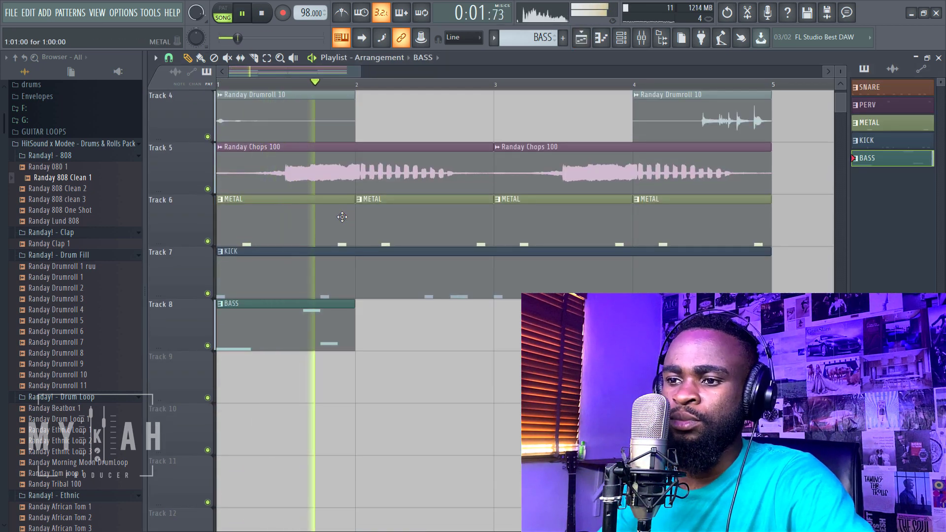
{"action": "left_click_drag", "start_coordinate": [354, 326], "coordinate": [772, 325]}
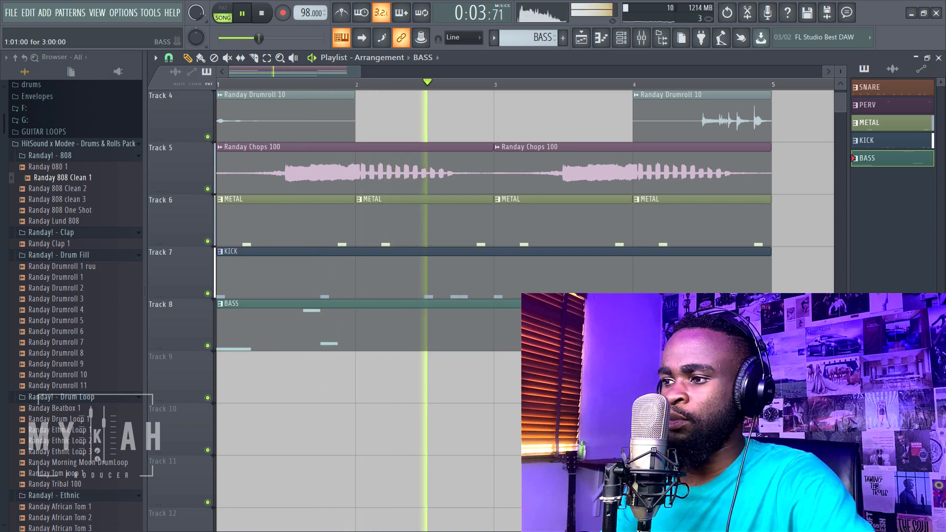
Step: Open the piano roll for Randay 808 Clean 1 and shorten the F3 note at the start of bar 1 to two steps
{"action": "key", "text": "F6"}
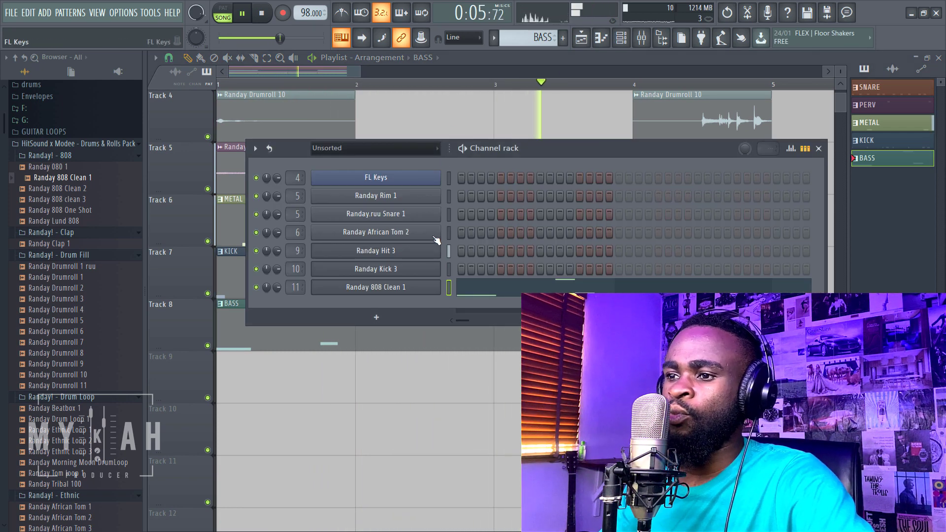
{"action": "right_click", "coordinate": [427, 291]}
{"action": "key", "text": "Escape"}
{"action": "right_click", "coordinate": [427, 291]}
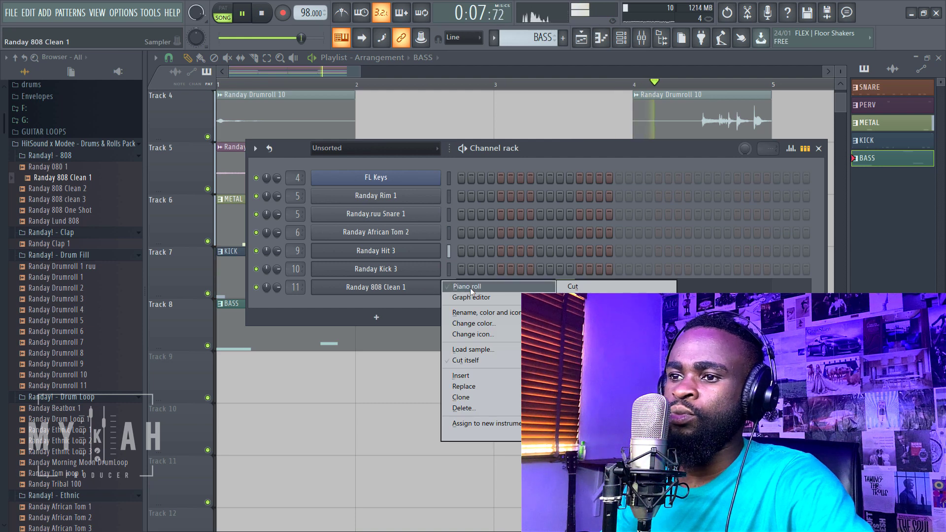
{"action": "left_click", "coordinate": [463, 285]}
{"action": "left_click_drag", "start_coordinate": [239, 229], "coordinate": [217, 229]}
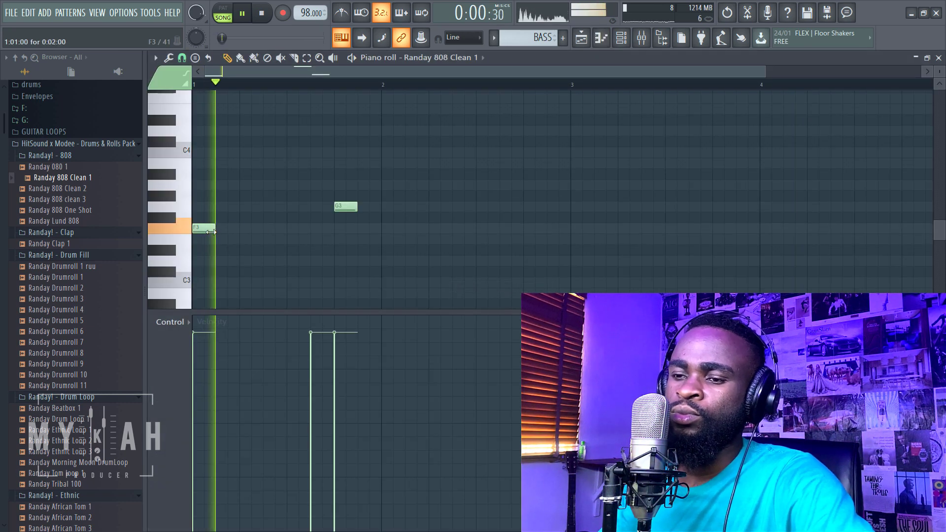
Step: Add a two-step F2 note at step 5 of bar 1 and play it back against the beat
{"action": "scroll", "coordinate": [228, 235], "scroll_direction": "down", "scroll_amount": 2}
{"action": "key", "text": "space"}
{"action": "scroll", "coordinate": [228, 236], "scroll_direction": "down", "scroll_amount": 2}
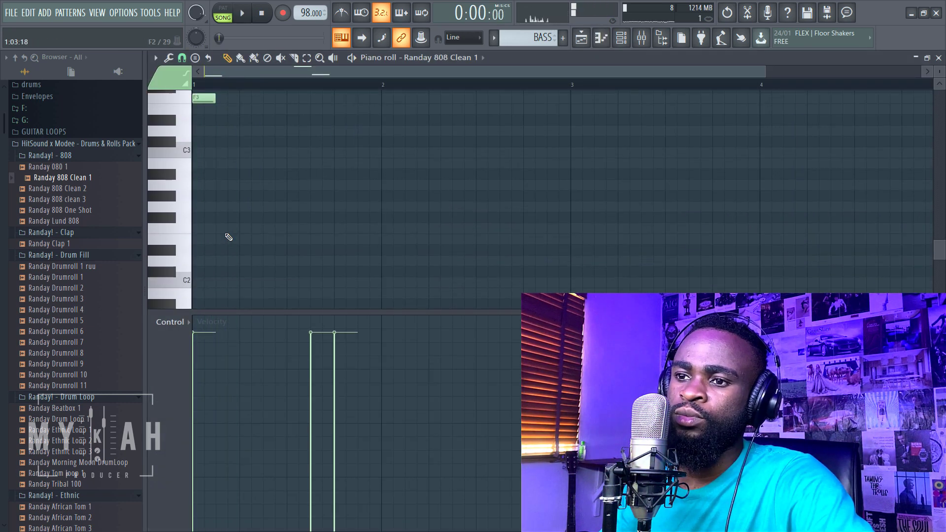
{"action": "scroll", "coordinate": [229, 212], "scroll_direction": "up", "scroll_amount": 1}
{"action": "scroll", "coordinate": [232, 226], "scroll_direction": "down", "scroll_amount": 2}
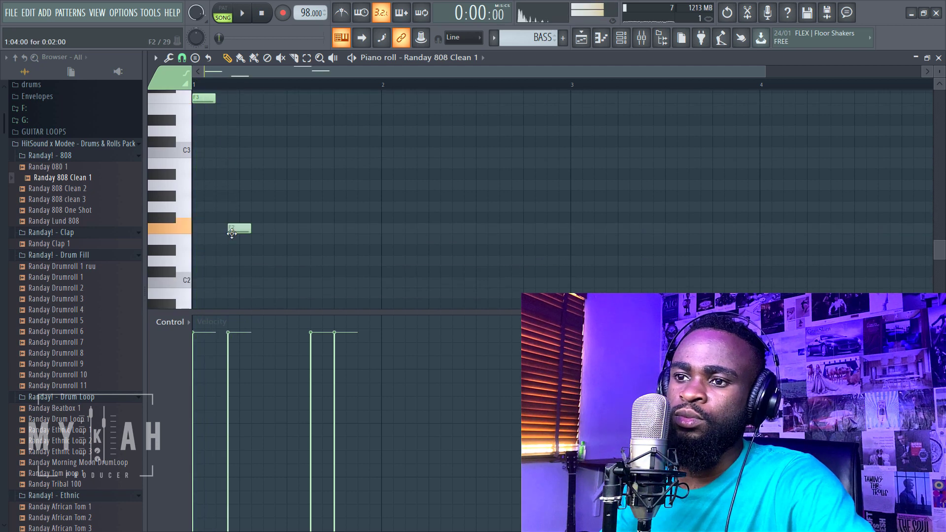
{"action": "left_click_drag", "start_coordinate": [231, 234], "coordinate": [242, 236]}
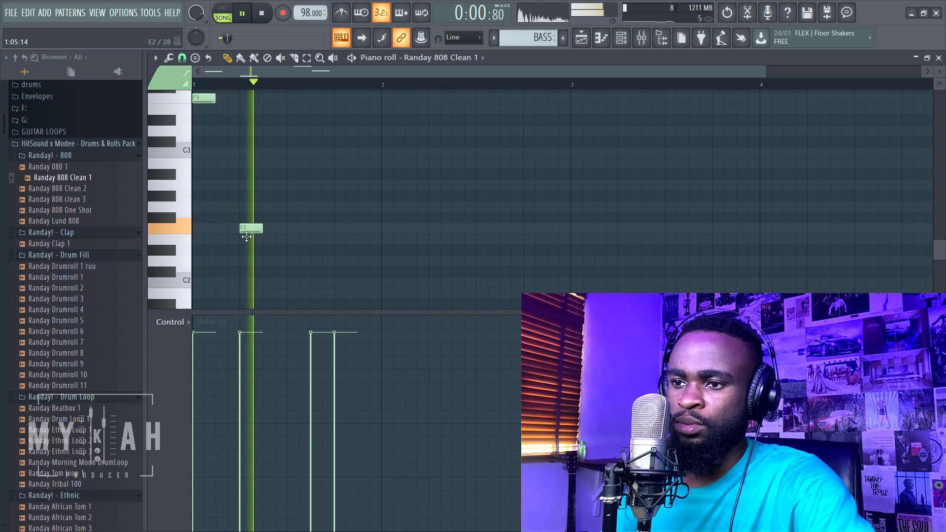
{"action": "scroll", "coordinate": [281, 236], "scroll_direction": "up", "scroll_amount": 4}
{"action": "key", "text": "space"}
{"action": "key", "text": "space"}
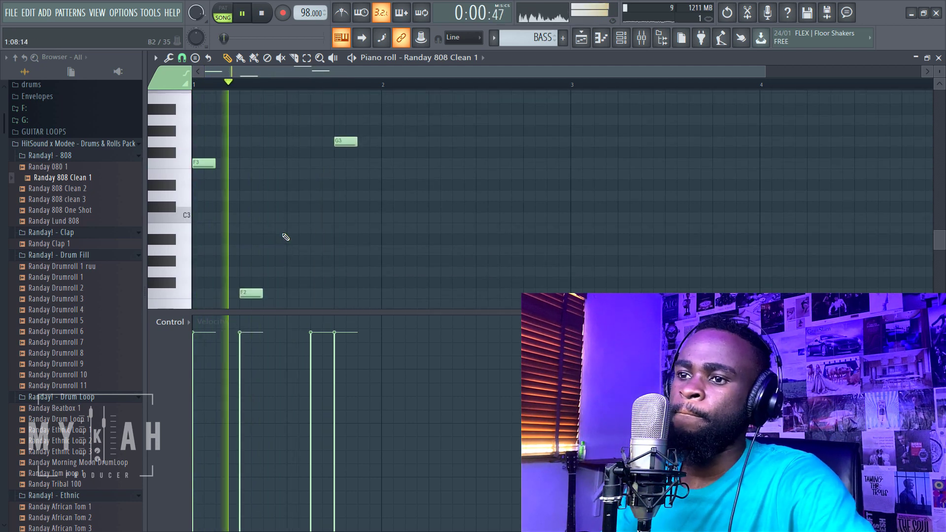
Step: Add a G4 note at step 9 of bar 1 and shorten it so it ends before the existing G4 note
{"action": "scroll", "coordinate": [290, 200], "scroll_direction": "up", "scroll_amount": 6}
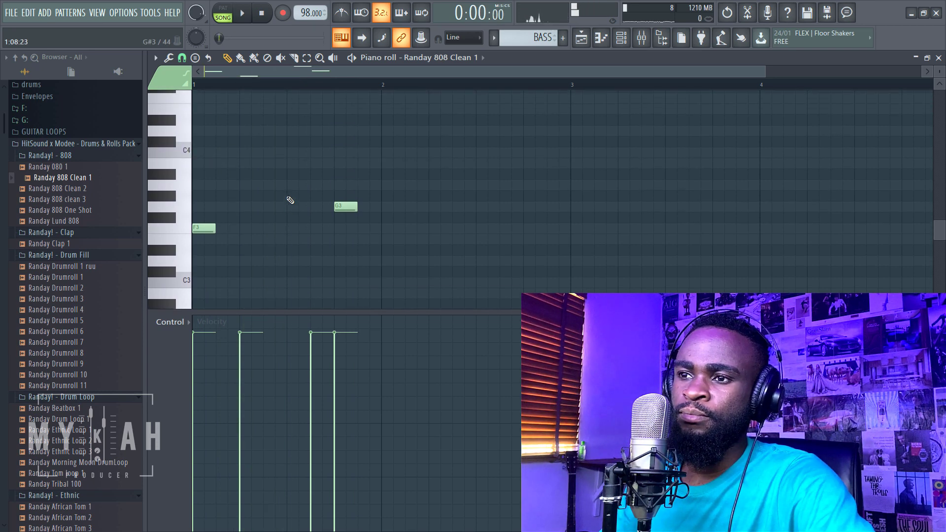
{"action": "key", "text": "space"}
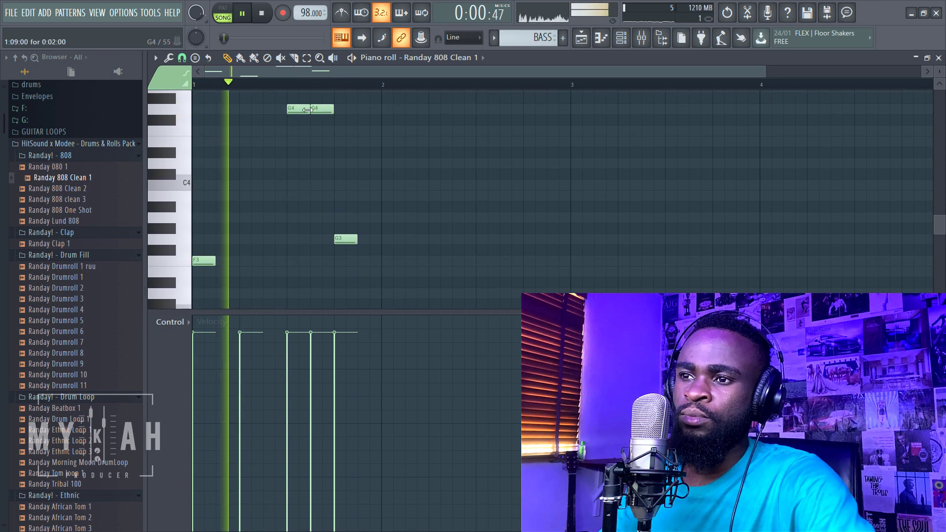
{"action": "left_click_drag", "start_coordinate": [309, 109], "coordinate": [301, 113]}
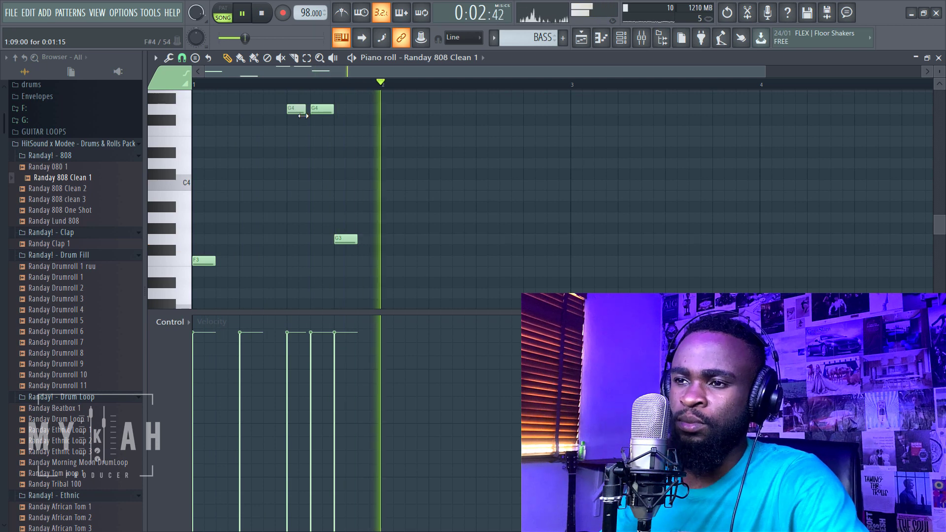
Step: Audition bass keys against the beat and add a C4 note just over two steps long at step 9 of bar 2
{"action": "left_click", "coordinate": [183, 119]}
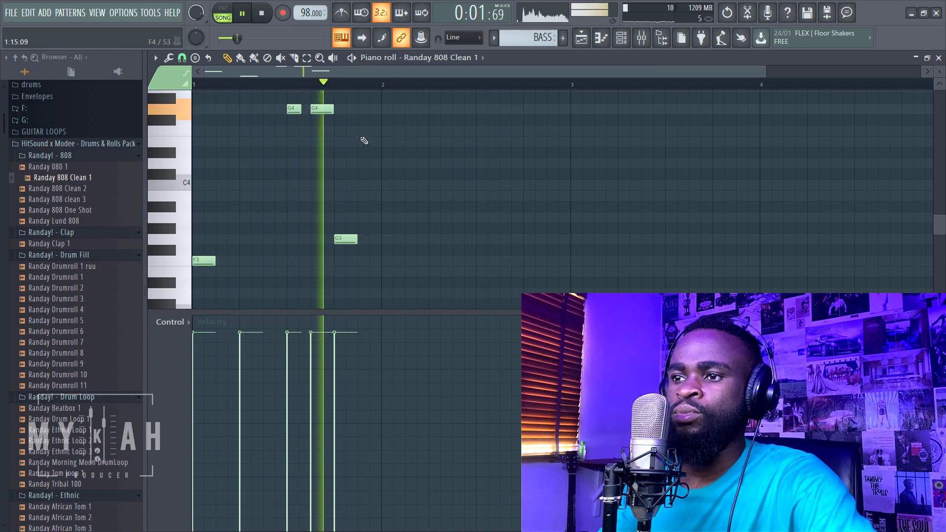
{"action": "scroll", "coordinate": [183, 196], "scroll_direction": "up", "scroll_amount": 3}
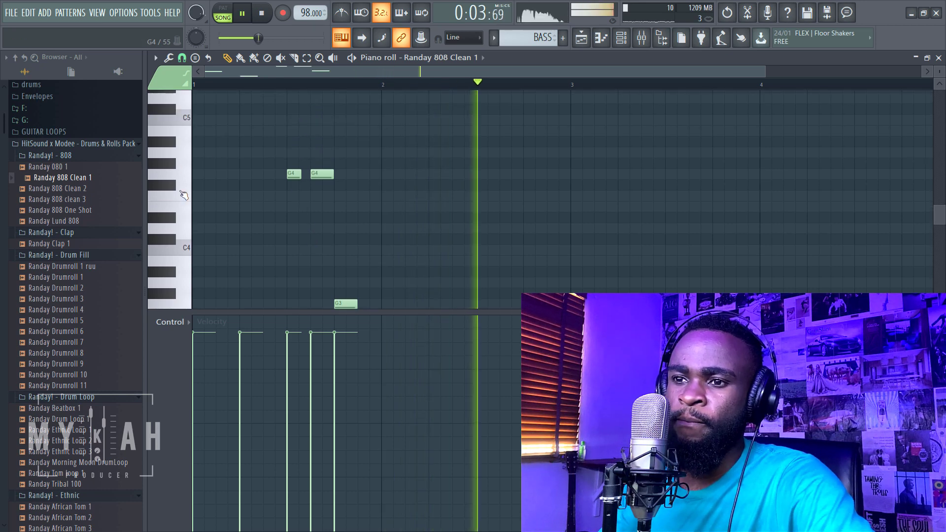
{"action": "key", "text": "space"}
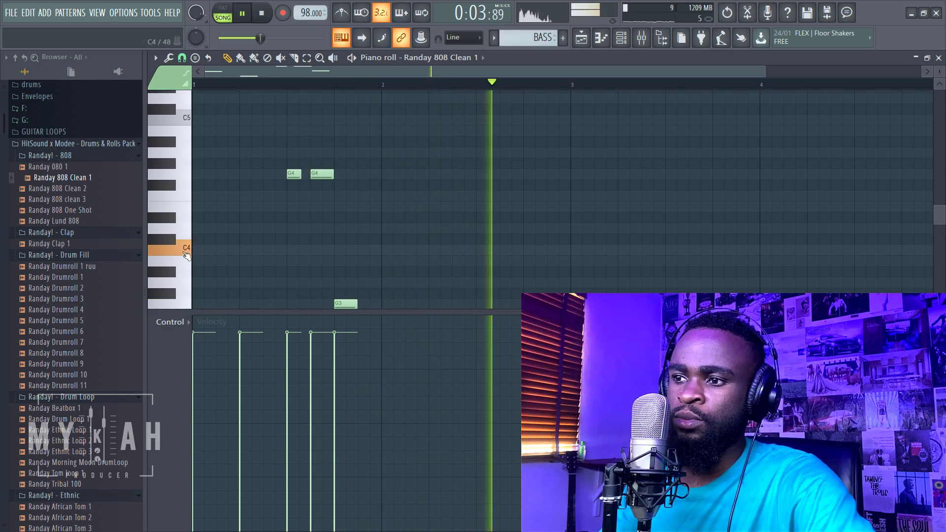
{"action": "key", "text": "space"}
{"action": "mouse_move", "coordinate": [477, 250]}
{"action": "left_mouse_down"}
{"action": "mouse_move", "coordinate": [522, 256]}
{"action": "mouse_move", "coordinate": [494, 253]}
{"action": "left_mouse_up"}
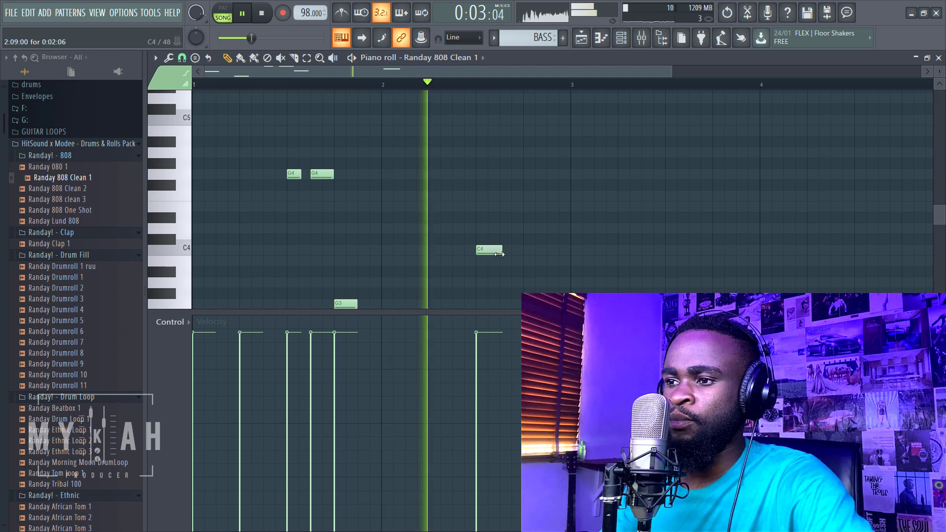
Step: Try an E4 note at step 13 of bar 2 and replace it with a C3 note at the same step
{"action": "left_click", "coordinate": [524, 207]}
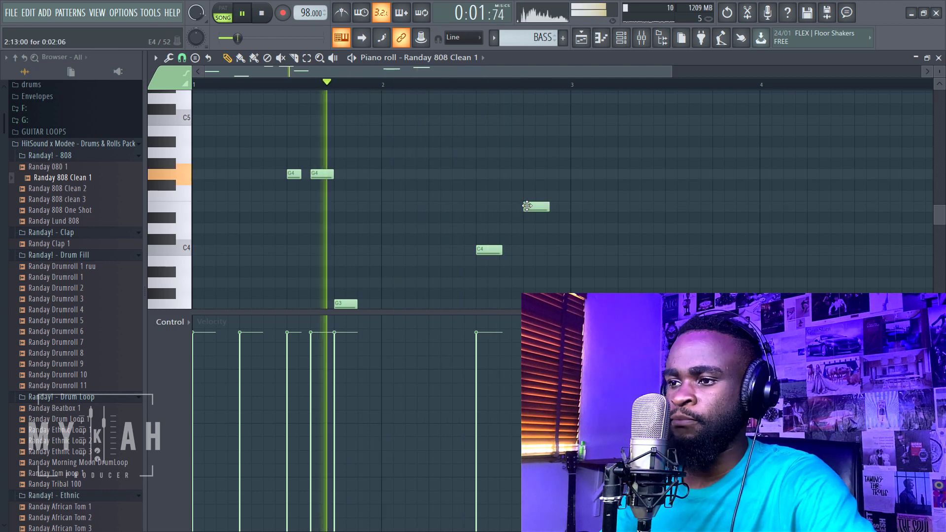
{"action": "right_click", "coordinate": [524, 207]}
{"action": "scroll", "coordinate": [513, 257], "scroll_direction": "down", "scroll_amount": 2}
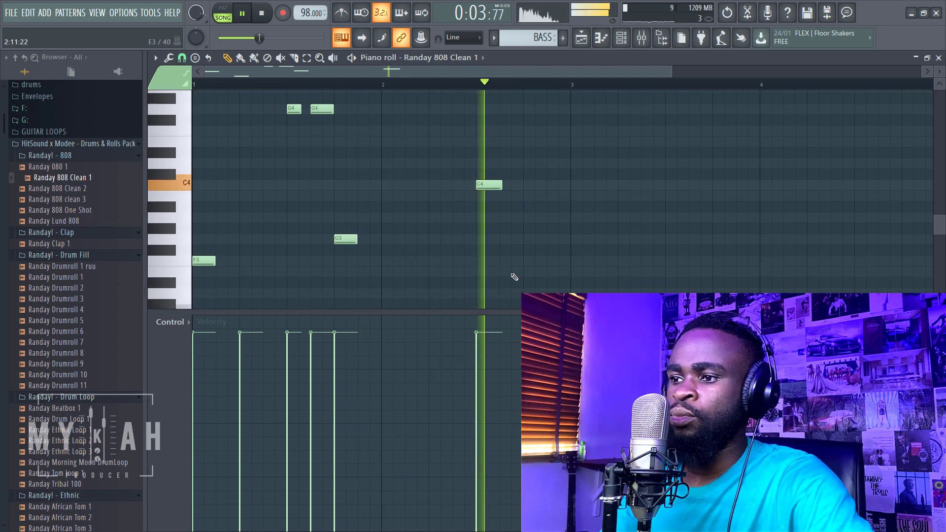
{"action": "key", "text": "space"}
{"action": "scroll", "coordinate": [532, 275], "scroll_direction": "down", "scroll_amount": 2}
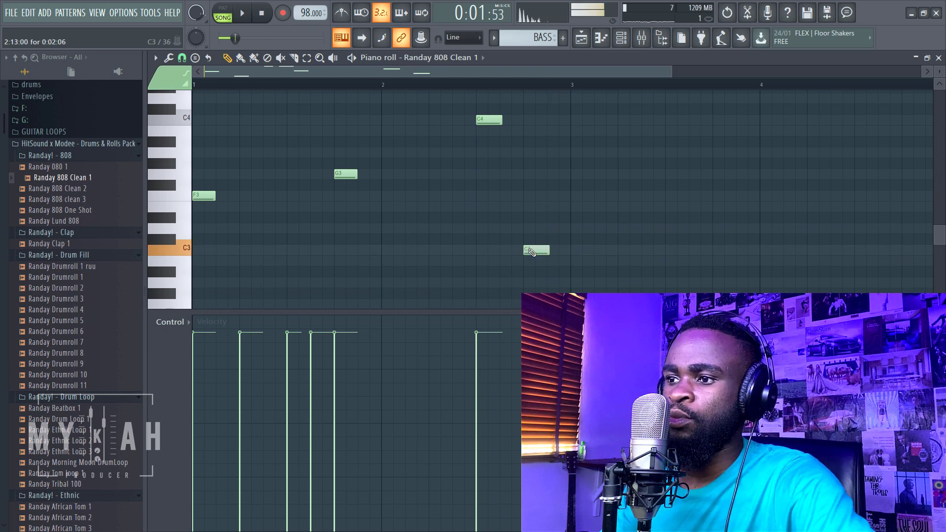
{"action": "key", "text": "space"}
Step: Lengthen the C4 and C3 notes in bar 2 to four steps each
{"action": "left_click_drag", "start_coordinate": [502, 120], "coordinate": [528, 130]}
{"action": "left_click_drag", "start_coordinate": [548, 251], "coordinate": [565, 253]}
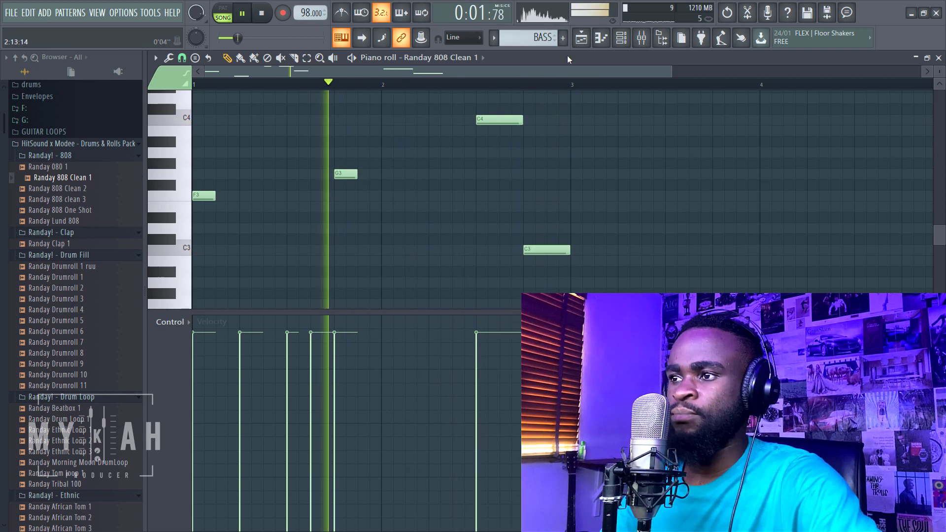
{"action": "scroll", "coordinate": [466, 217], "scroll_direction": "up", "scroll_amount": 3}
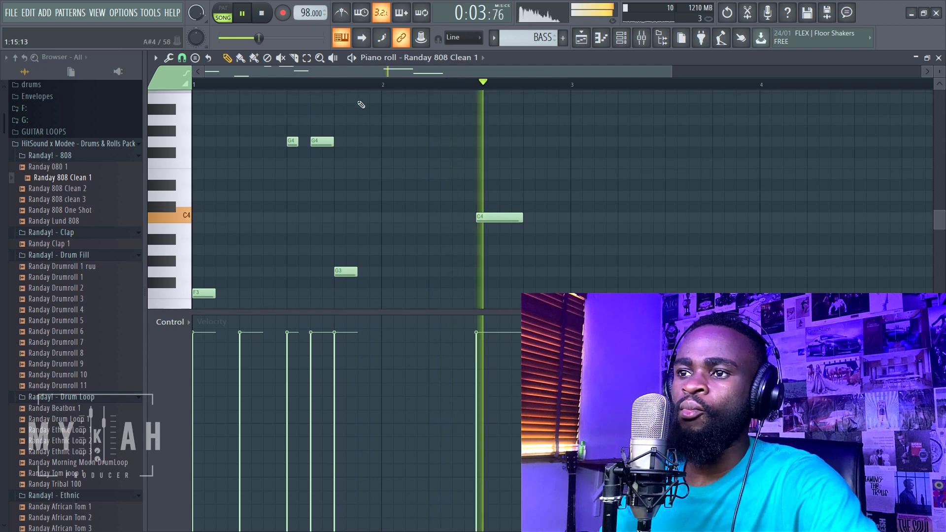
Step: Select all the bass notes and copy the two-bar phrase so the copy starts at bar 3
{"action": "key", "text": "ctrl+a"}
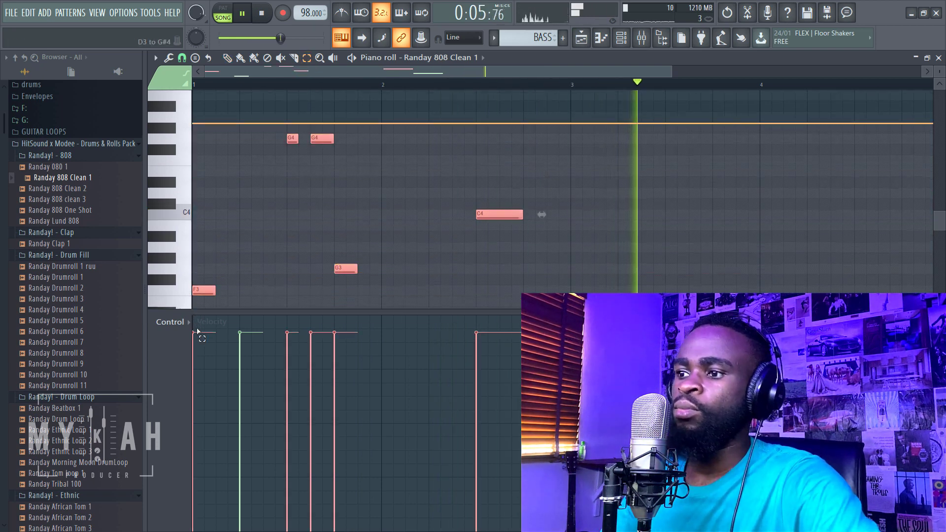
{"action": "scroll", "coordinate": [202, 335], "scroll_direction": "down", "scroll_amount": 2}
{"action": "key", "text": "space"}
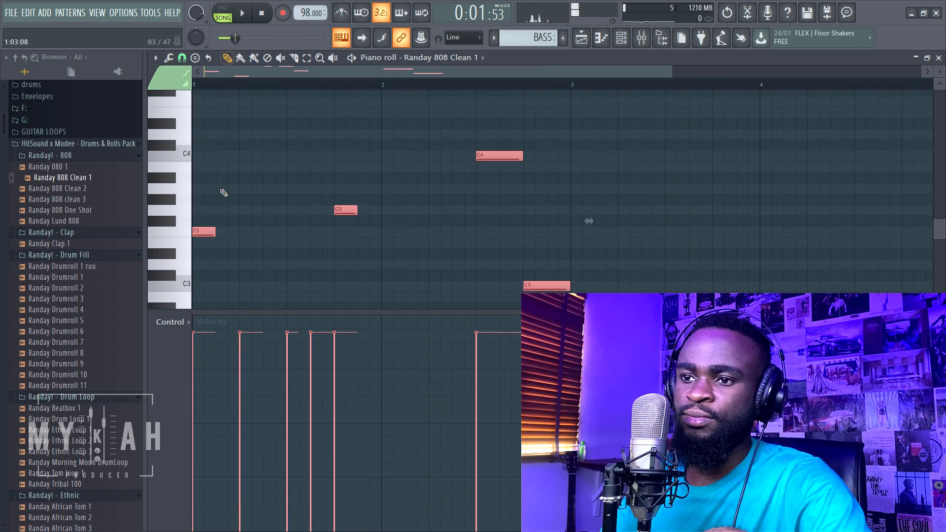
{"action": "left_click_drag", "start_coordinate": [200, 230], "coordinate": [545, 231]}
{"action": "key", "text": "space"}
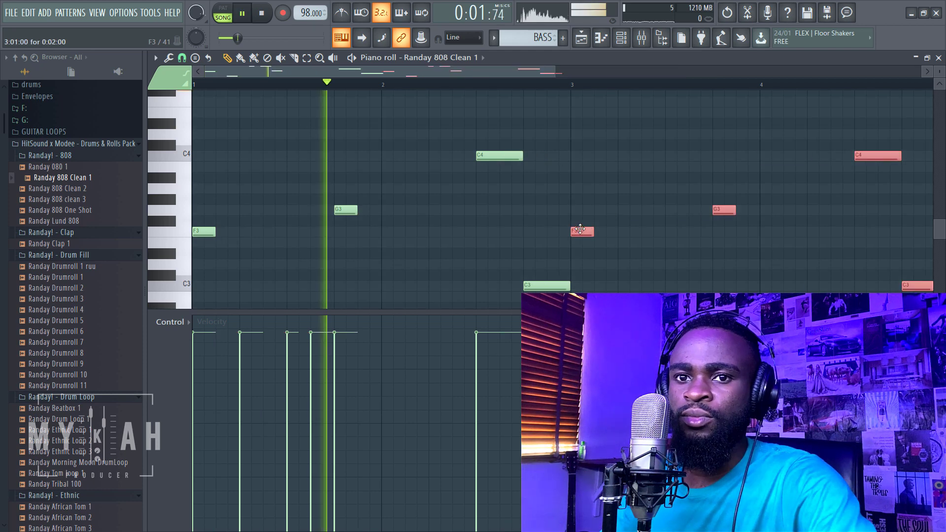
{"action": "scroll", "coordinate": [492, 90], "scroll_direction": "down", "scroll_amount": 2}
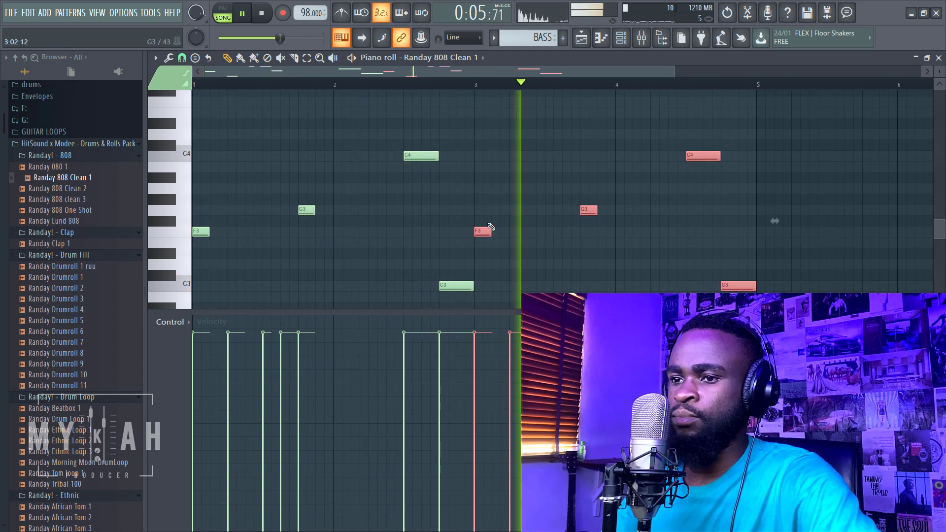
{"action": "left_click", "coordinate": [436, 232]}
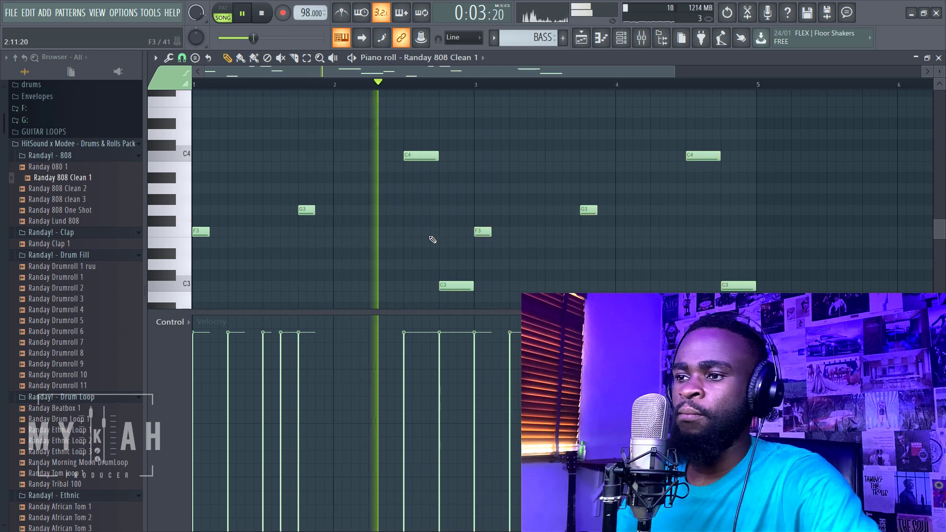
Step: Try the first note of bar 3 at A3 against the beat and return it to F3
{"action": "left_click_drag", "start_coordinate": [477, 231], "coordinate": [477, 189]}
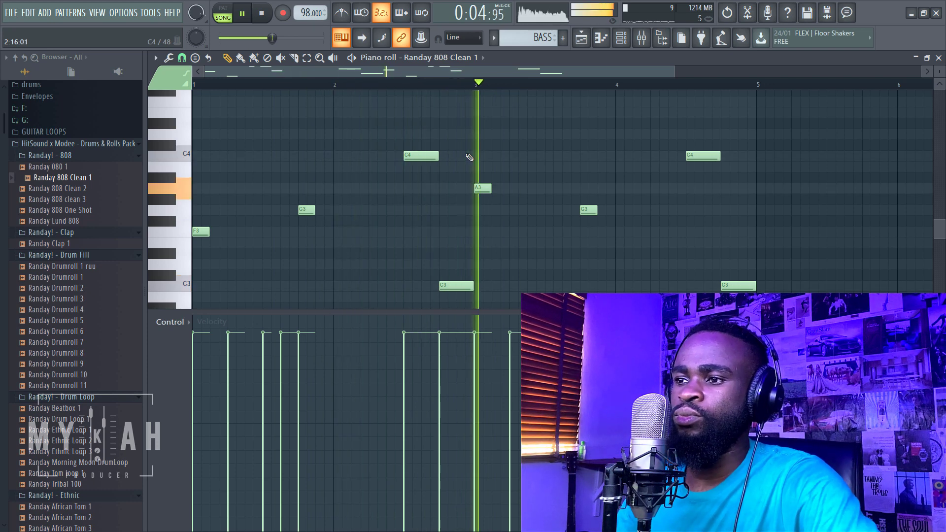
{"action": "left_click_drag", "start_coordinate": [482, 190], "coordinate": [490, 236]}
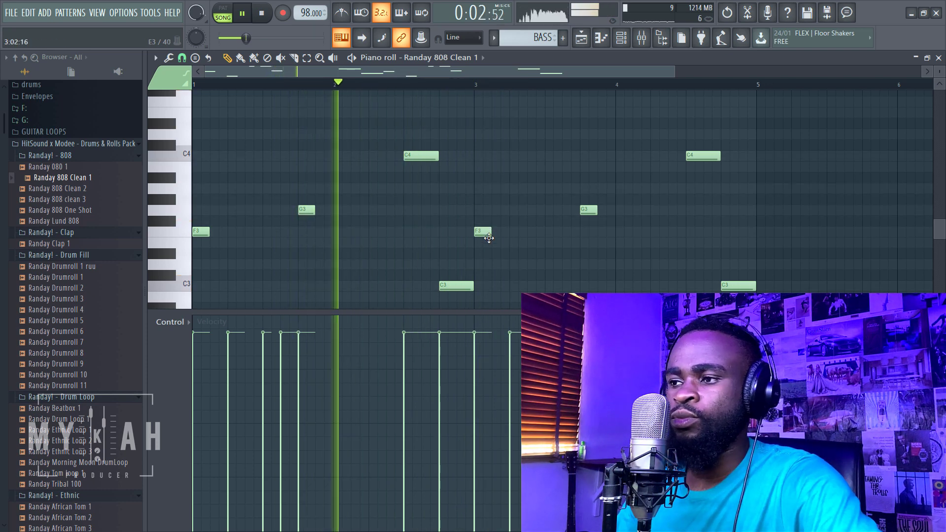
{"action": "scroll", "coordinate": [490, 235], "scroll_direction": "down", "scroll_amount": 2}
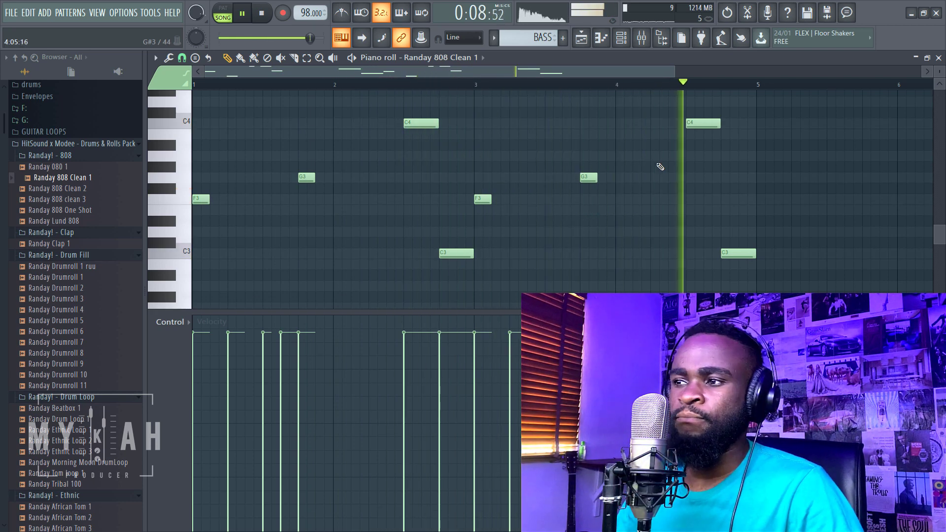
Step: Check the four-bar BASS clip against the other tracks in the Playlist during playback and return to its piano roll
{"action": "key", "text": "F5"}
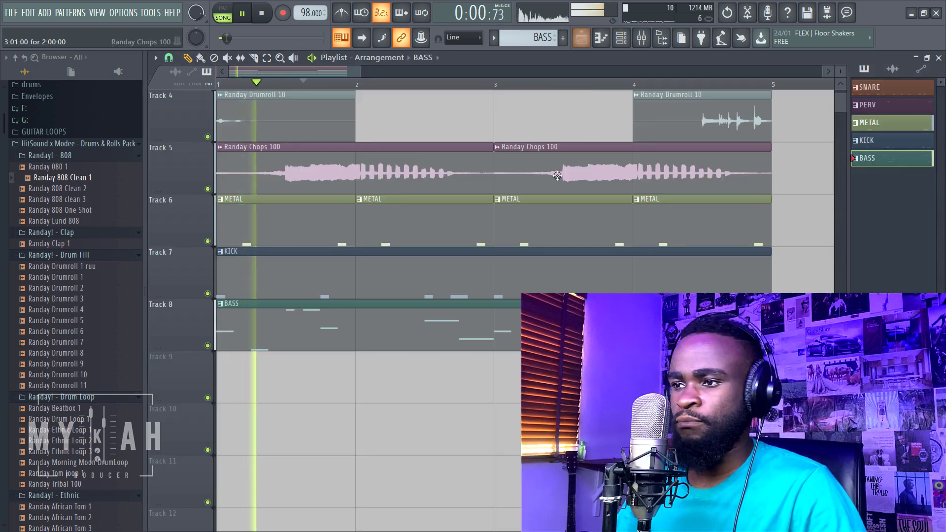
{"action": "scroll", "coordinate": [533, 228], "scroll_direction": "up", "scroll_amount": 2}
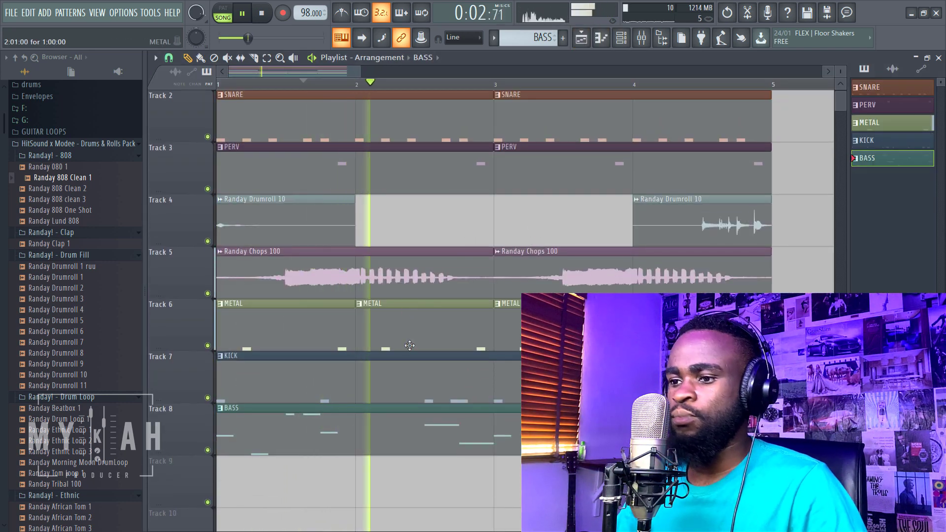
{"action": "key", "text": "F7"}
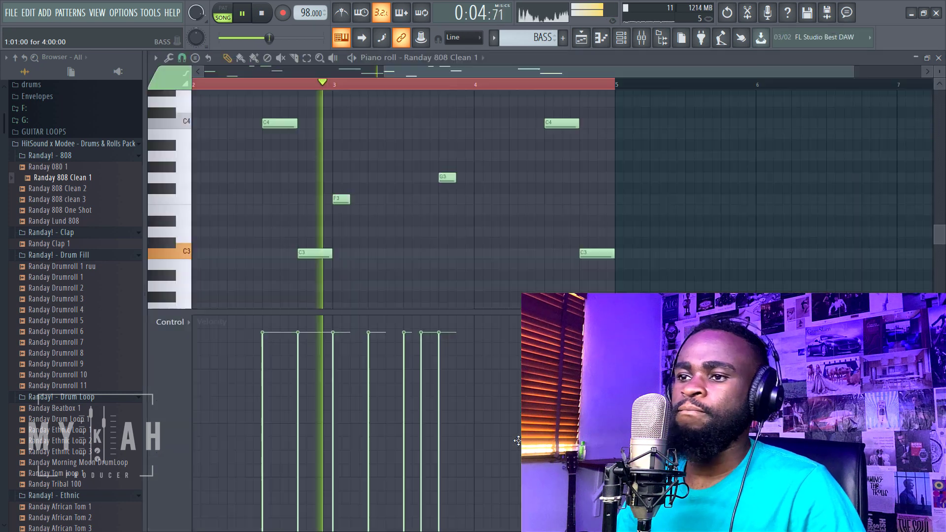
Step: Extend bar 3's G3 note to the bar's end and add a two-step G2 slide note at step 15, checking it in playback
{"action": "scroll", "coordinate": [256, 158], "scroll_direction": "up", "scroll_amount": 2}
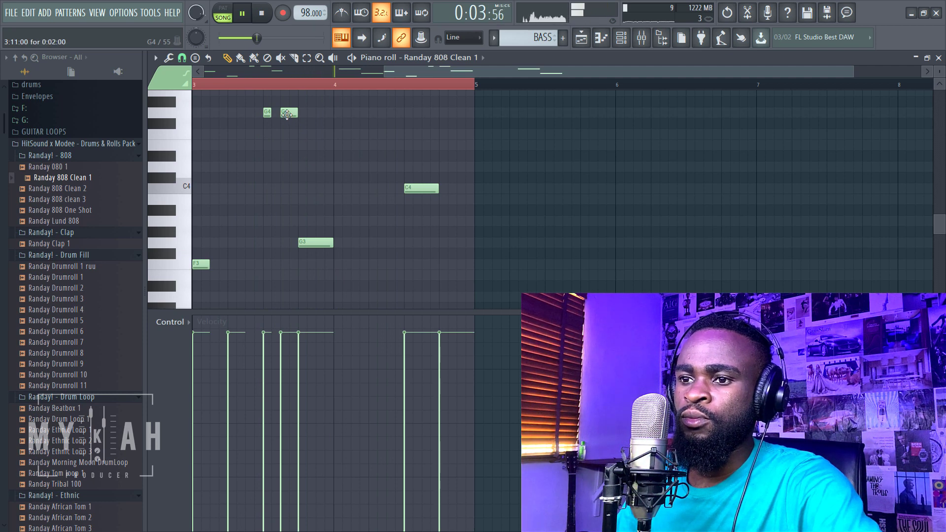
{"action": "scroll", "coordinate": [287, 114], "scroll_direction": "down", "scroll_amount": 4}
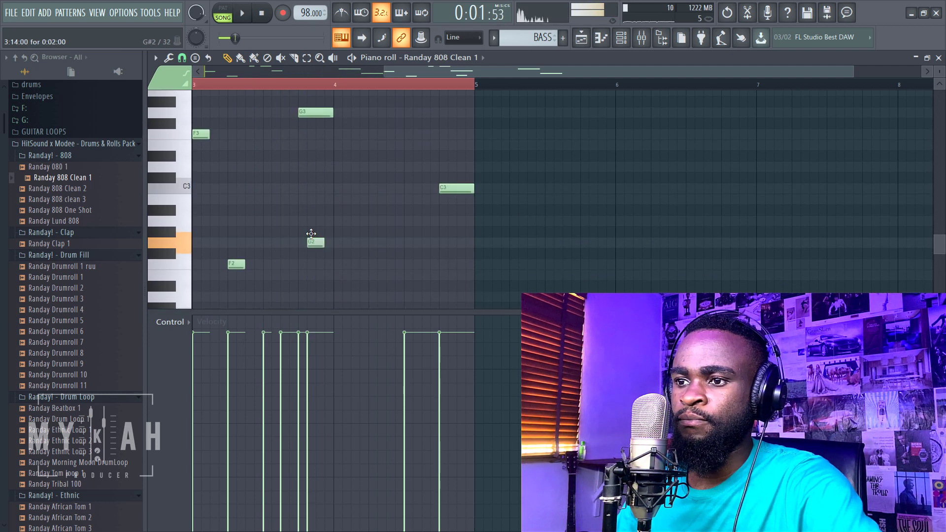
{"action": "double_click", "coordinate": [324, 242]}
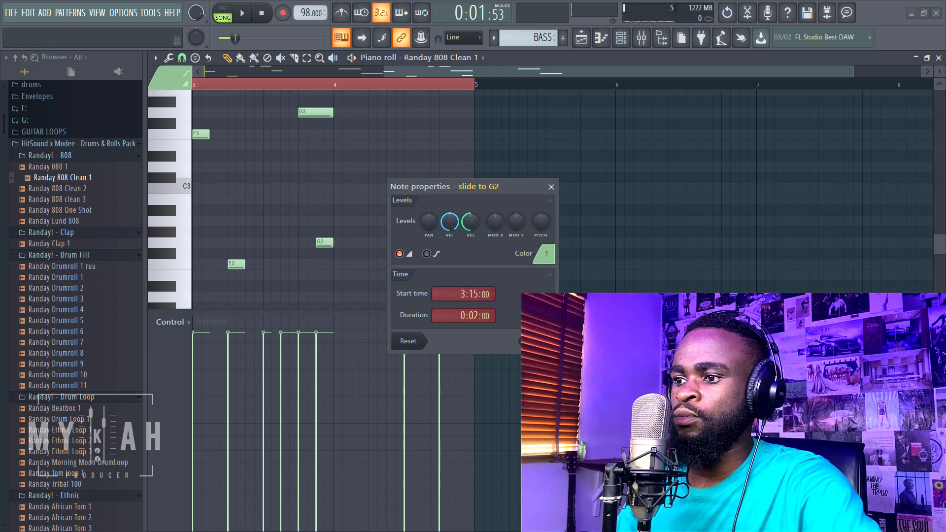
{"action": "key", "text": "Escape"}
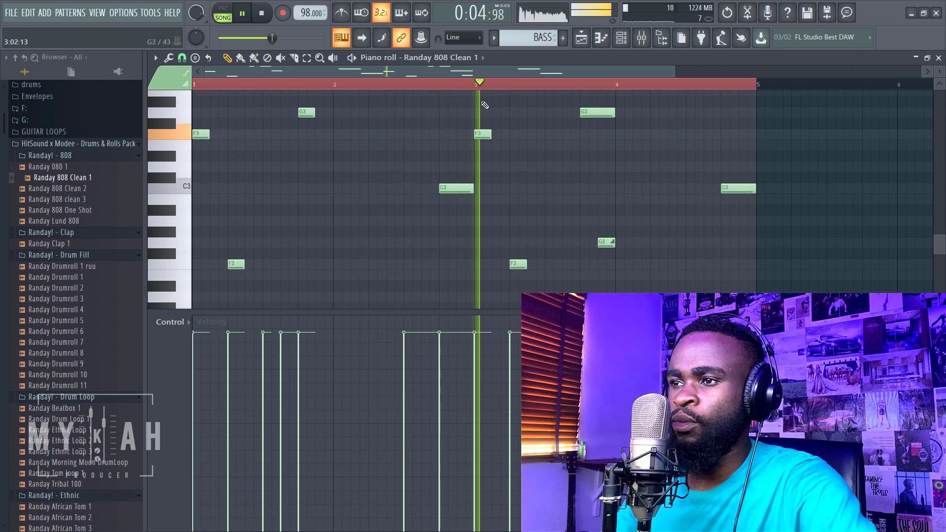
{"action": "left_click_drag", "start_coordinate": [489, 72], "coordinate": [550, 78]}
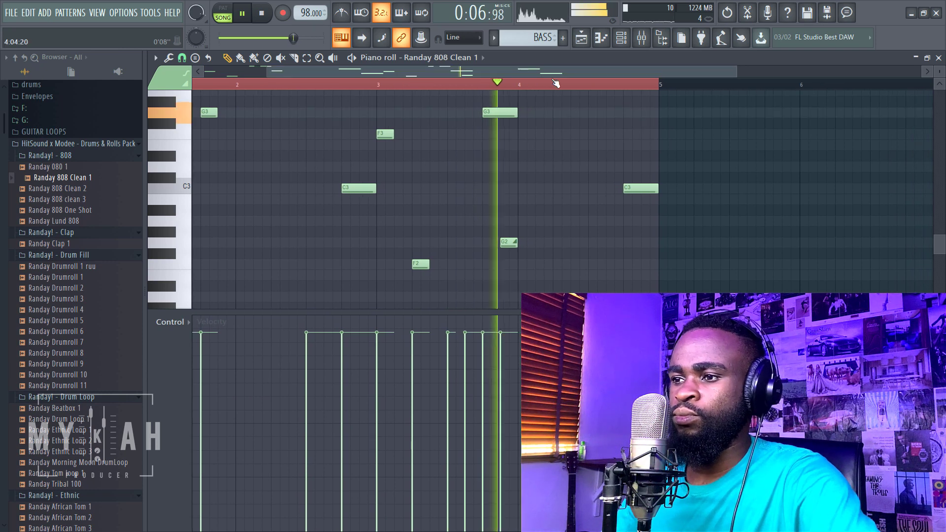
Step: Review the bass notes from bar 1 to bar 4 during playback, and return to the top of the Playlist
{"action": "scroll", "coordinate": [584, 209], "scroll_direction": "up", "scroll_amount": 6}
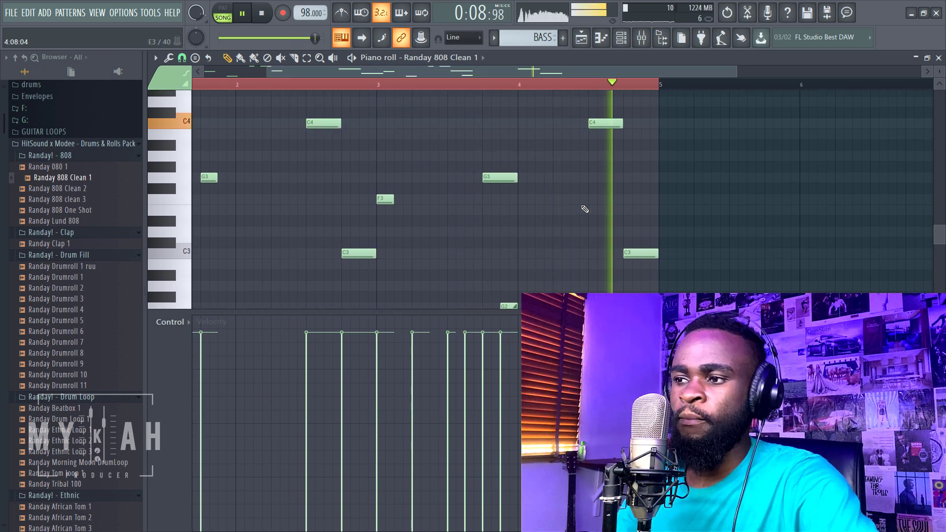
{"action": "left_click", "coordinate": [477, 83]}
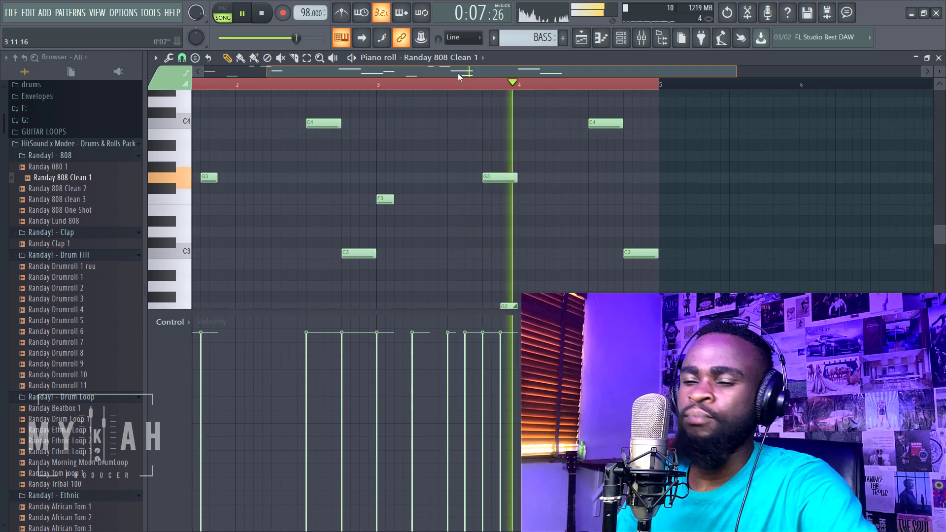
{"action": "left_click_drag", "start_coordinate": [477, 73], "coordinate": [415, 73]}
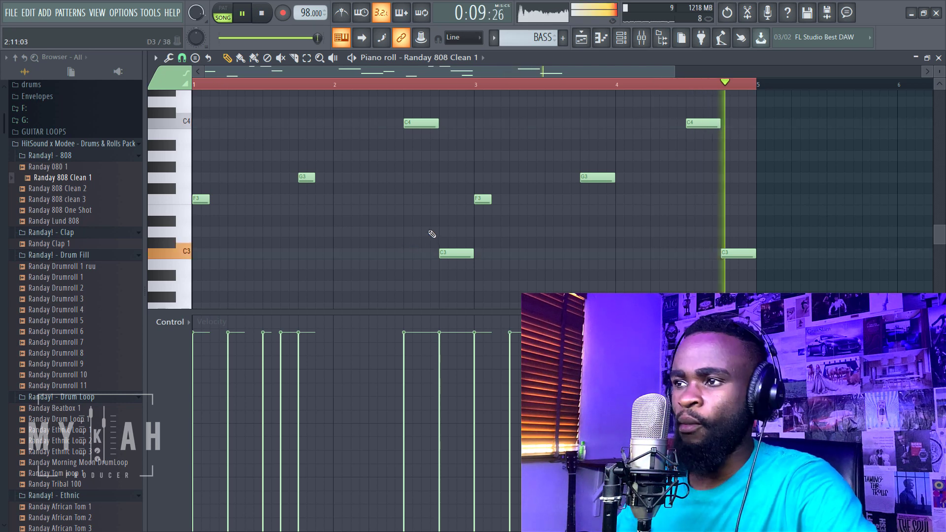
{"action": "key", "text": "F5"}
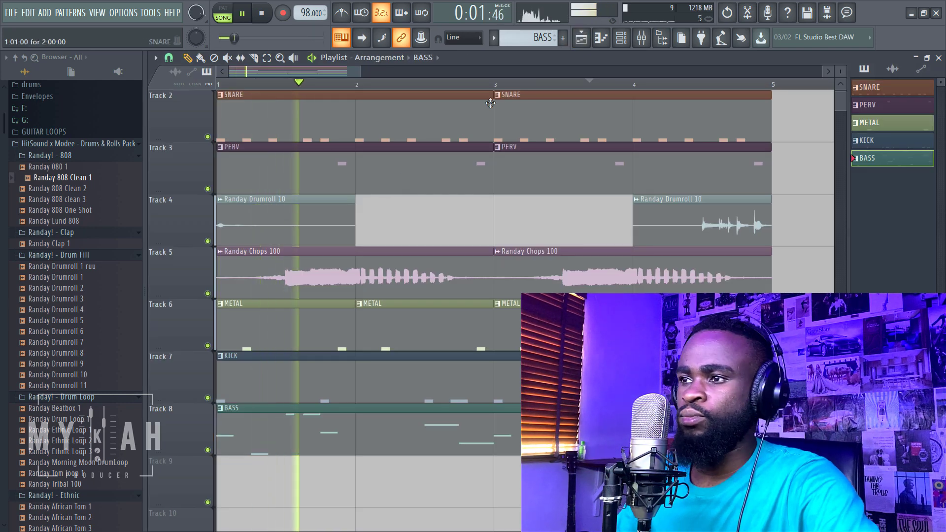
{"action": "left_click_drag", "start_coordinate": [840, 101], "coordinate": [841, 71]}
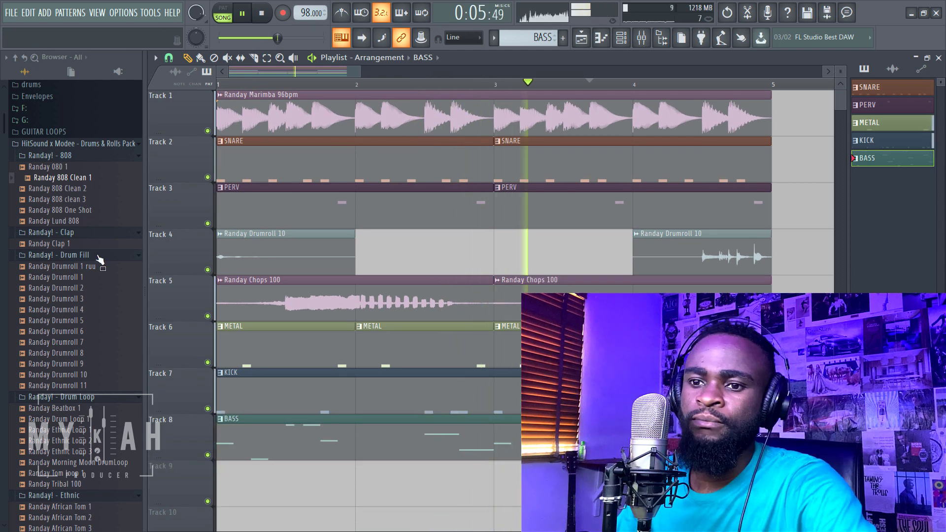
Step: Stop playback, audition the samples in the Randay! - Shakers folder, and place Randay Shaker loop on Track 9 at bar 1
{"action": "scroll", "coordinate": [94, 276], "scroll_direction": "down", "scroll_amount": 6}
{"action": "key", "text": "space"}
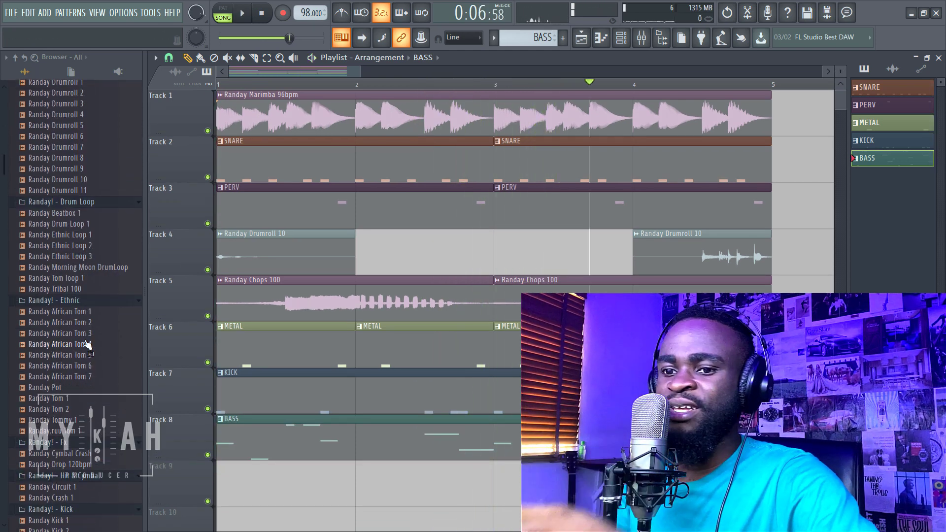
{"action": "scroll", "coordinate": [84, 347], "scroll_direction": "down", "scroll_amount": 12}
{"action": "scroll", "coordinate": [80, 355], "scroll_direction": "down", "scroll_amount": 10}
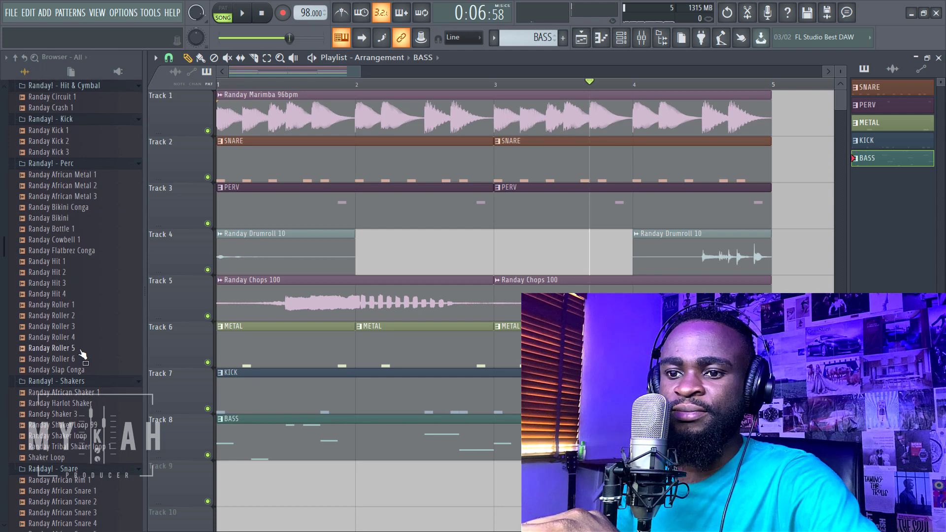
{"action": "left_click_drag", "start_coordinate": [74, 305], "coordinate": [87, 288]}
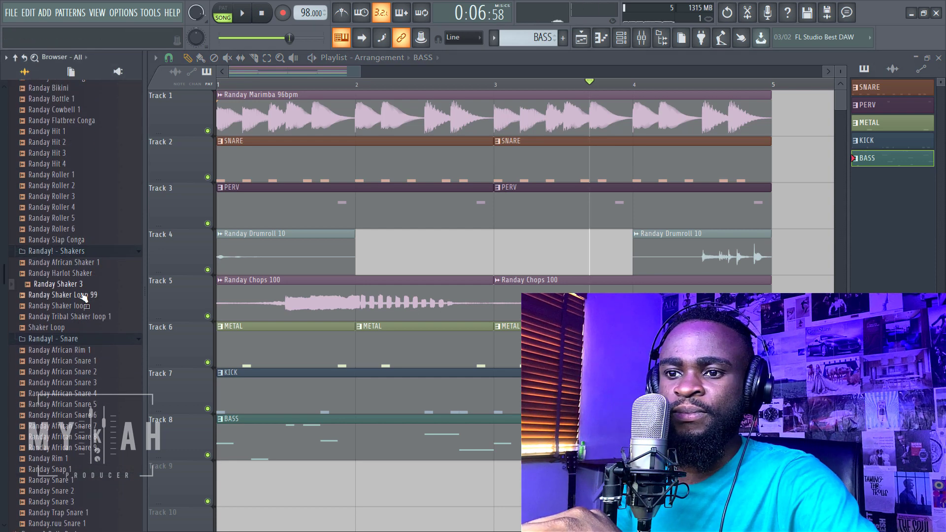
{"action": "left_click_drag", "start_coordinate": [87, 316], "coordinate": [223, 326]}
{"action": "scroll", "coordinate": [223, 327], "scroll_direction": "down", "scroll_amount": 2}
{"action": "left_click_drag", "start_coordinate": [91, 313], "coordinate": [242, 396]}
Step: Set the shaker loop's time-stretching mode to Stretch and fit its length to 1 bar
{"action": "double_click", "coordinate": [268, 395]}
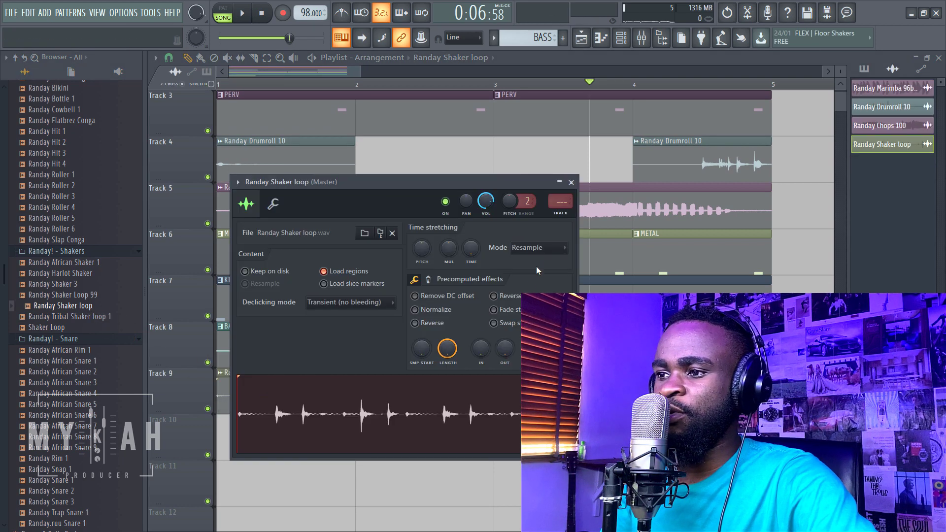
{"action": "left_click", "coordinate": [537, 249]}
{"action": "left_click", "coordinate": [524, 280]}
{"action": "right_click", "coordinate": [472, 251]}
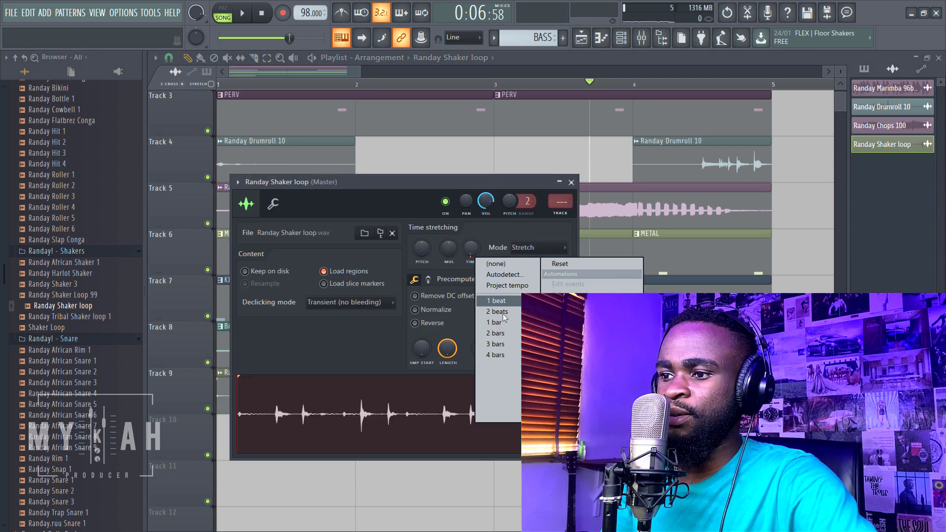
{"action": "left_click", "coordinate": [506, 325]}
{"action": "key", "text": "Escape"}
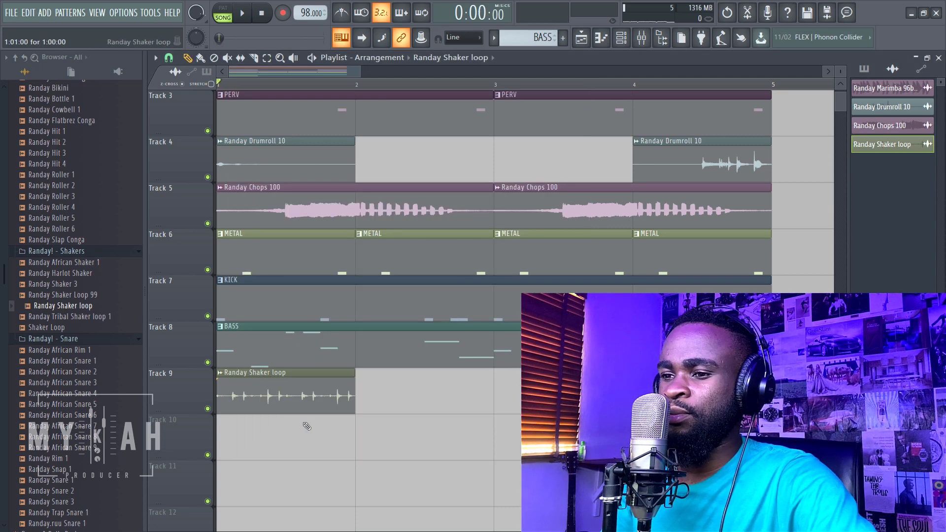
Step: Assign the shaker loop to mixer track 12 and route that track only to INSTRUMENT BUS
{"action": "double_click", "coordinate": [294, 407]}
{"action": "left_click", "coordinate": [562, 214]}
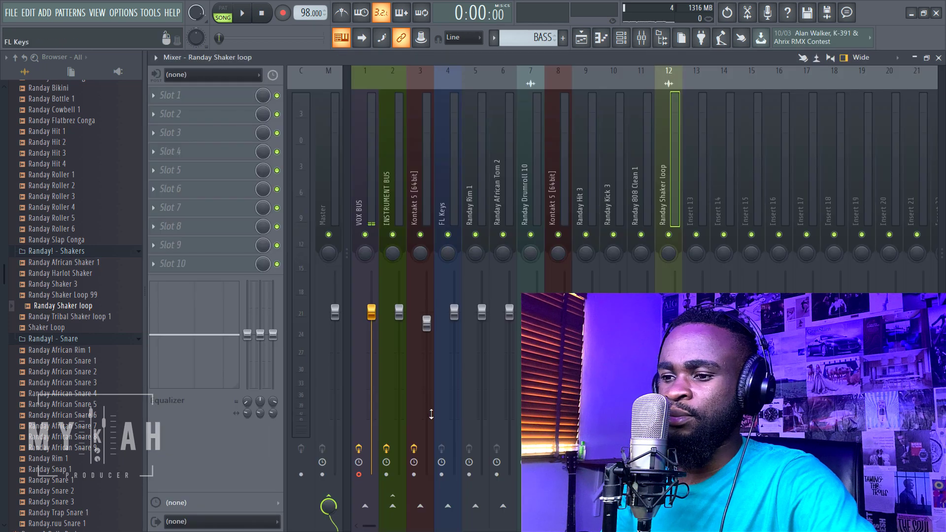
{"action": "right_click", "coordinate": [397, 510]}
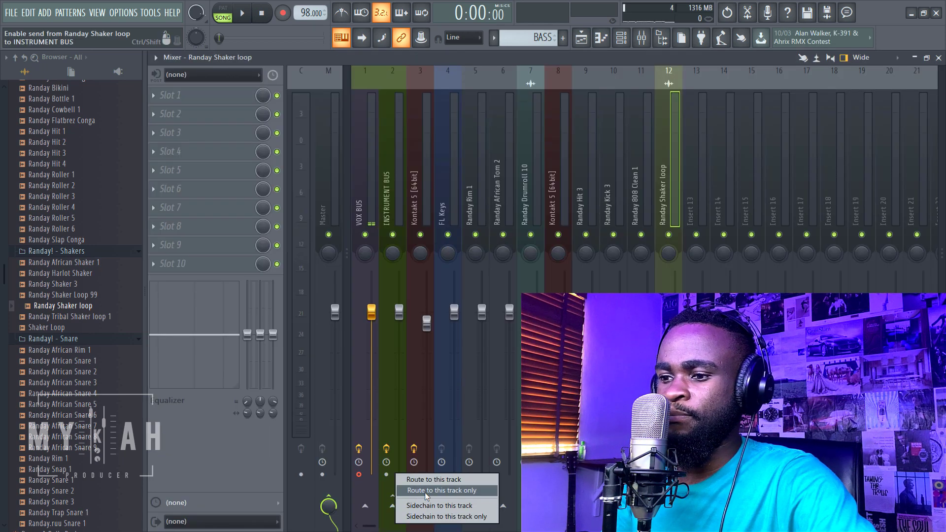
{"action": "left_click", "coordinate": [427, 490]}
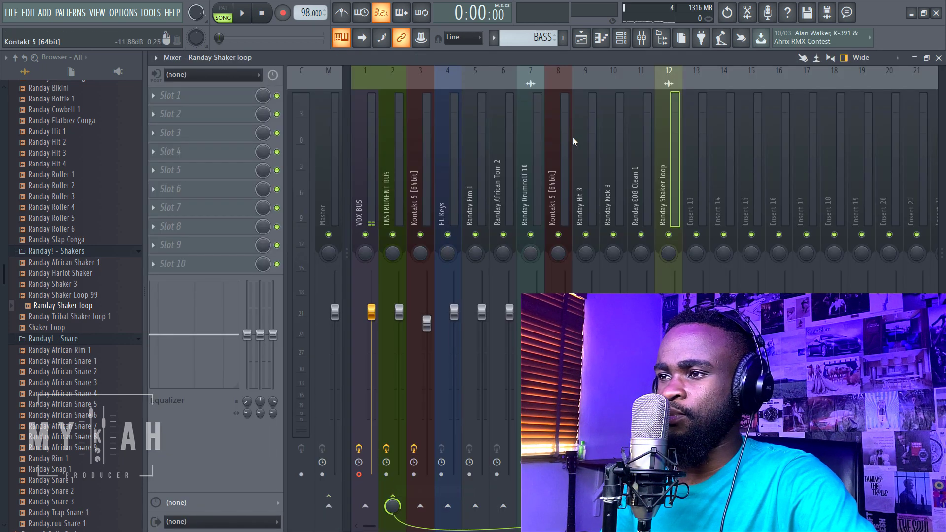
Step: Play the arrangement in the Playlist and repeat the one-bar shaker loop clip along Track 9 from bar 2 onward
{"action": "left_click", "coordinate": [582, 37]}
{"action": "key", "text": "space"}
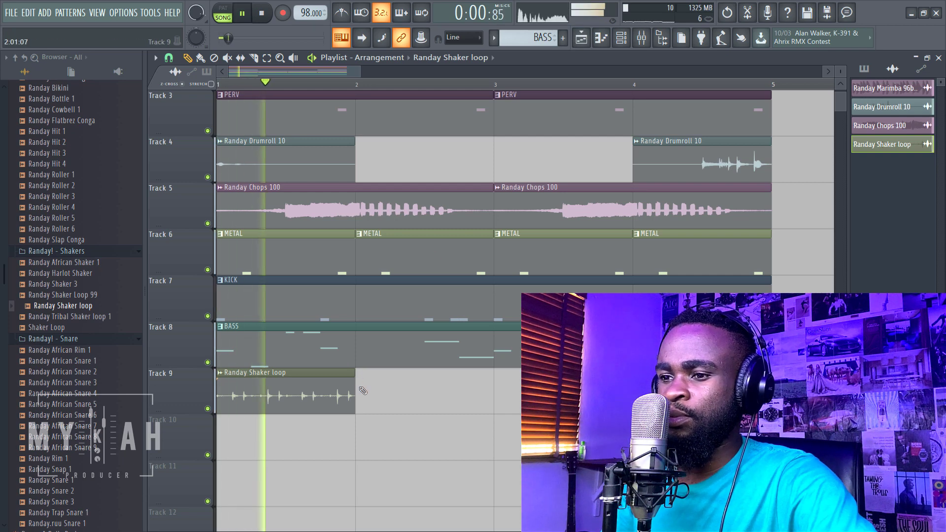
{"action": "left_click", "coordinate": [502, 389]}
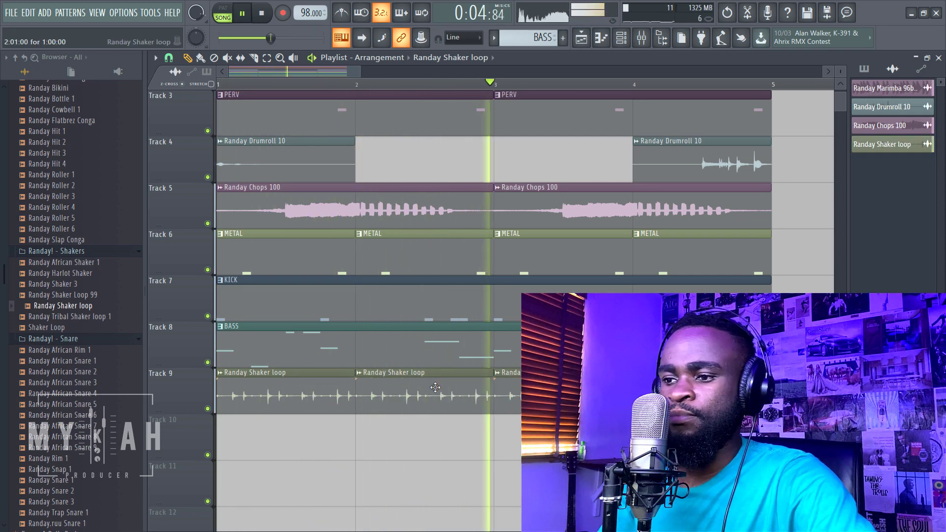
Step: Insert Fruity parametric EQ 2 in the first effect slot of the shaker loop's mixer track and adjust its low band
{"action": "double_click", "coordinate": [435, 388]}
{"action": "left_click", "coordinate": [641, 37]}
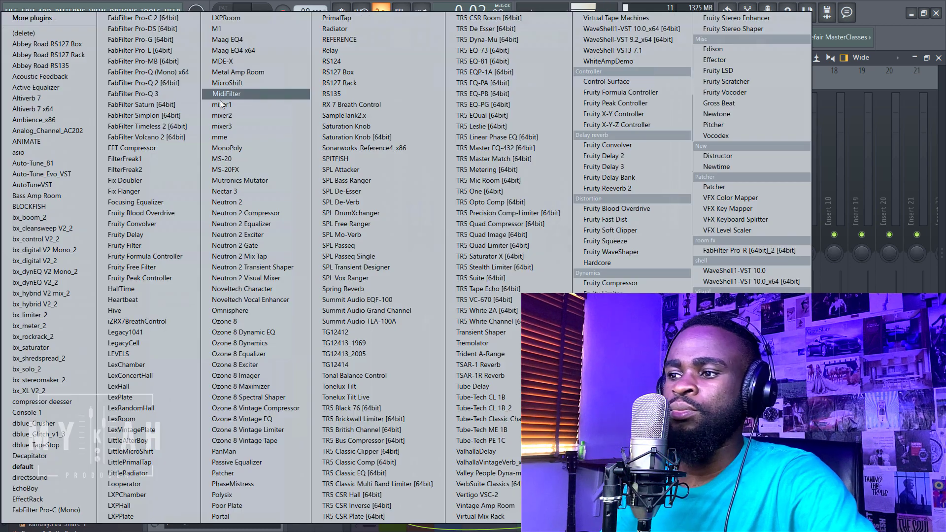
{"action": "left_click", "coordinate": [170, 95]}
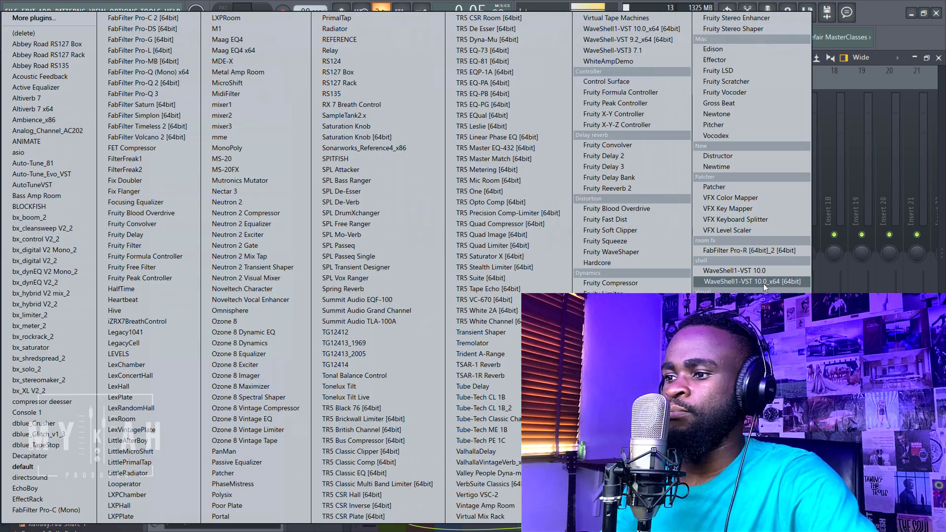
{"action": "left_click", "coordinate": [621, 370]}
{"action": "left_click_drag", "start_coordinate": [241, 234], "coordinate": [320, 287]}
Step: Insert the Waves Smack Attack transient shaper in the shaker track's second effect slot and set Sustain to -50
{"action": "left_click", "coordinate": [204, 121]}
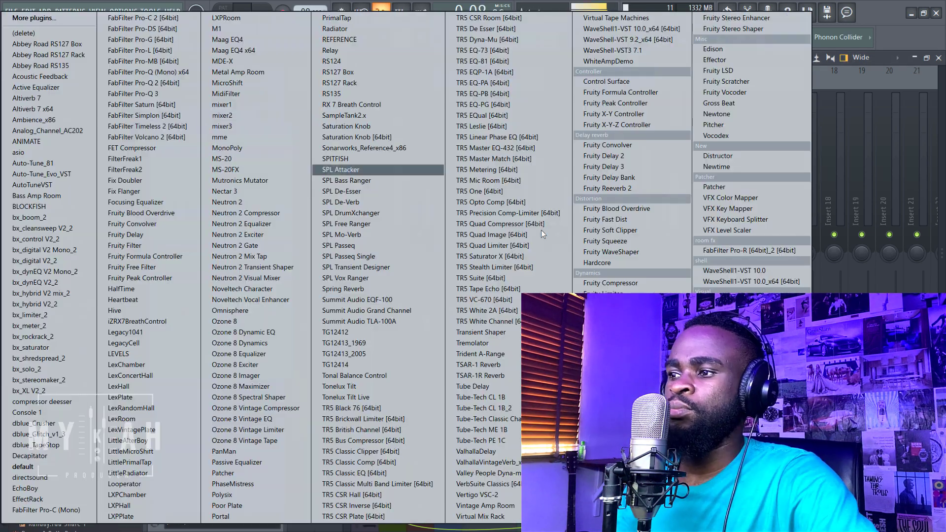
{"action": "left_click", "coordinate": [754, 279]}
{"action": "left_click", "coordinate": [390, 227]}
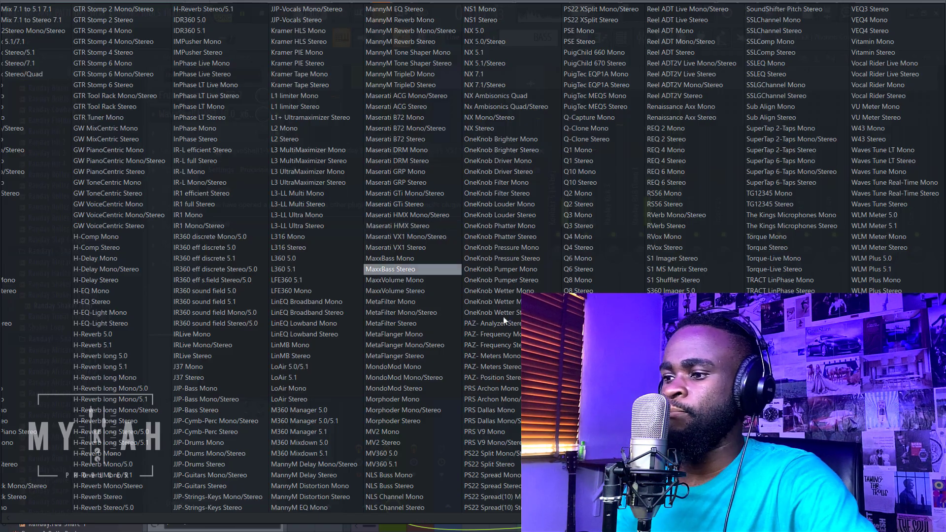
{"action": "left_click", "coordinate": [685, 434]}
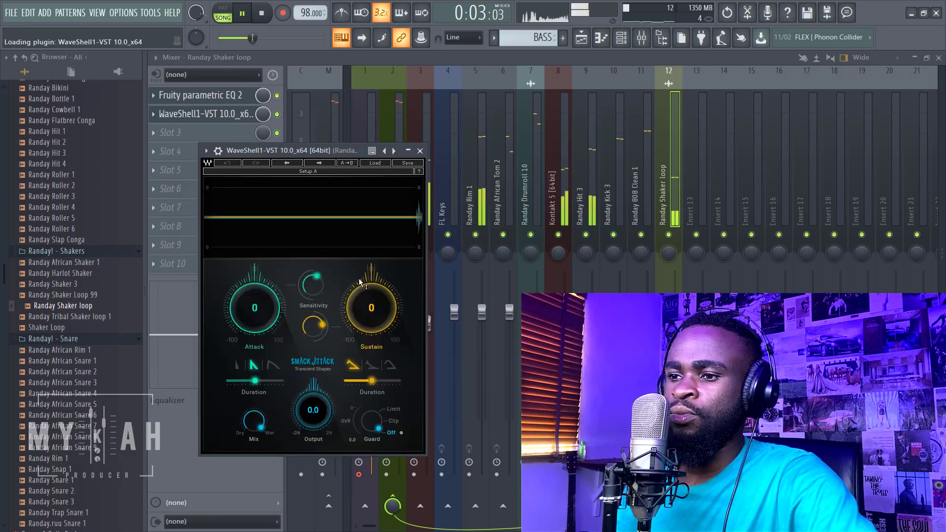
{"action": "left_click_drag", "start_coordinate": [372, 307], "coordinate": [371, 332]}
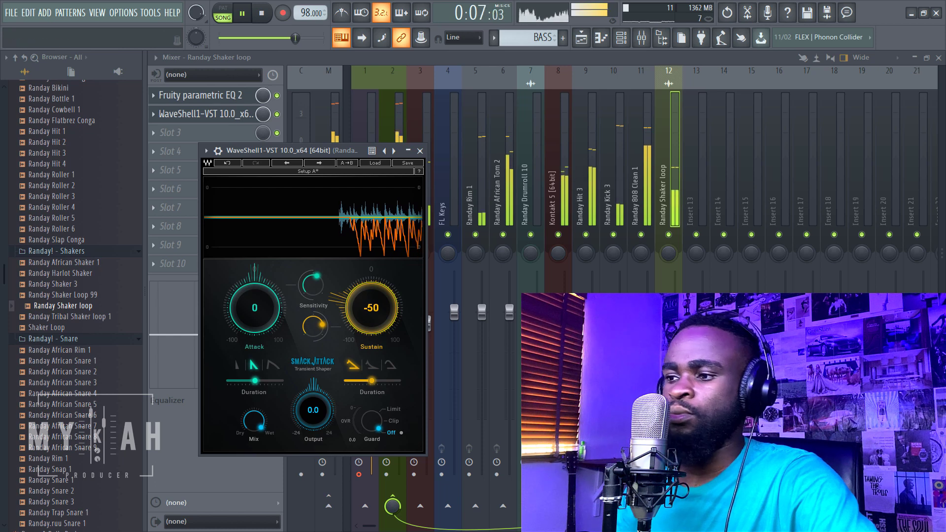
{"action": "key", "text": "Escape"}
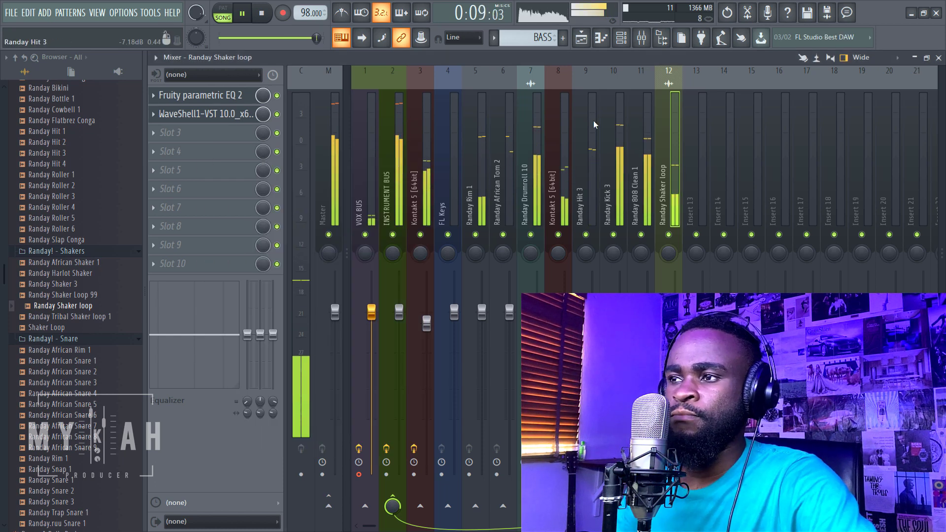
Step: Listen to the complete four-bar arrangement in the Playlist, stop playback, and reduce the track height to fit more tracks
{"action": "left_click", "coordinate": [582, 39]}
{"action": "scroll", "coordinate": [429, 156], "scroll_direction": "up", "scroll_amount": 2}
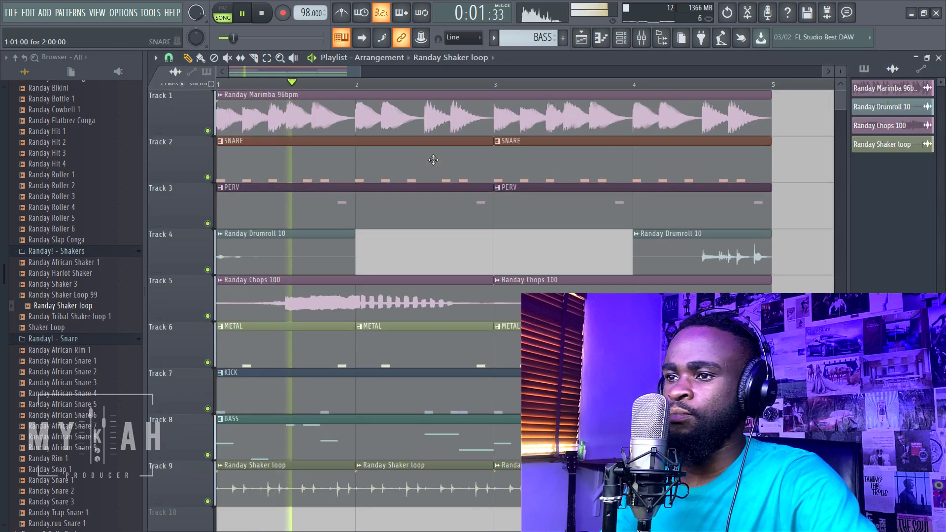
{"action": "scroll", "coordinate": [385, 90], "scroll_direction": "down", "scroll_amount": 3}
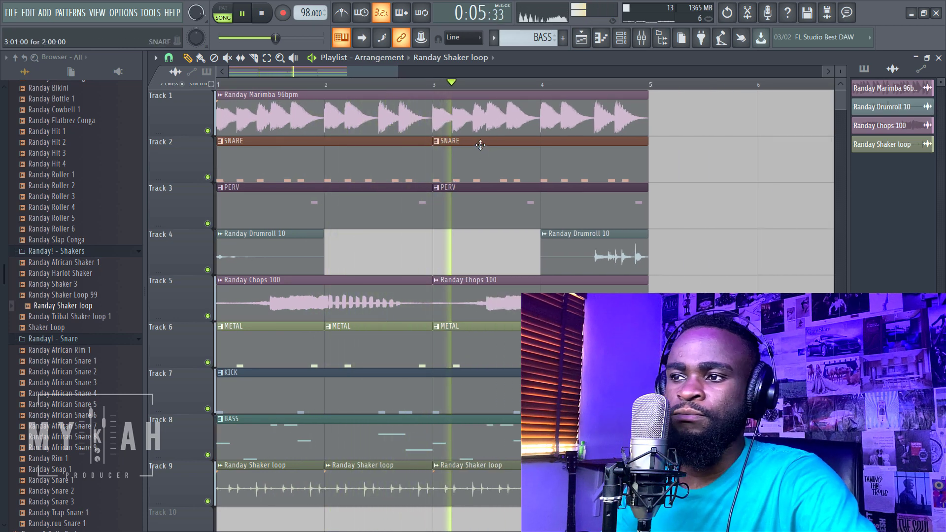
{"action": "key", "text": "space"}
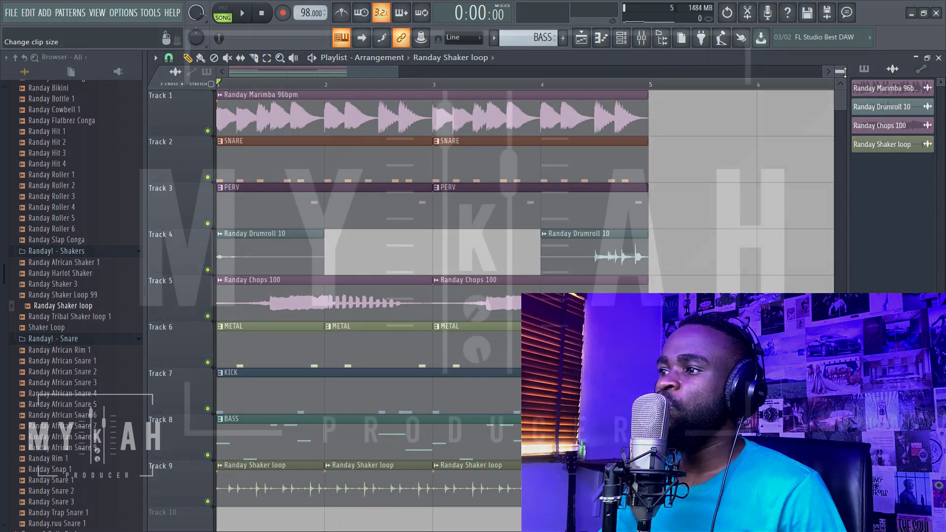
{"action": "left_click_drag", "start_coordinate": [844, 72], "coordinate": [845, 68]}
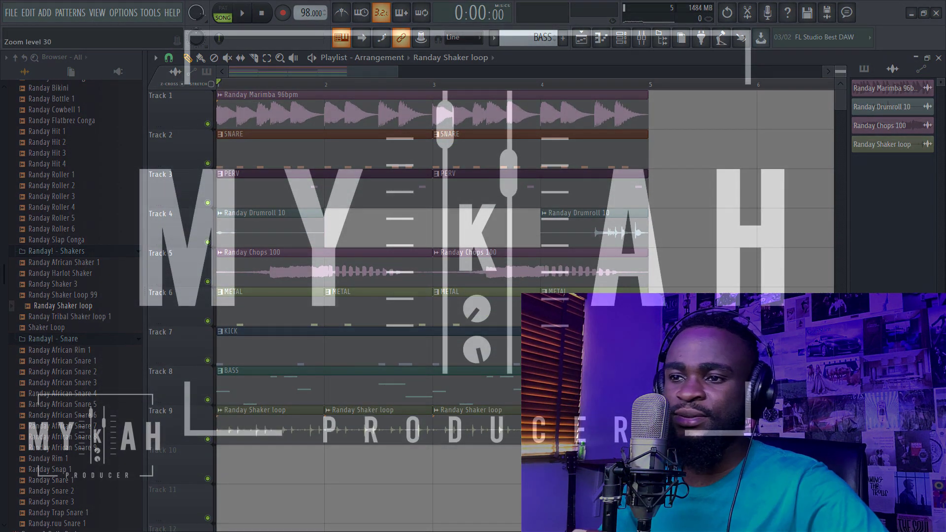